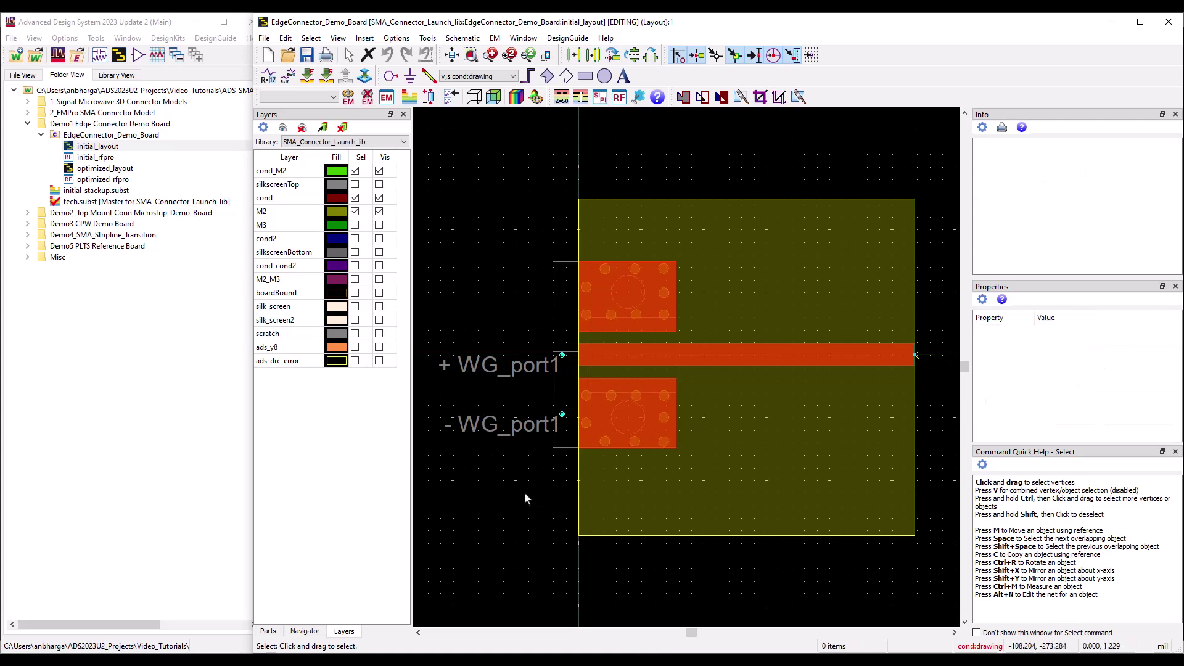
Inspect the edge connector instance's details in the initial_layout view, leaving nothing selected
left_click(551, 386)
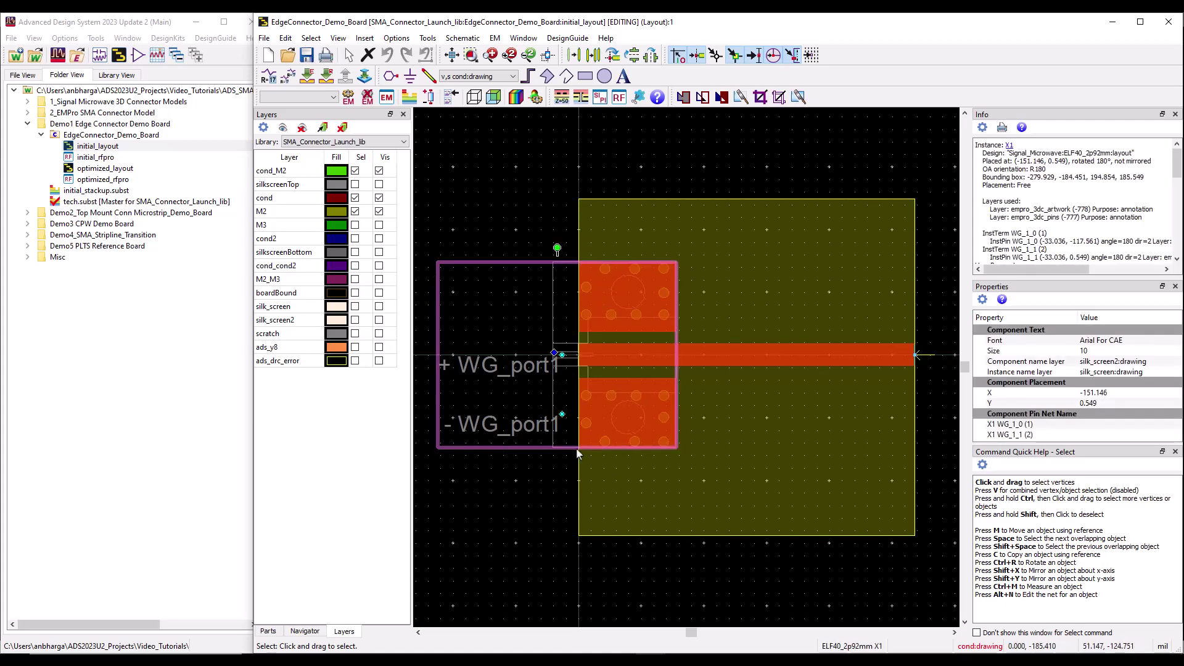
left_click(541, 467)
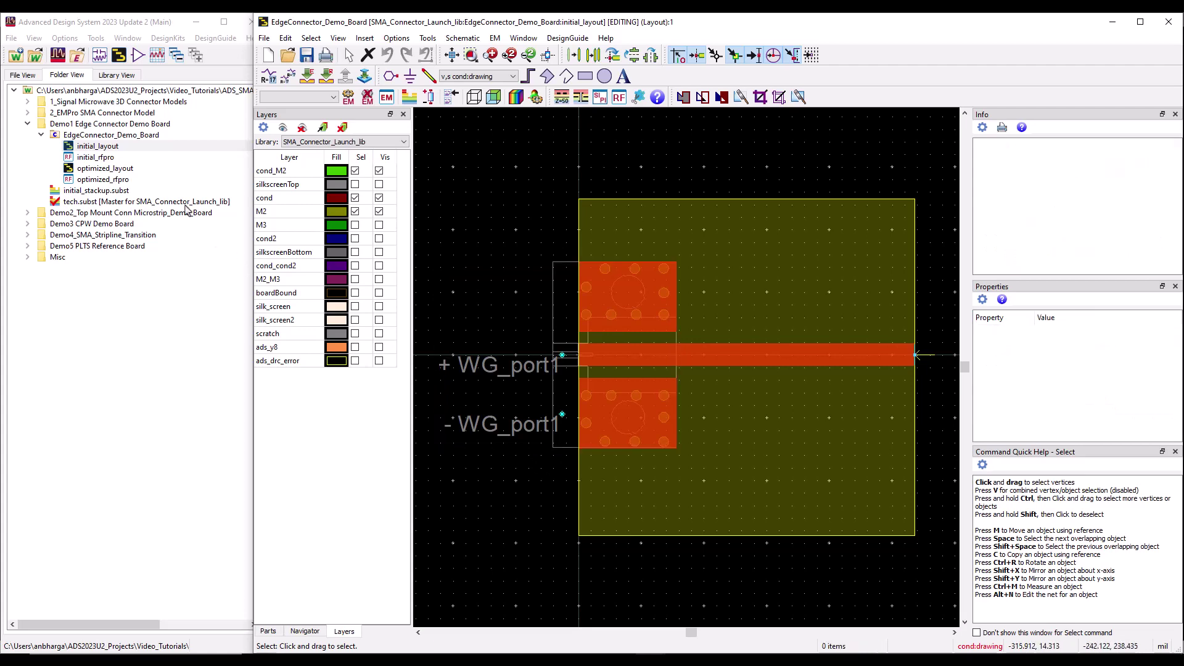
Open the initial_stackup substrate and examine the properties of the cond and M2 conductor layers and the cond_M2 via
double_click(105, 193)
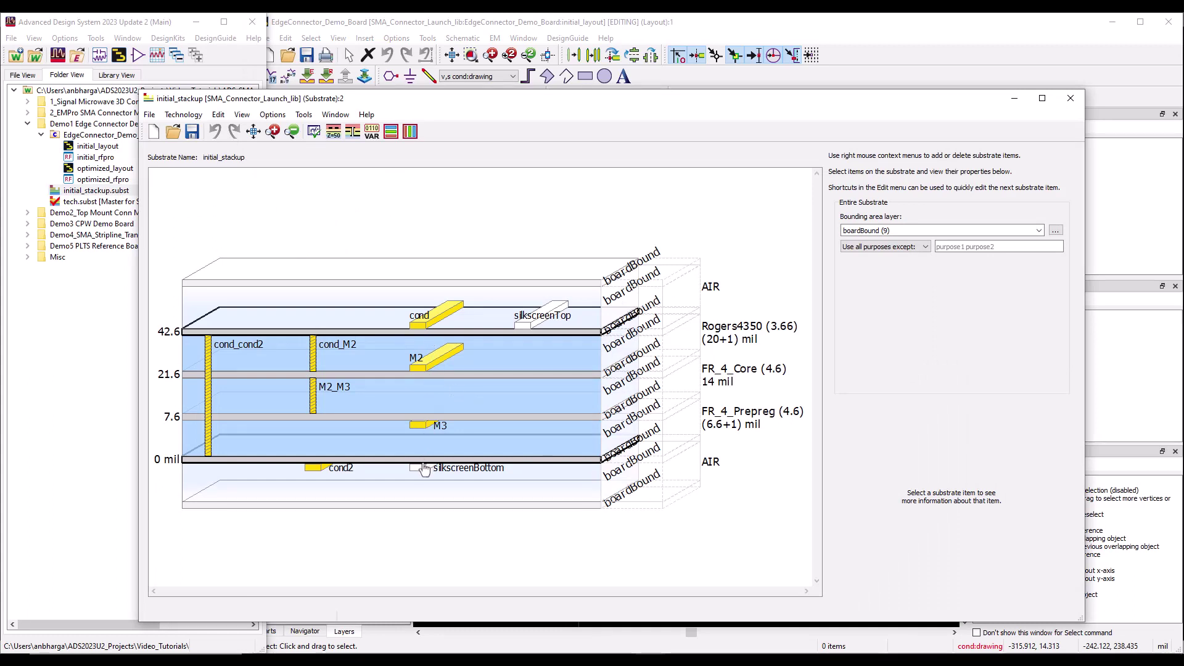
left_click(425, 328)
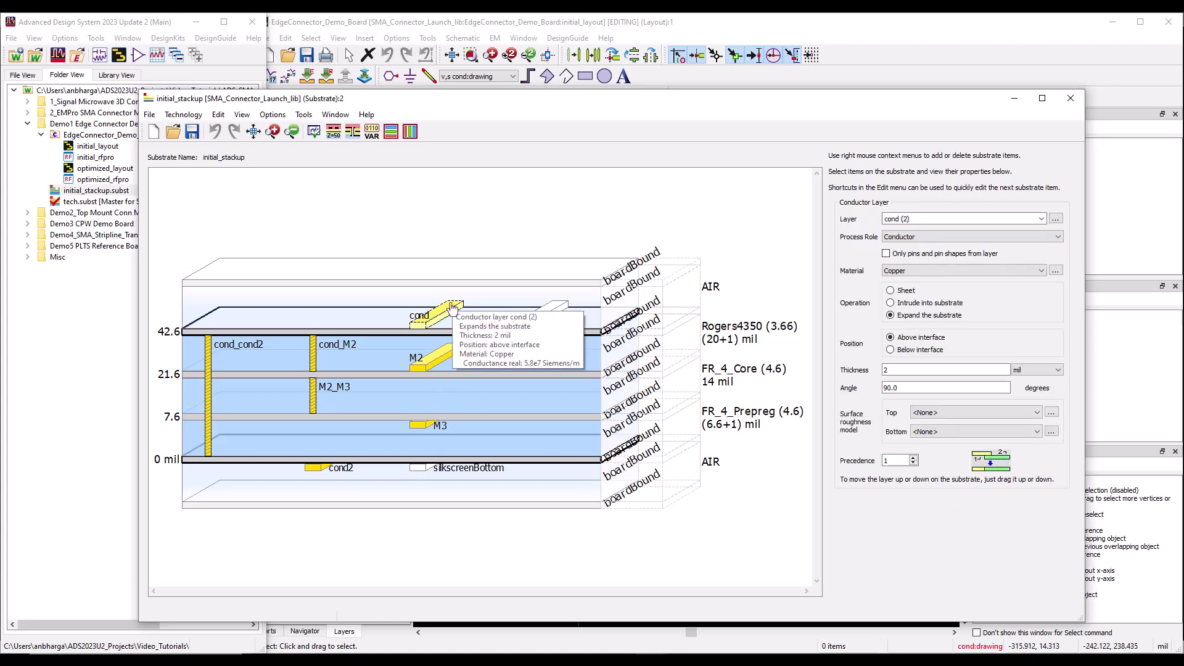
left_click(424, 369)
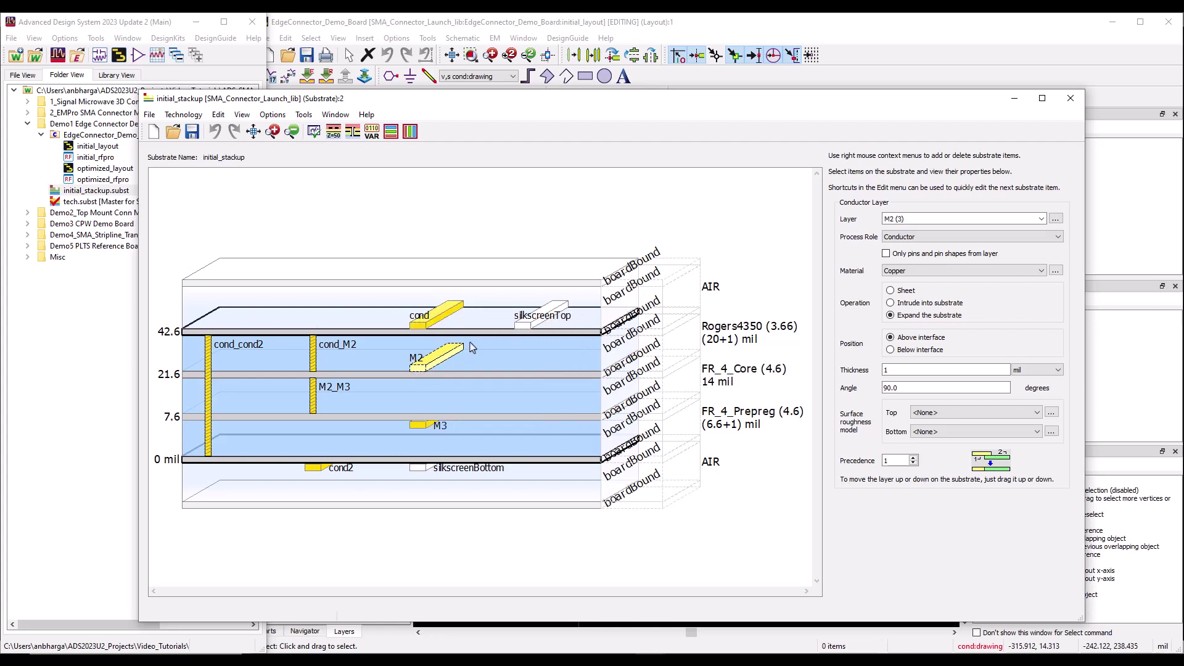
left_click(313, 366)
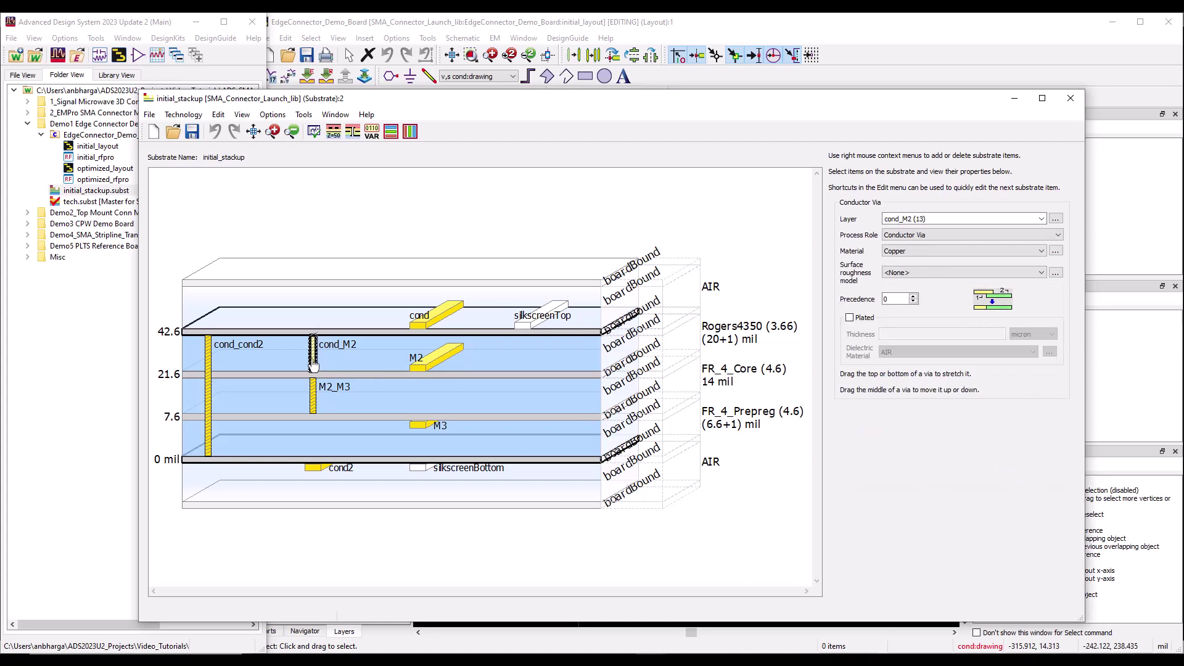
right_click(350, 350)
key("Escape")
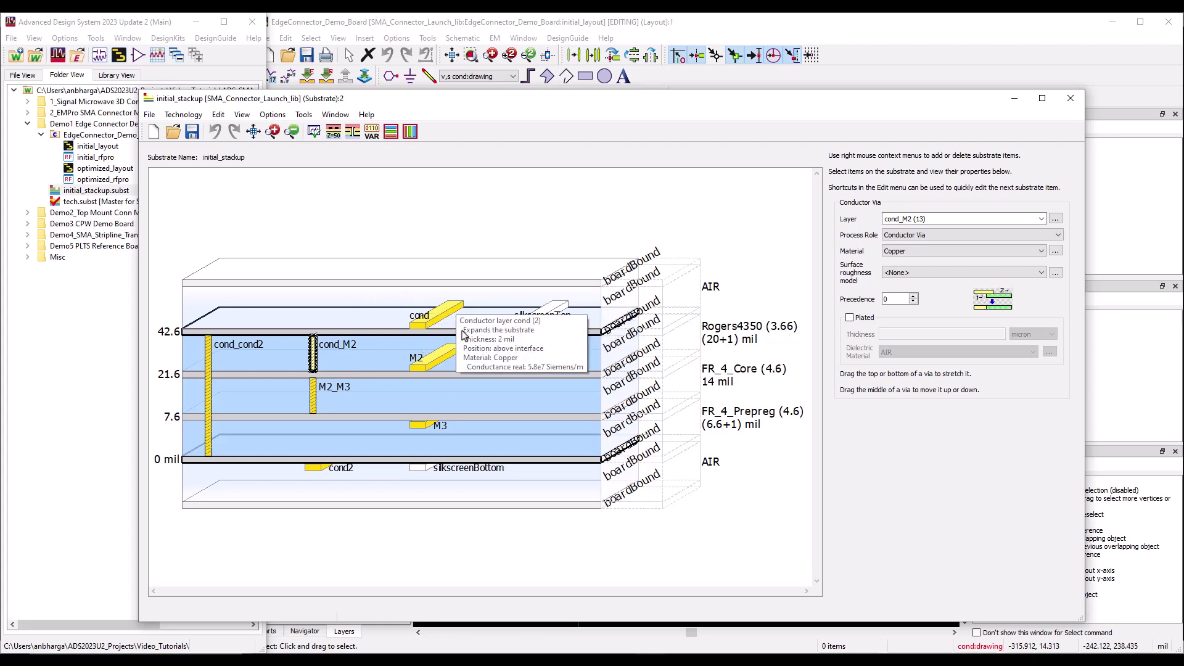
Launch the Controlled Impedance Line Designer from the stackup and choose the Microstrip Single-Ended line type
left_click(333, 132)
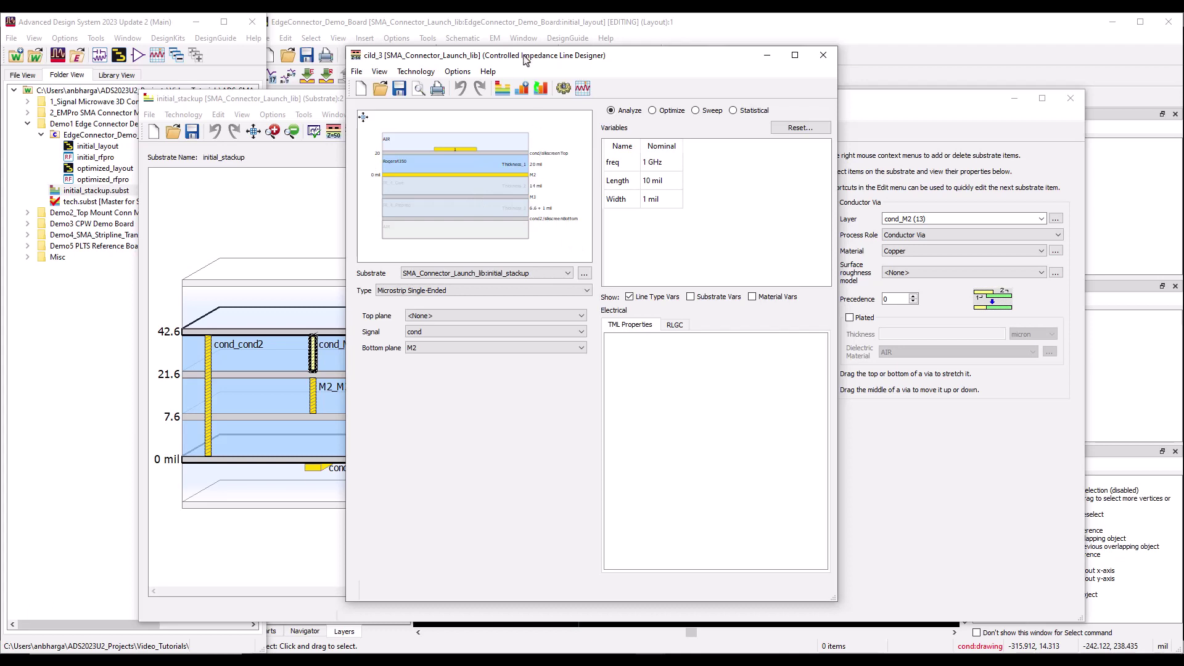
left_click_drag(526, 60, 576, 80)
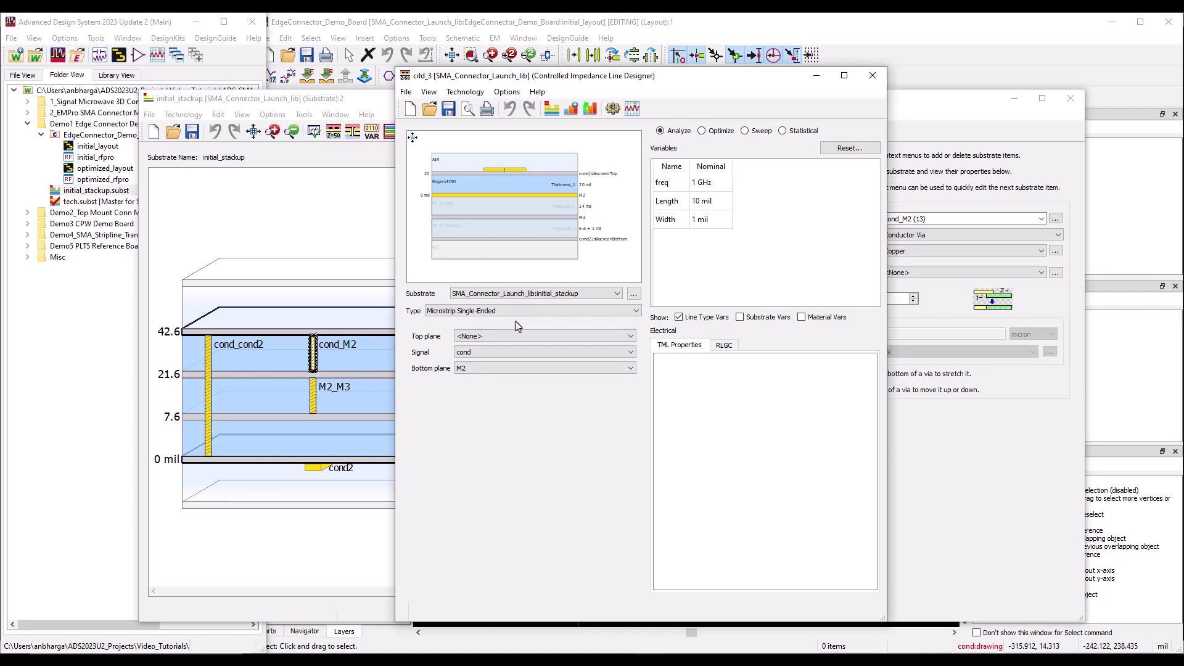
left_click(494, 312)
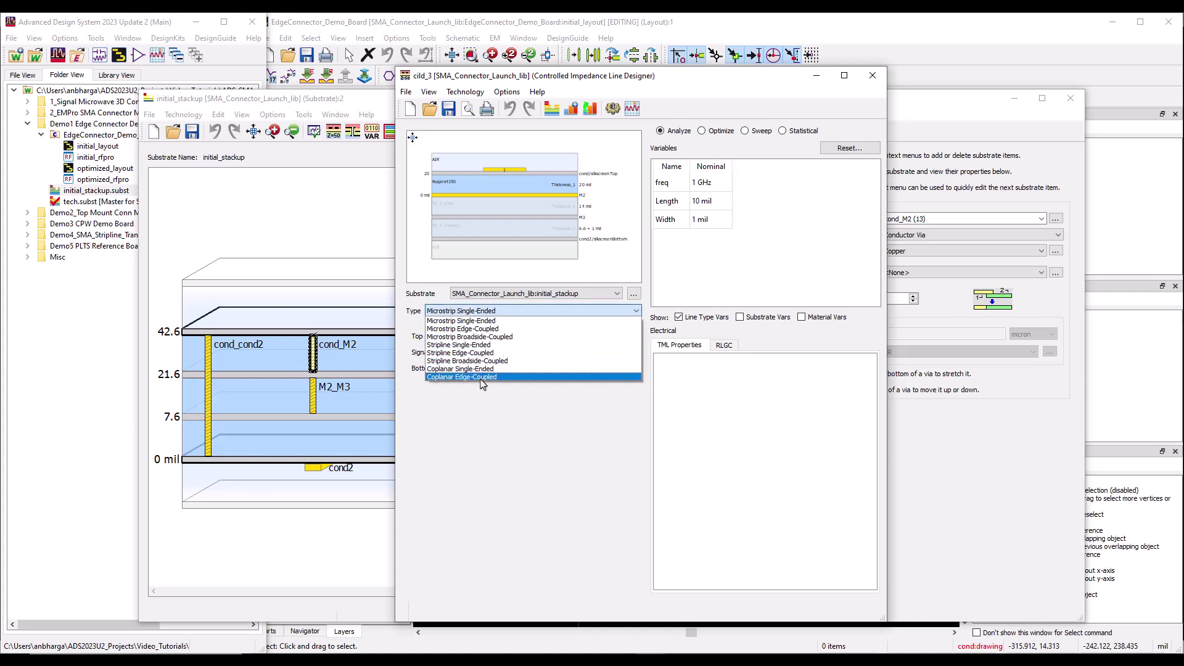
left_click(478, 321)
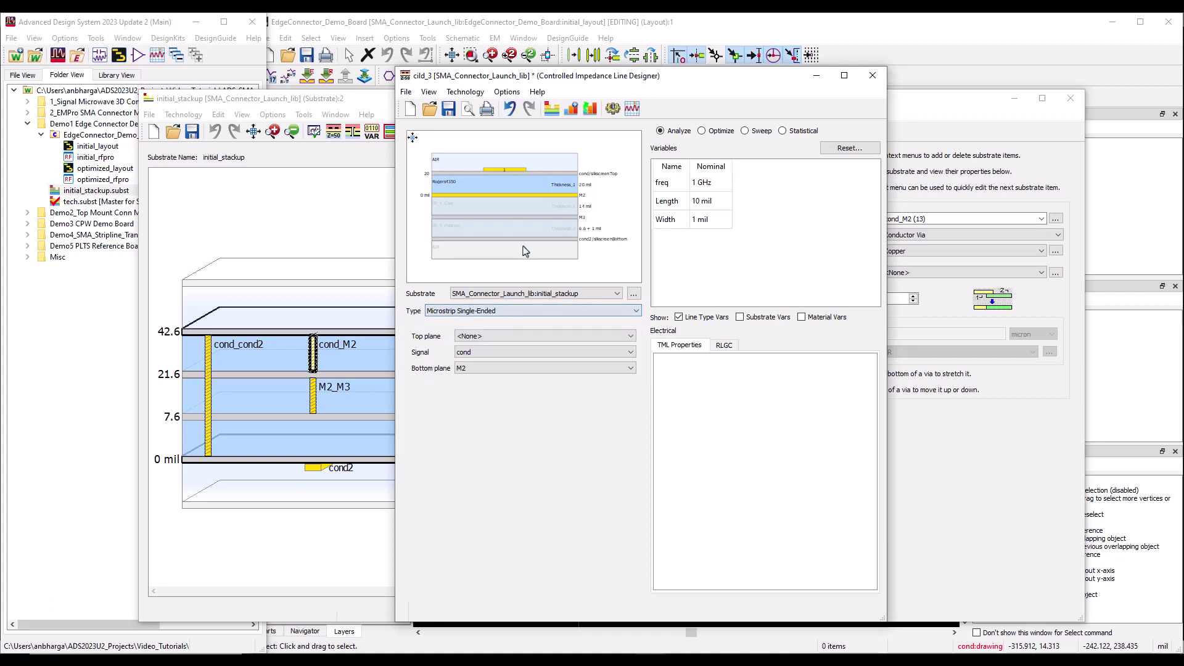
Set the microstrip's nominal width to 10 mil and analyze its transmission line properties
double_click(695, 222)
type("0")
key("Return")
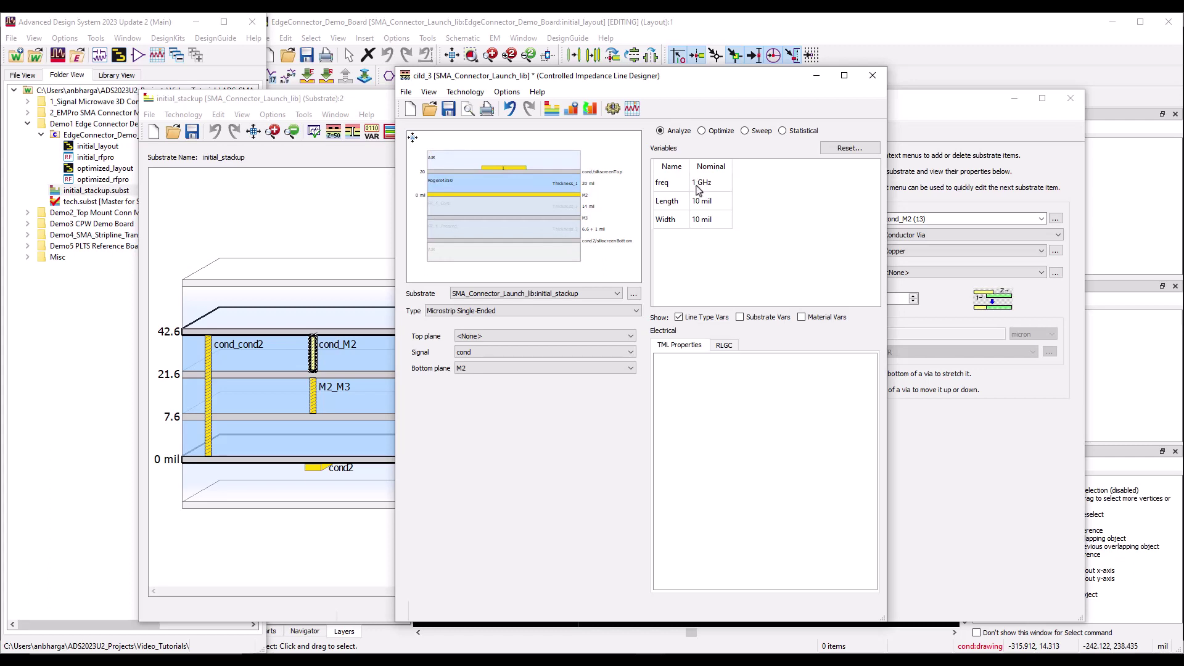
left_click(613, 109)
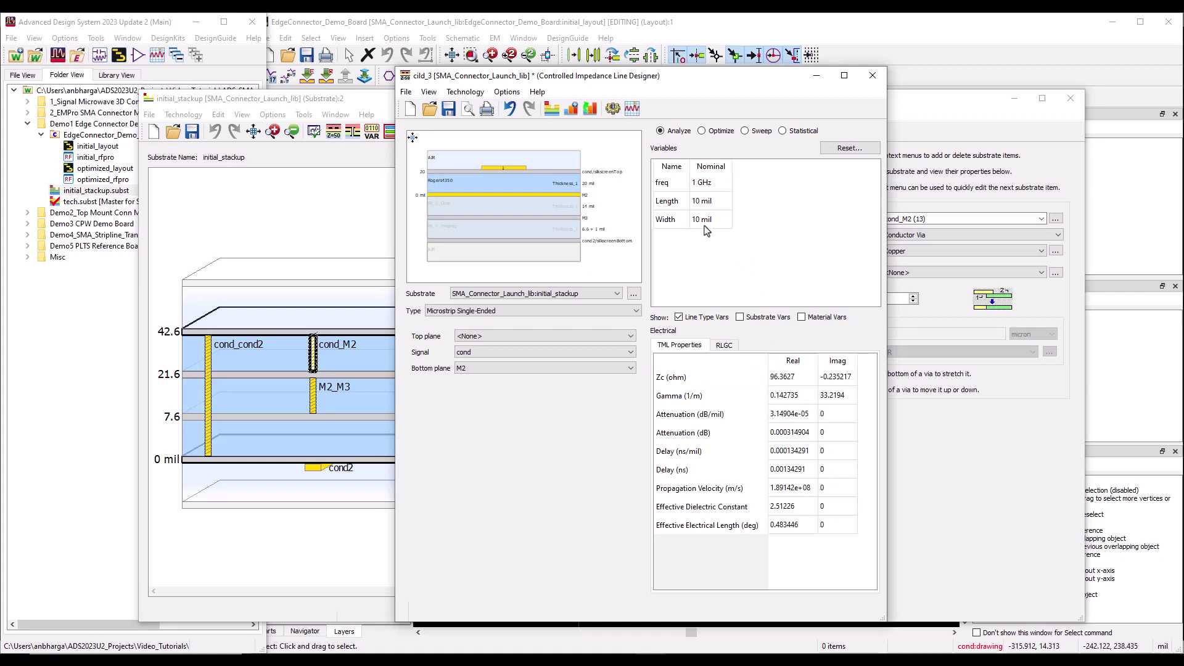
Optimize the microstrip width for a Zc goal of 50, then close the line designer without saving and close the substrate window
left_click(723, 133)
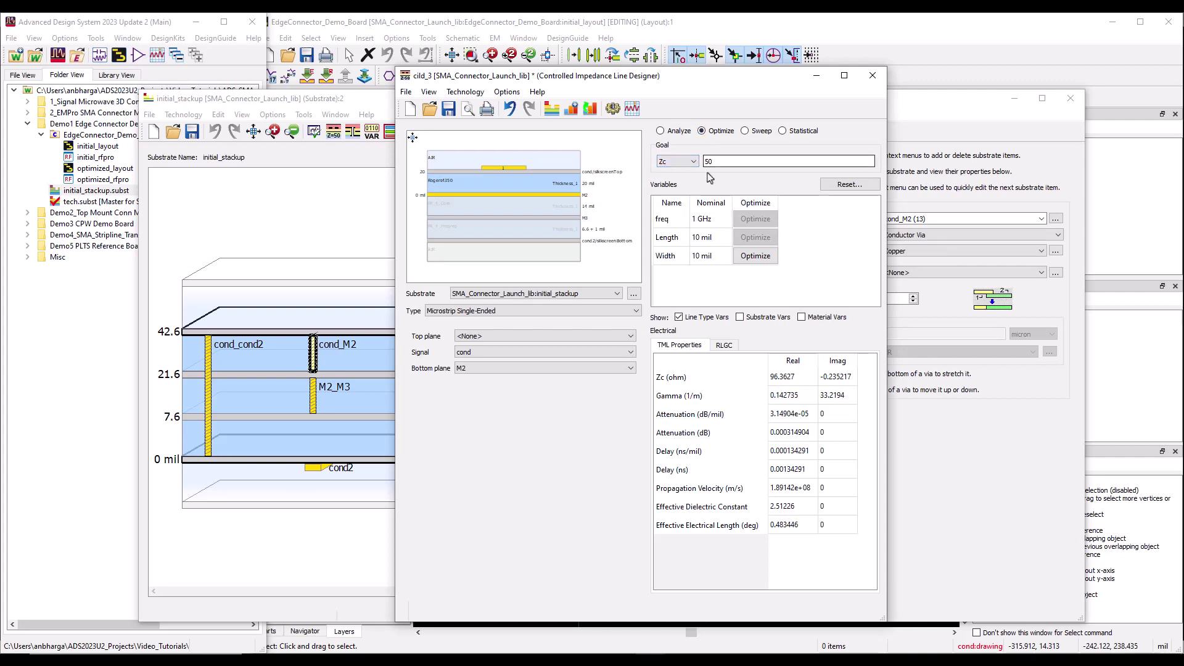
left_click(755, 258)
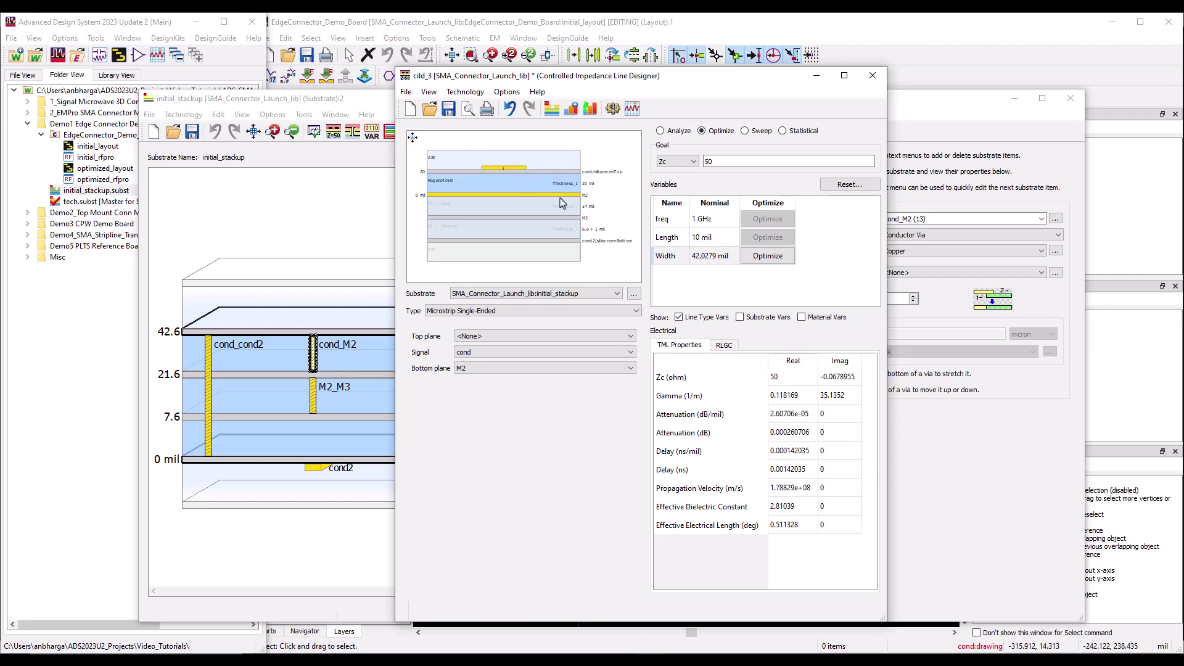
left_click(874, 78)
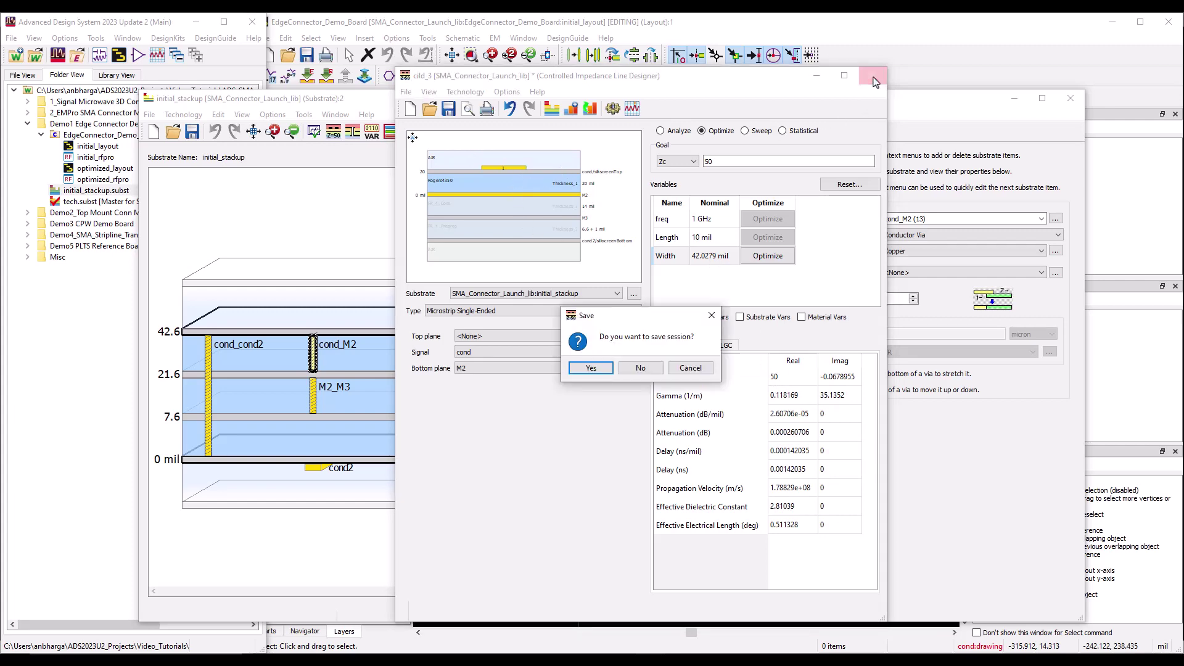
left_click(641, 369)
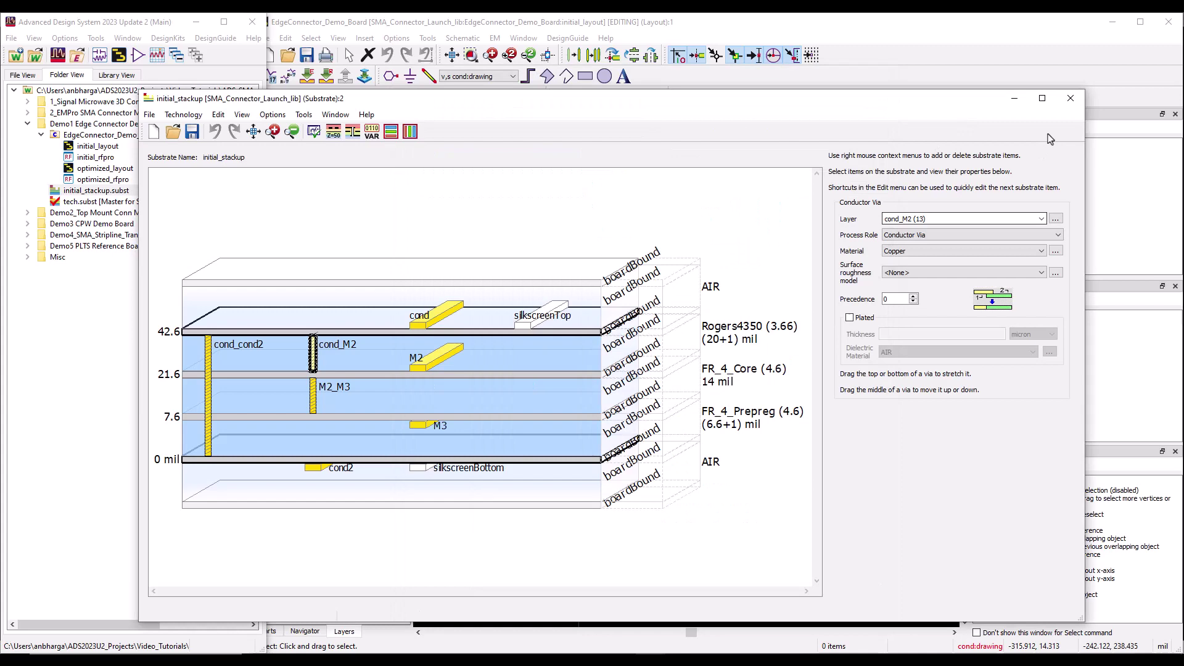
left_click(1065, 103)
Check the height of the signal trace rectangle on the cond layer in its properties
left_click(789, 354)
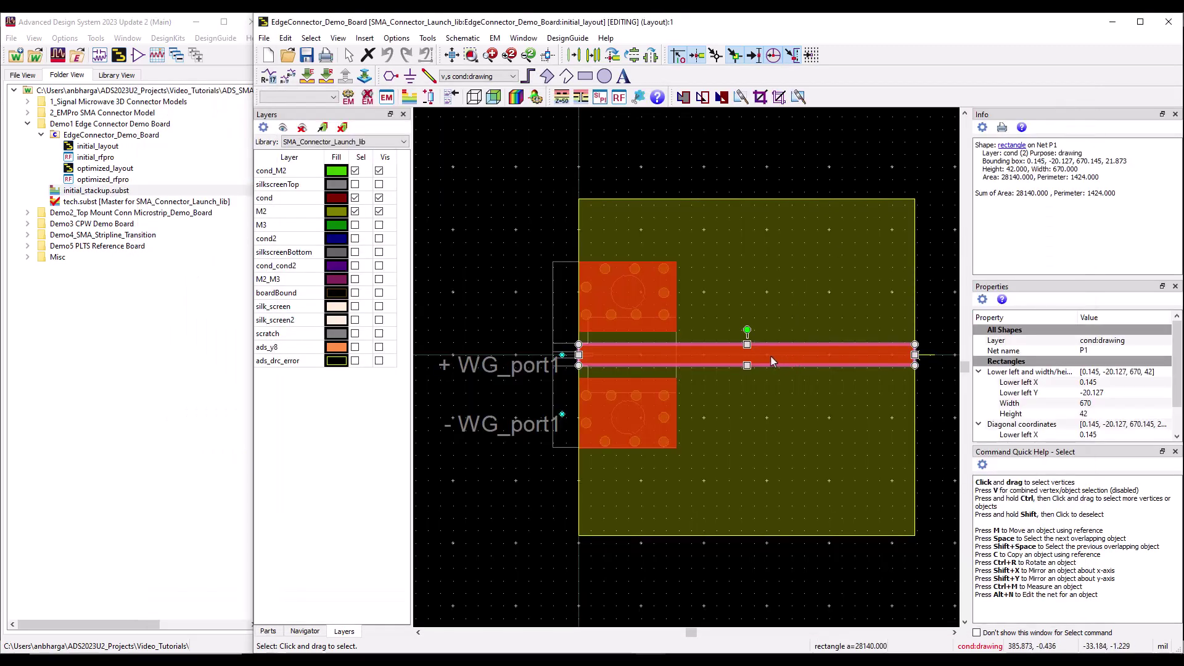
left_click(1087, 414)
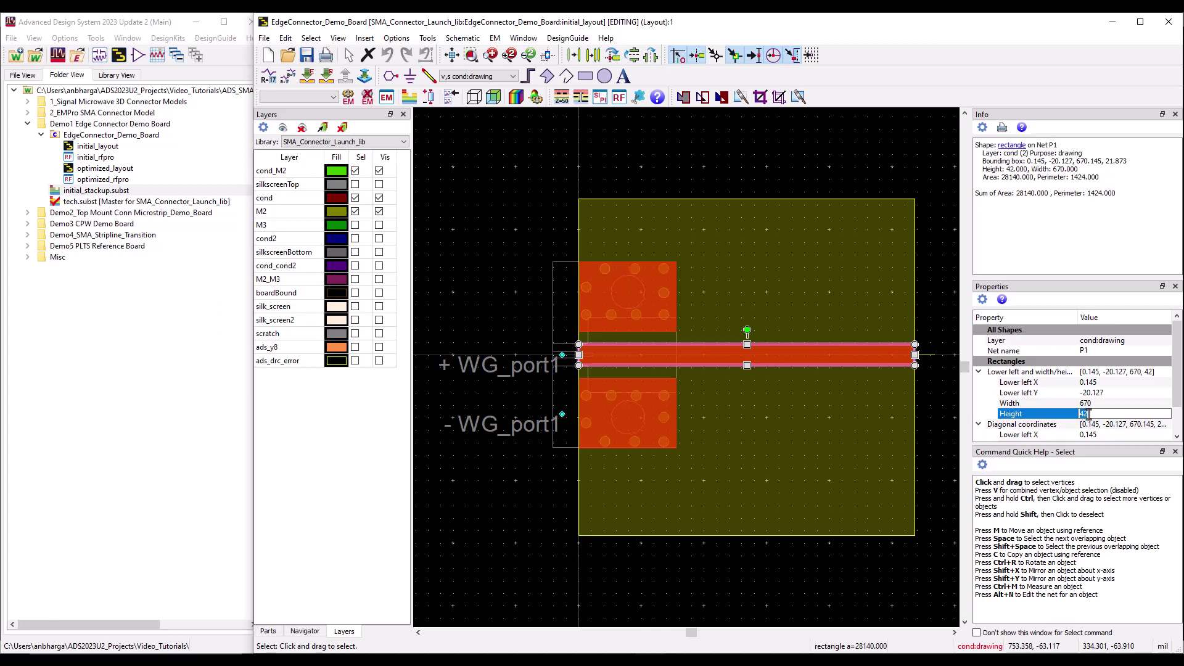
left_click(927, 385)
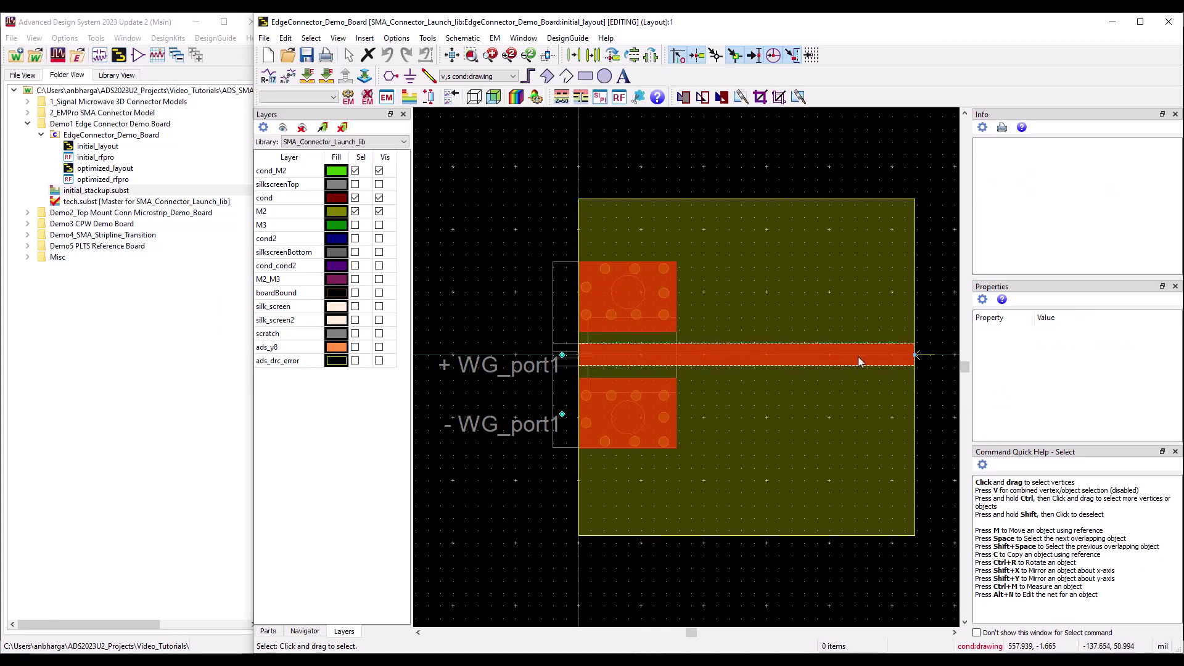
Open the initial_rfpro view in RFPro and examine the connector and its transition to the board trace in 3D
left_click(618, 97)
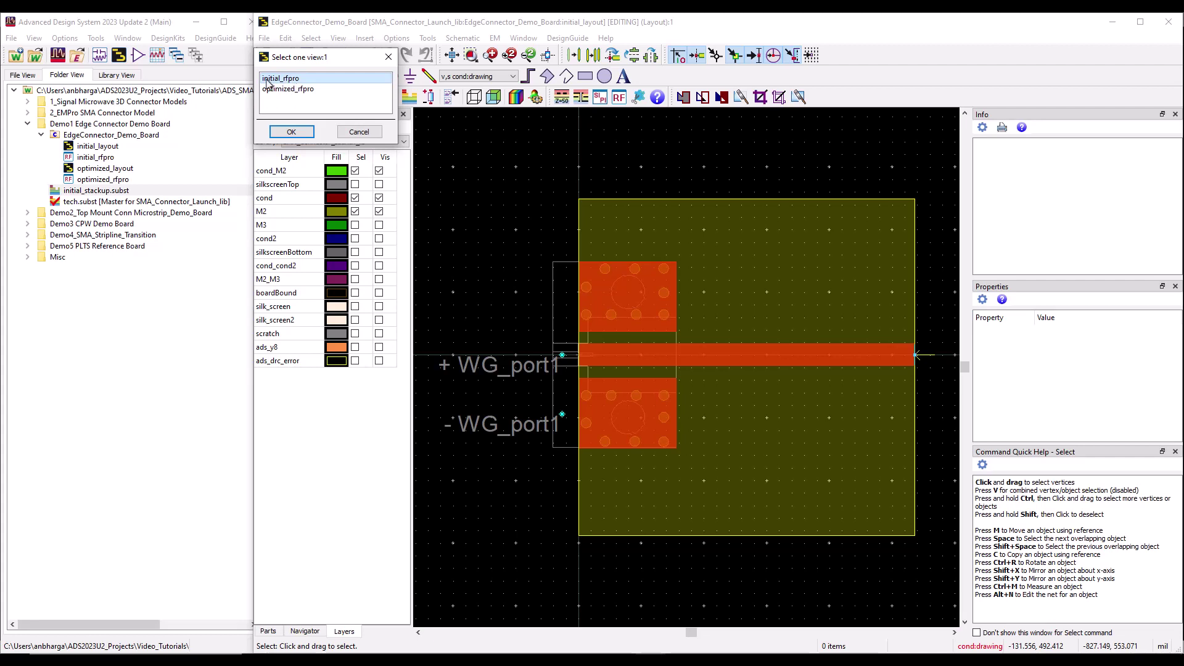
left_click(287, 132)
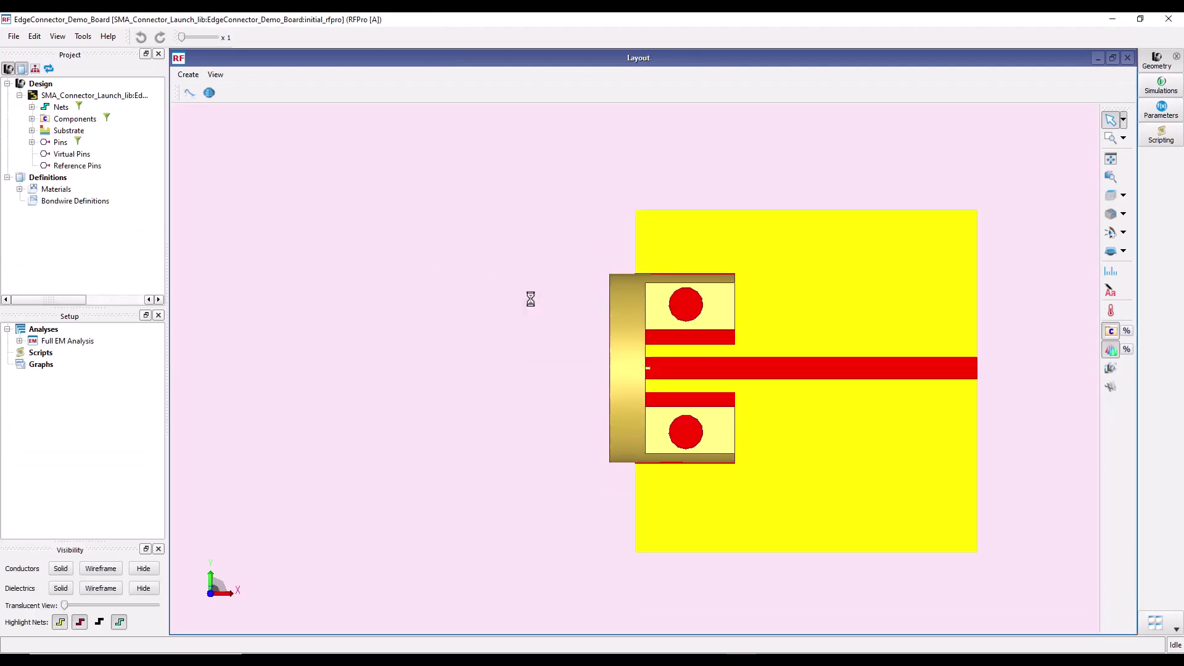
left_click_drag(555, 402, 413, 346)
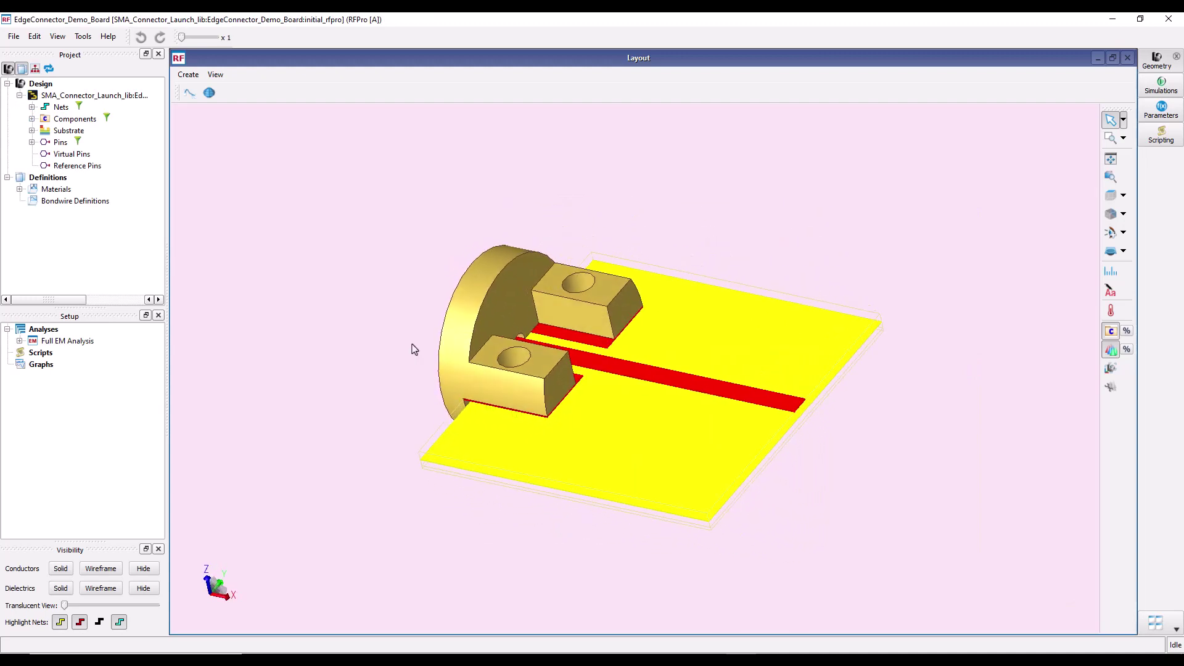
left_click_drag(704, 478, 608, 454)
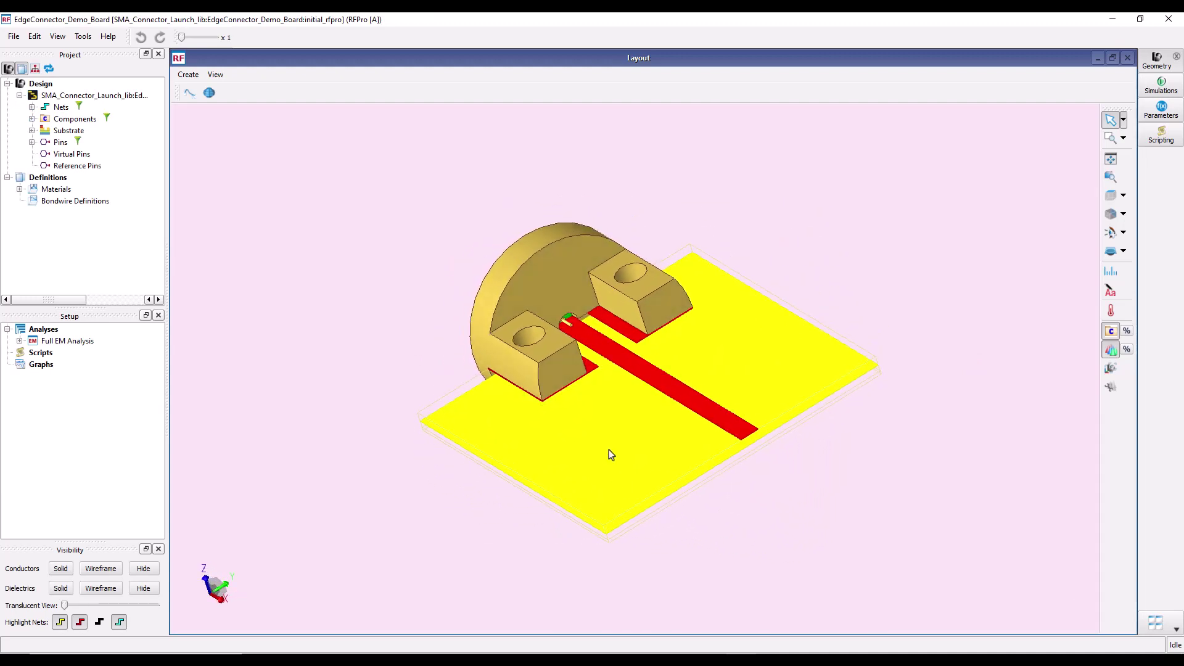
scroll(599, 369, "up", 5)
left_click_drag(599, 367, 780, 404)
mouse_move(746, 487)
left_mouse_down()
mouse_move(696, 508)
mouse_move(705, 470)
mouse_move(674, 468)
mouse_move(670, 432)
mouse_move(635, 481)
mouse_move(624, 537)
left_mouse_up()
scroll(624, 537, "down", 8)
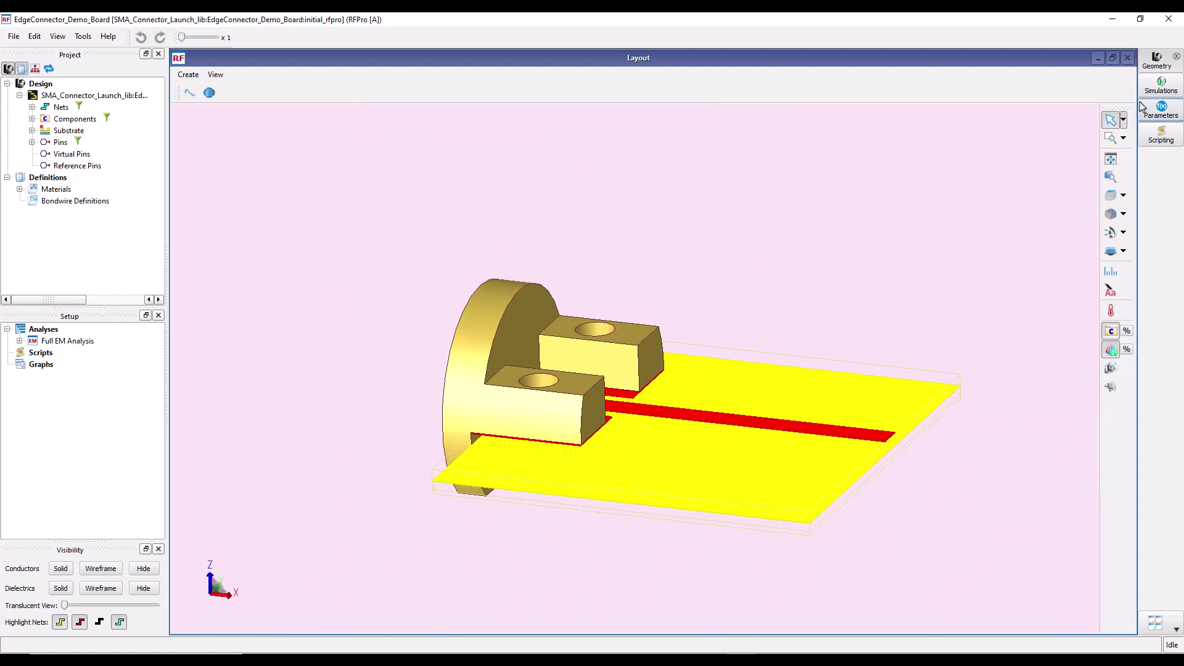
Check the total elapsed time in the Full EM Analysis simulation log, then close the simulations window
left_click(1162, 87)
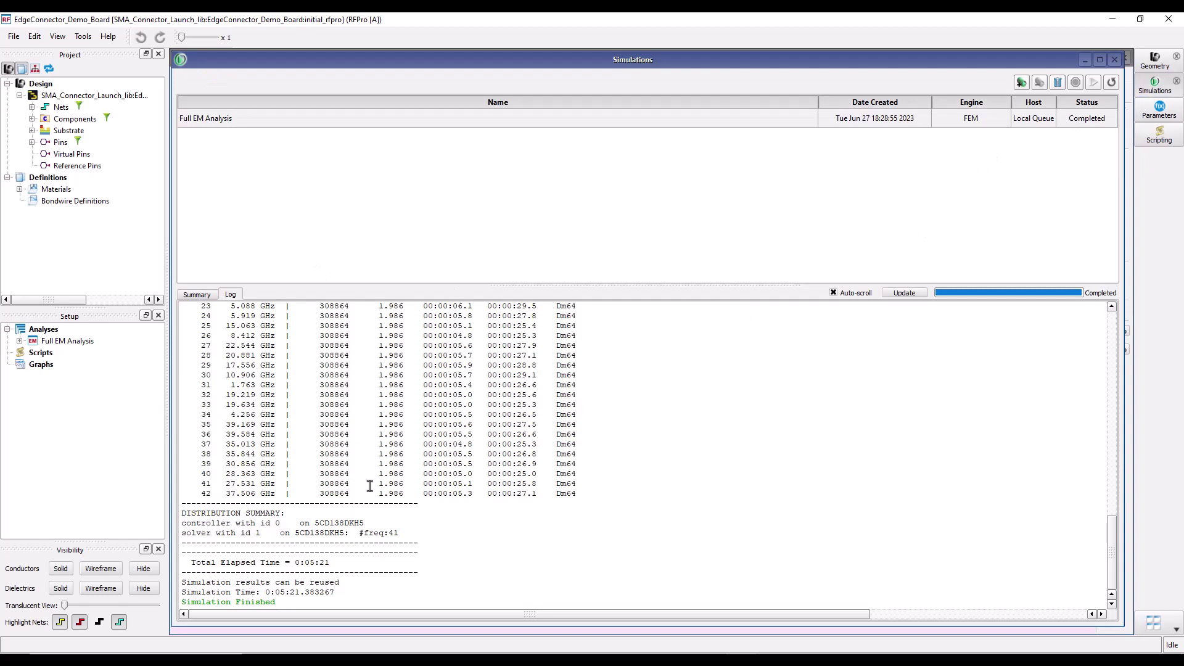
left_click_drag(295, 555, 357, 560)
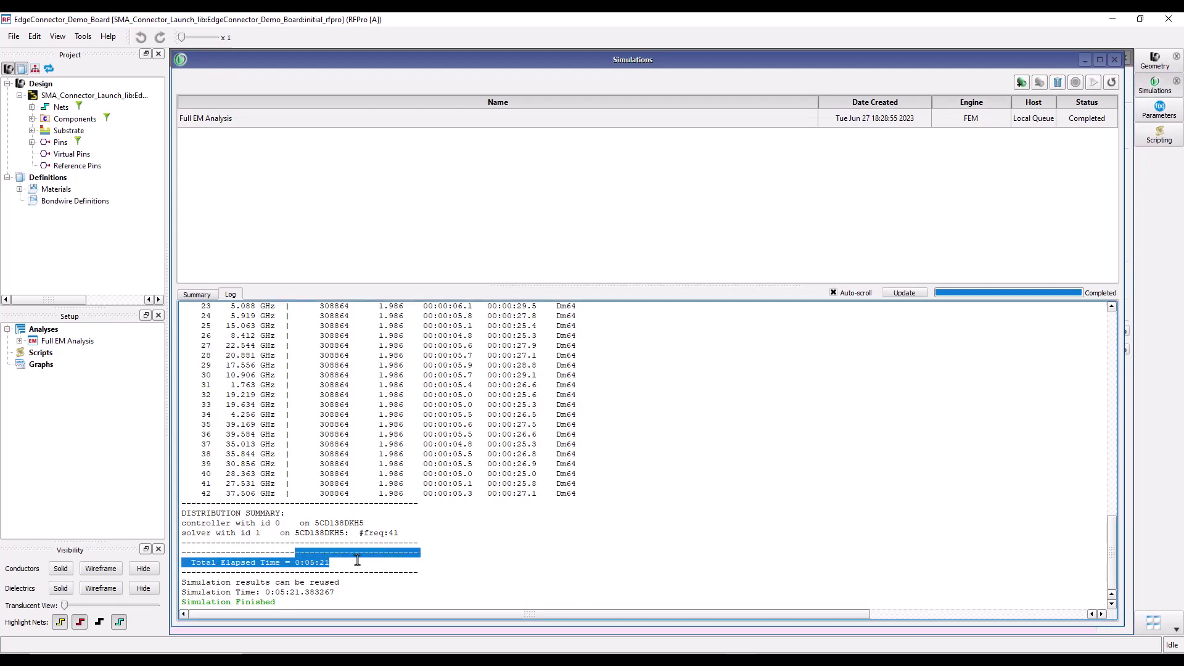
left_click(1115, 60)
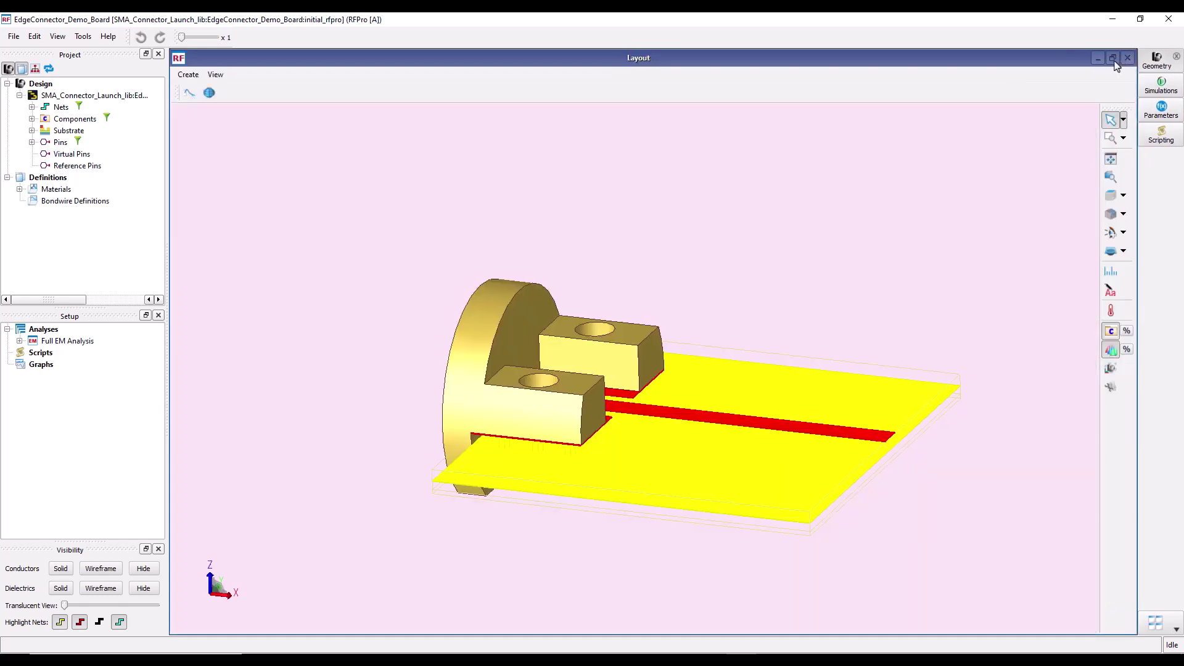
Show the S-parameter results of the Full EM Analysis in a maximized window and plot the S11 magnitude
right_click(55, 342)
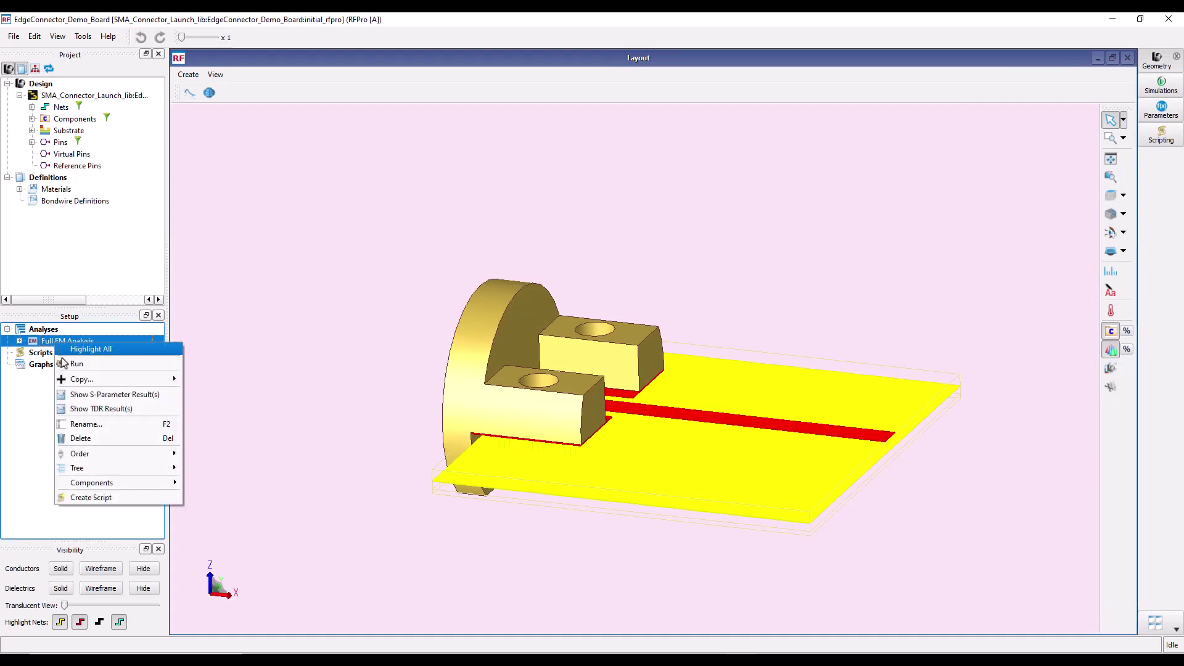
left_click(115, 395)
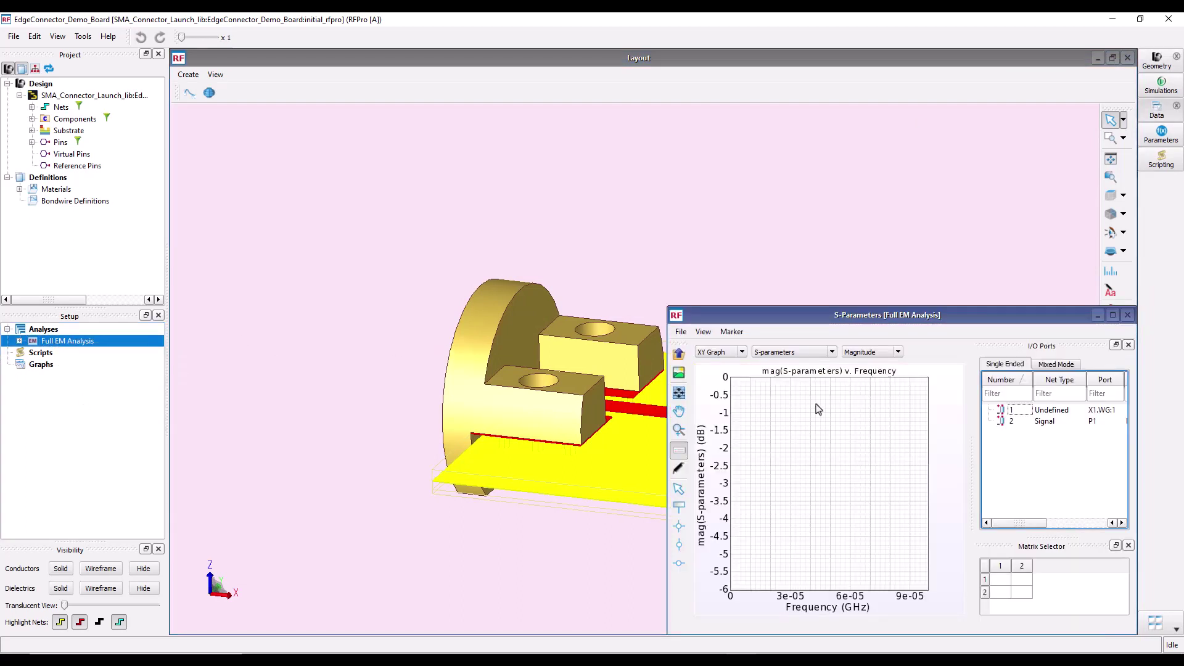
double_click(795, 316)
left_click(1002, 581)
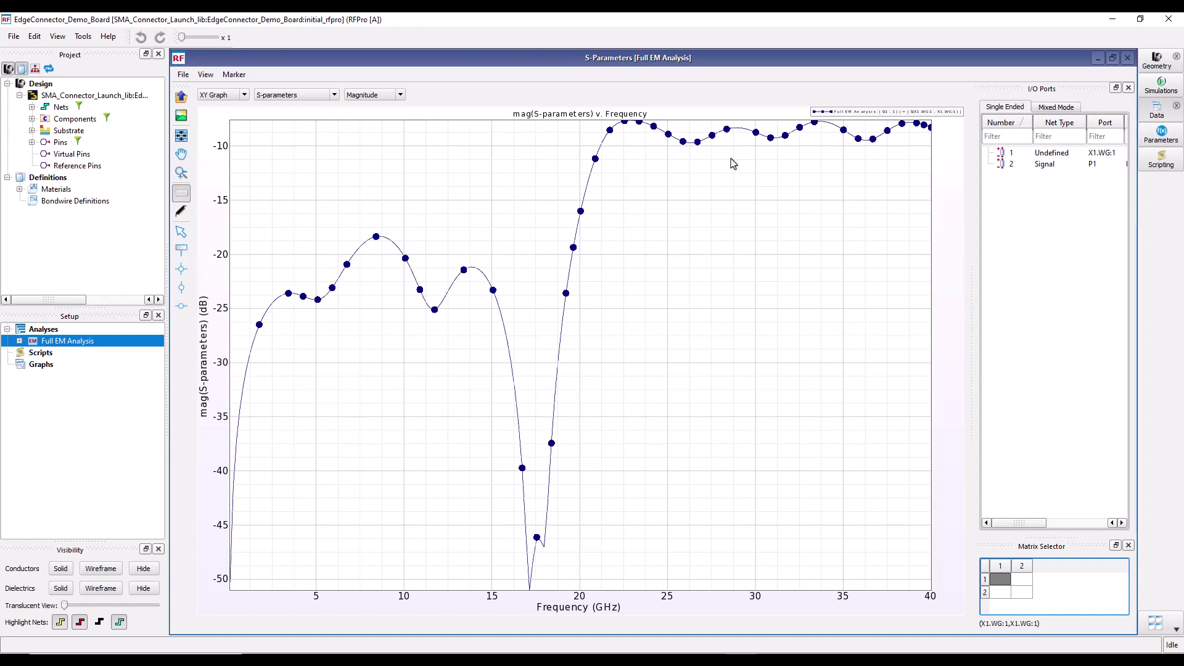
Plot the transmission magnitude between ports 1 and 2, then close RFPro to return to the layout
left_click(1023, 581)
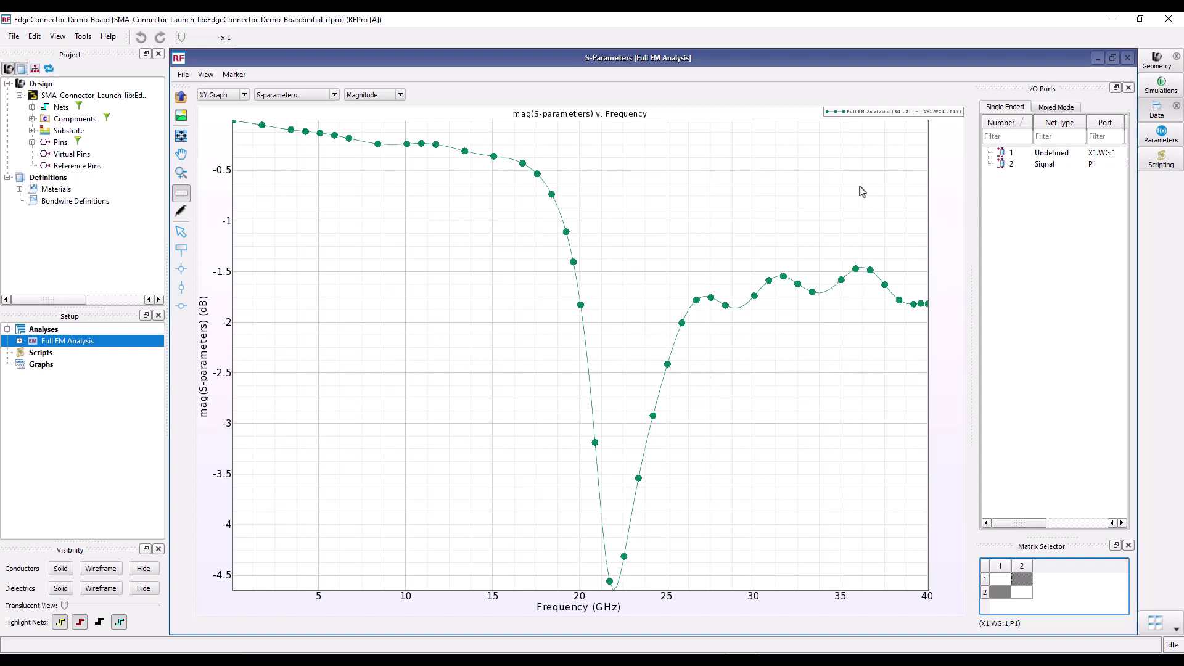
left_click(1168, 19)
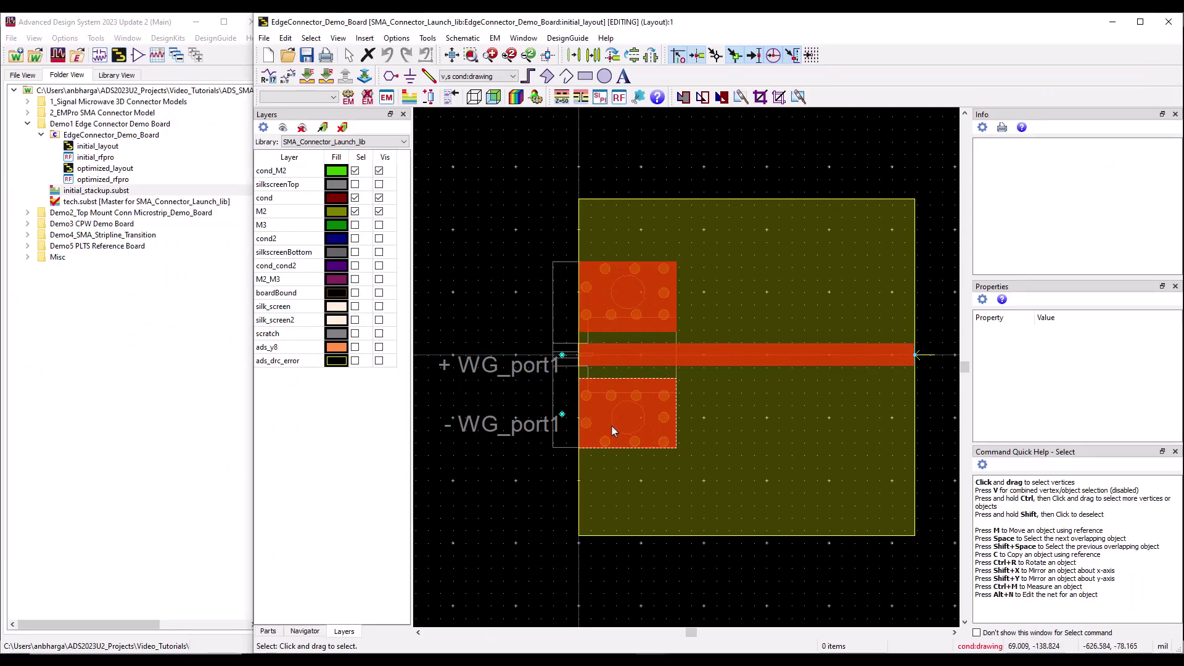
Examine the connector's ground pads and the signal trace at the board edge up close in the layout
scroll(611, 389, "up", 2)
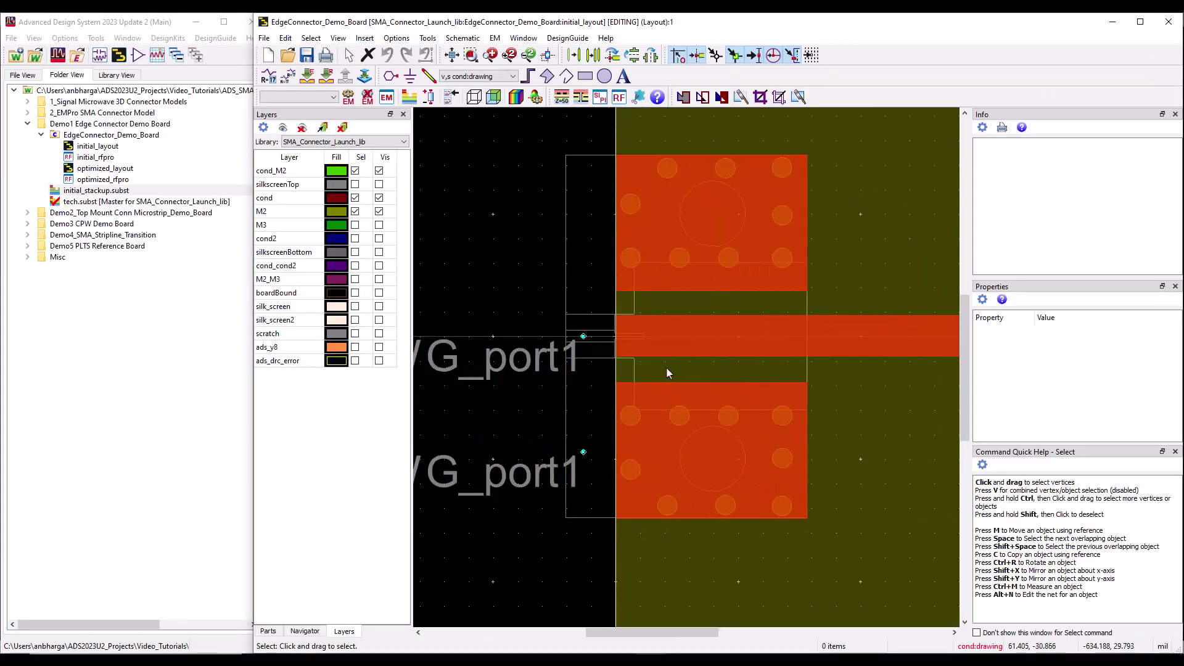
scroll(667, 349, "up", 1)
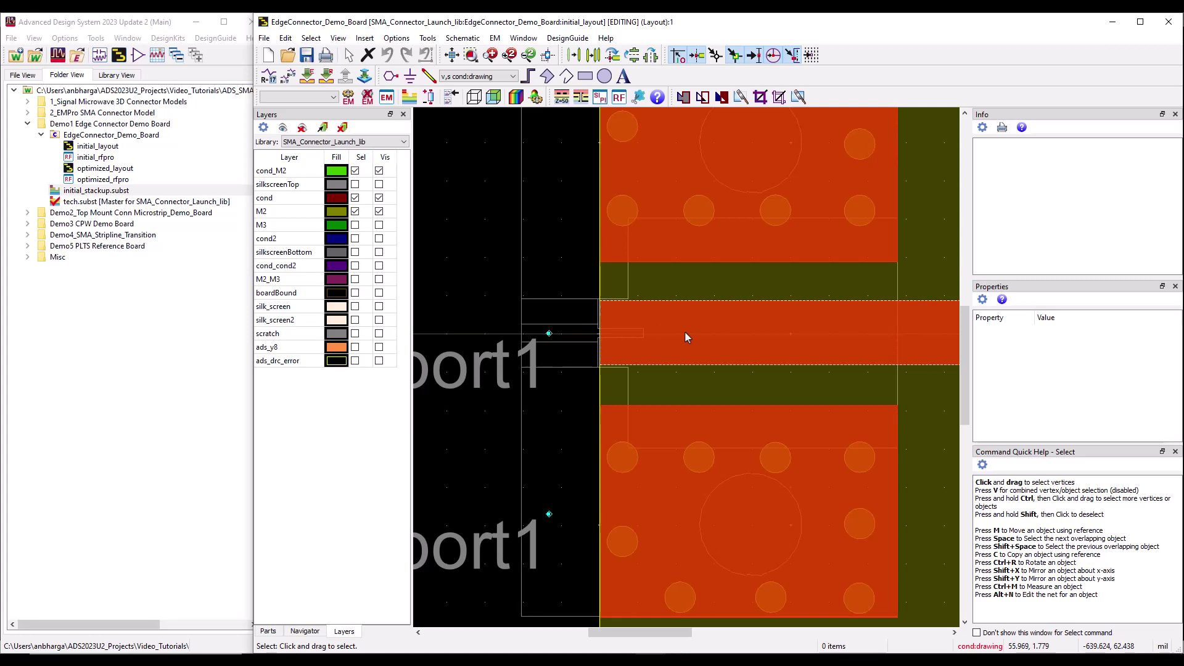
Close the initial layout and open the optimized_layout view of EdgeConnector_Demo_Board
scroll(685, 337, "down", 2)
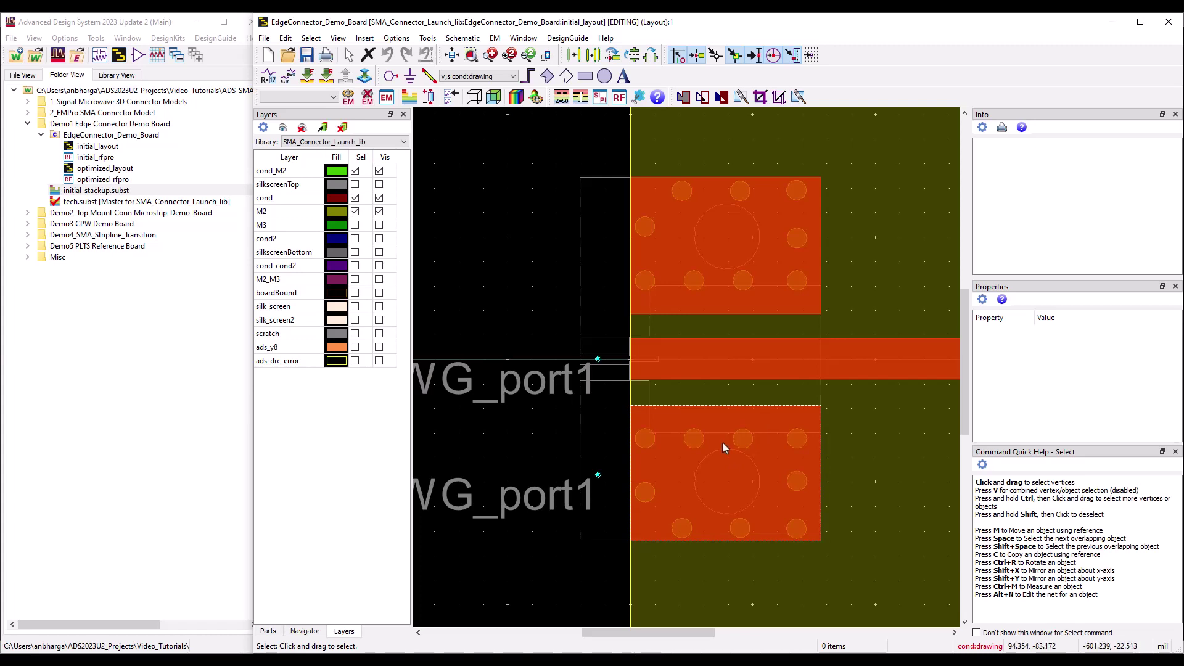
scroll(722, 442, "down", 3)
left_click_drag(713, 370, 655, 423)
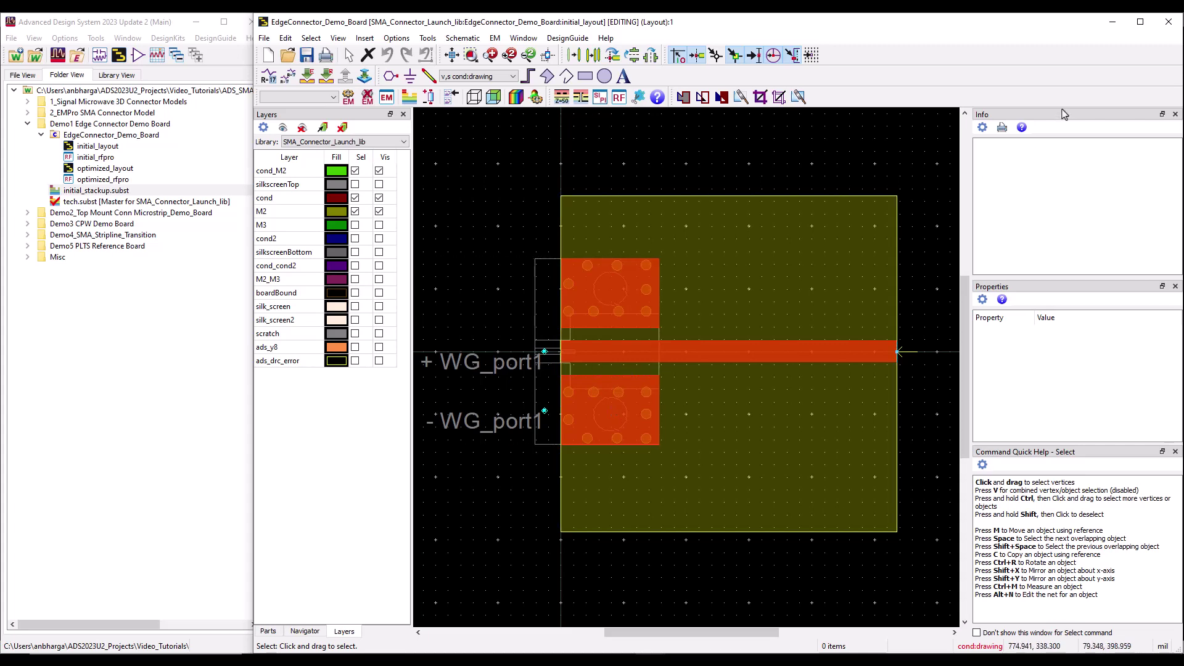
left_click(1170, 27)
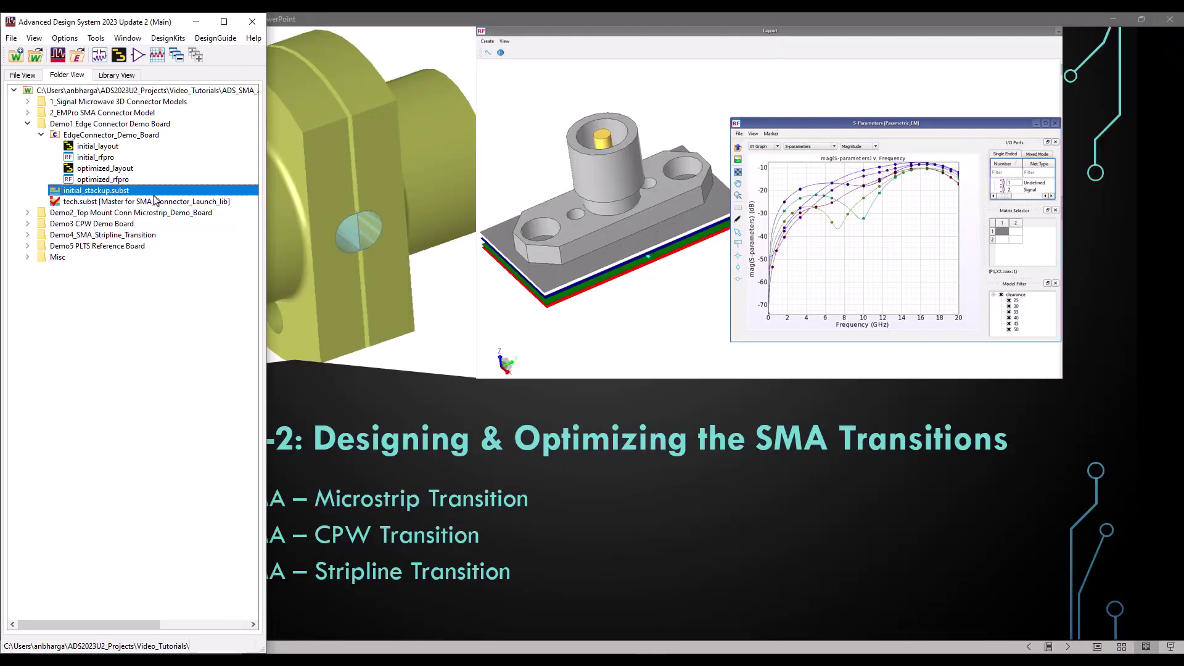
double_click(108, 169)
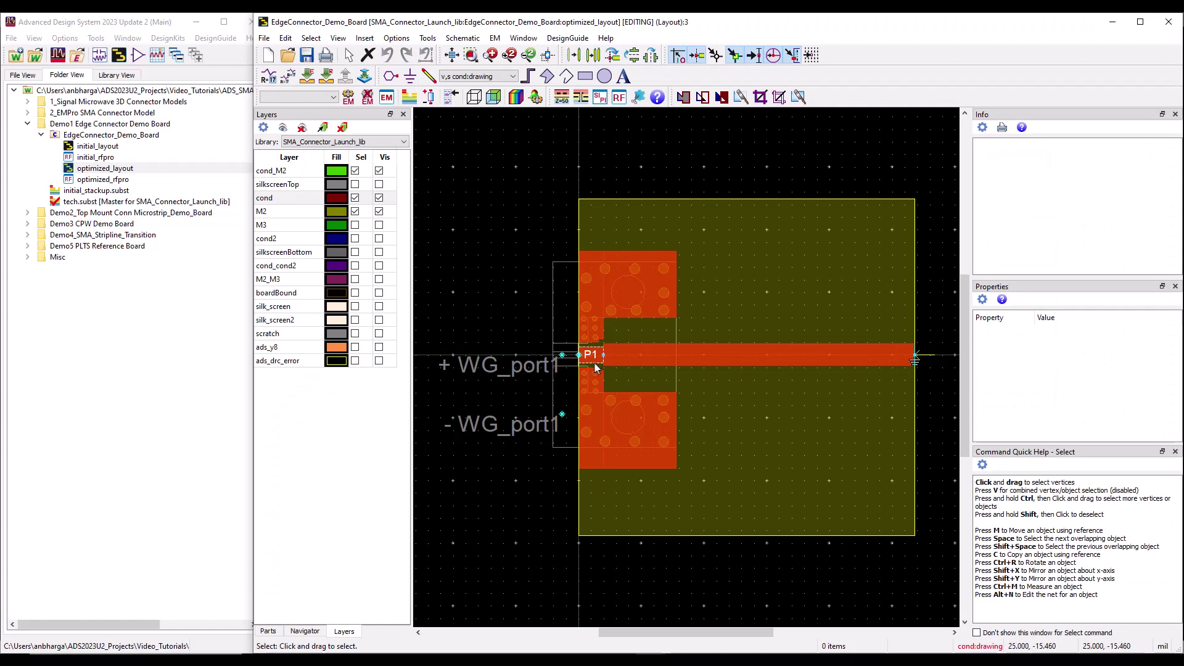
Examine the signal trace, ground clearance and added ground vias around P1 at the board edge of the optimized layout
scroll(594, 361, "up", 2)
scroll(673, 370, "up", 1)
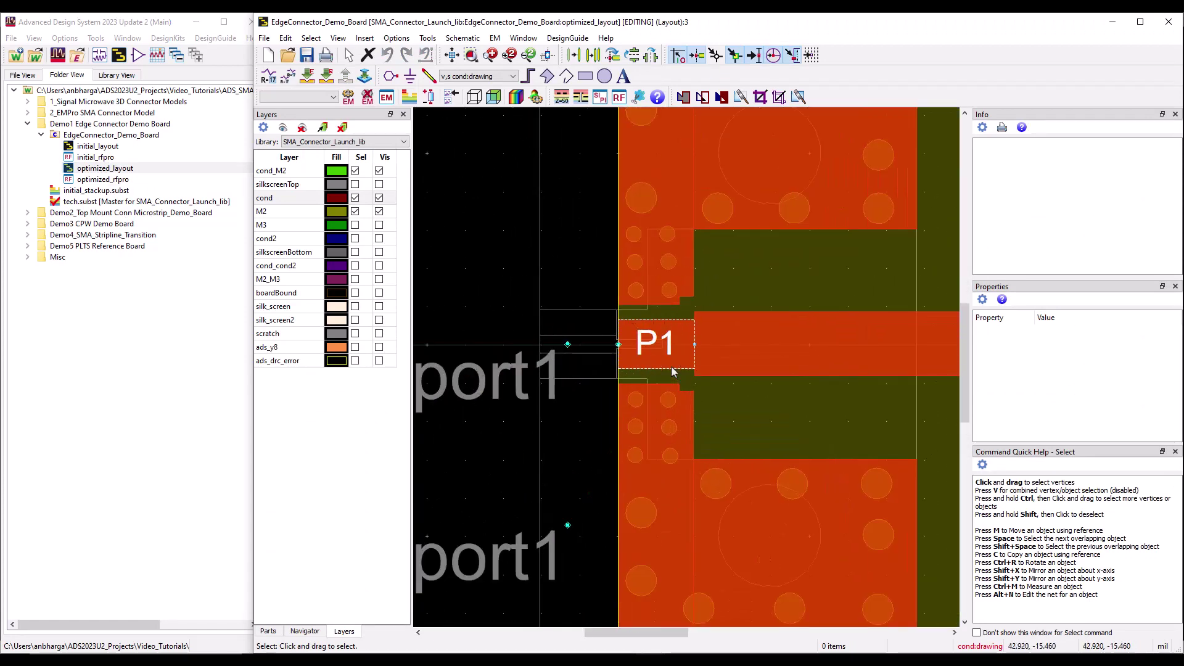
scroll(672, 371, "up", 1)
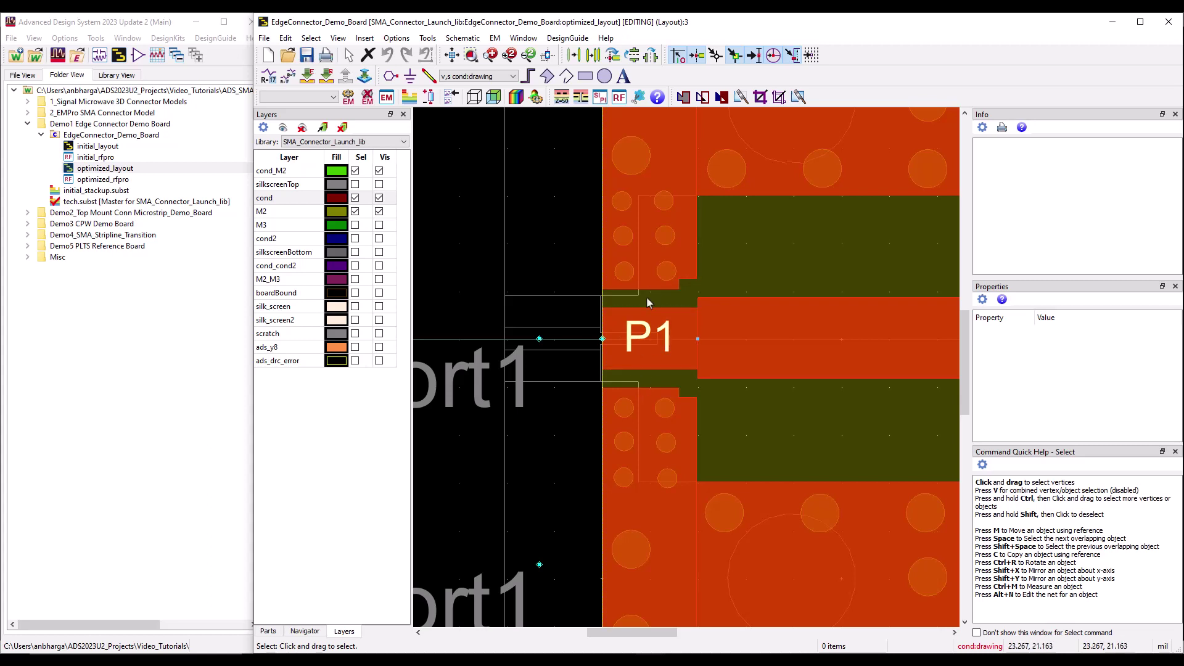
scroll(720, 350, "down", 1)
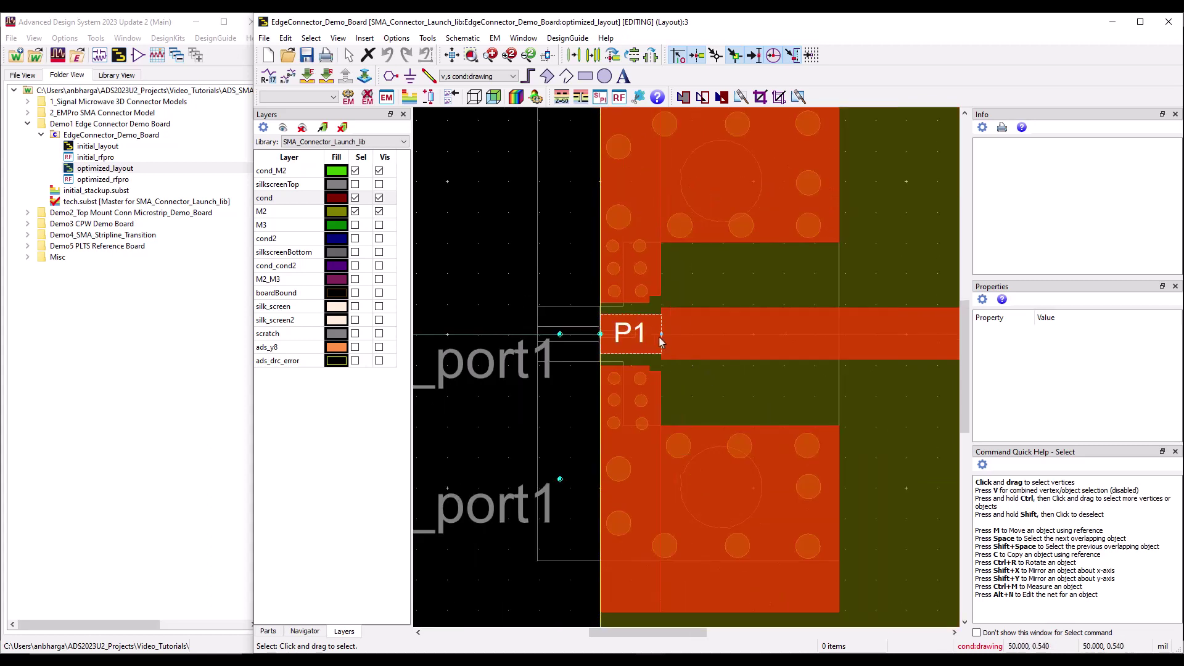
scroll(896, 351, "down", 1)
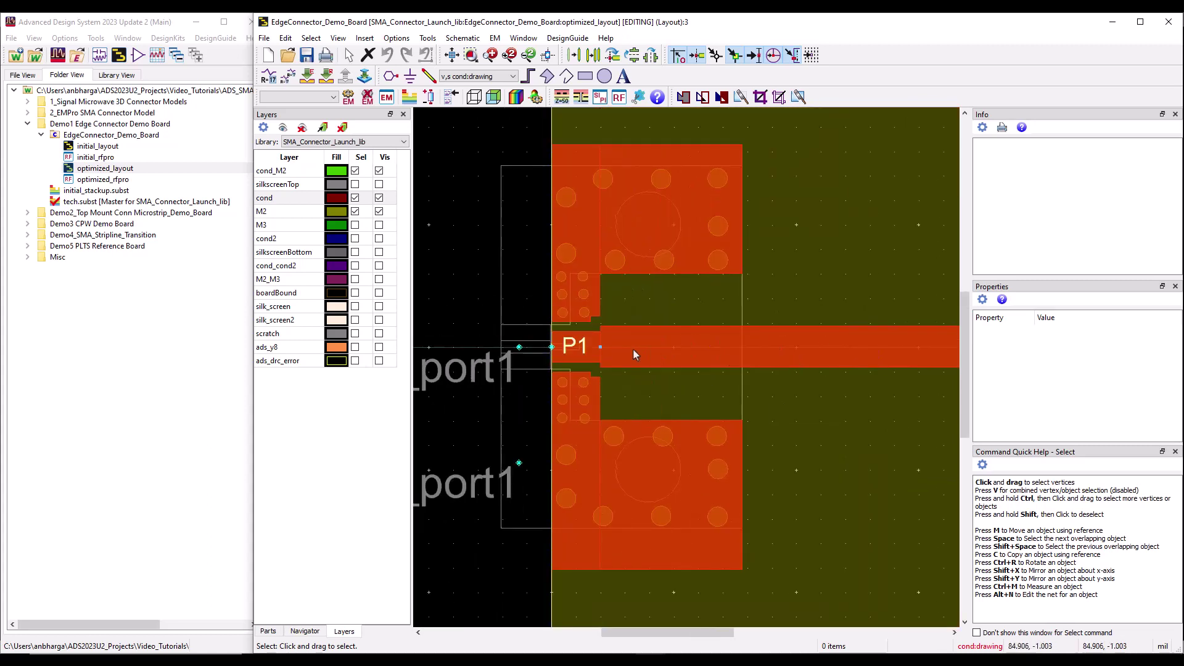
scroll(580, 349, "up", 1)
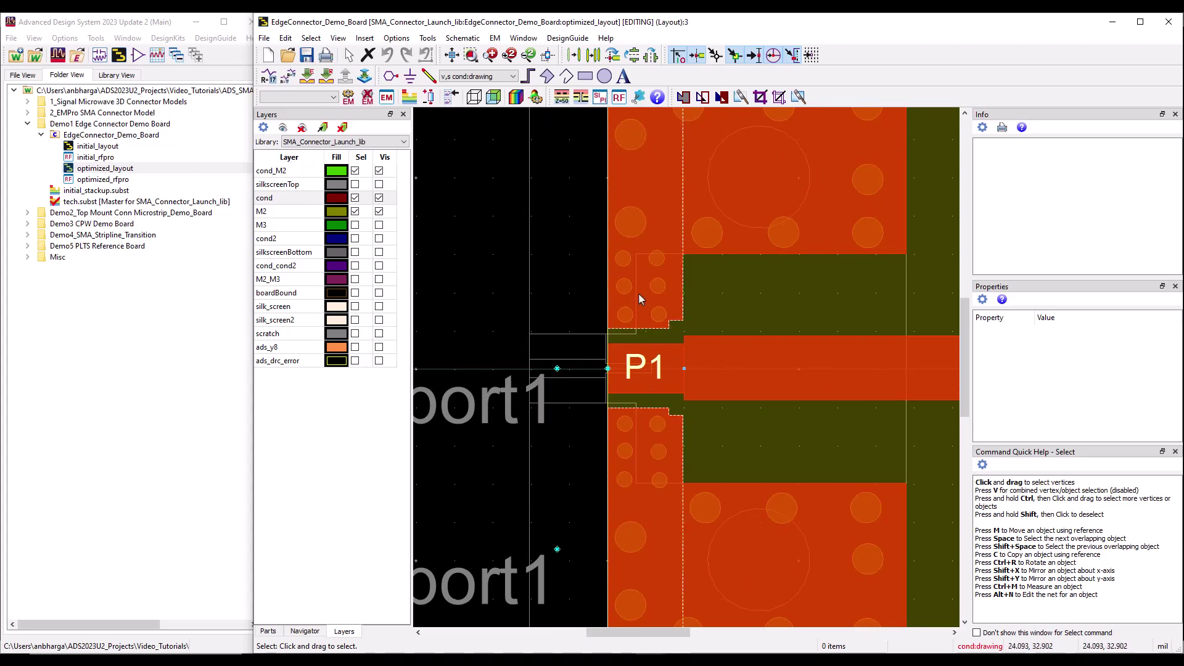
Open the initial_stackup substrate and start a Controlled Impedance Line Designer calculation with the Coplanar Single-Ended line type
double_click(116, 192)
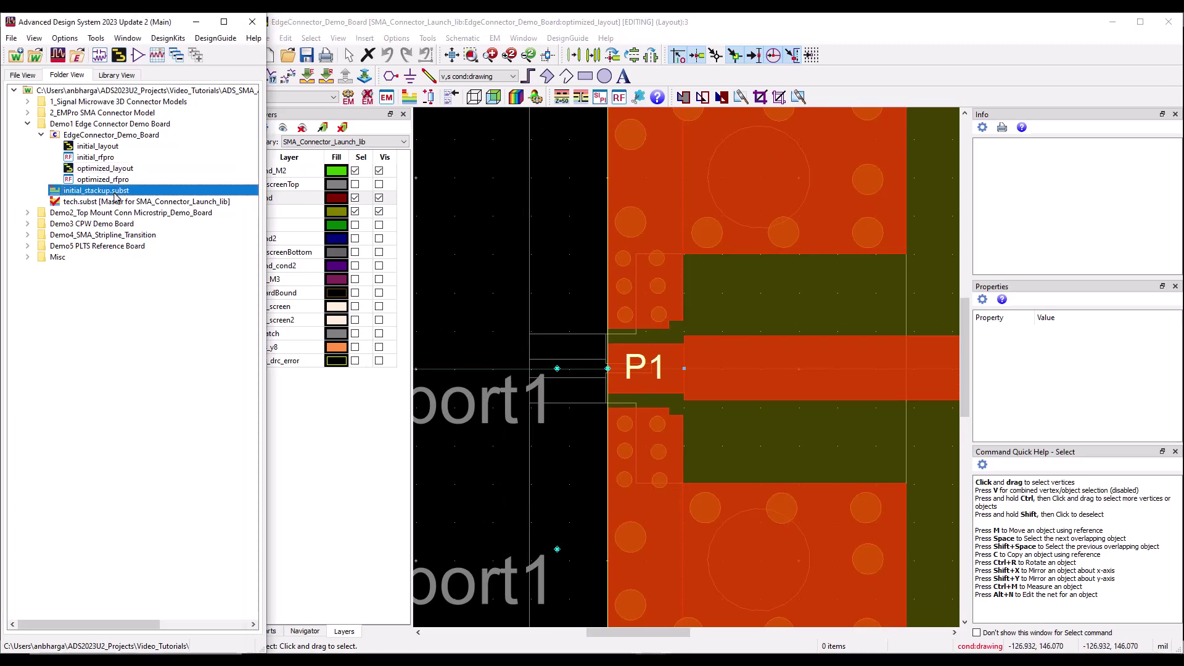
left_click(332, 136)
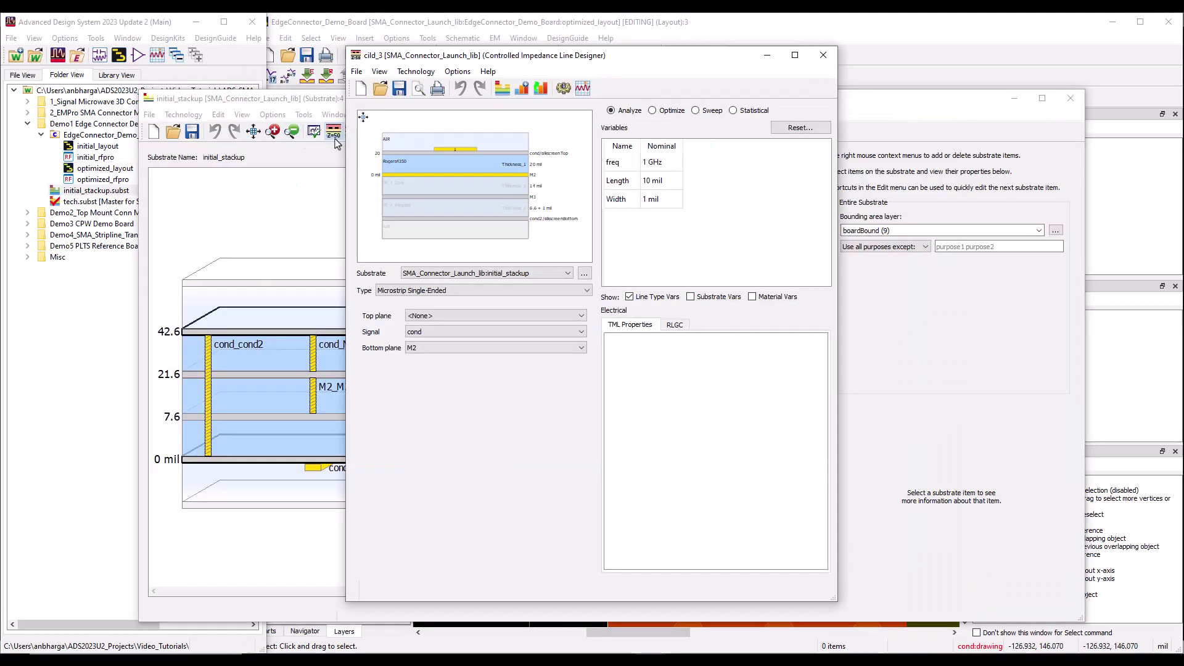
left_click(446, 291)
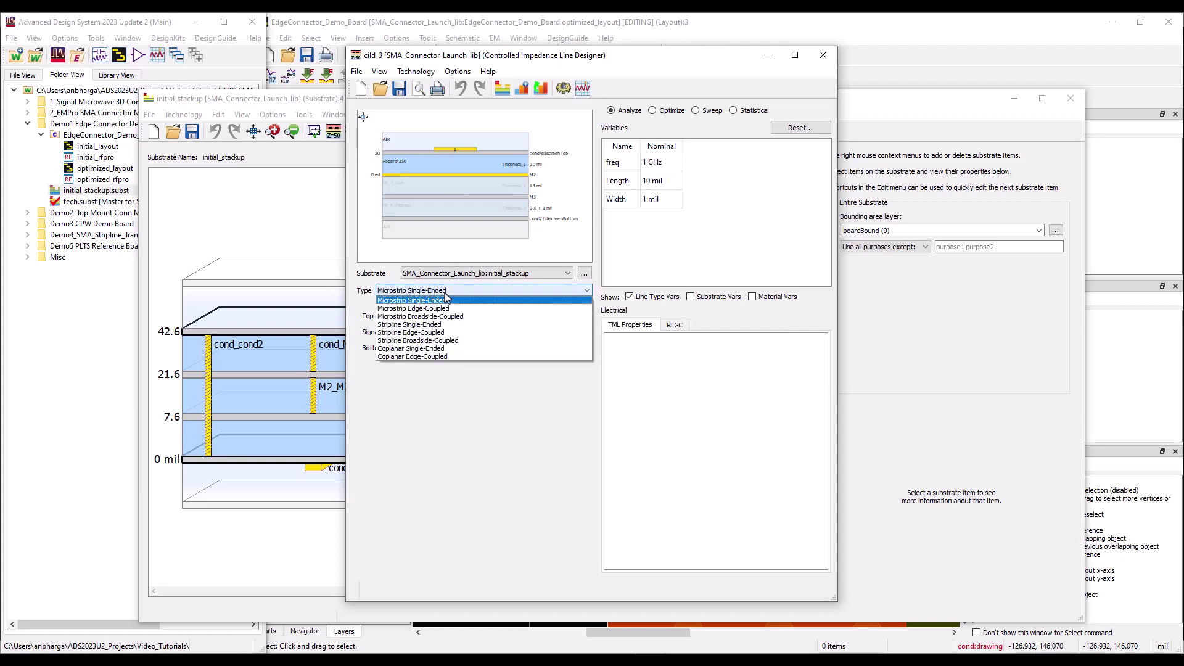
left_click(436, 350)
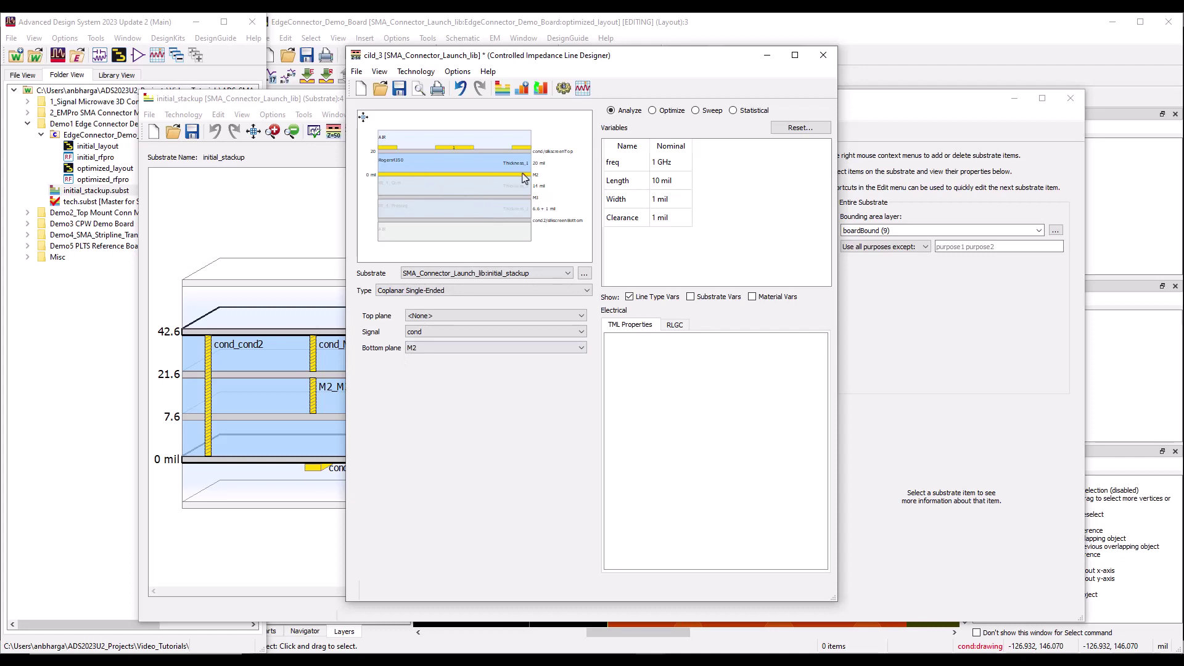
Set the coplanar line's width to 42 mil and clearance to 10 mil, then analyze its impedance
double_click(655, 221)
type("10")
left_click(653, 249)
key("Return")
left_click(562, 88)
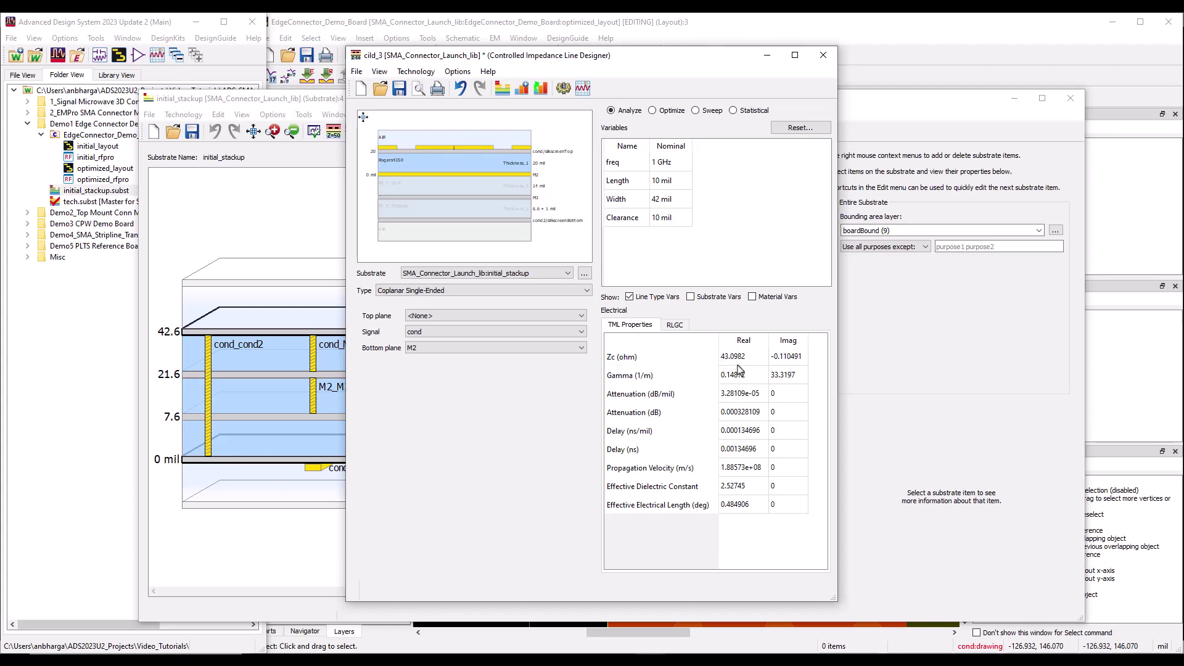
Optimize the coplanar line's width for a Zc goal of 50, then close the substrate and line designer windows
left_click(666, 116)
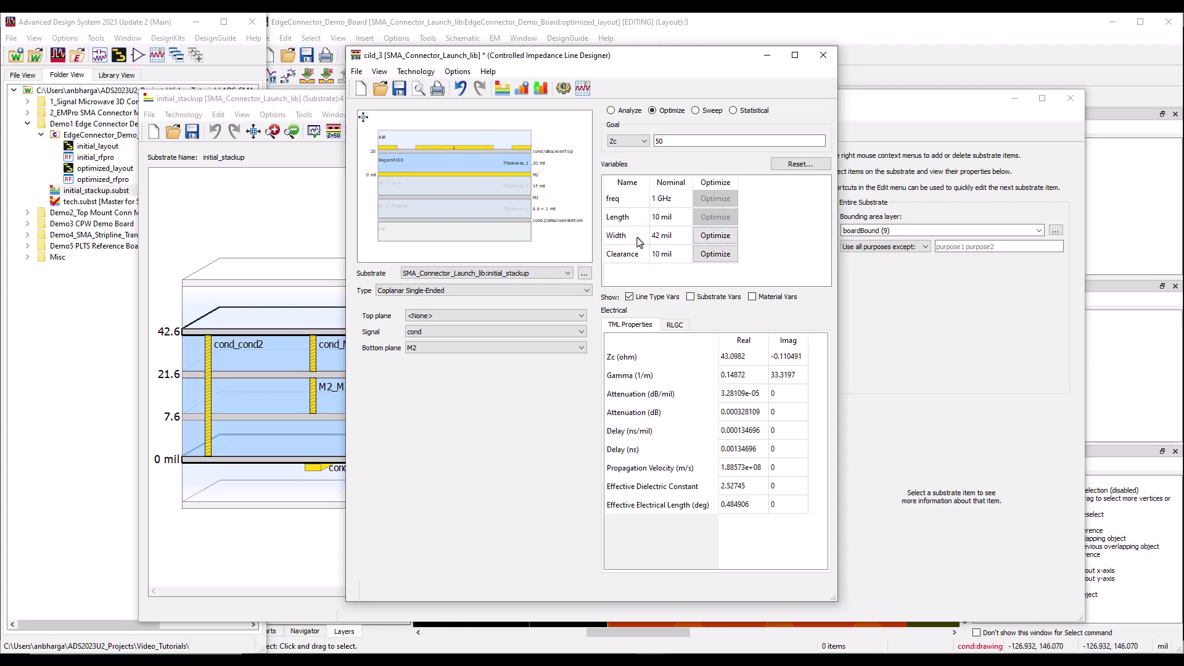
left_click(715, 241)
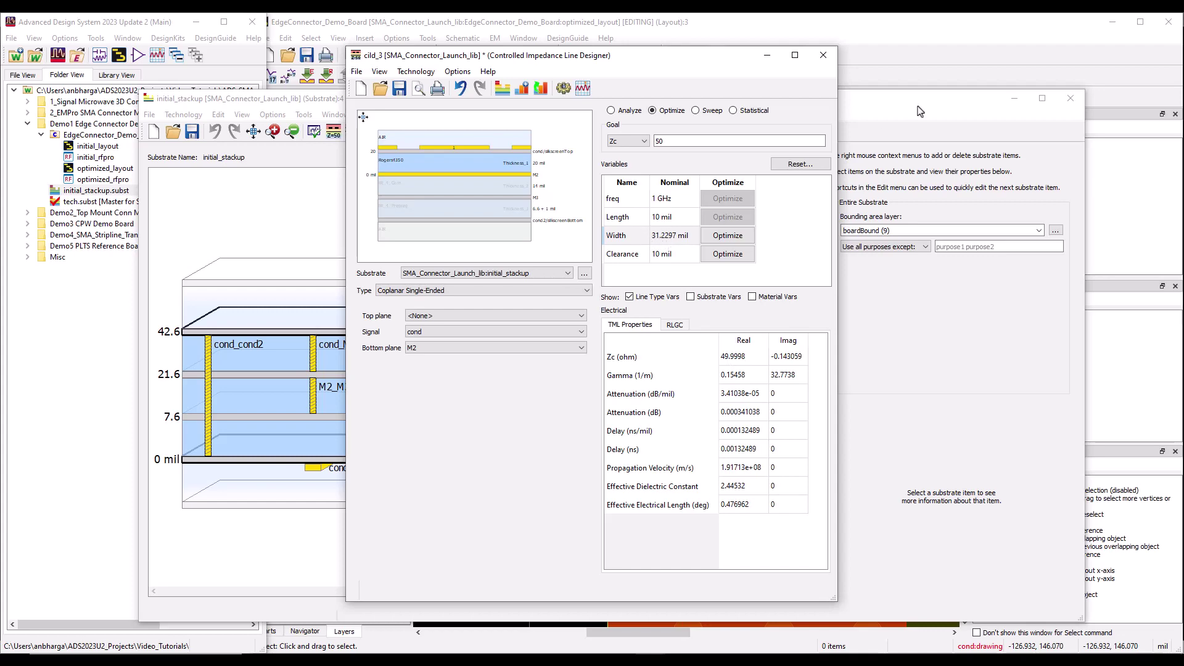
left_click(1071, 98)
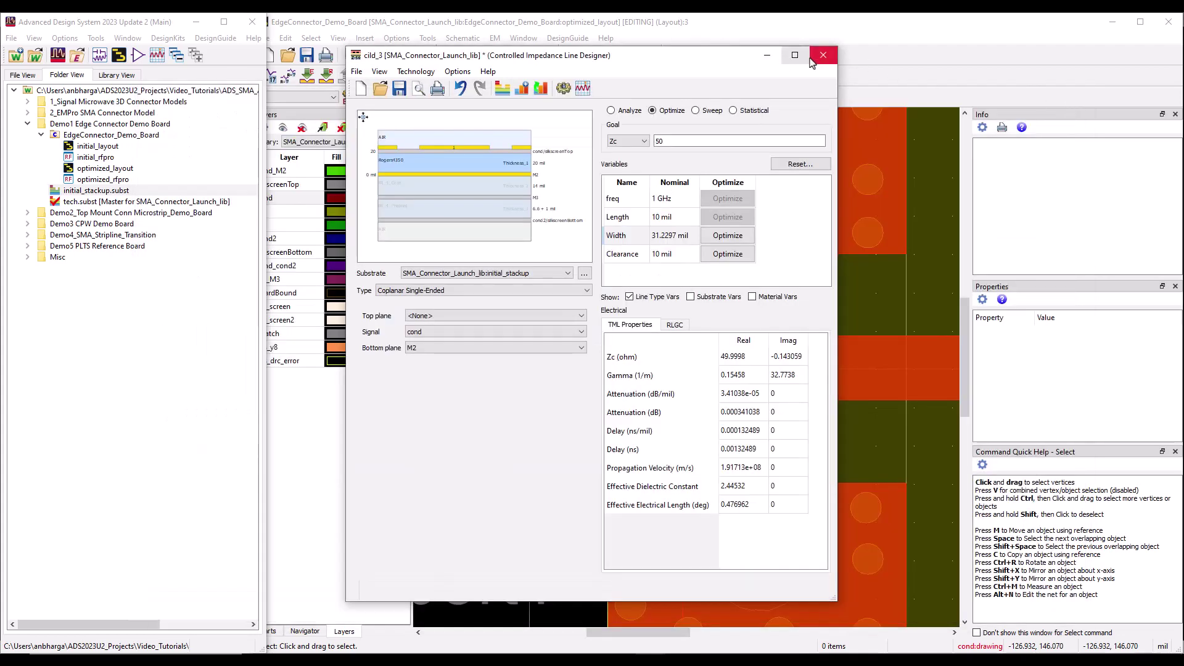
left_click(823, 56)
left_click(591, 347)
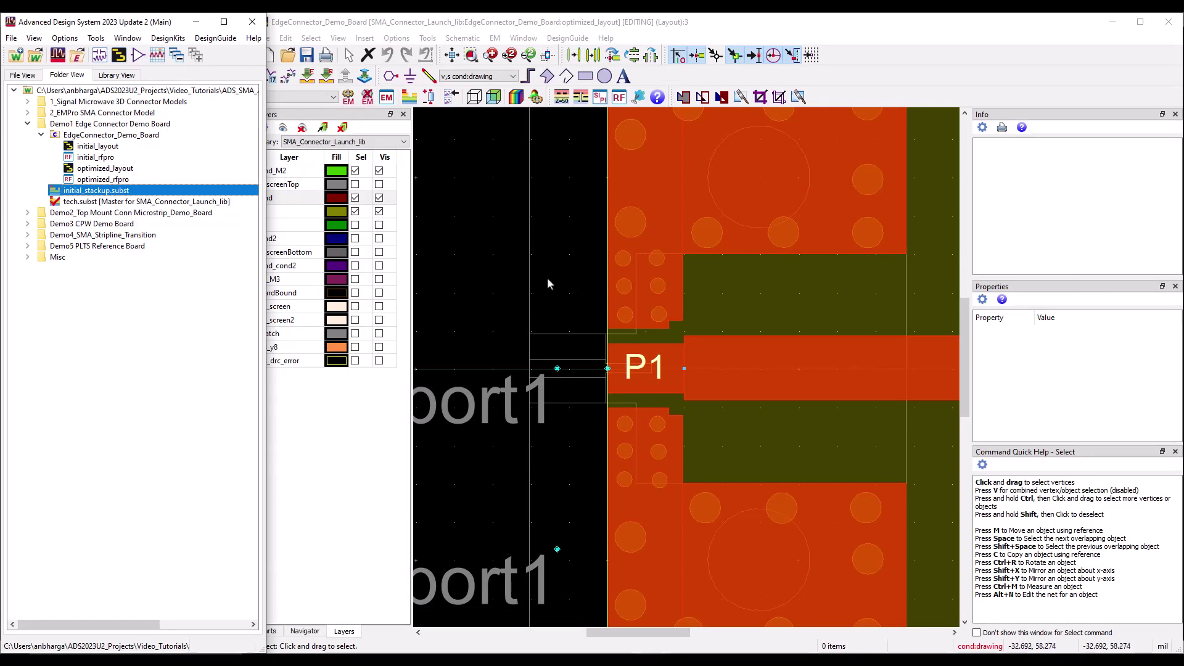
Measure the width of the narrowed signal trace section at the board edge in the optimized layout
right_click(466, 268)
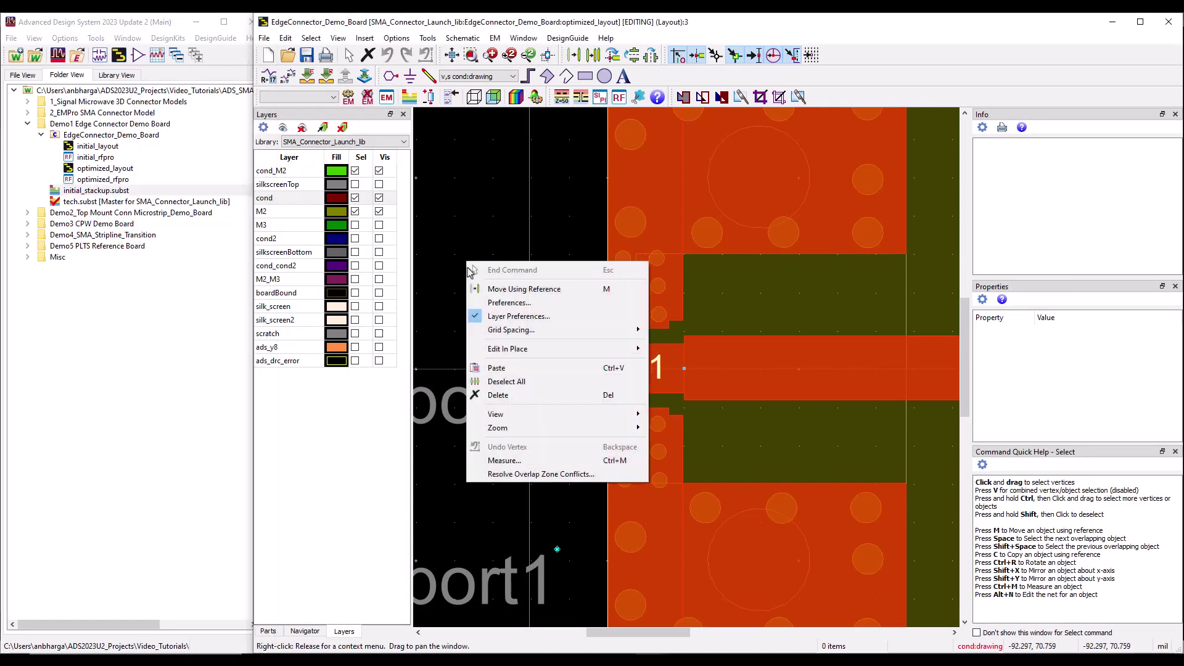
left_click(490, 461)
left_click(609, 394)
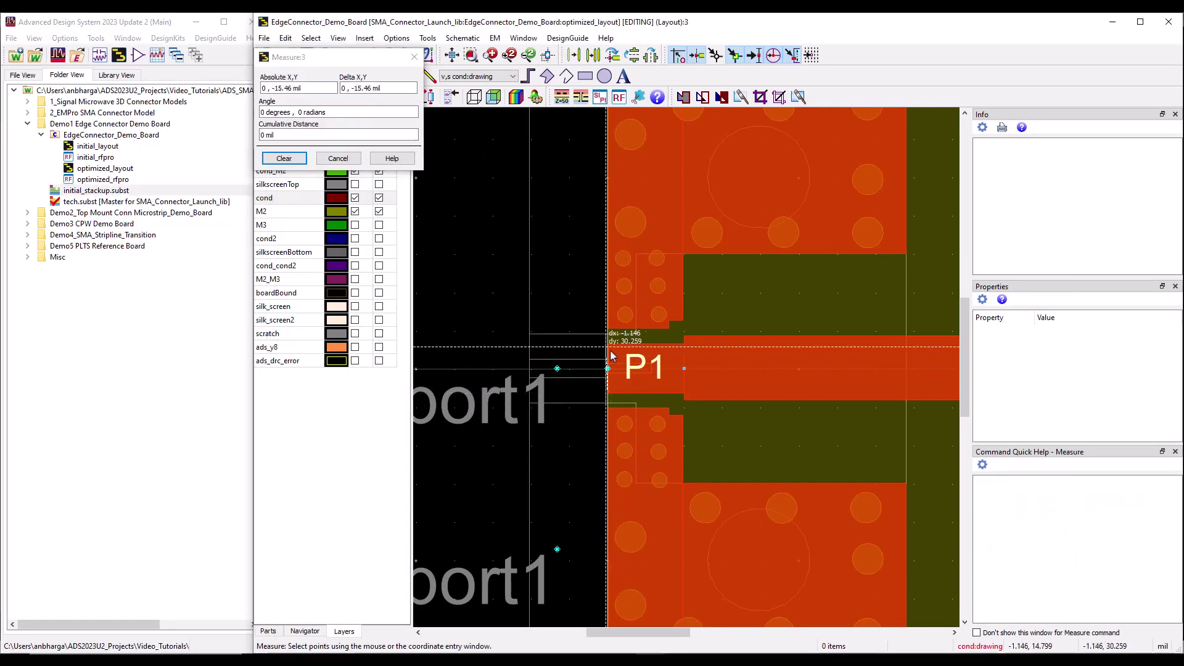
left_click(613, 353)
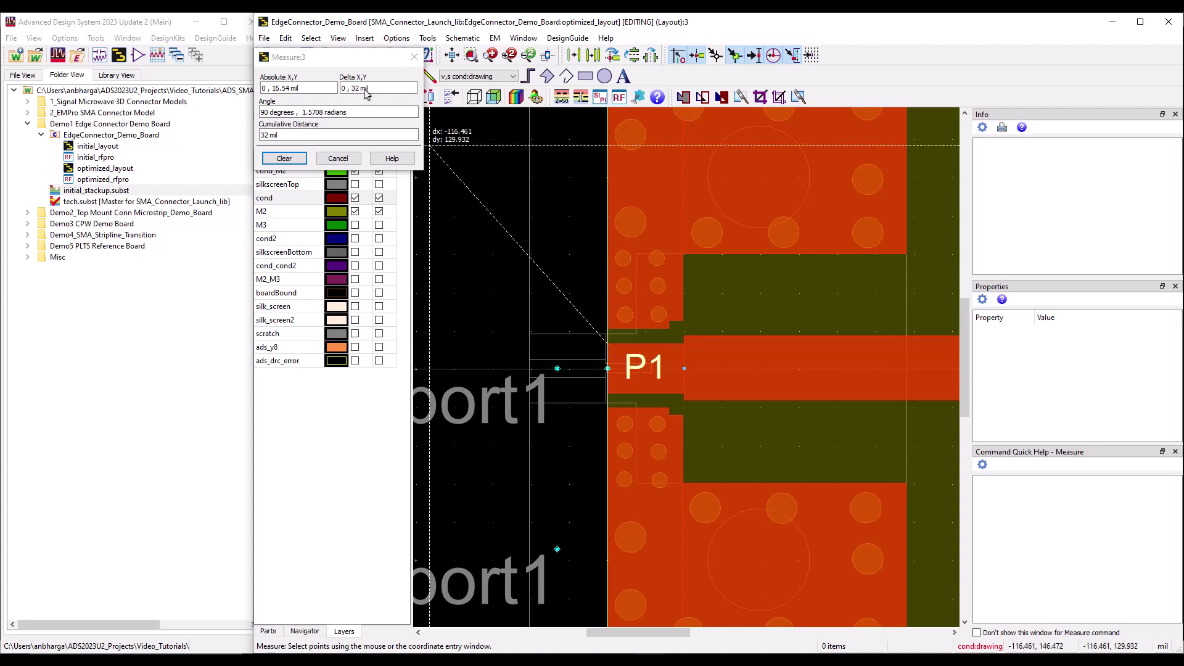
Clear the measurement, measure the clearance between the narrowed trace and the ground copper above it, and end measuring
left_click(283, 158)
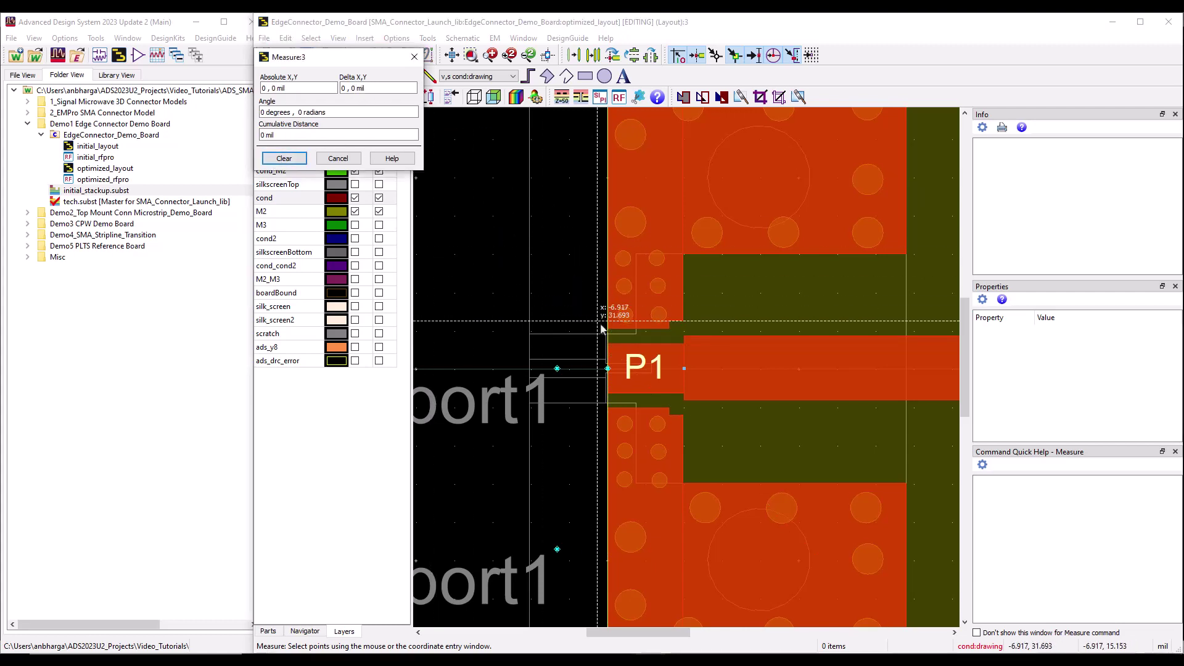
left_click(610, 348)
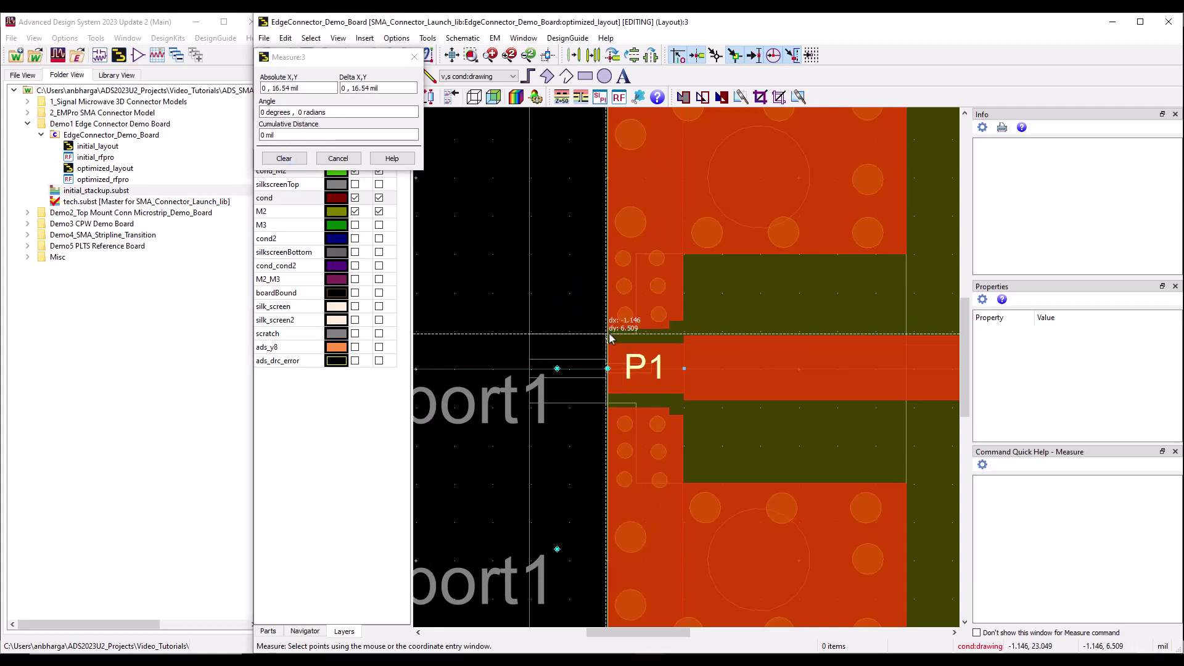
left_click(610, 335)
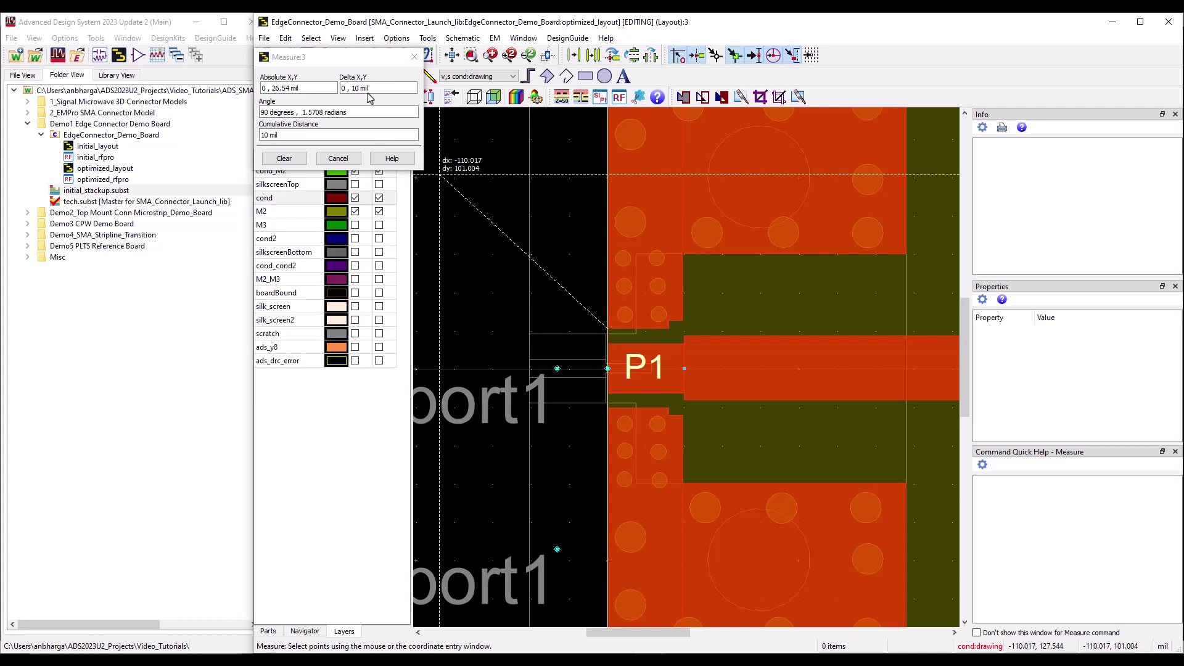
left_click(338, 158)
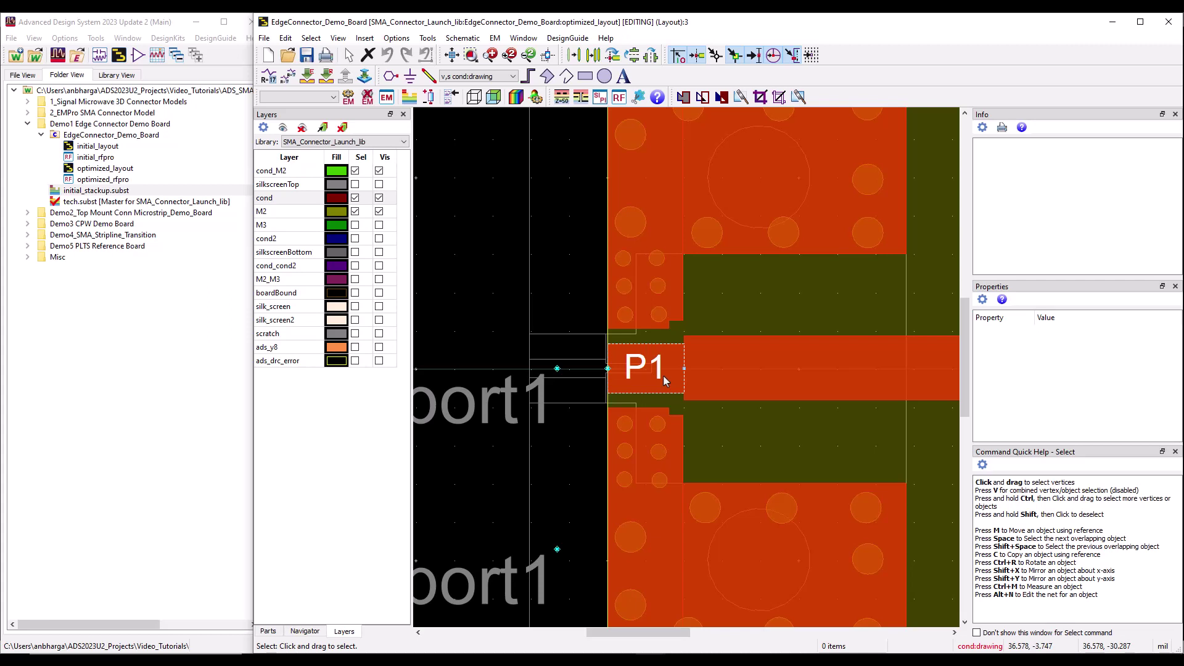
Open the optimized_rfpro view of the optimized layout in RFPro
scroll(663, 375, "up", 1)
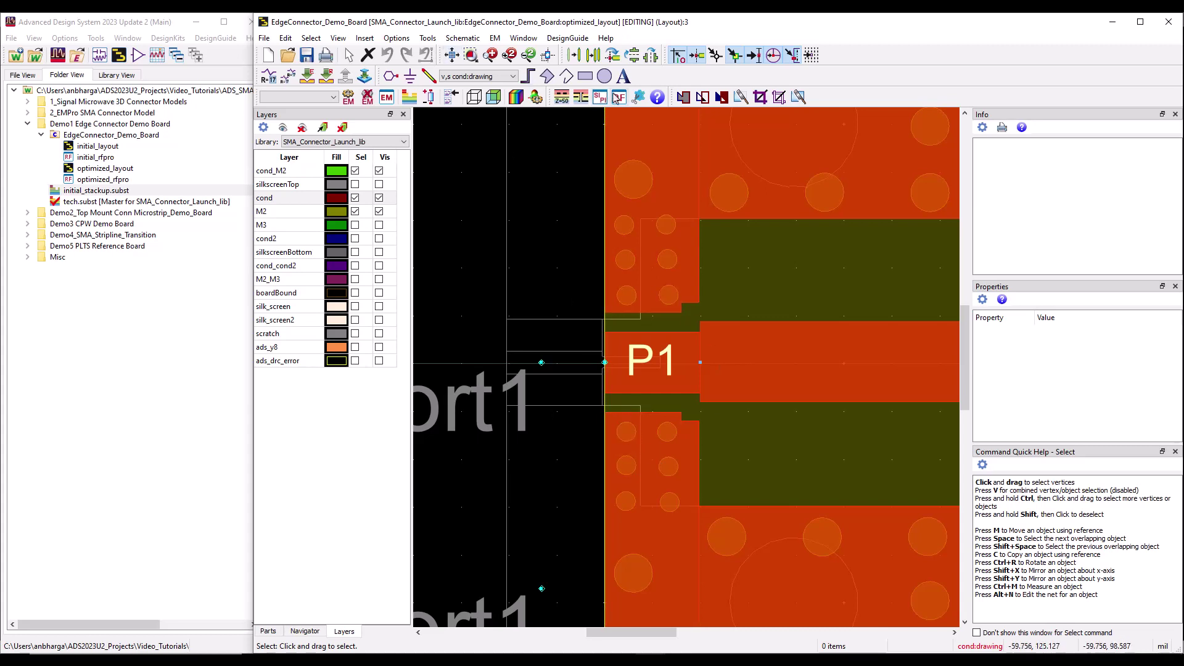
left_click(620, 98)
left_click(302, 90)
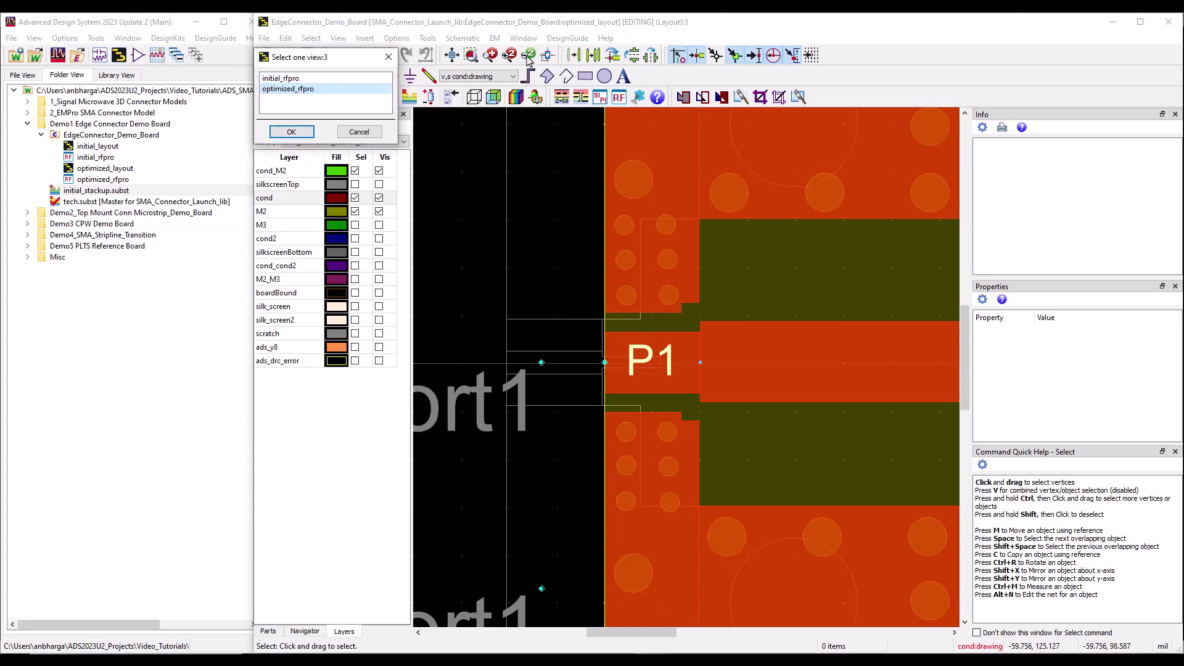
left_click(291, 131)
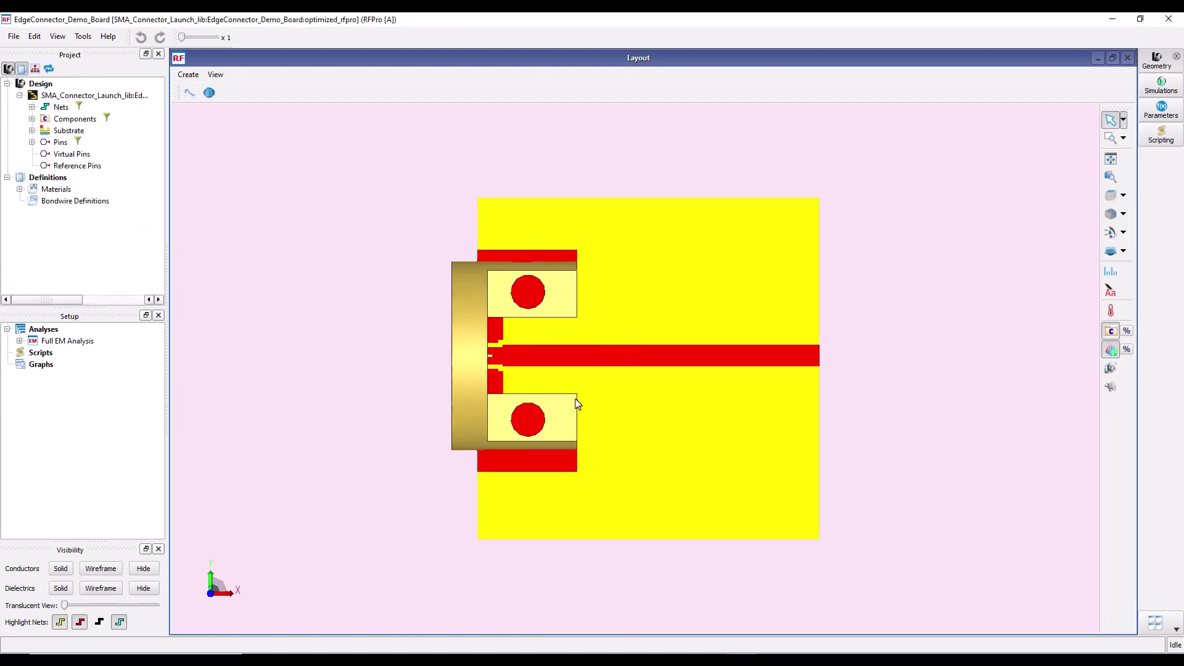
Inspect the optimized connector launch in 3D, close up at the center pin and along the trace
left_click_drag(578, 404, 660, 518)
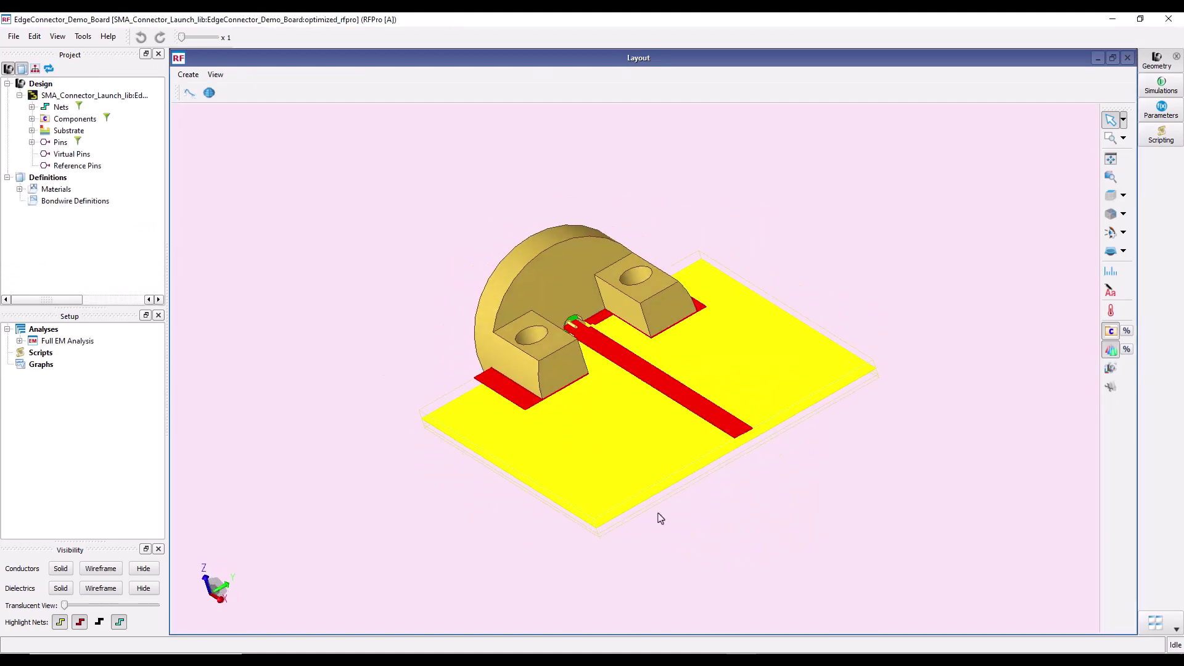
scroll(575, 335, "up", 5)
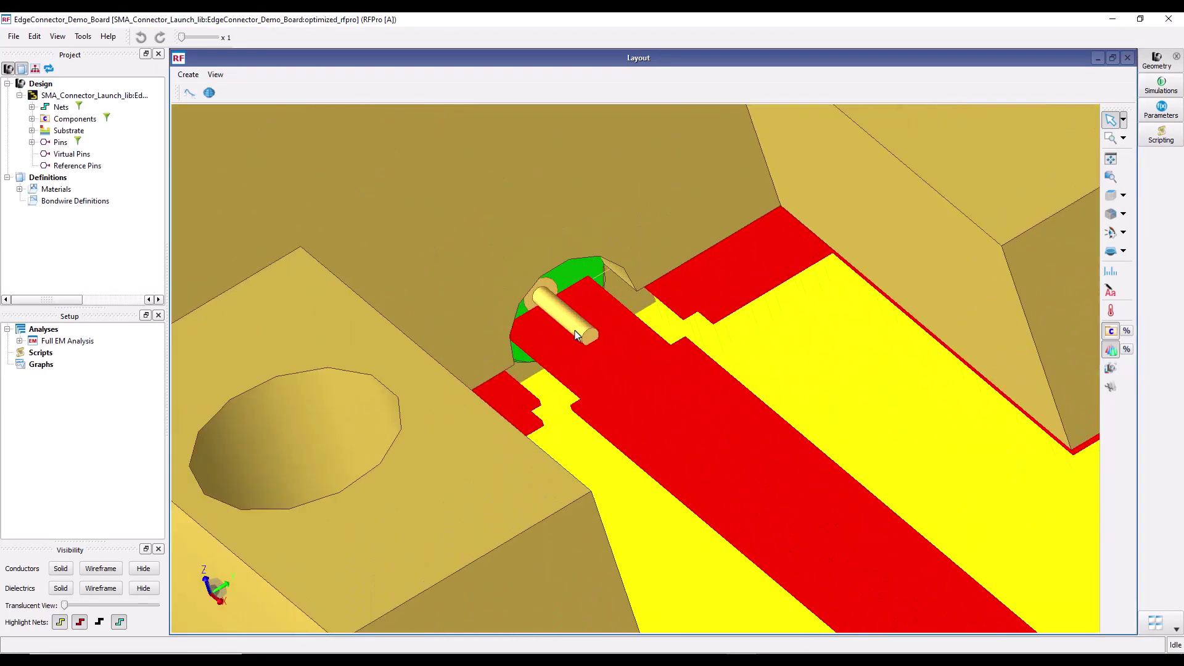
scroll(618, 402, "down", 3)
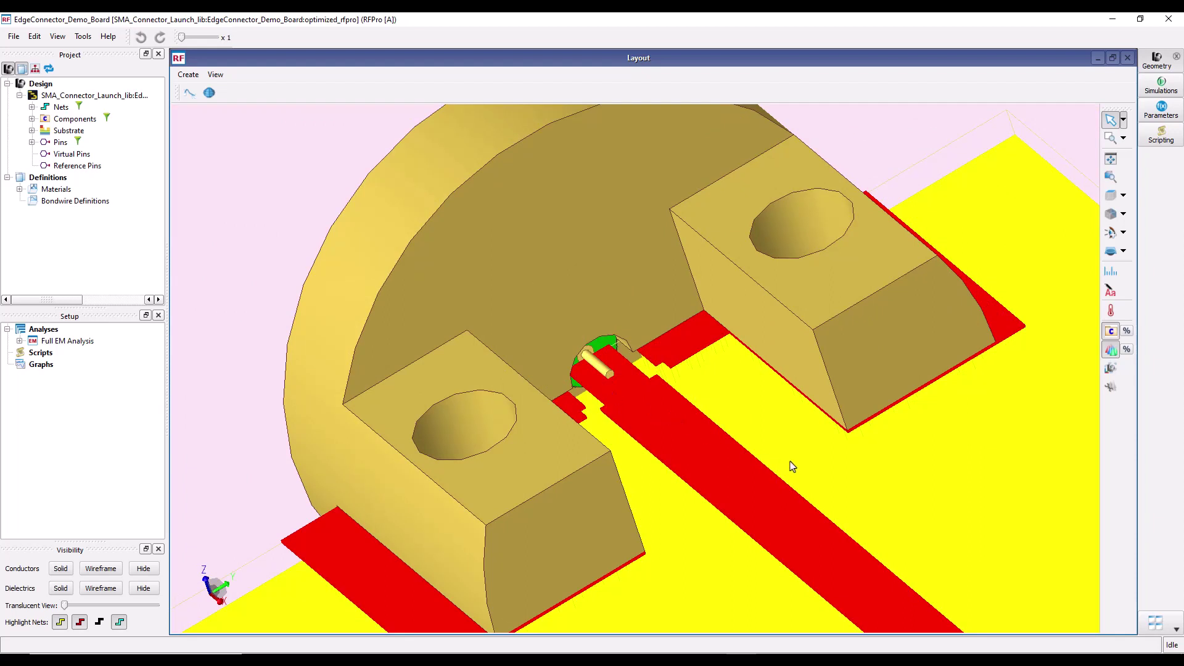
scroll(793, 469, "down", 3)
left_click_drag(795, 471, 654, 360)
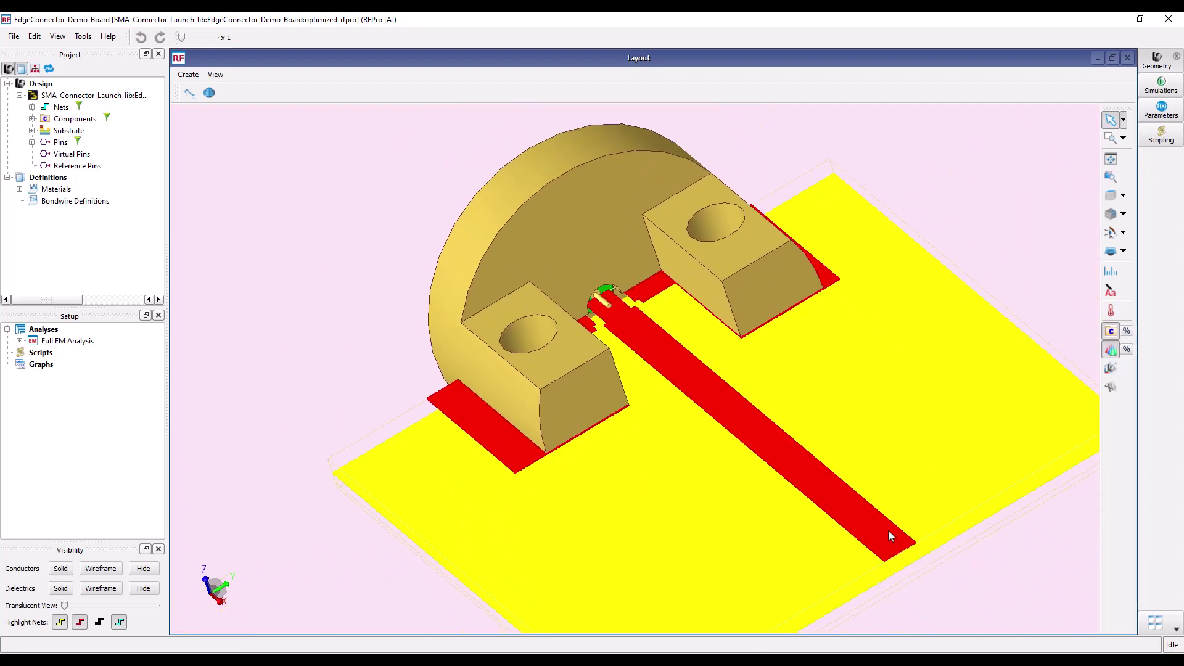
Show the S-parameter results of the optimized design's Full EM Analysis and plot the S11 magnitude
right_click(69, 341)
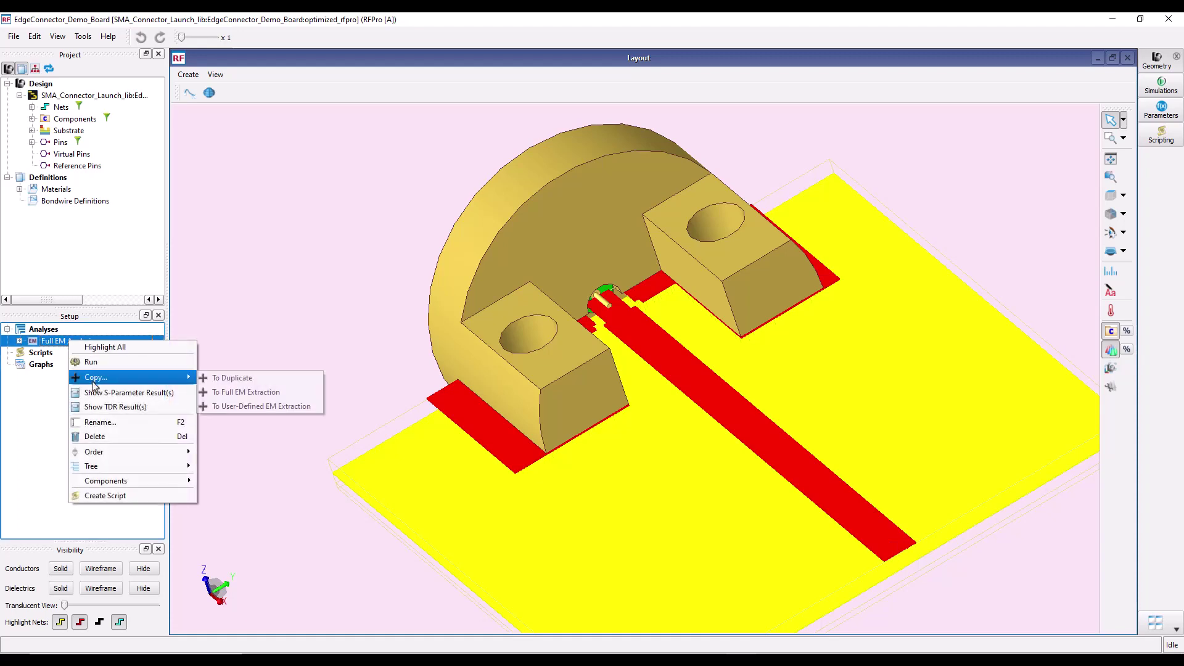
left_click(94, 393)
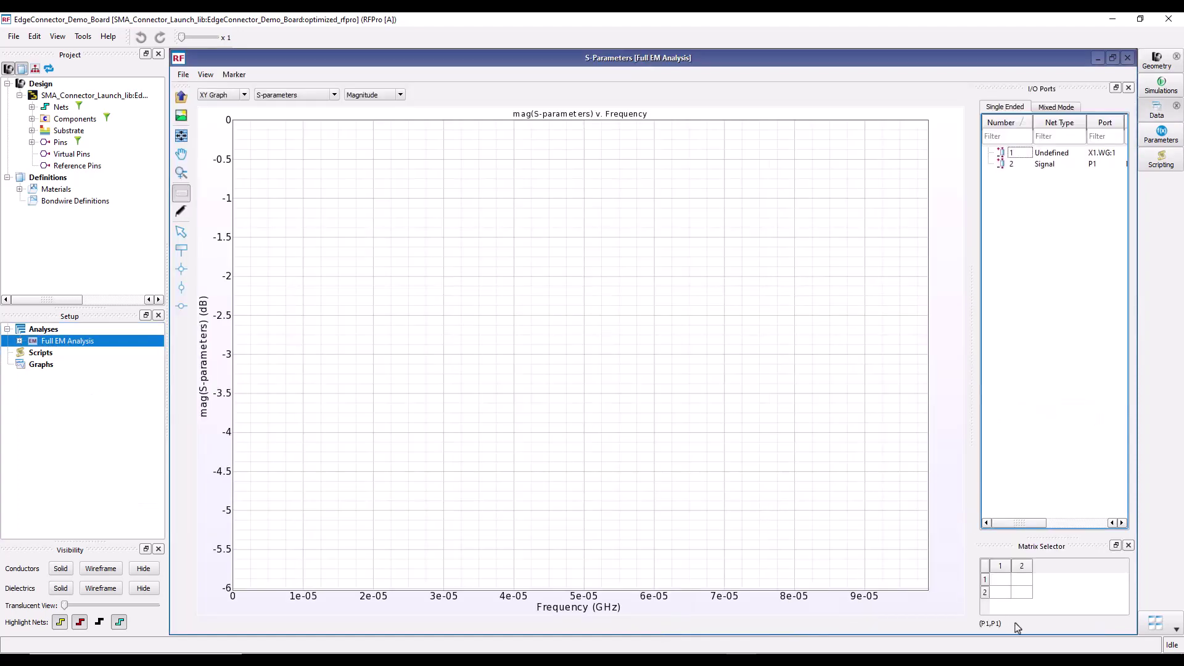
left_click(1000, 580)
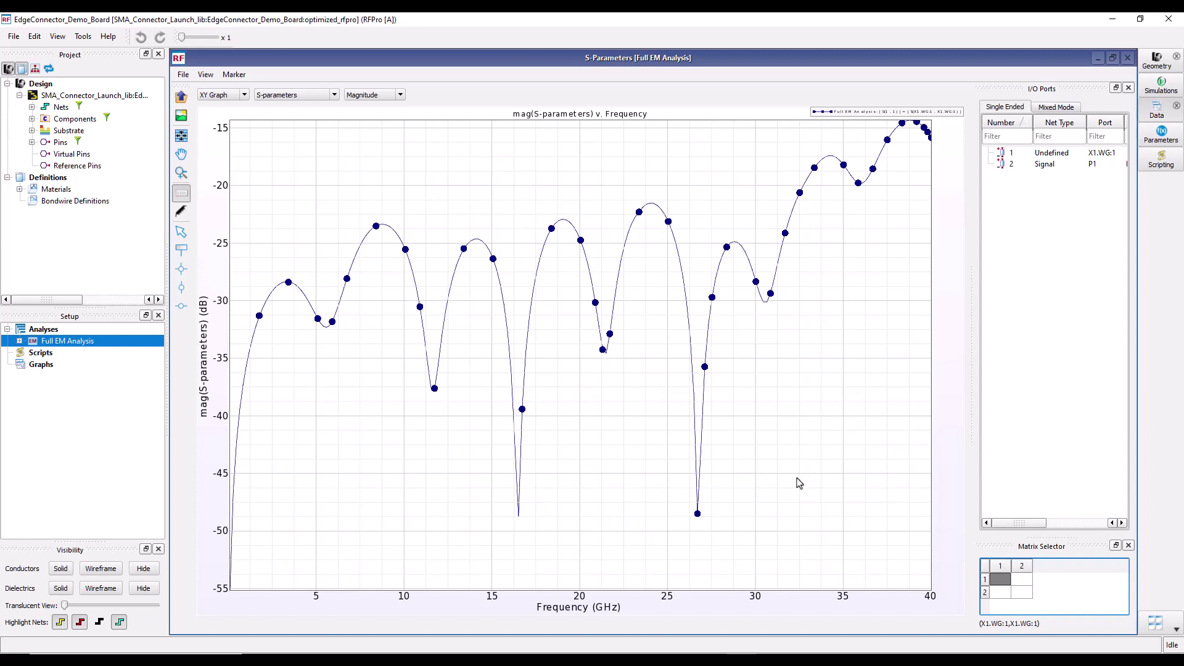
Plot the S12 magnitude from the optimized design's Full EM Analysis
left_click(1021, 580)
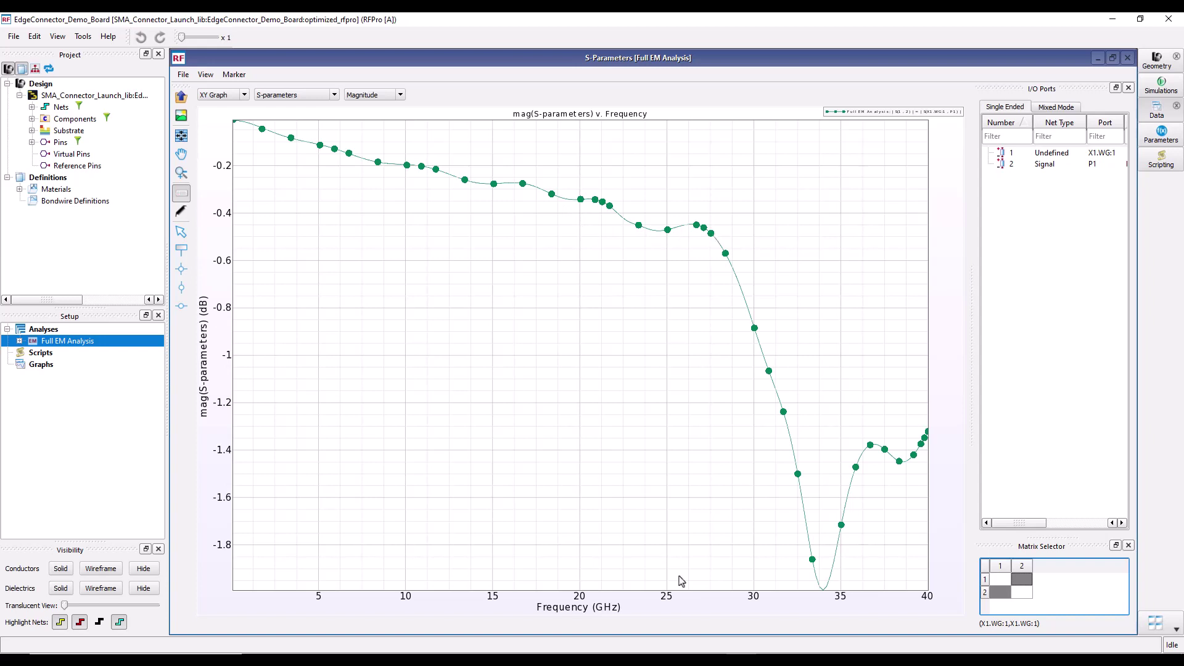
left_click(724, 253)
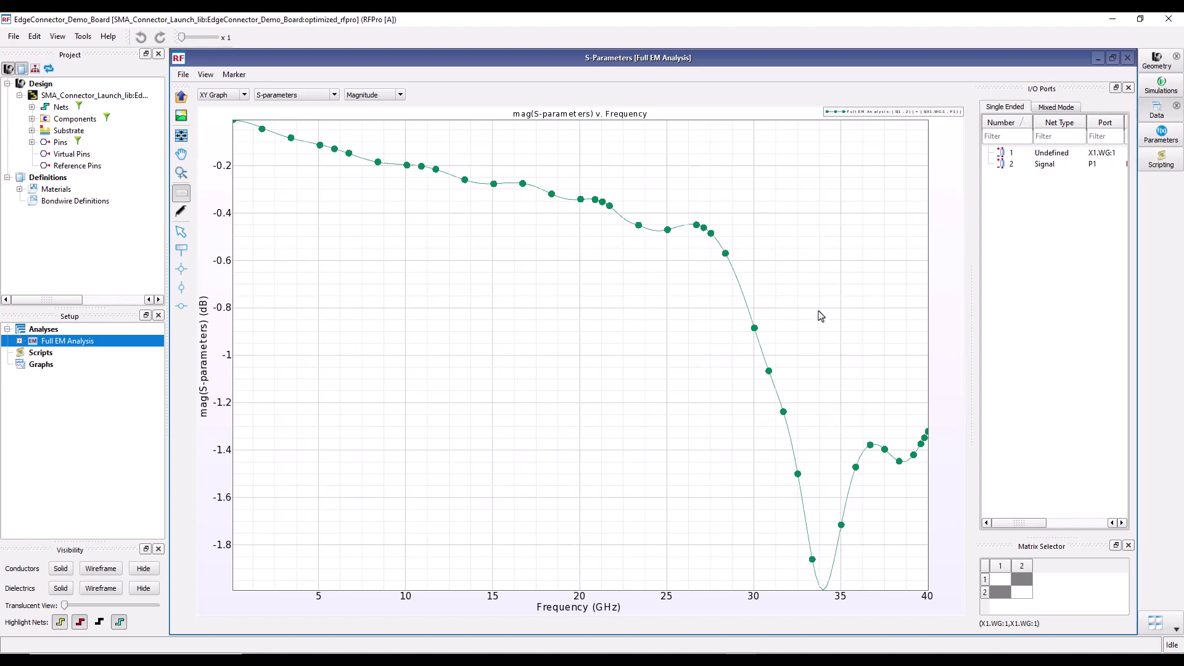
Close the RFPro and layout views of the optimized edge connector board and collapse the Demo1 Edge Connector Demo Board folder
left_click(1167, 21)
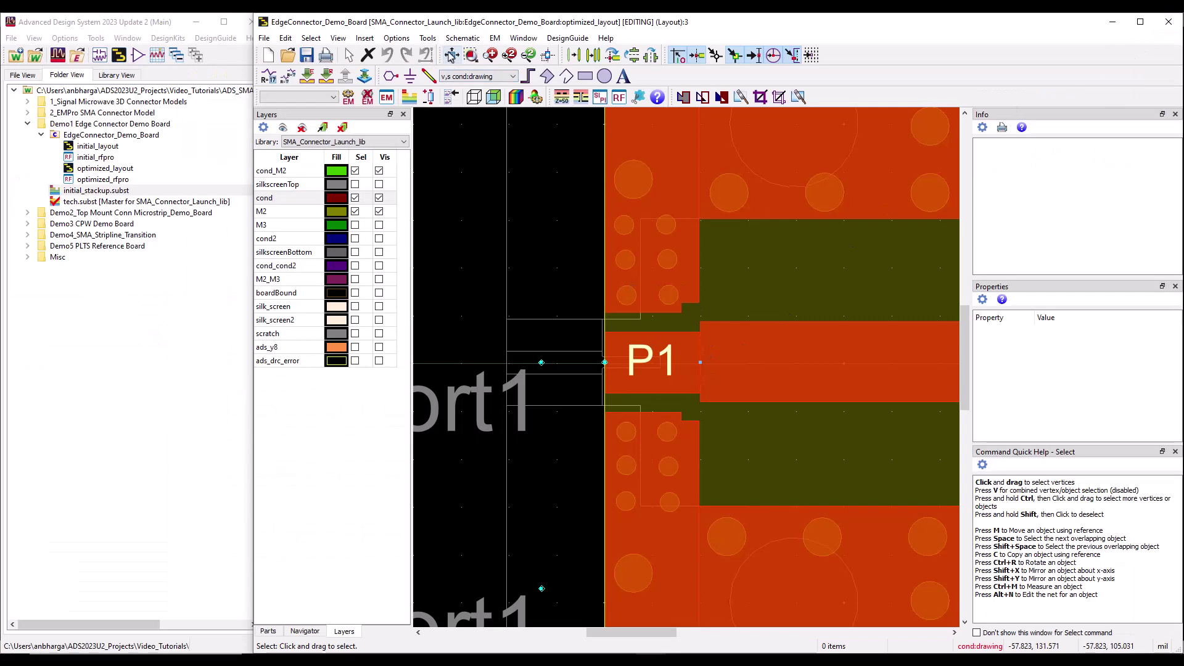
left_click(448, 54)
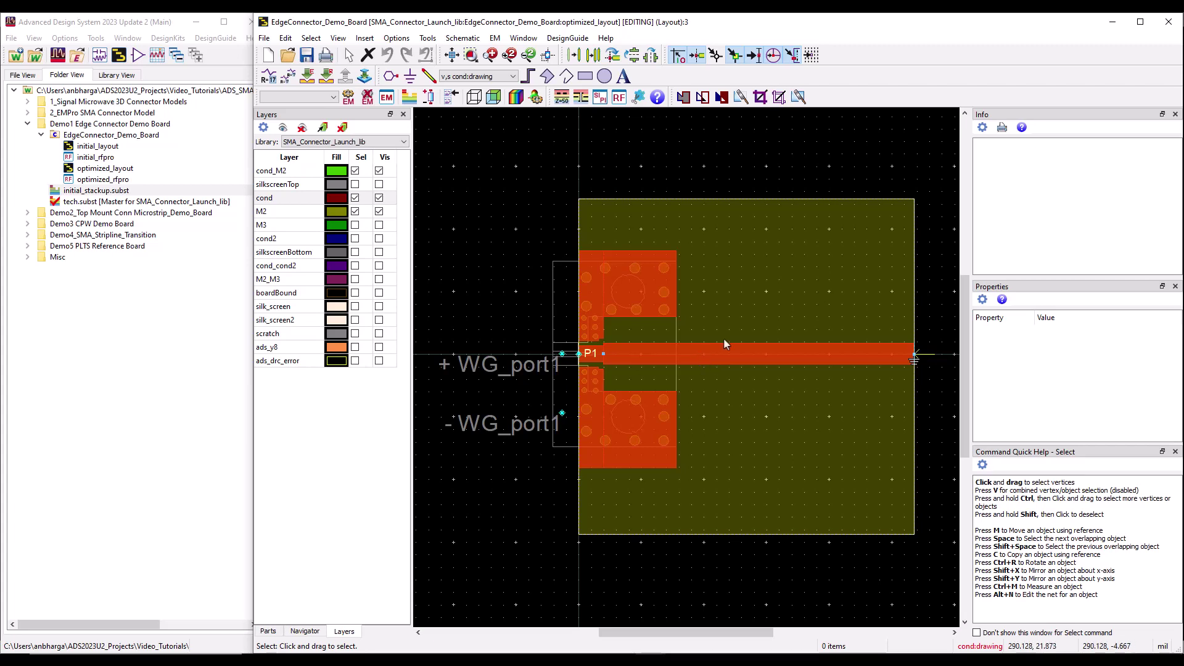
left_click(1169, 21)
left_click(41, 135)
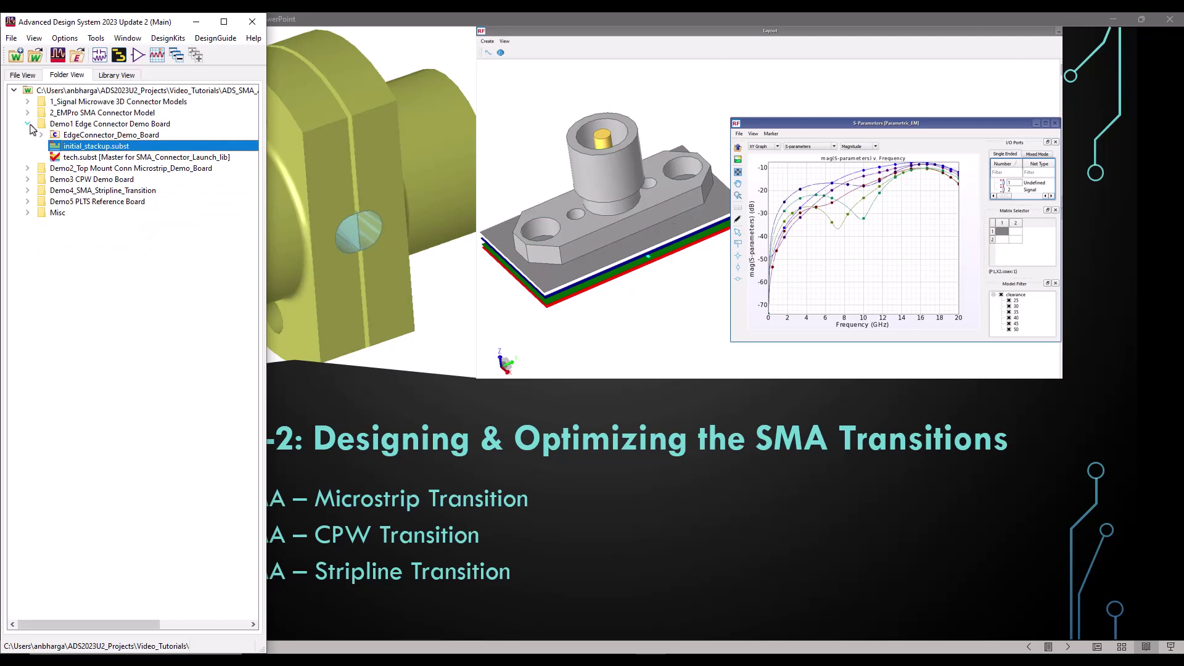
left_click(29, 124)
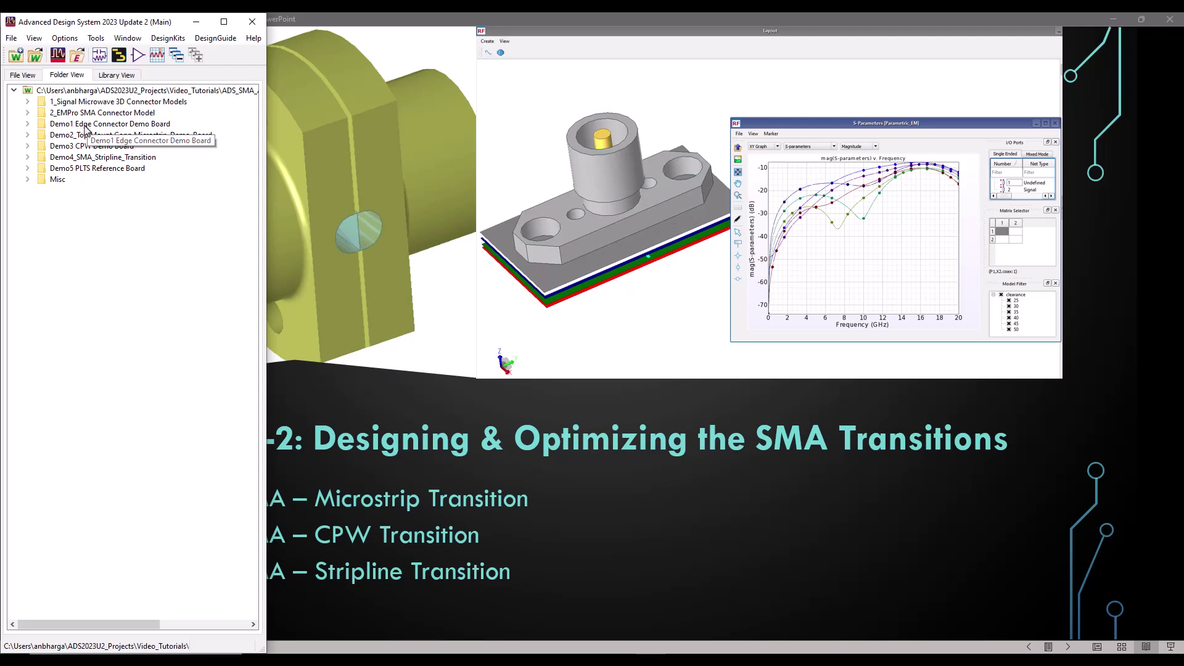
Open the layout of Initial_Microstip_Demo_Board from the Initial_Design folder of Demo2_Top Mount Conn Microstrip_Demo_Board
left_click(29, 135)
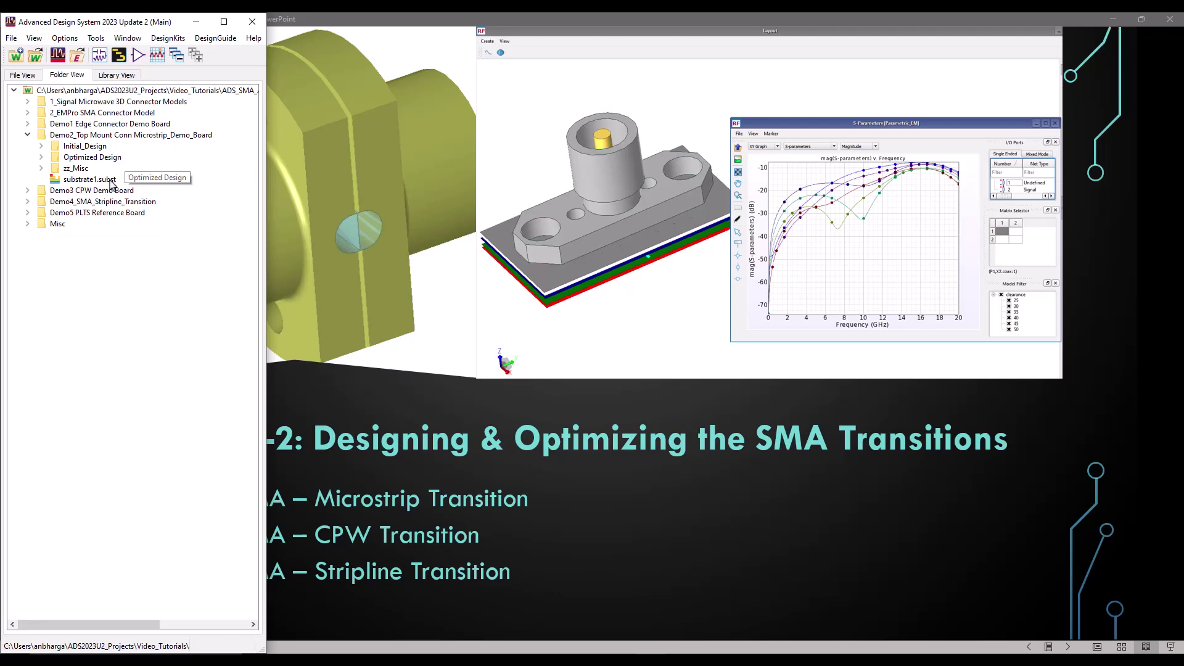
left_click(40, 147)
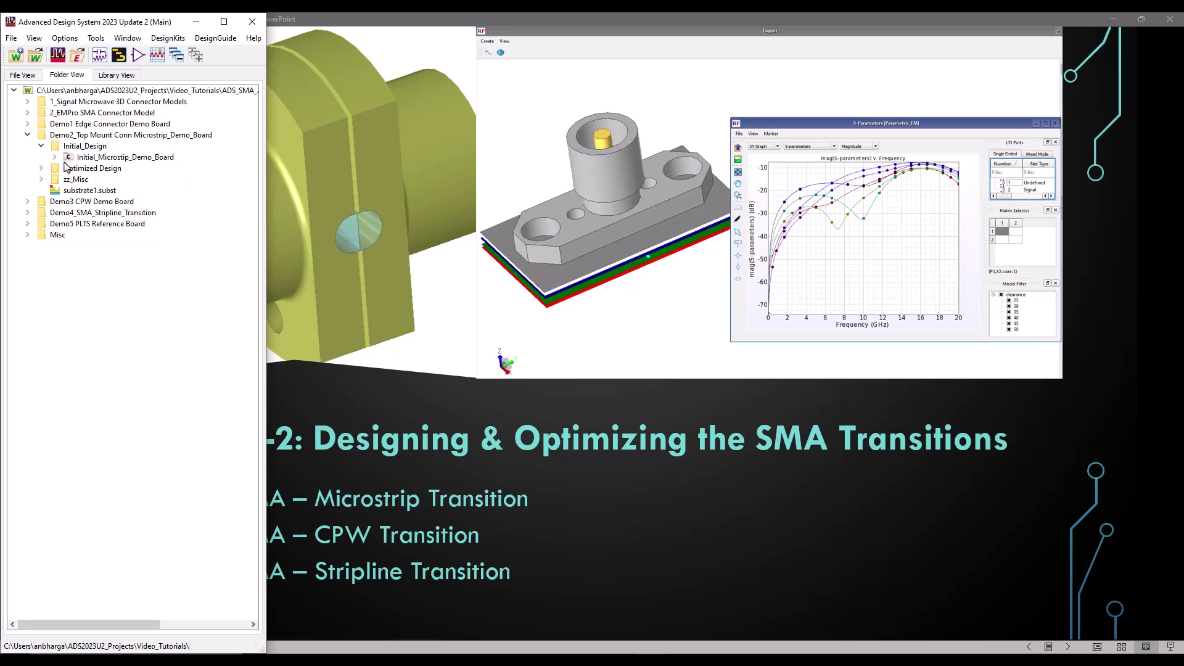
left_click(54, 158)
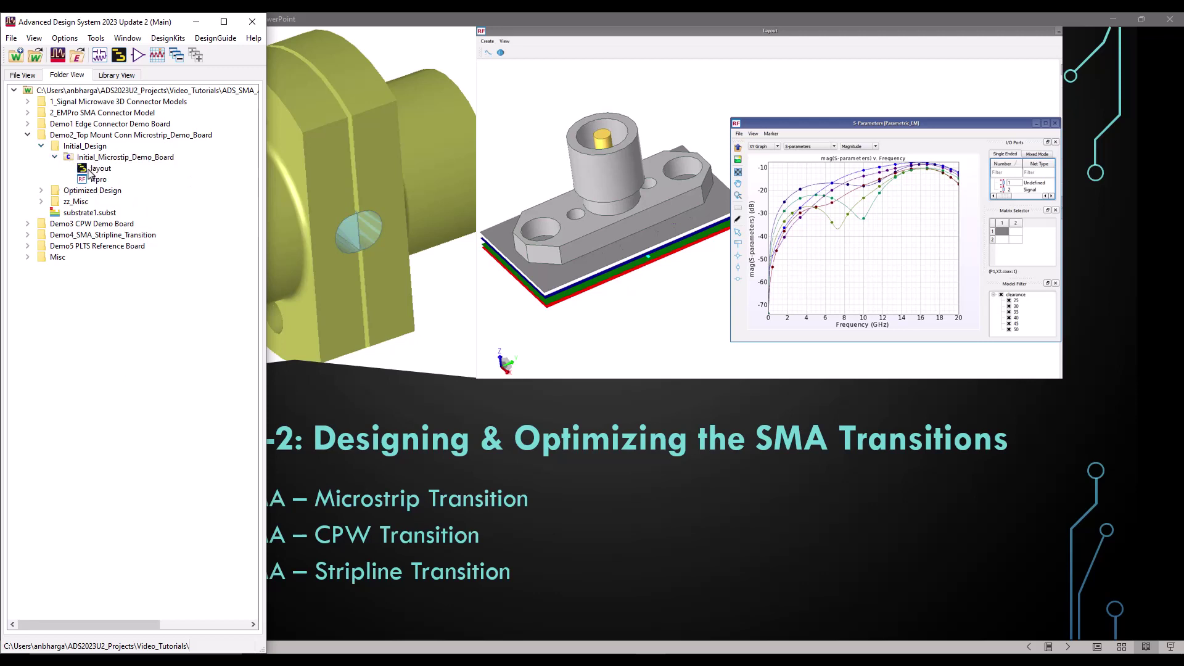
left_click(89, 170)
double_click(89, 169)
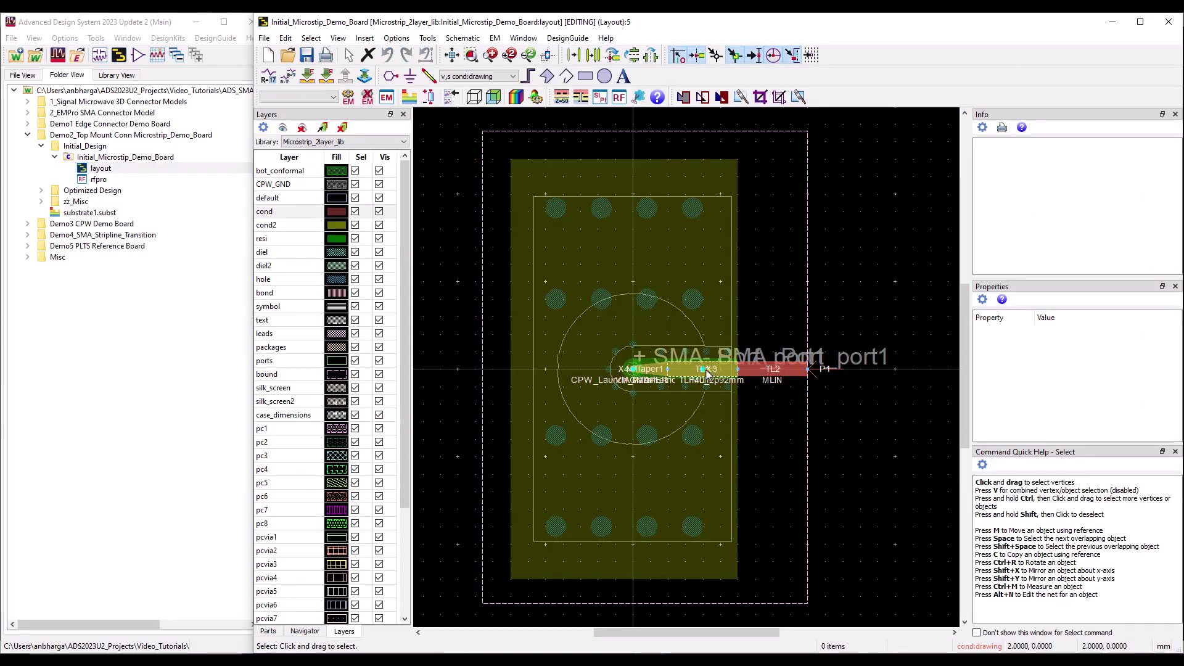
Open the initial microstrip board layout in RFPro and view the top-mount connector in 3D from the trace side
scroll(649, 369, "up", 3)
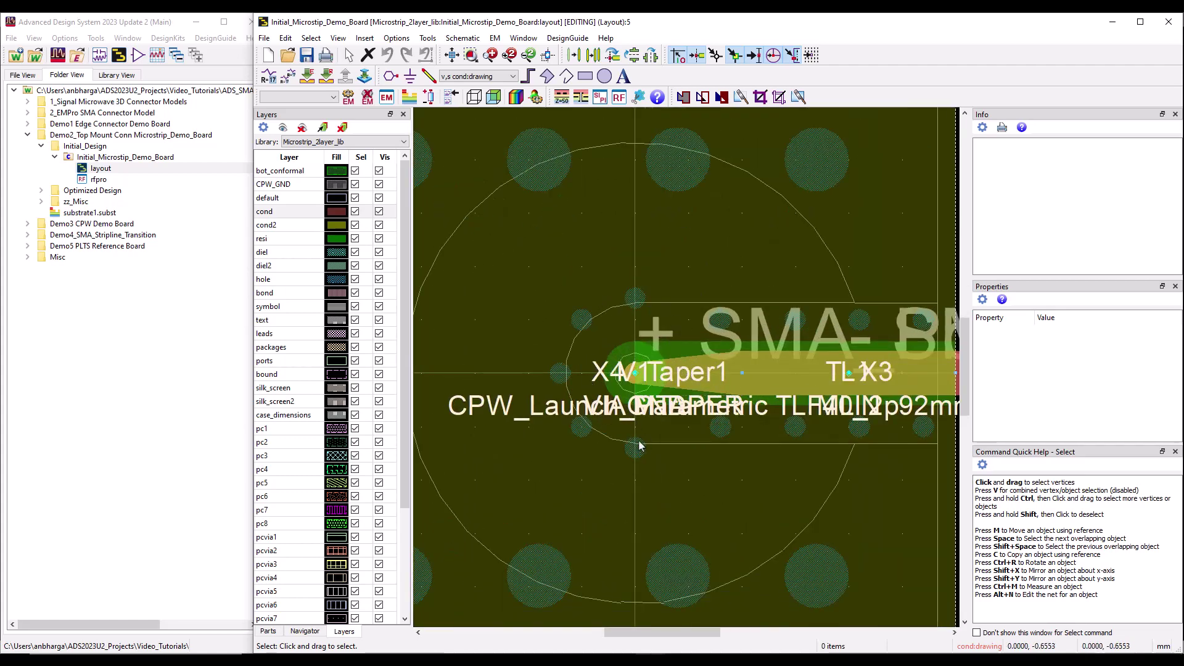
left_click(619, 98)
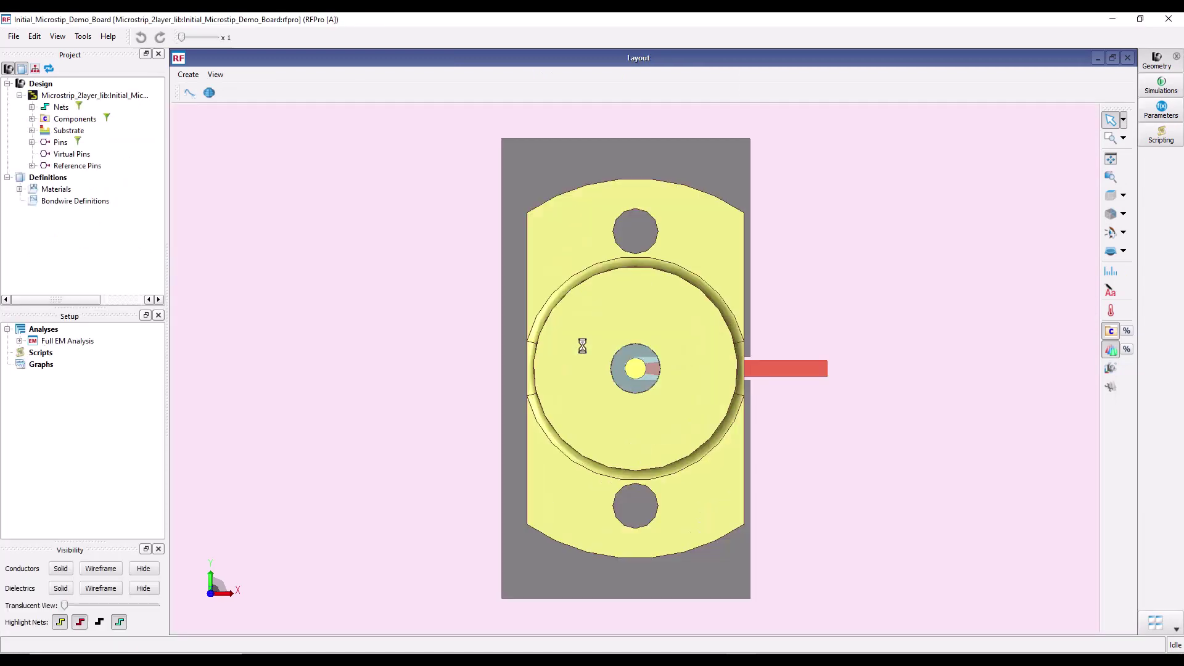
left_click_drag(490, 368, 441, 309)
left_click_drag(622, 513, 497, 476)
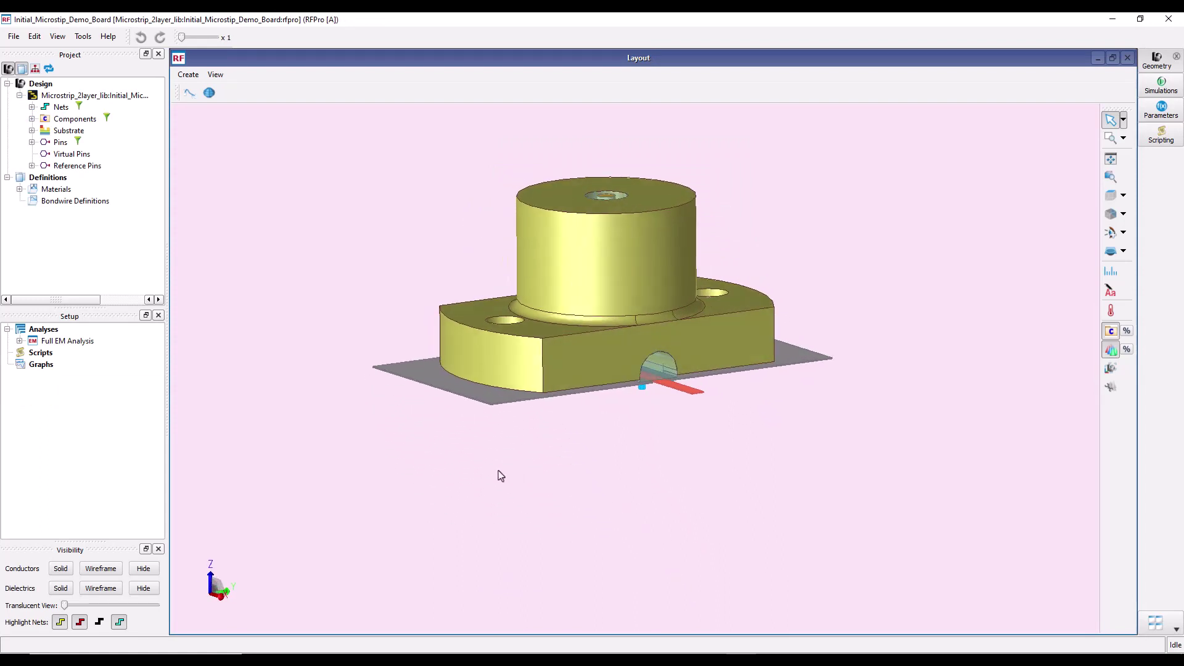
scroll(663, 382, "up", 5)
left_click_drag(656, 365, 586, 423)
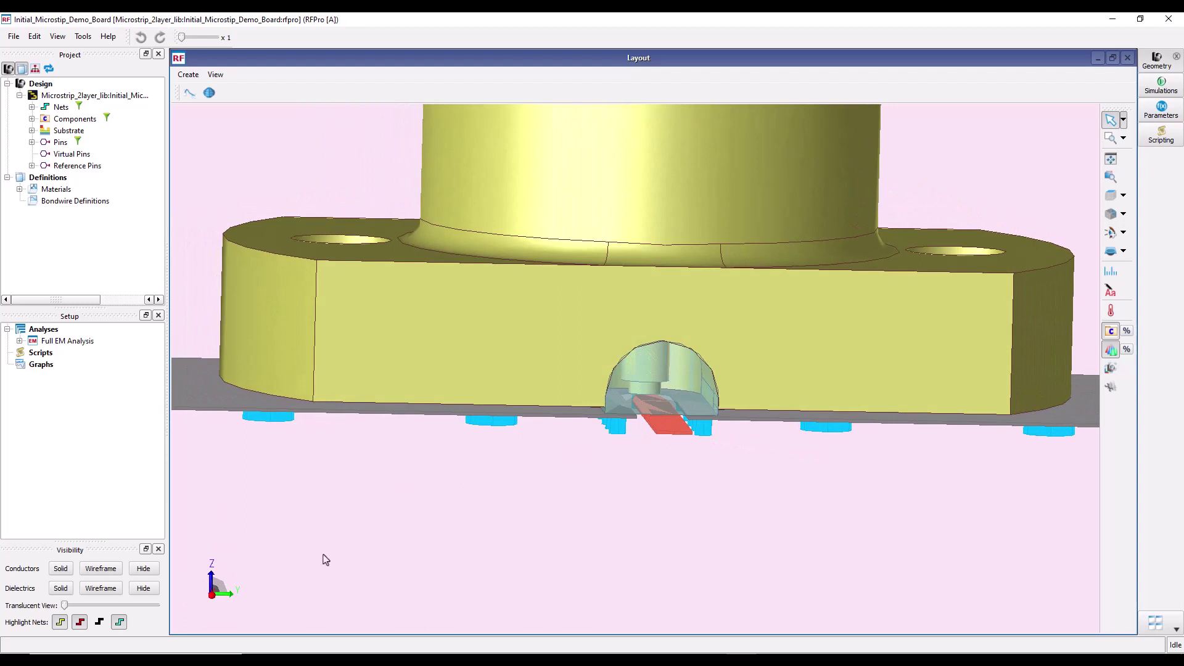
Hide the dielectrics and examine up close where the connector's center pin meets the tapered trace
left_click(143, 588)
scroll(683, 420, "up", 8)
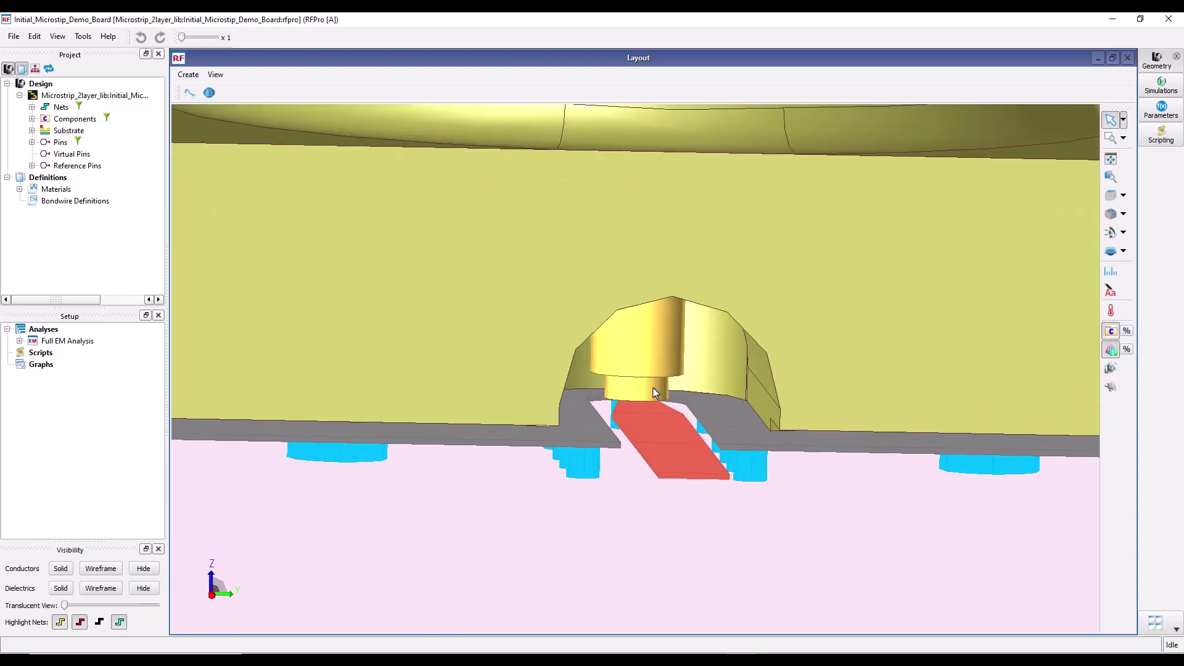
scroll(663, 413, "up", 6)
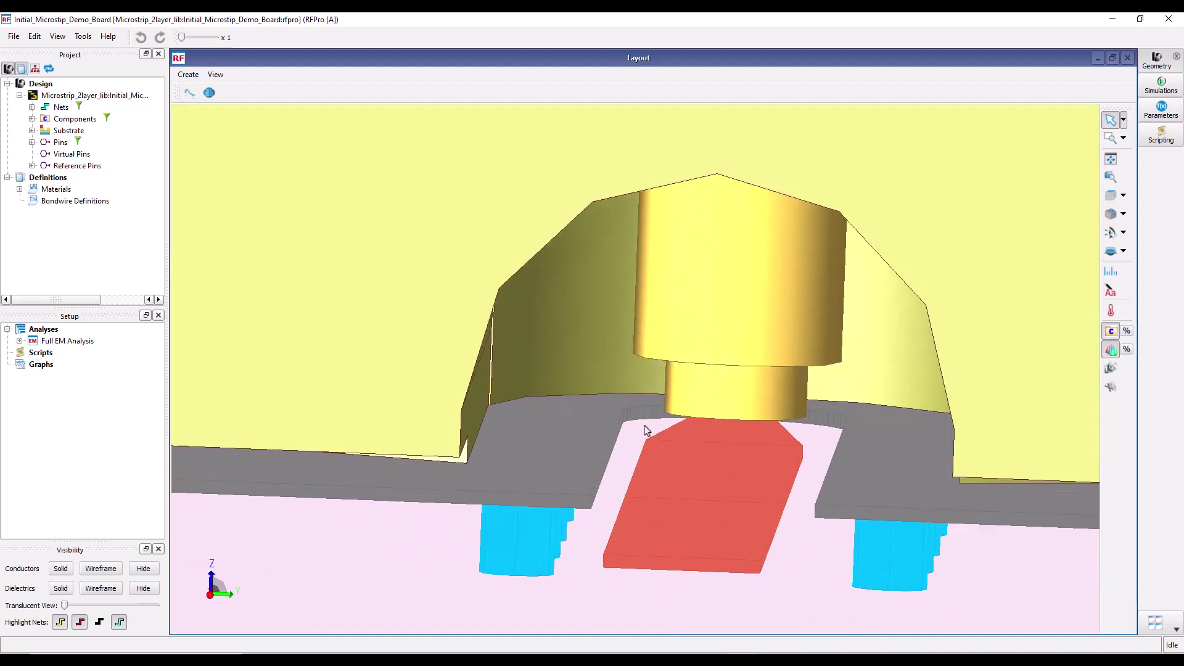
left_click_drag(646, 430, 671, 435)
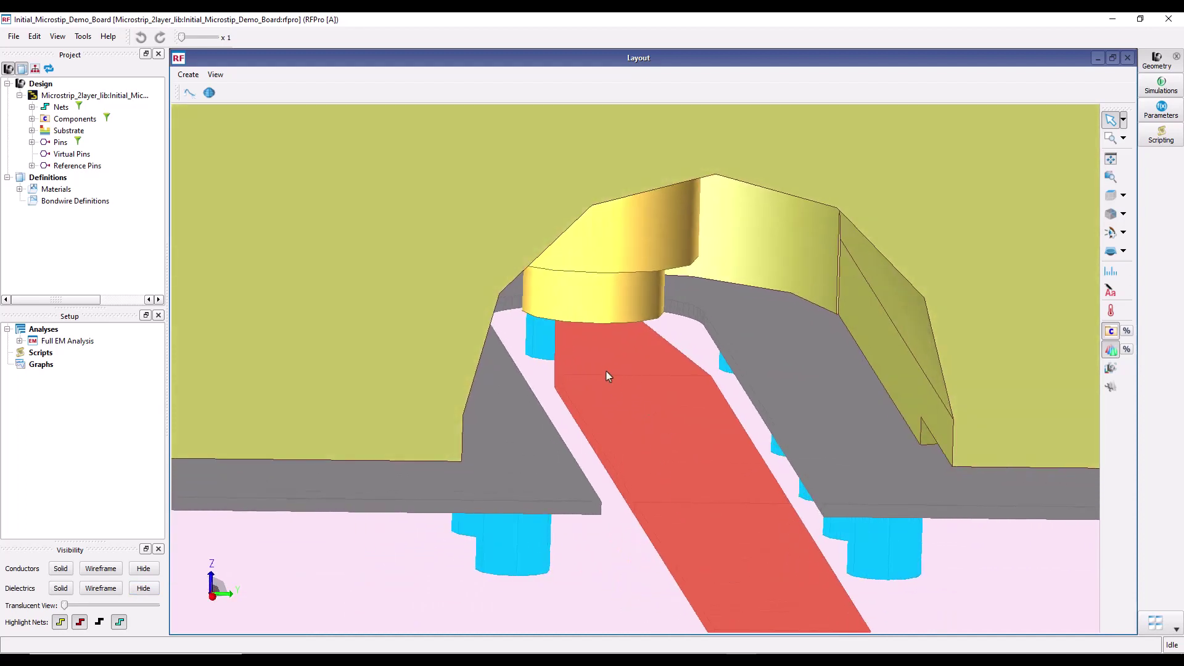
scroll(671, 467, "down", 1)
scroll(674, 466, "down", 1)
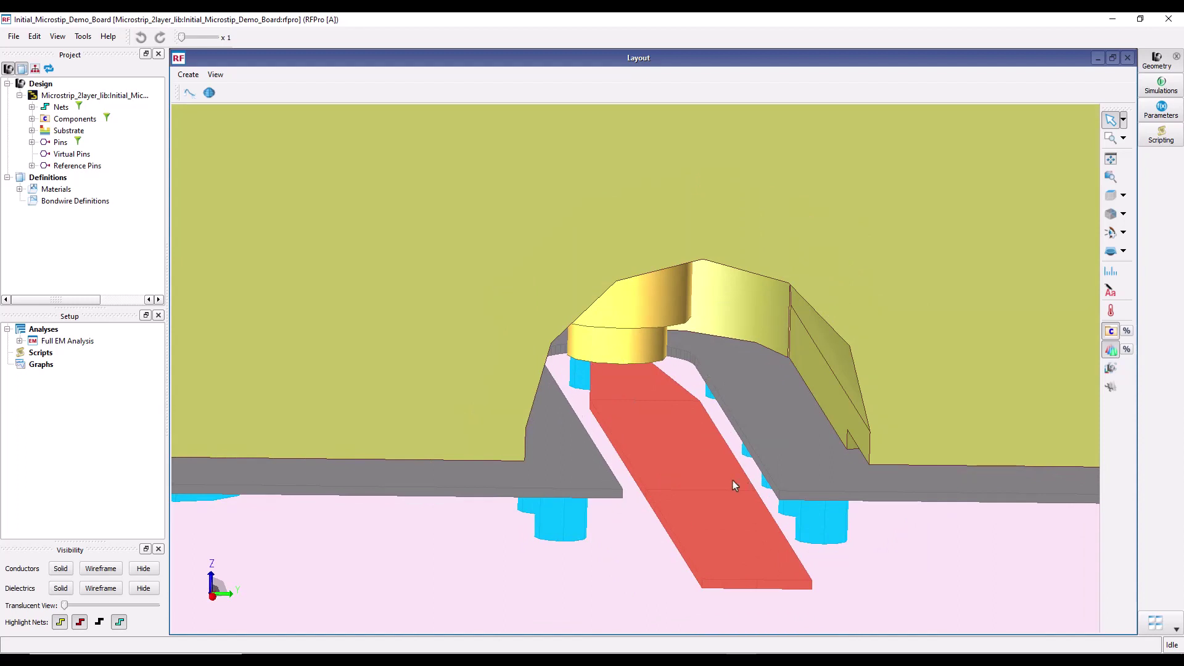
Examine the board's underside in 3D, including the tapered trace, ground cutout and ground vias around the center pin
mouse_move(732, 484)
left_mouse_down()
mouse_move(645, 491)
mouse_move(666, 481)
left_mouse_up()
scroll(666, 480, "down", 2)
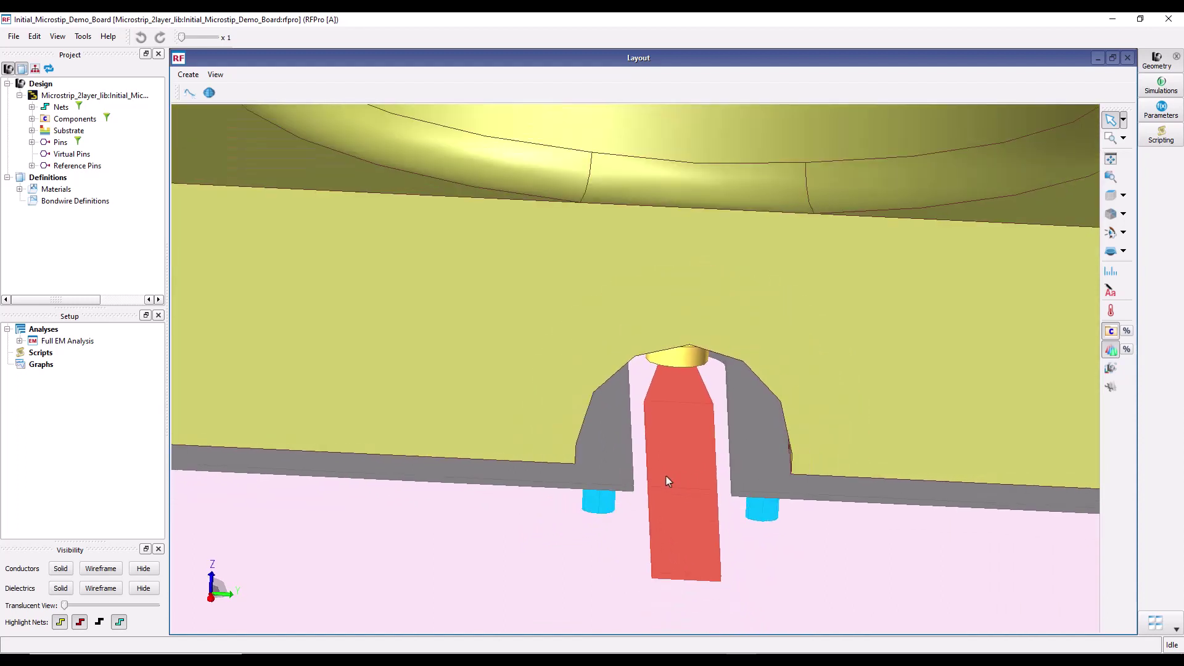
mouse_move(706, 447)
left_mouse_down()
mouse_move(700, 502)
mouse_move(703, 423)
mouse_move(684, 467)
left_mouse_up()
scroll(684, 467, "down", 3)
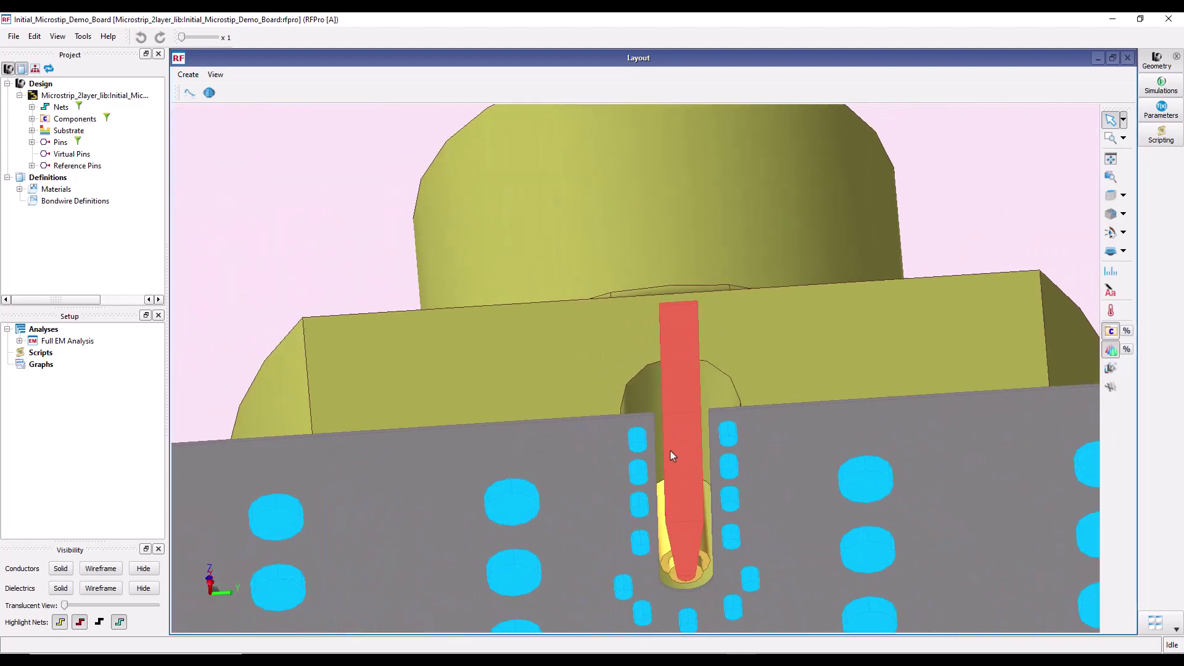
left_click_drag(674, 528, 638, 296)
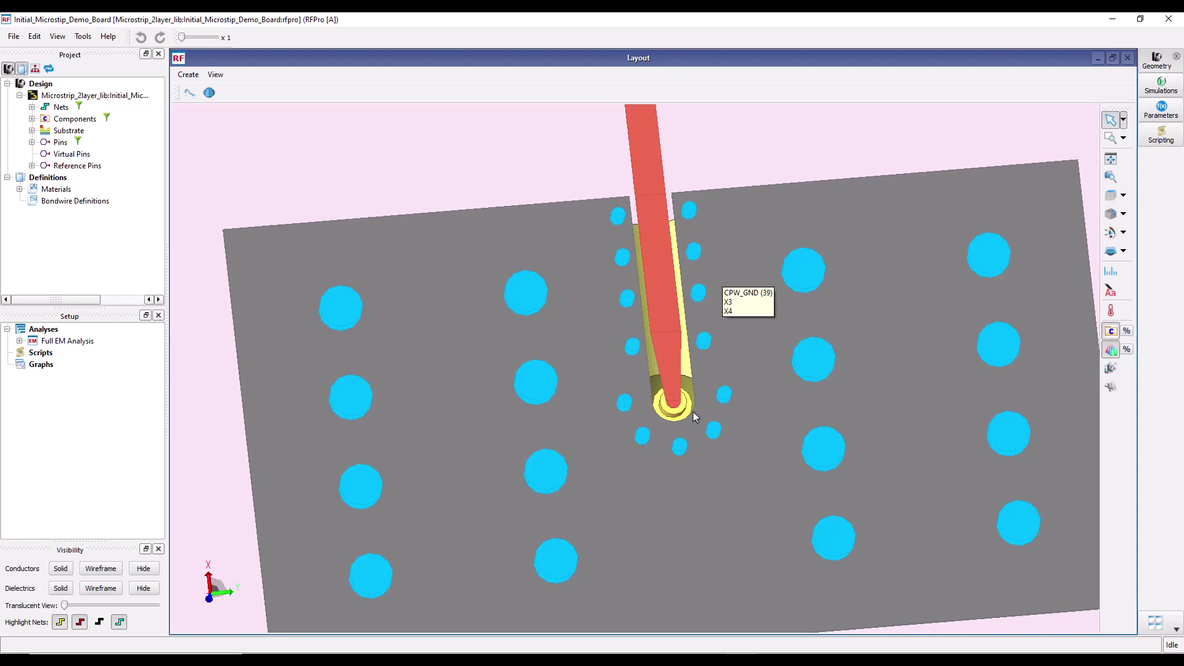
scroll(693, 417, "up", 2)
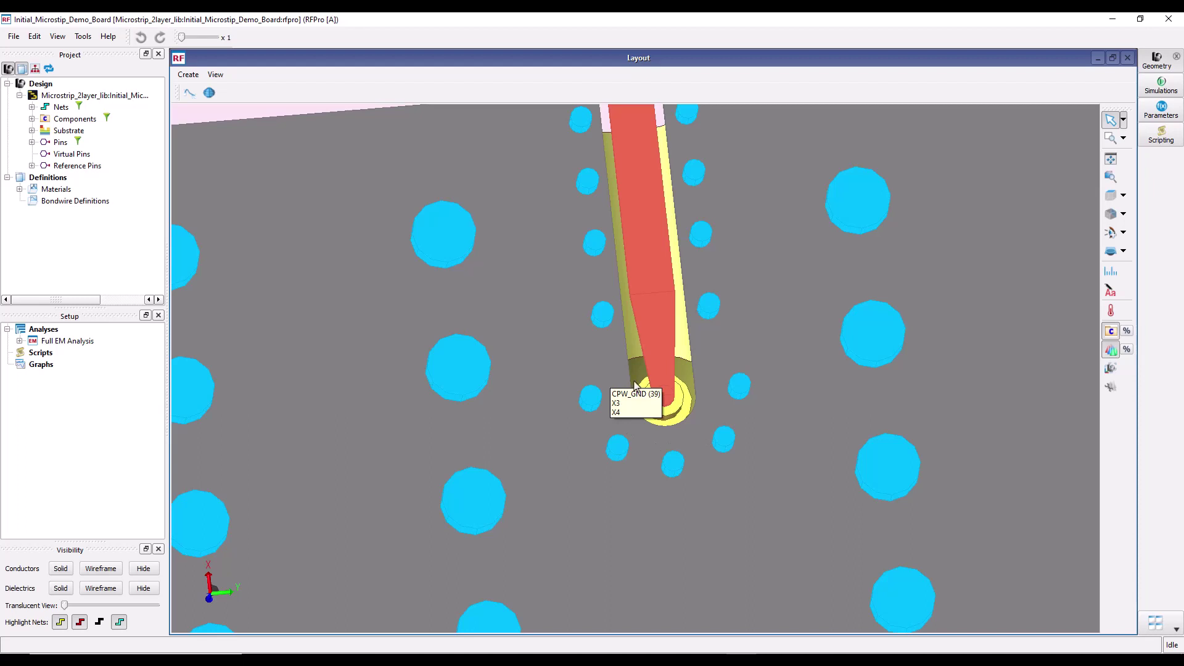
scroll(687, 357, "down", 2)
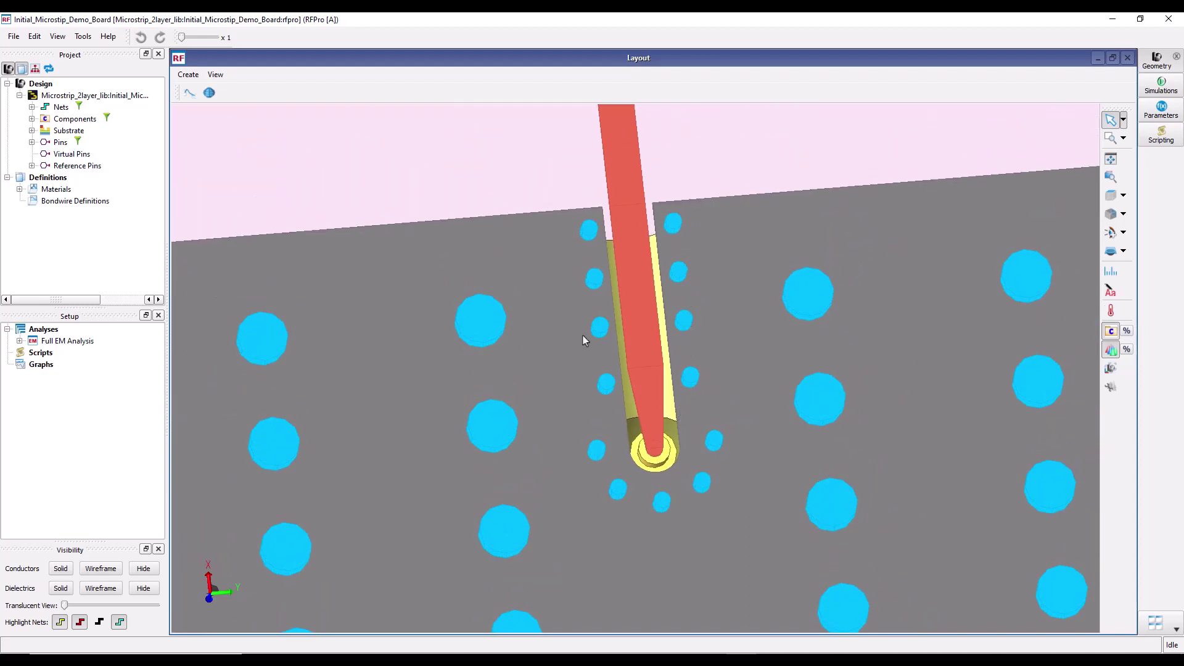
mouse_move(690, 262)
left_mouse_down()
mouse_move(722, 407)
mouse_move(782, 534)
mouse_move(690, 286)
left_mouse_up()
scroll(627, 455, "down", 5)
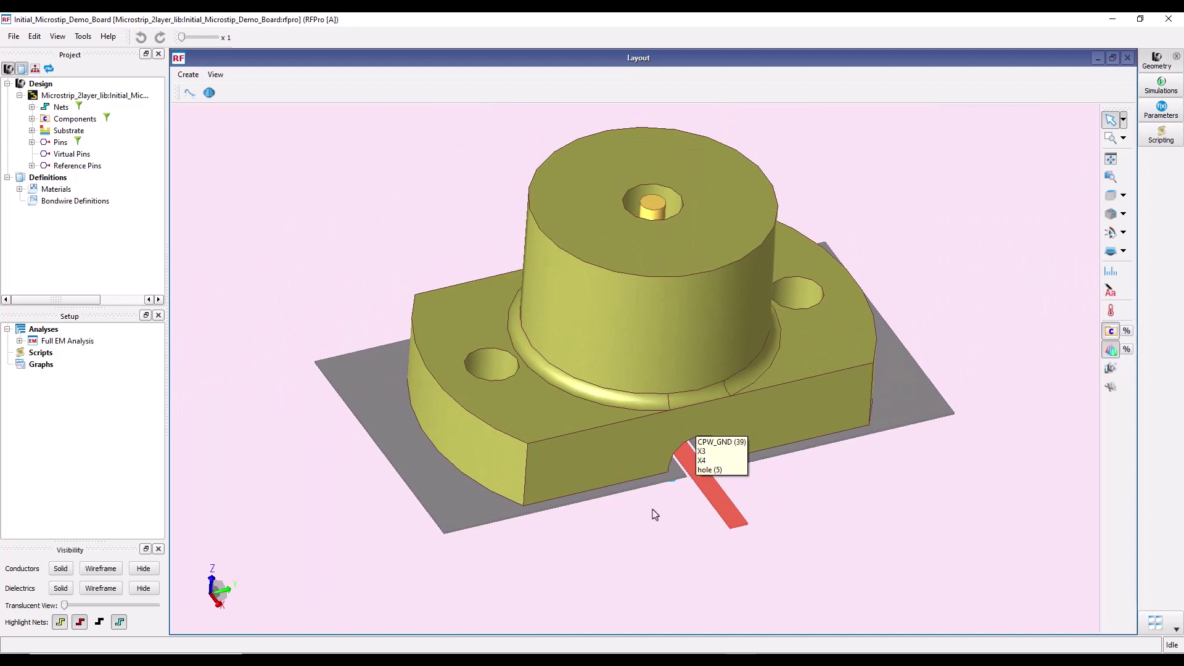
Show the S-parameter results of the initial microstrip board's Full EM Analysis, plot the S11 magnitude and enlarge the plot window
right_click(66, 344)
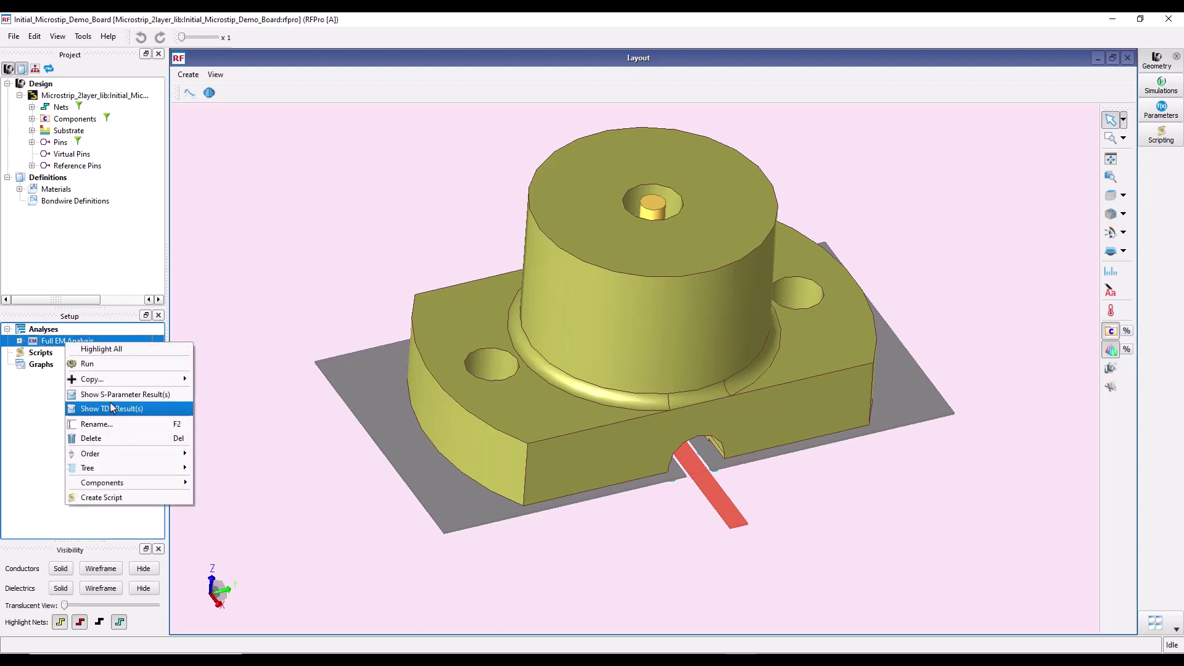
left_click(111, 395)
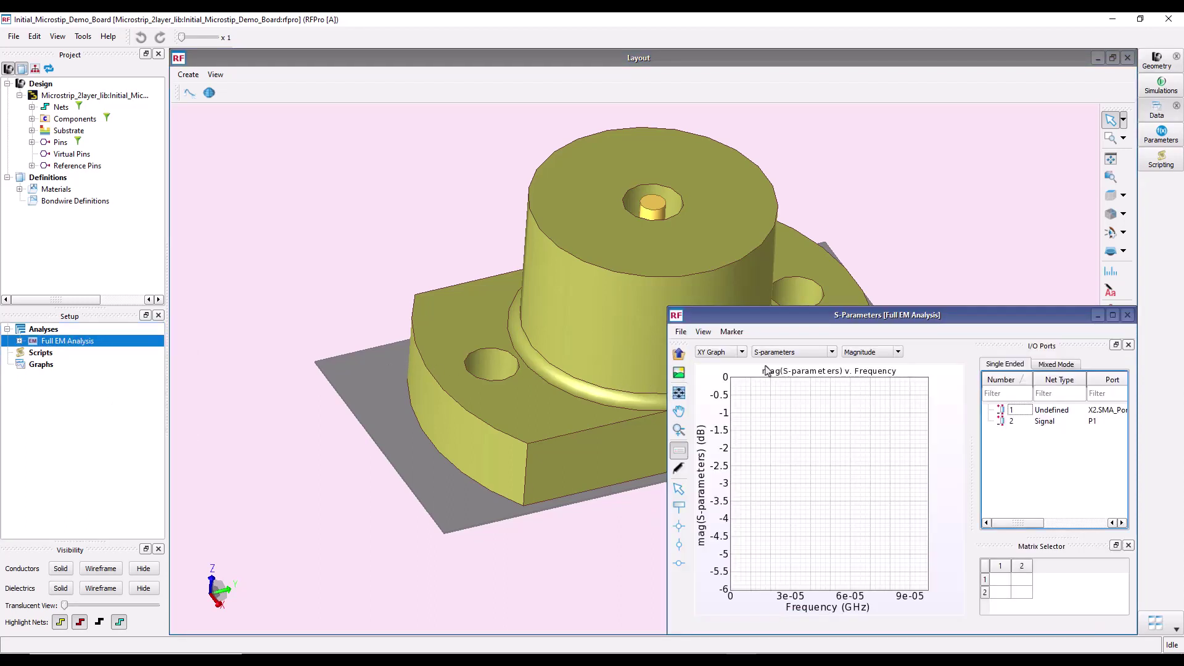
left_click_drag(775, 322, 501, 189)
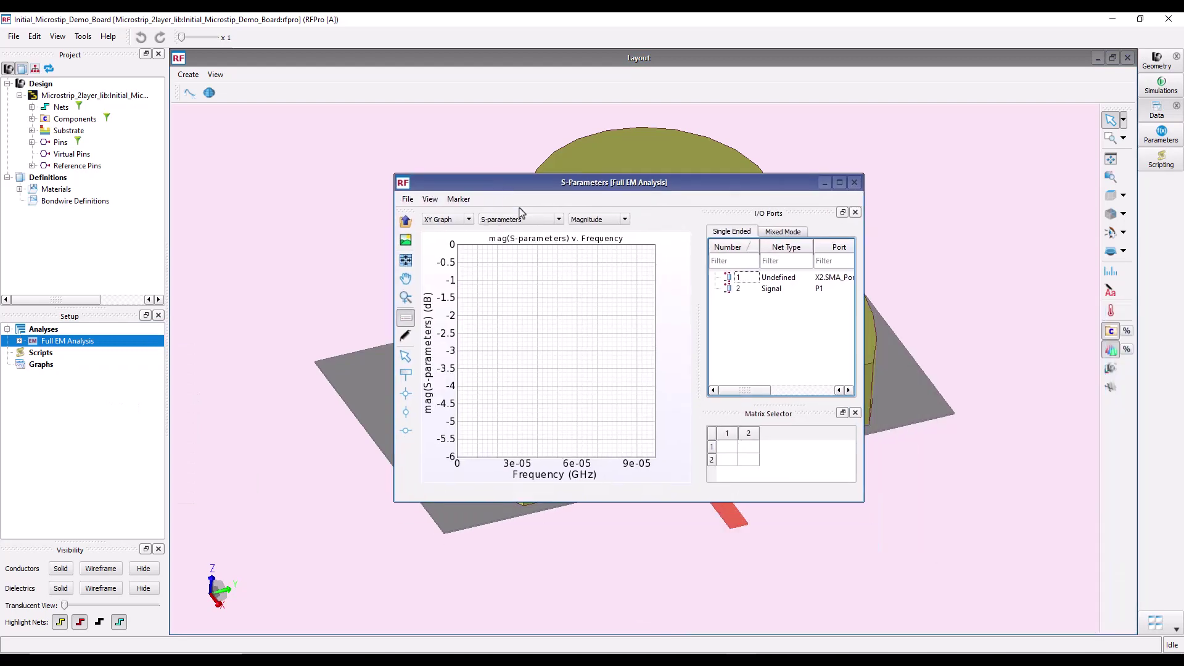
left_click(725, 449)
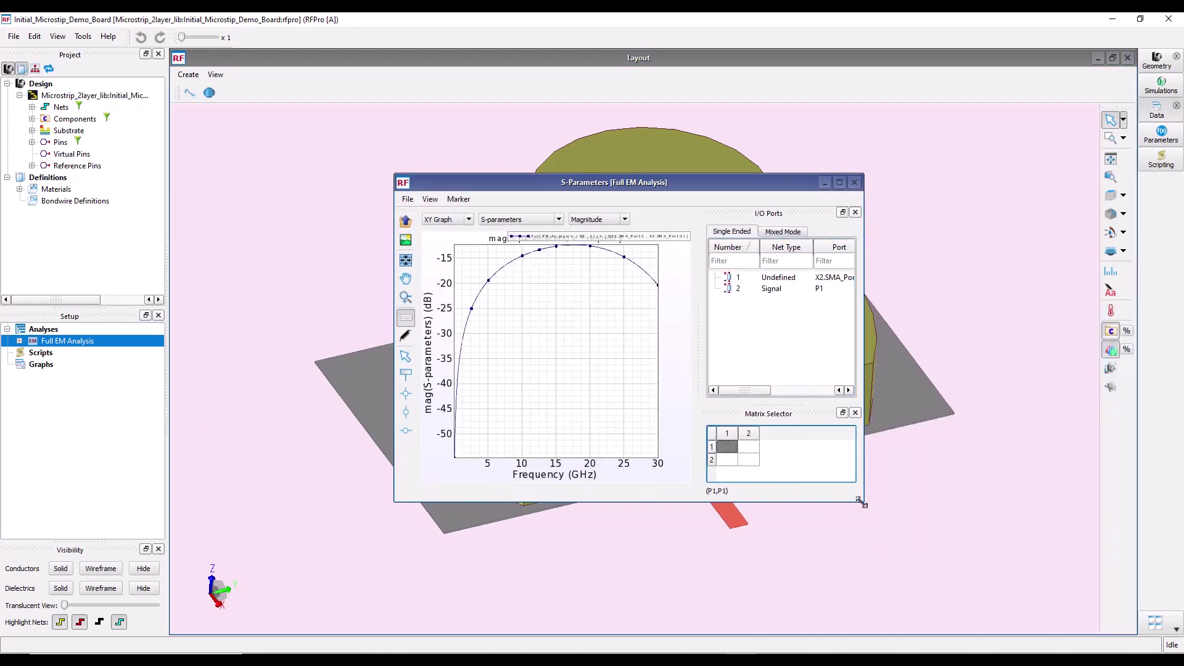
left_click_drag(862, 501, 1040, 621)
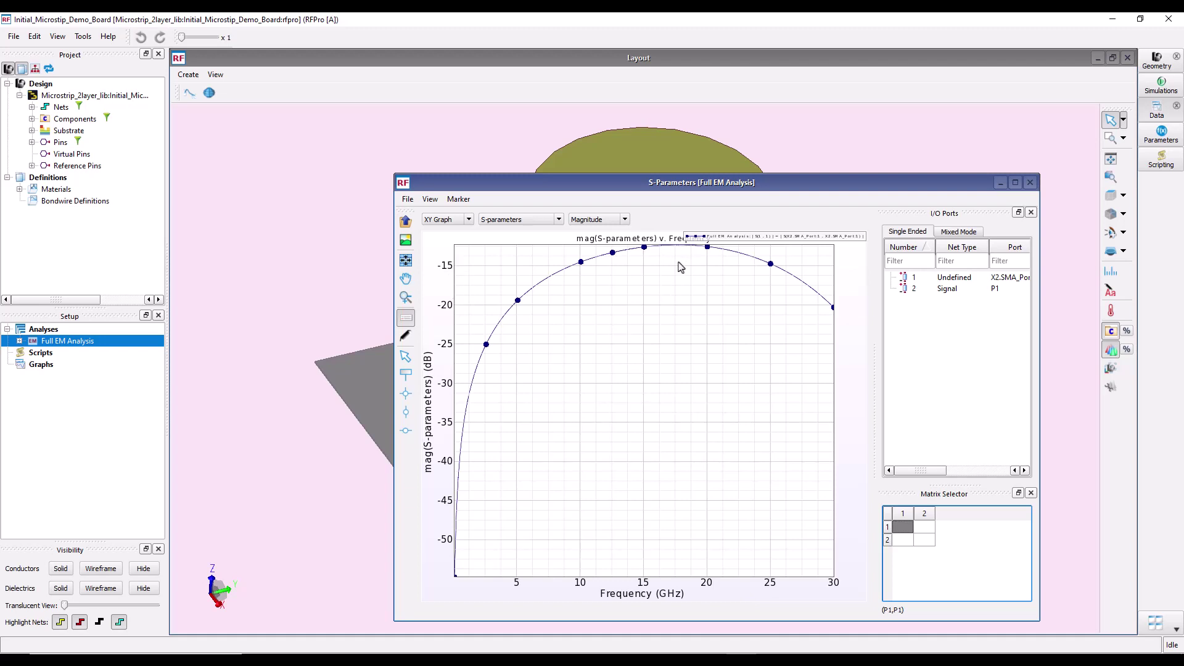
Plot the S12 magnitude of the initial microstrip board and close the S-parameter results
left_click(902, 529)
left_click(924, 528)
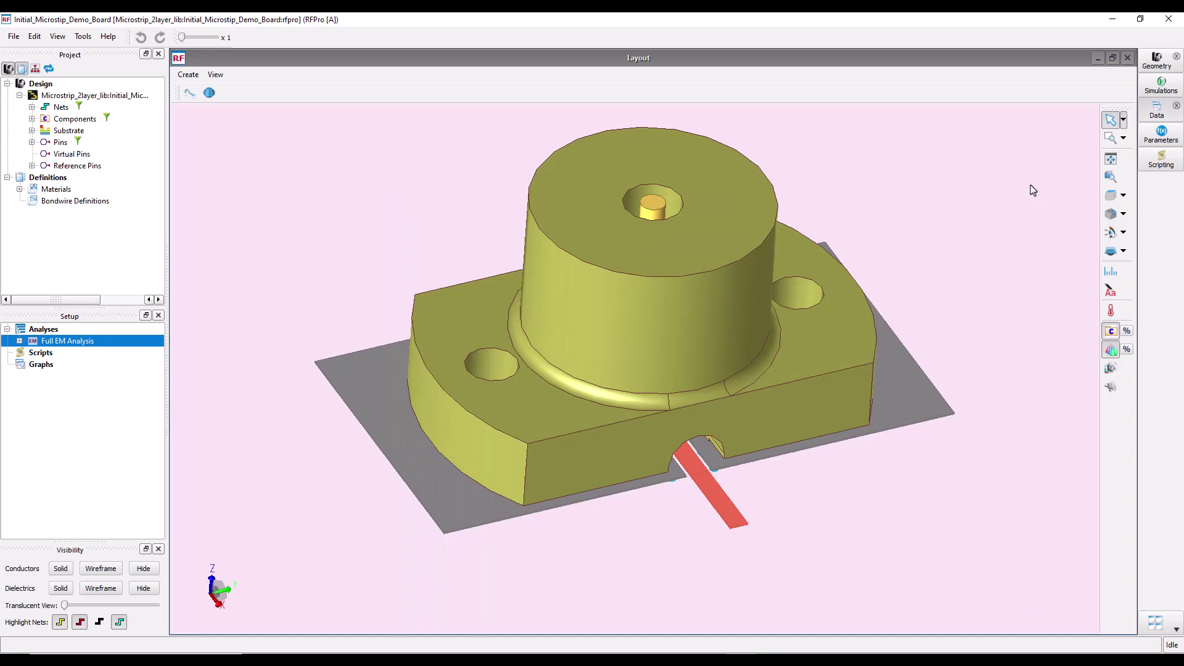
left_click(1031, 183)
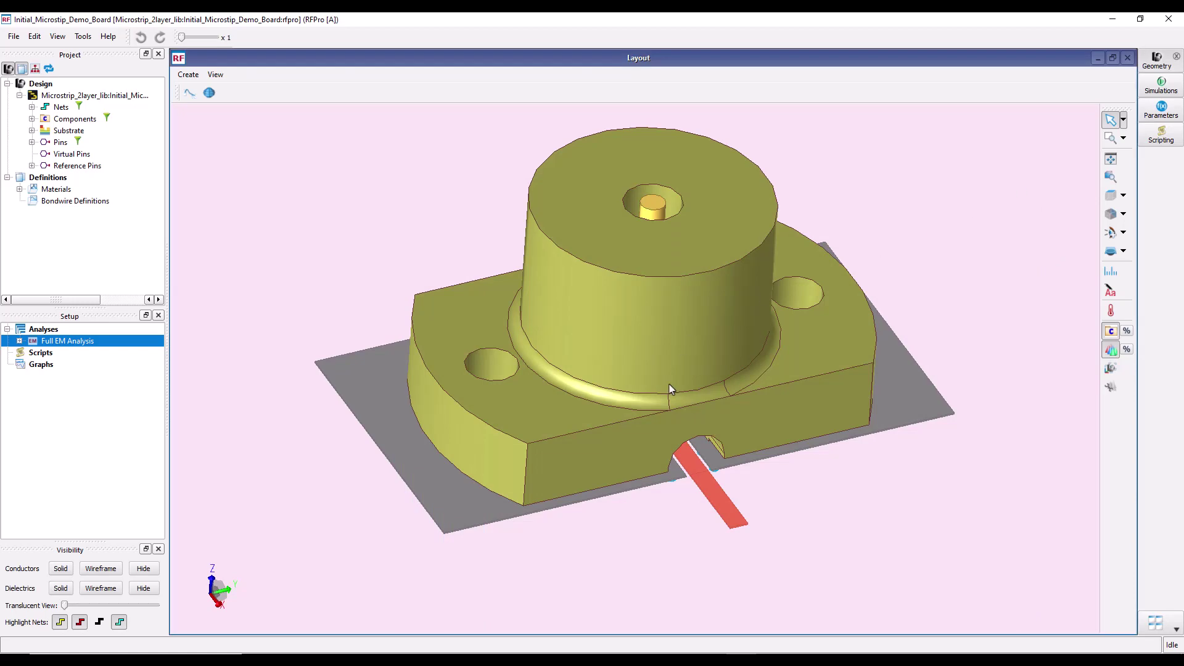
Switch the 3D model to the Bottom (+Z) view and examine the trace taper and vias around the center pin
left_click_drag(686, 482, 629, 410)
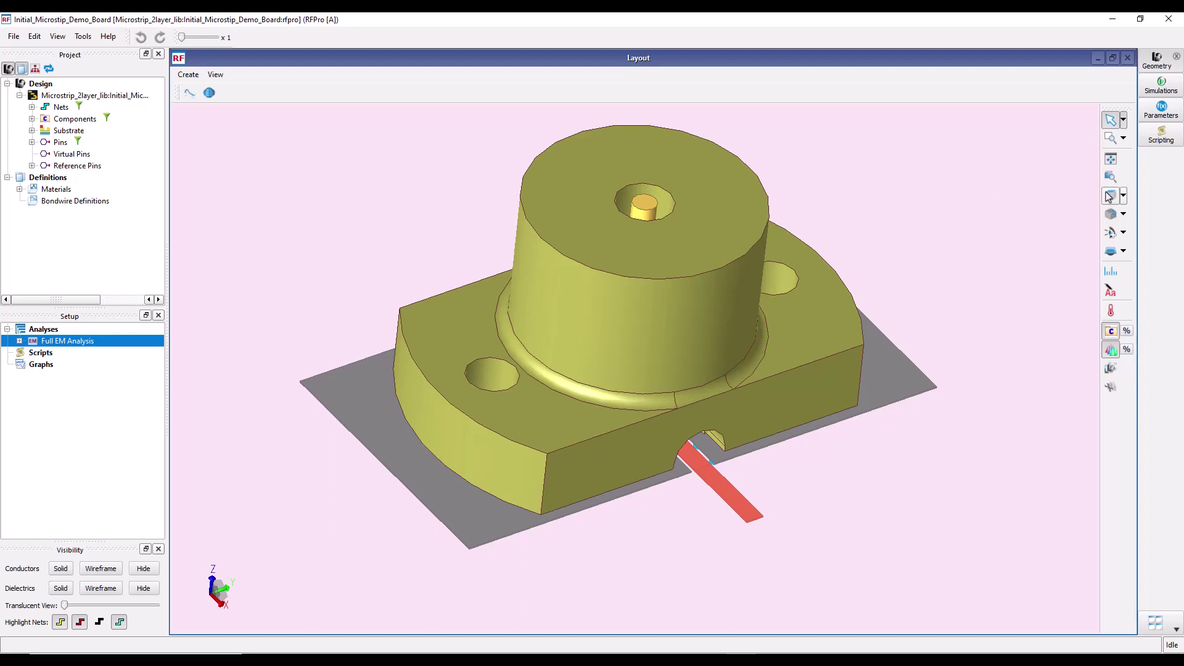
left_click(1122, 197)
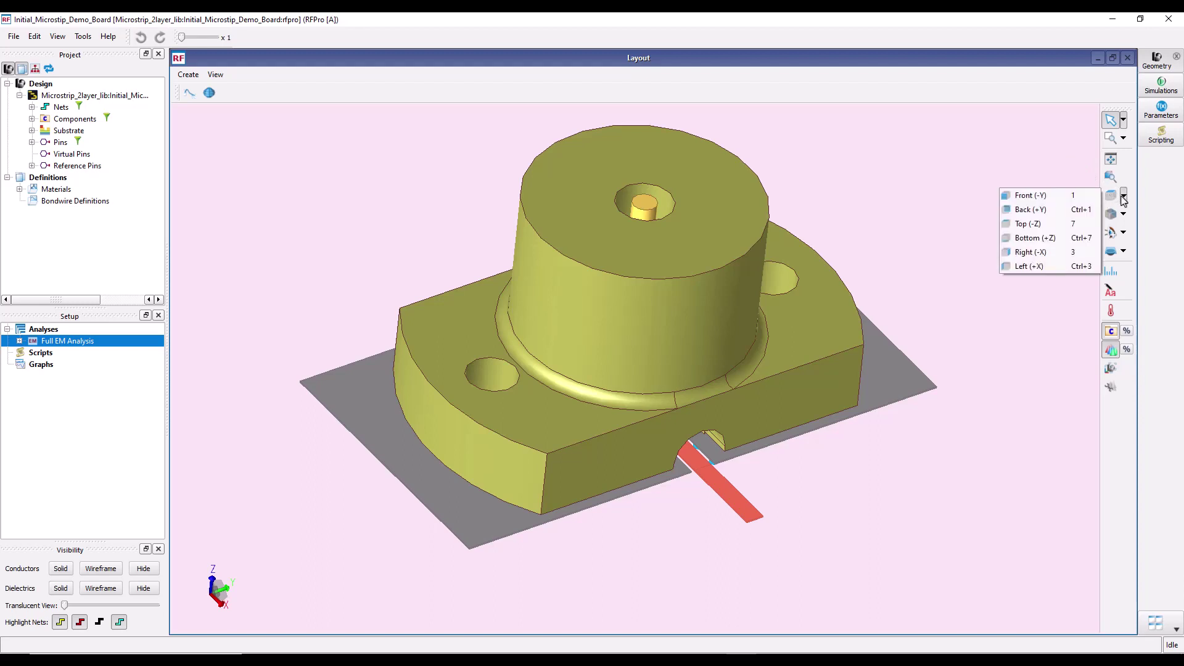
left_click(1043, 241)
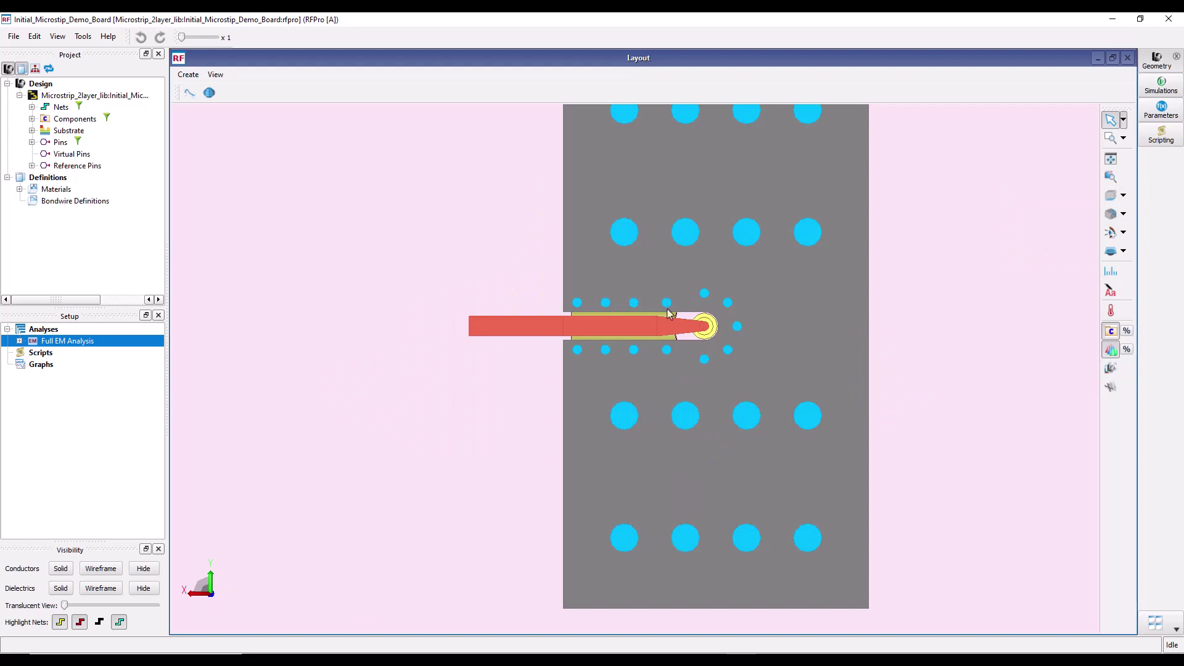
scroll(671, 320, "up", 5)
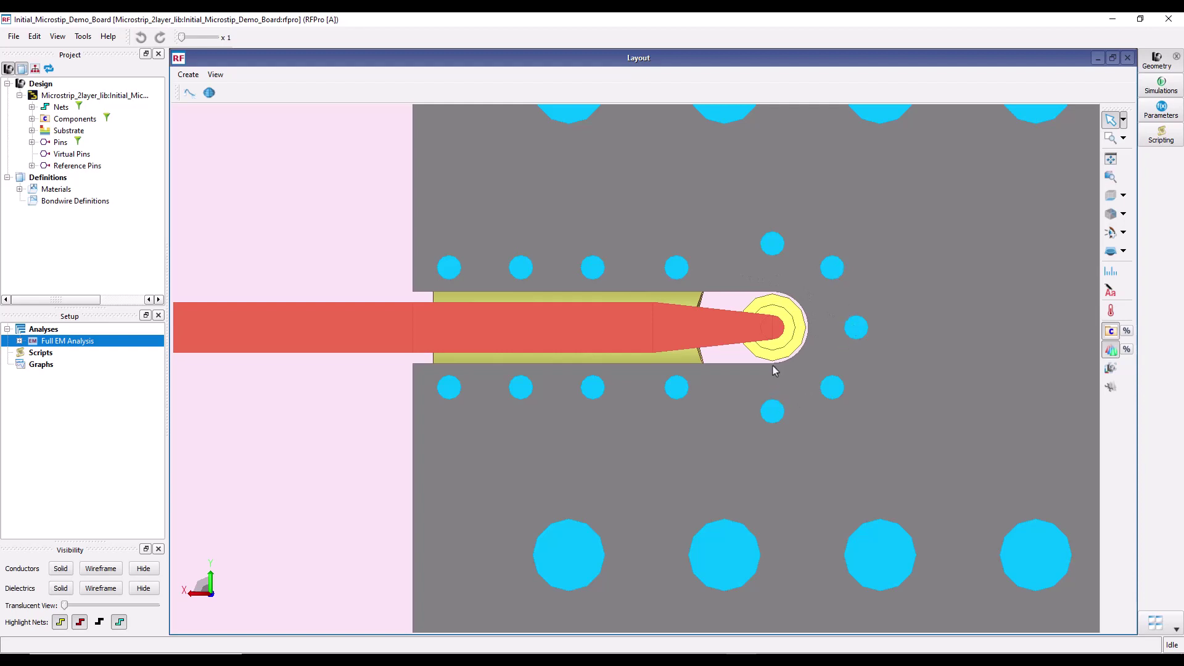
Inspect the ground vias around the center pin and along the trace, and close the initial board's 3D view
mouse_move(789, 370)
mouse_move(767, 346)
mouse_move(805, 323)
mouse_move(680, 453)
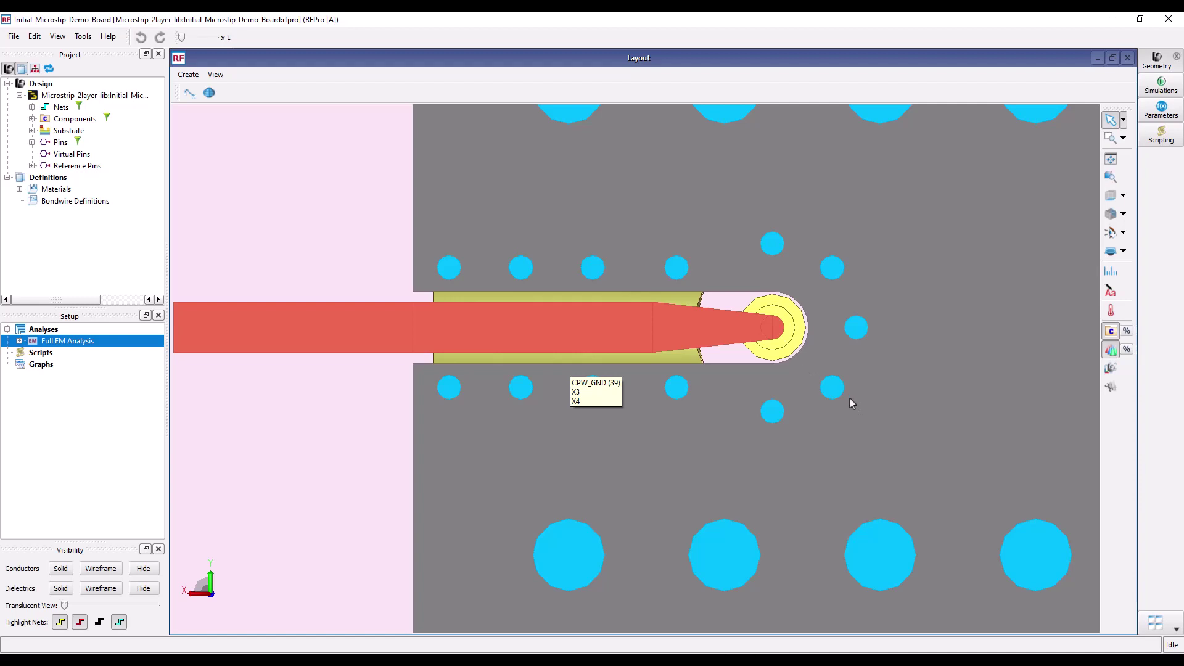
mouse_move(773, 418)
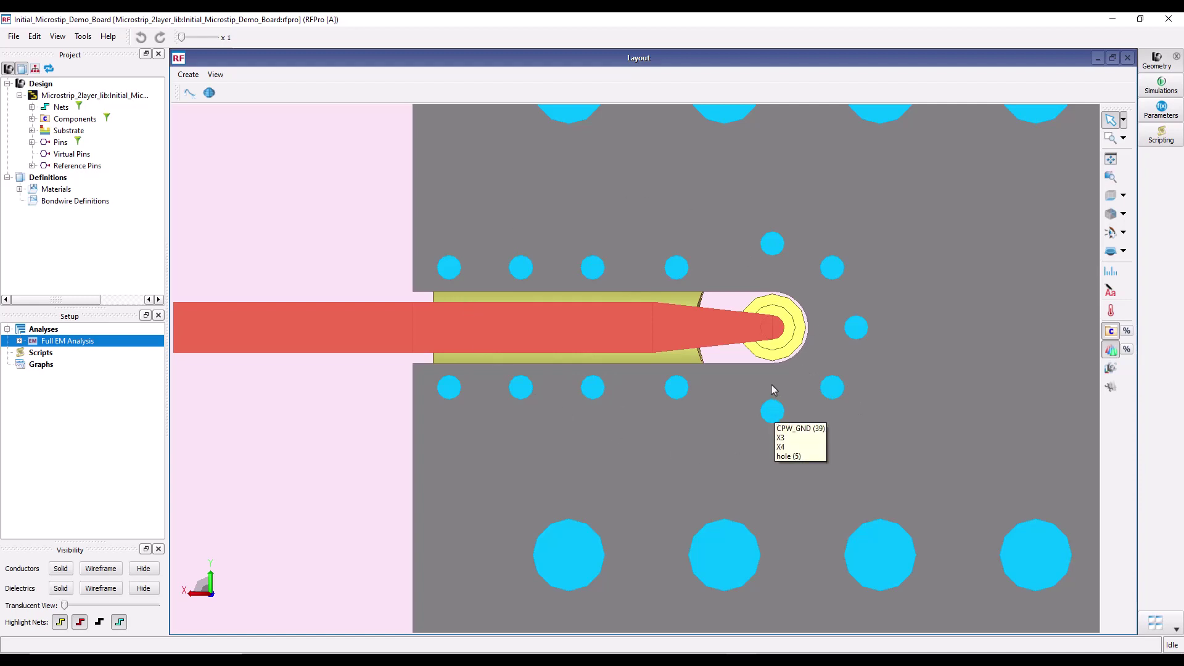
mouse_move(773, 389)
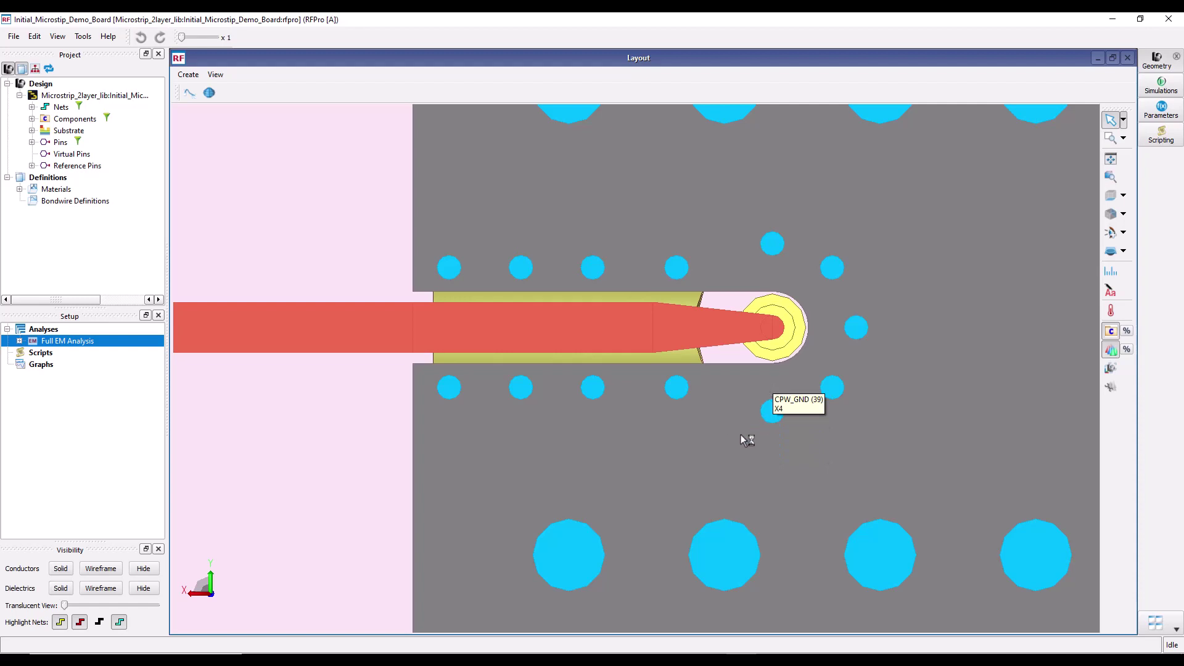
mouse_move(742, 438)
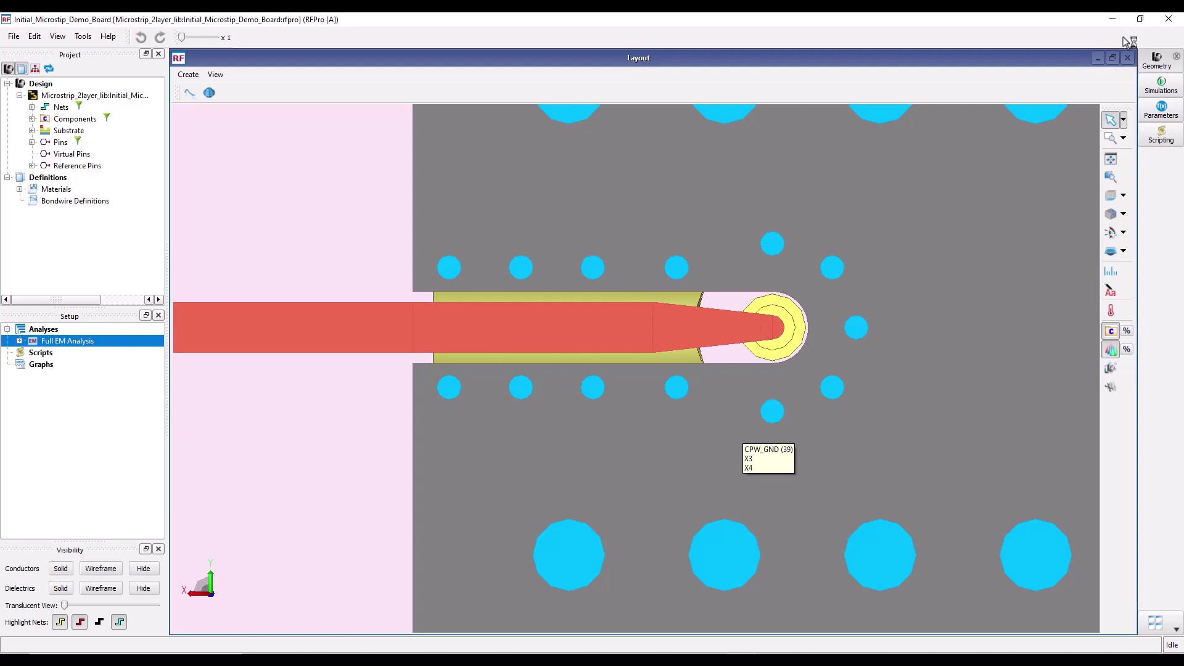
left_click(1169, 19)
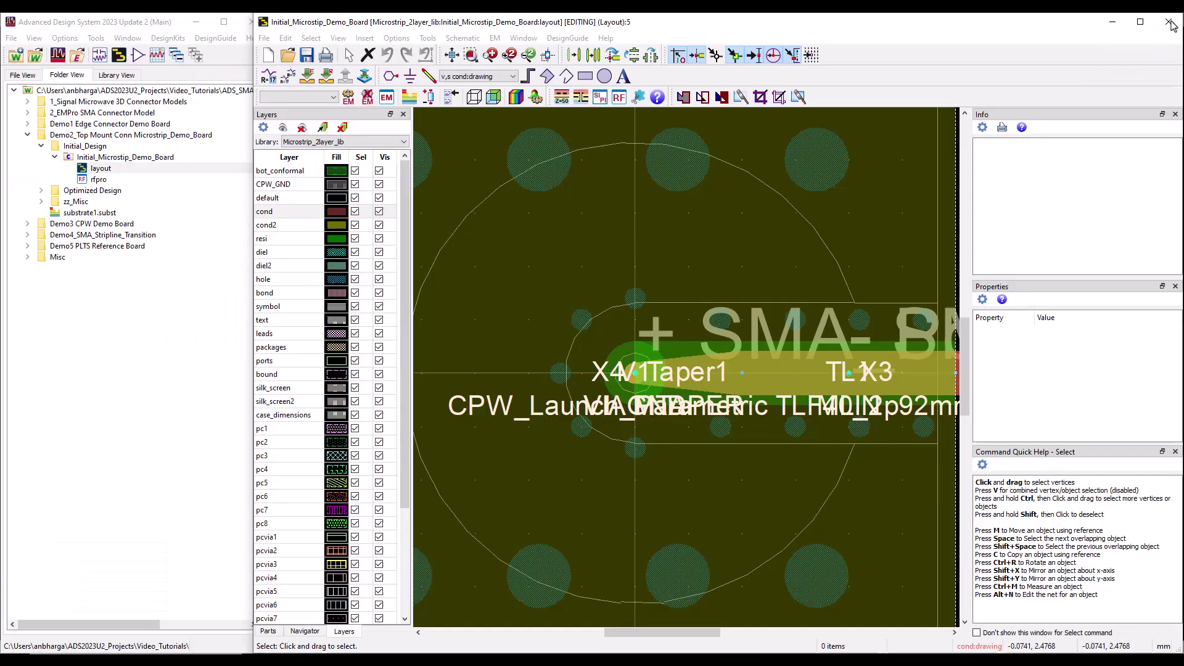
Review the instance parameters of the CPW_Launch_Parametric footprint, including gndvia_distance, and close them without changes
scroll(695, 373, "down", 1)
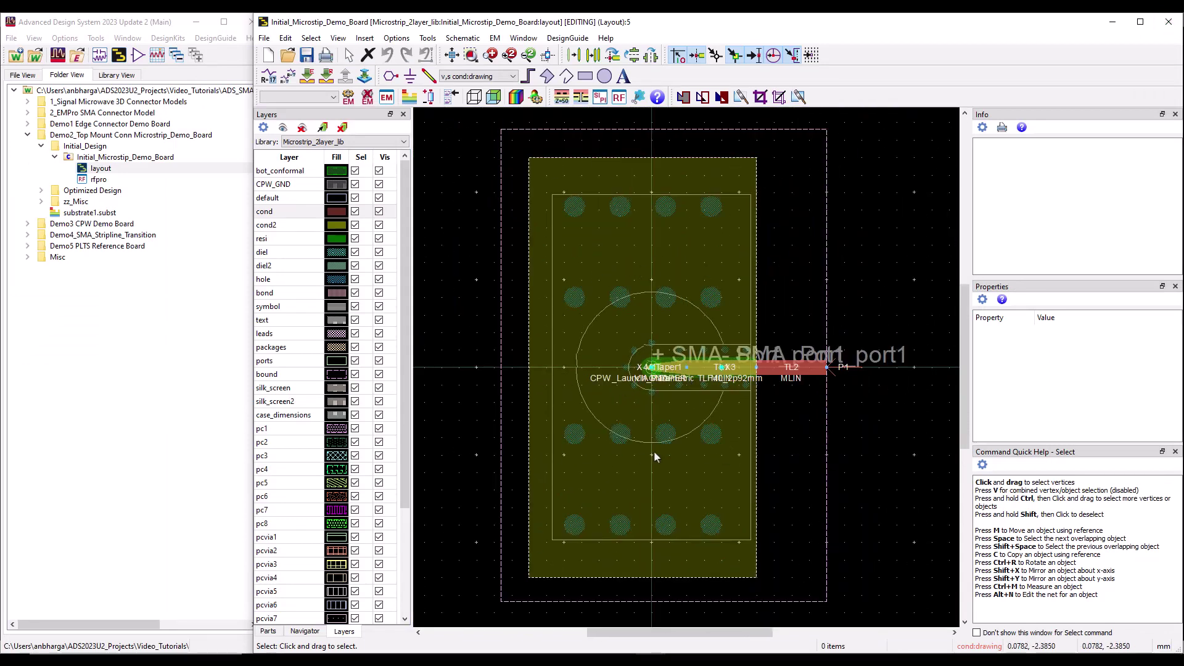
left_click(541, 190)
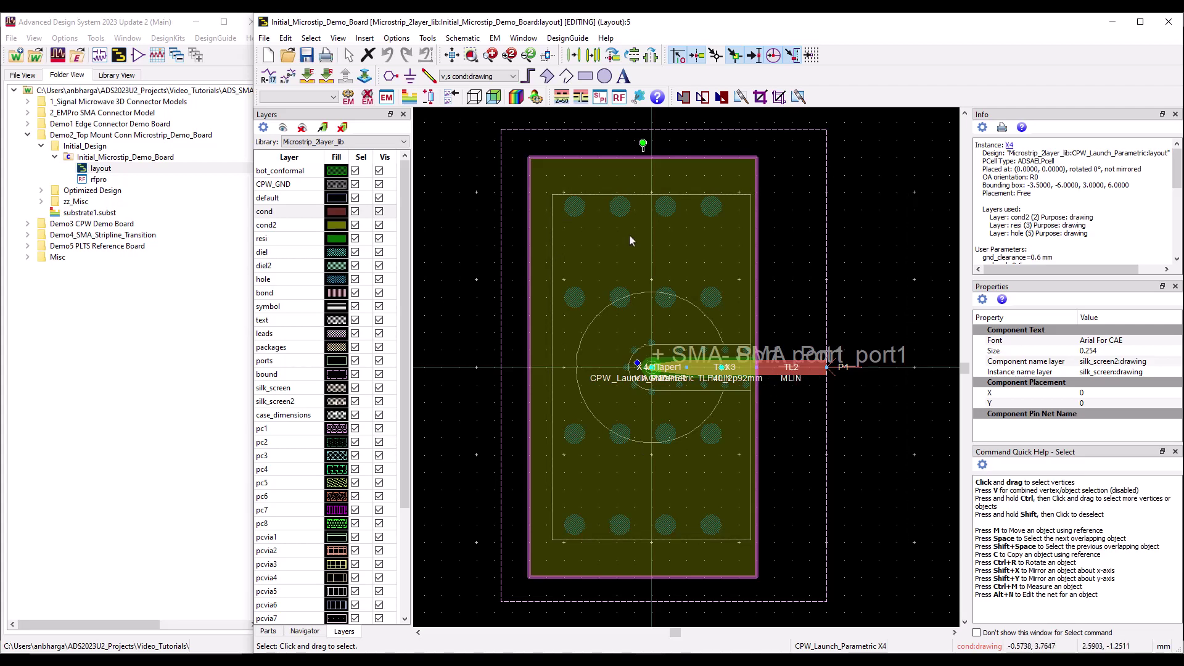
double_click(557, 187)
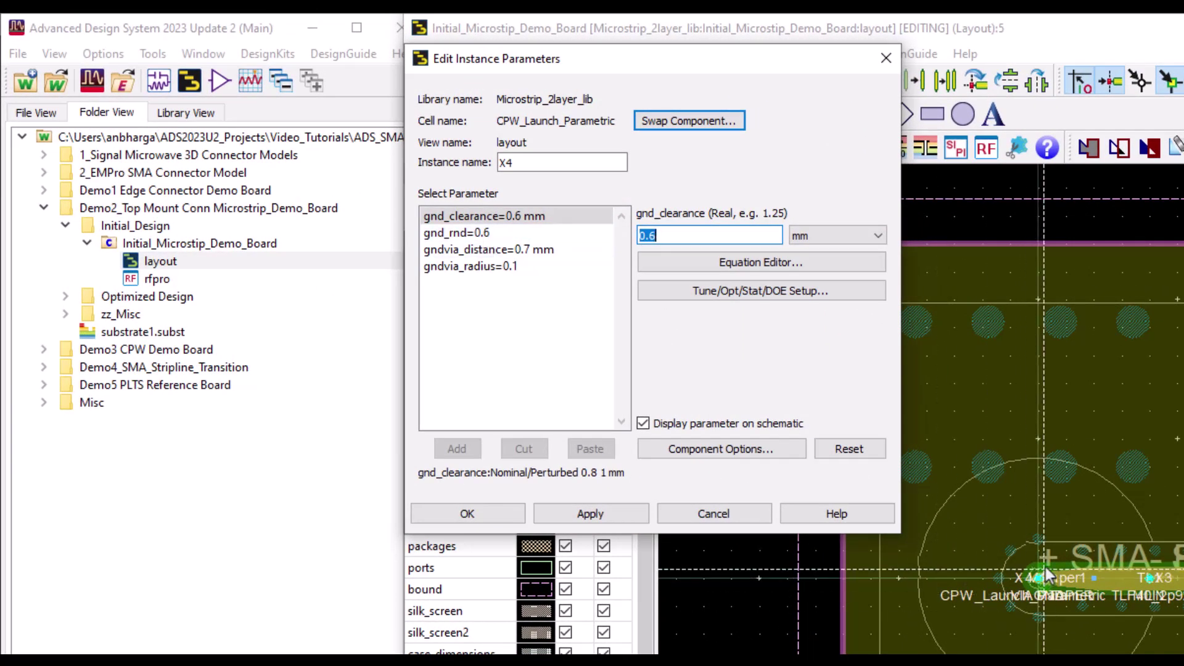
left_click(484, 253)
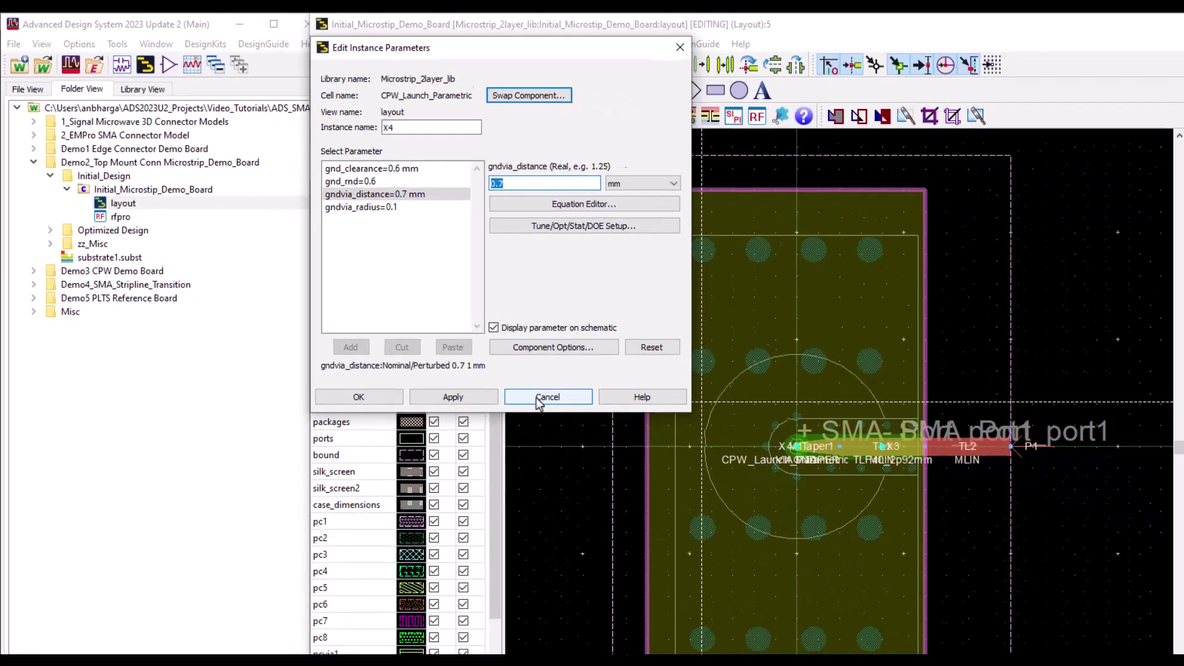
left_click(537, 399)
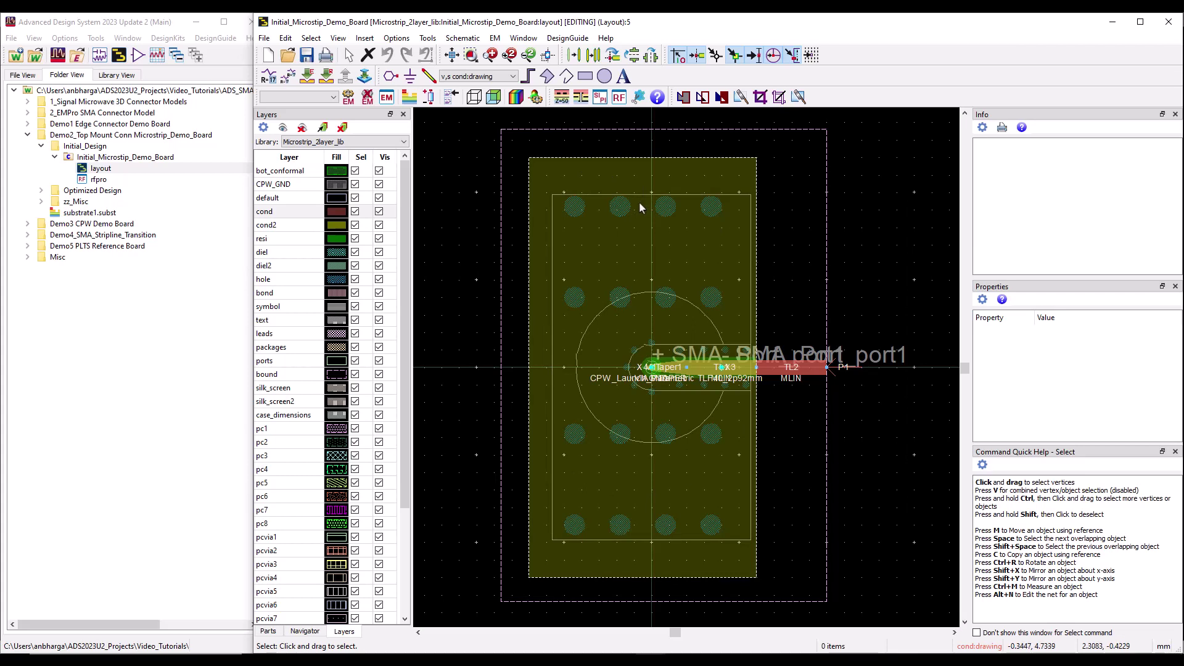
Close the initial board layout and open the layout of CPW_Launch_Parametric from the Optimized Design folder
left_click(41, 190)
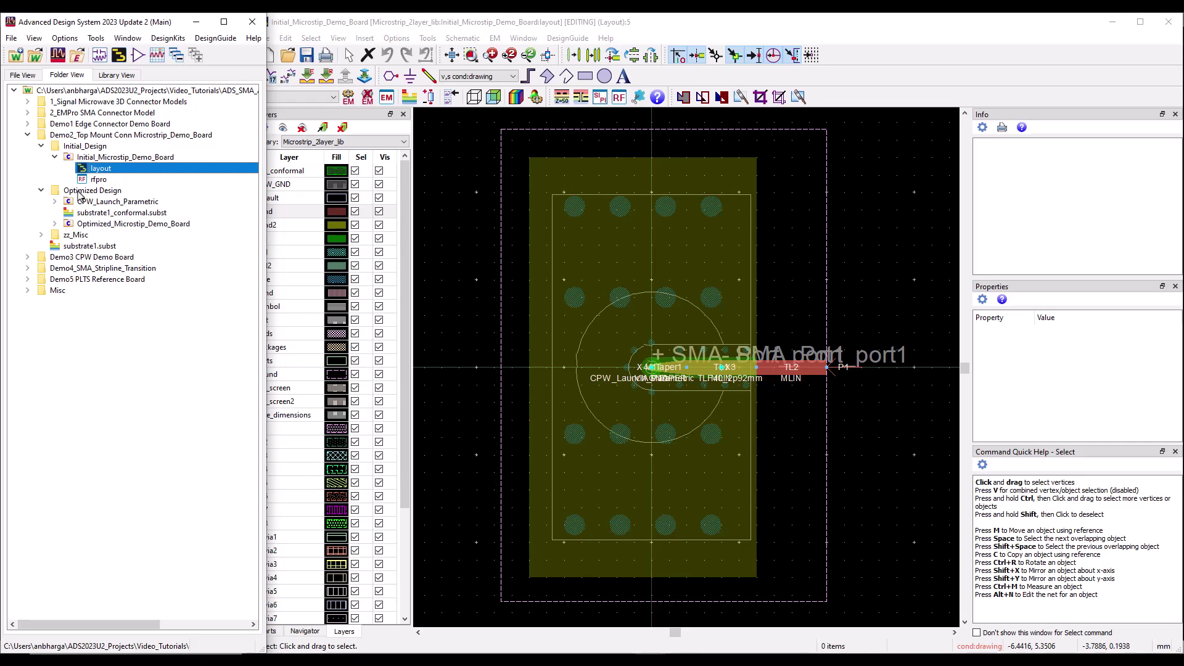
left_click(1168, 23)
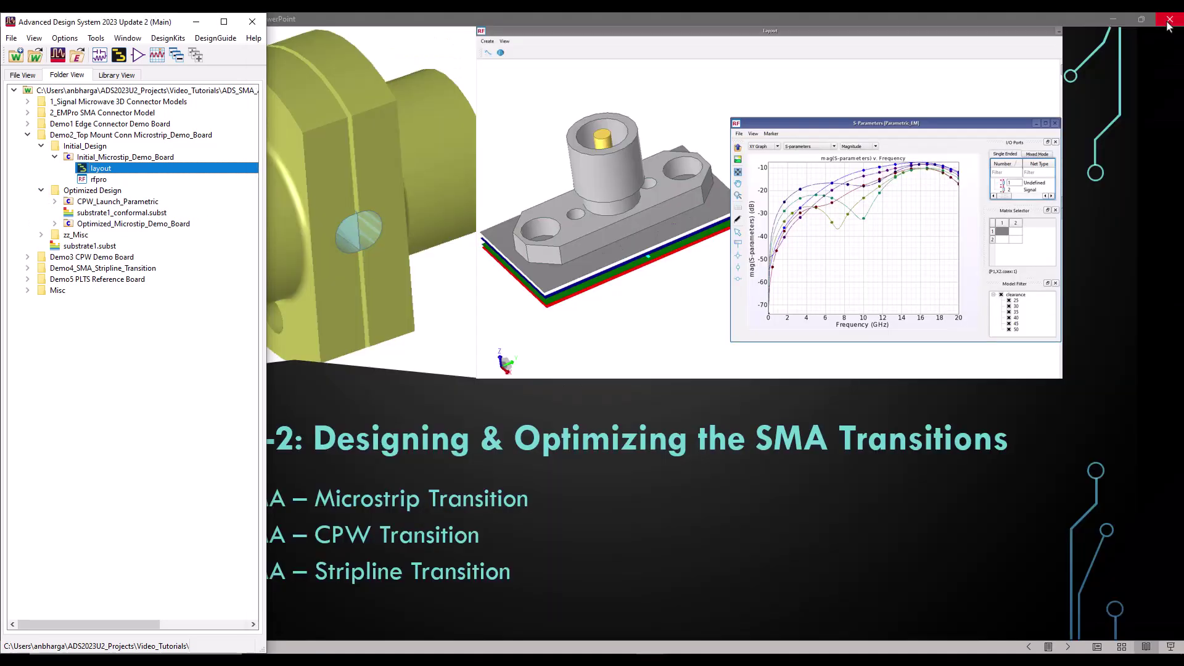
left_click(55, 202)
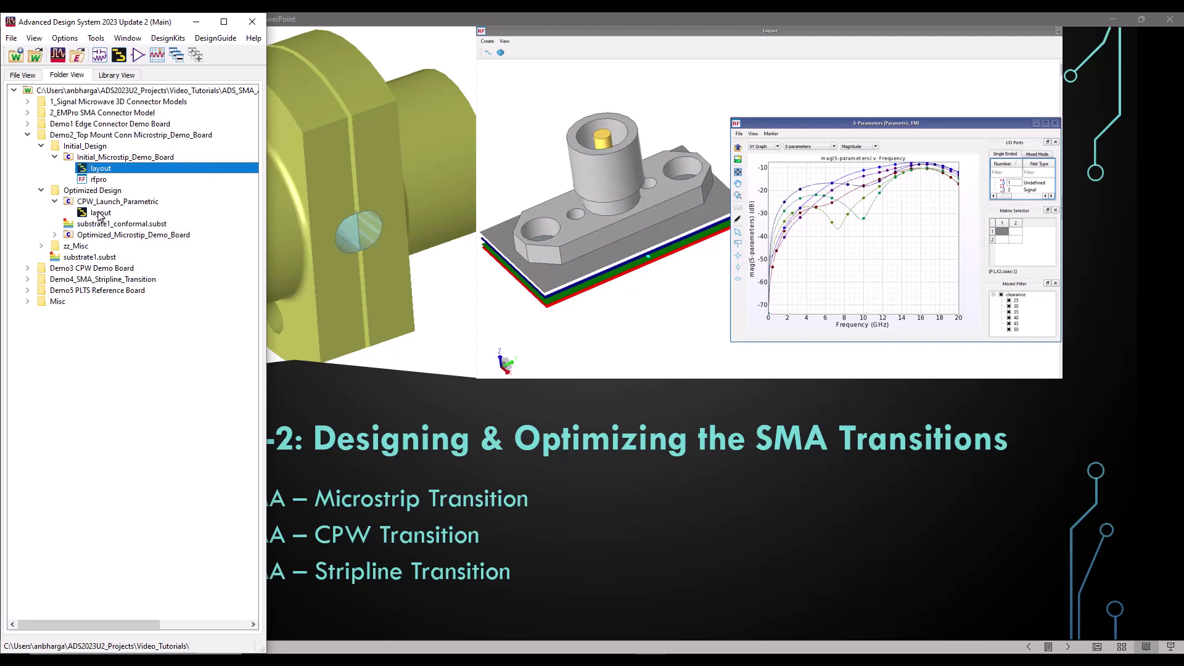
left_click(102, 213)
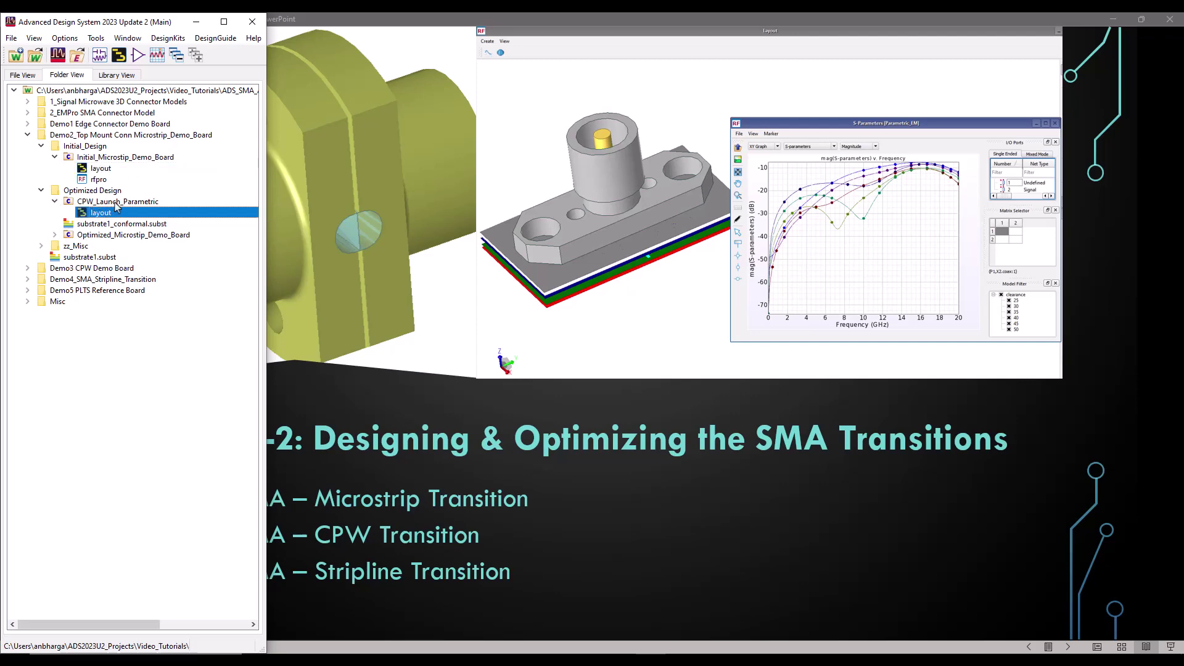
double_click(99, 213)
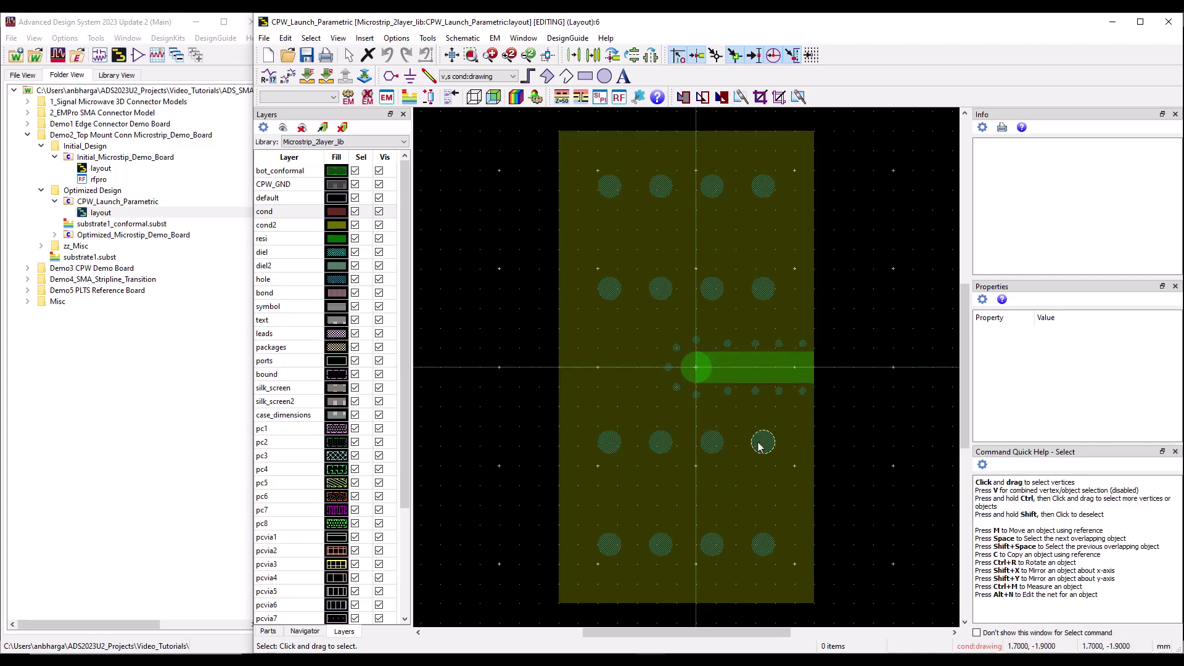
Inspect the layer and geometry properties of the launch's large ground rectangle, slot rectangle, center circle and a small ground via
scroll(768, 380, "up", 2)
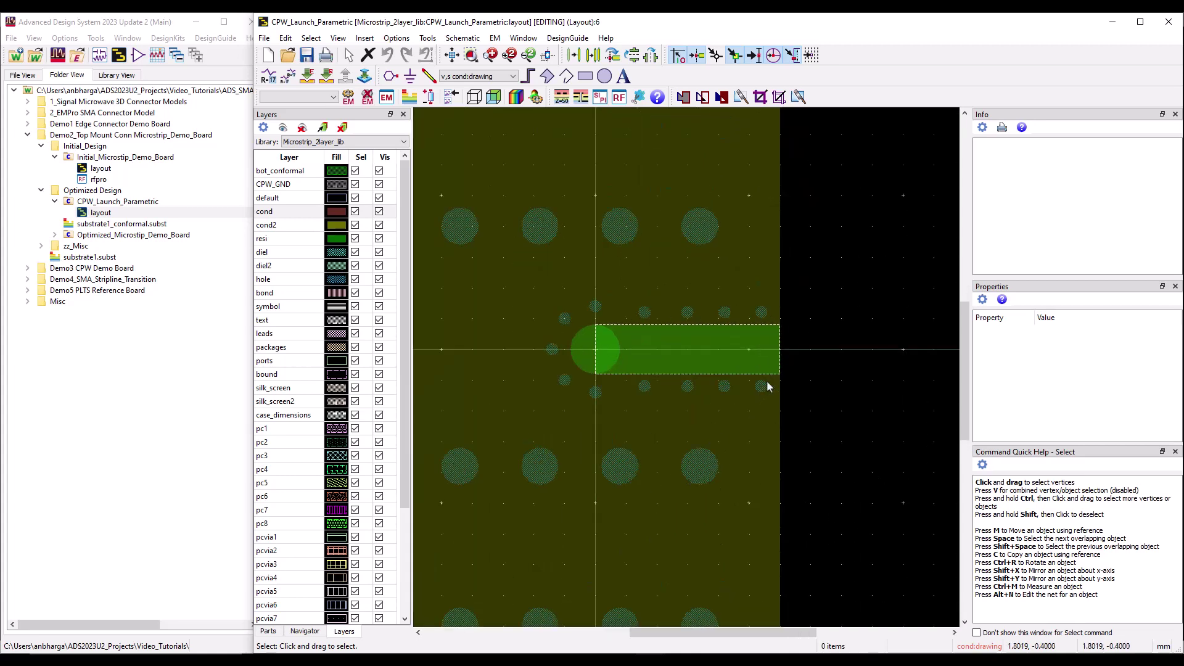
scroll(662, 357, "down", 2)
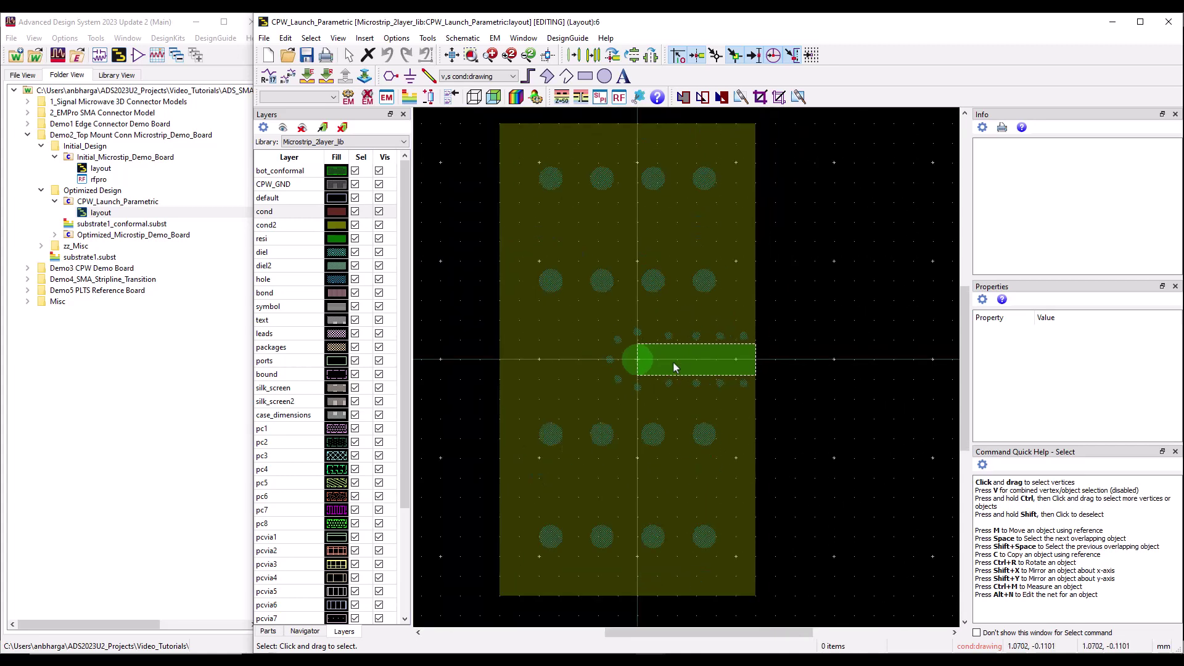
left_click(741, 275)
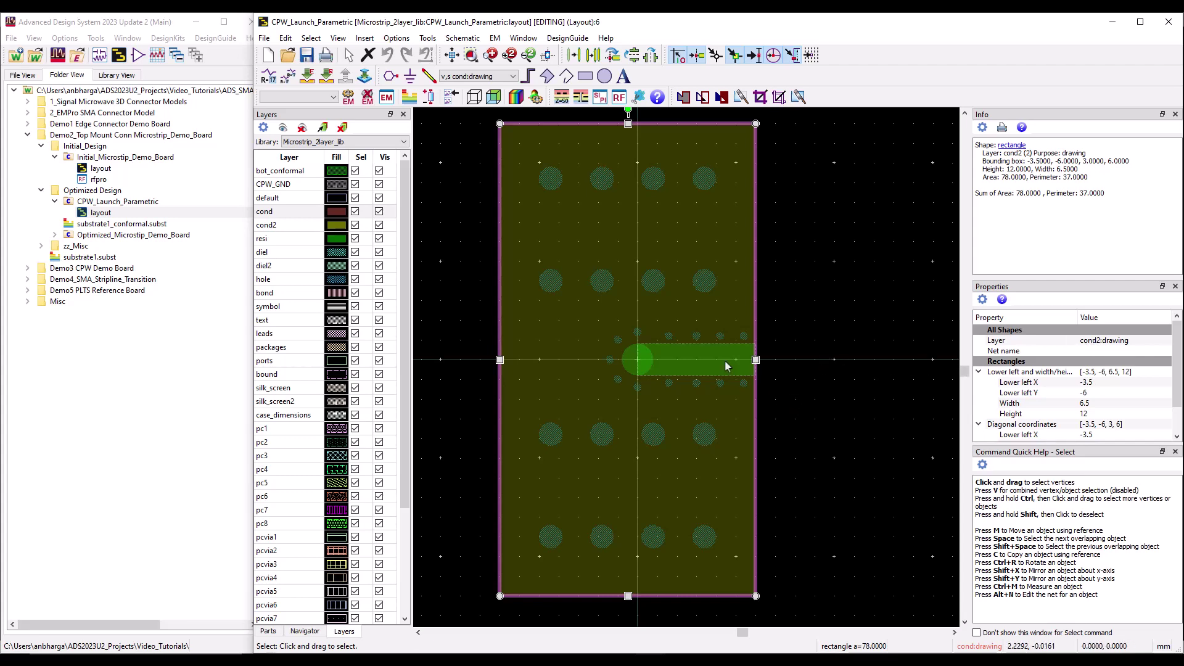
left_click(680, 365)
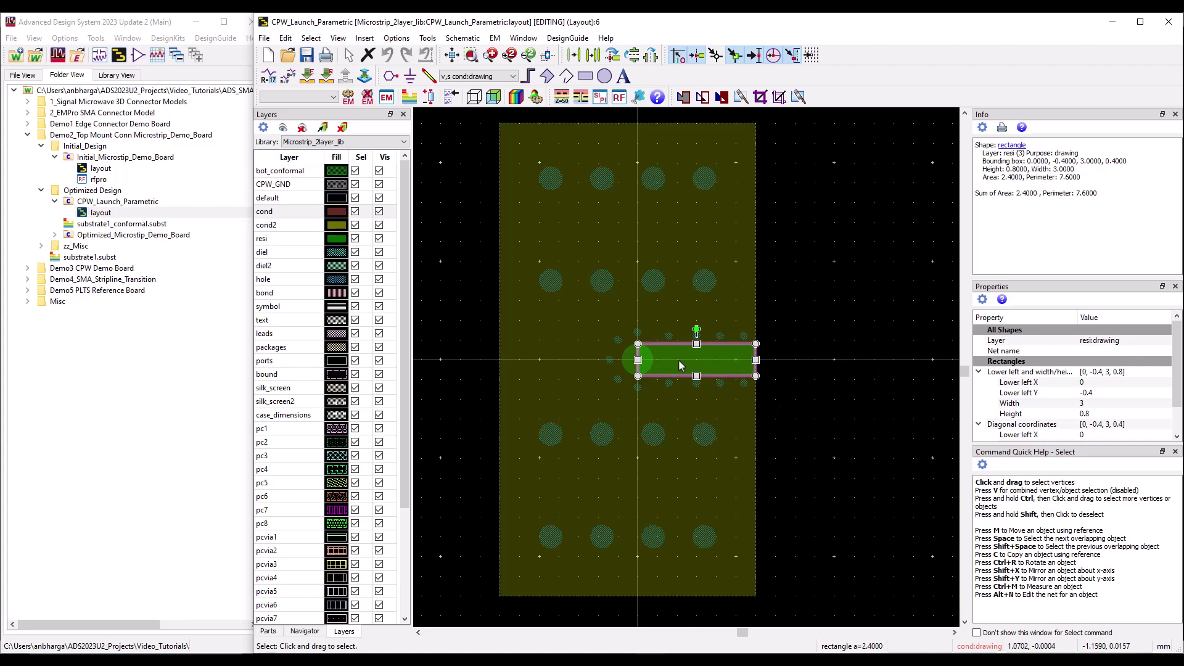
left_click(634, 363)
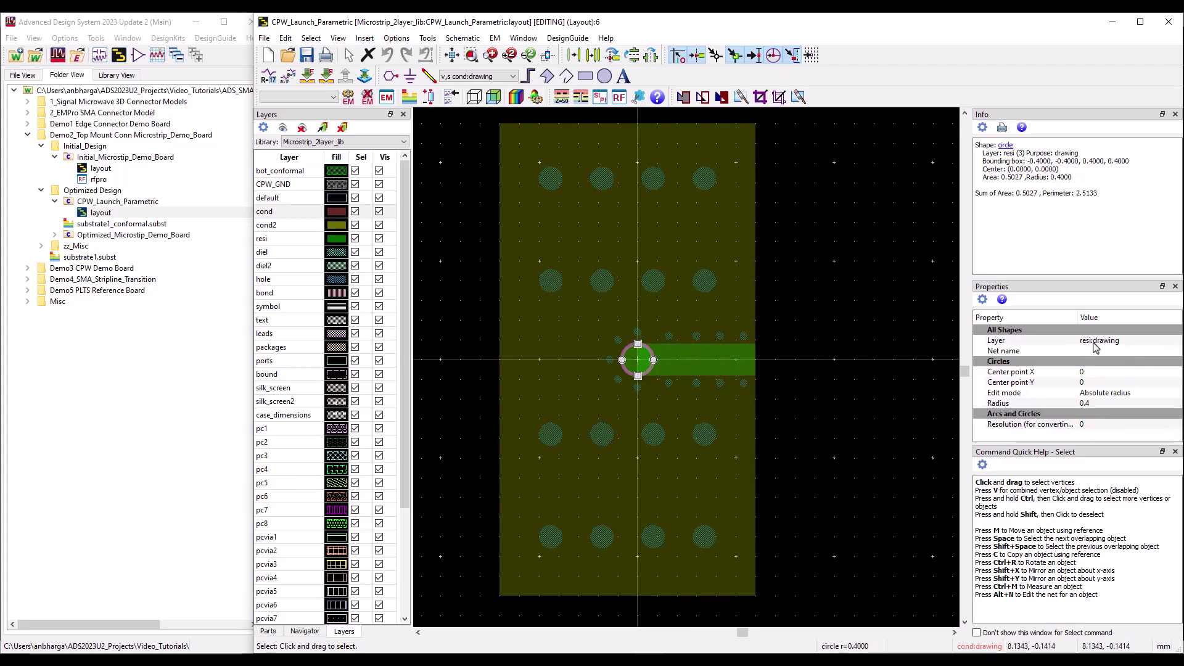
scroll(694, 360, "up", 2)
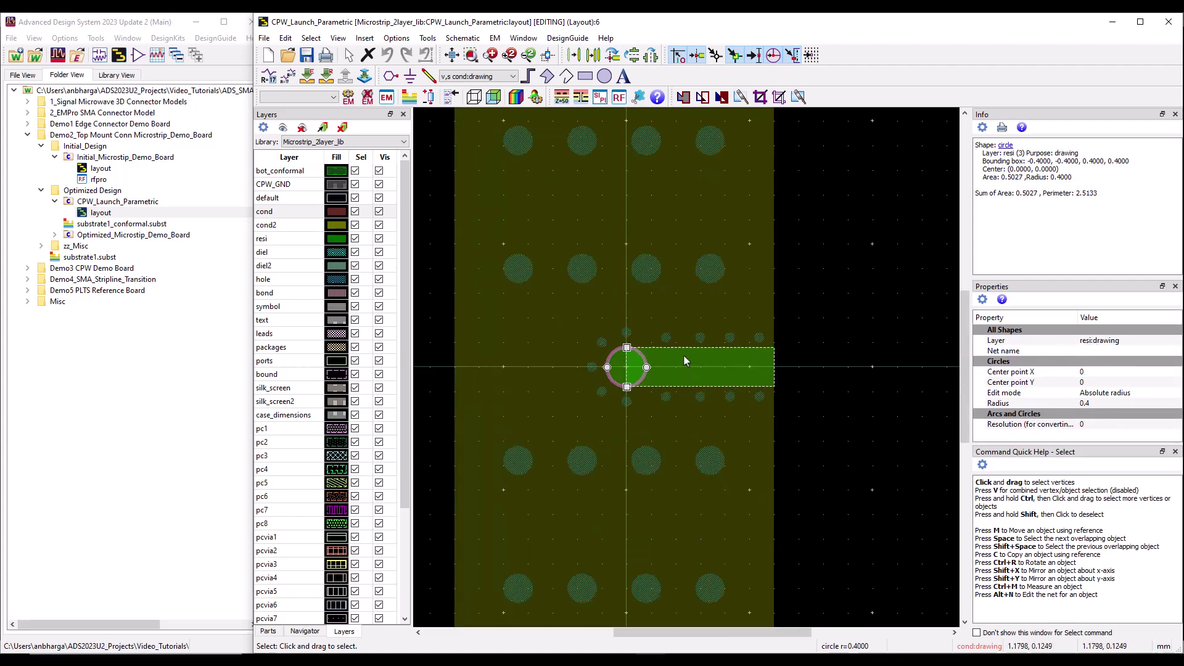
left_click(655, 333)
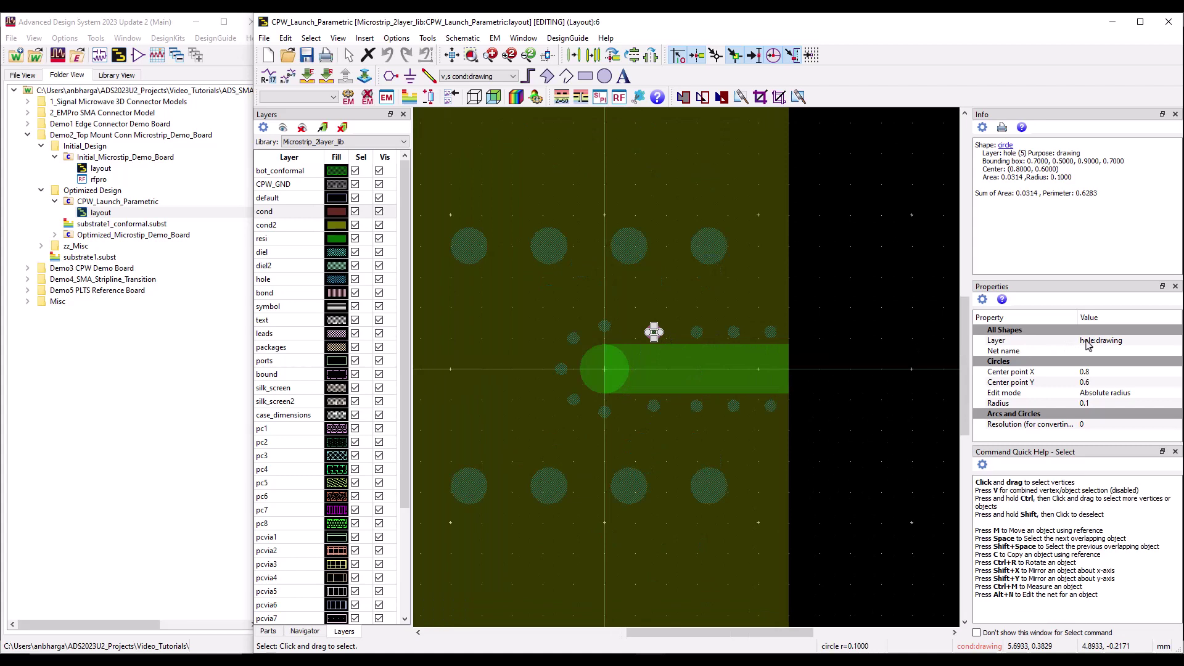
Open the substrate1_conformal stackup, review its cond layer, hole via, bottom cover and dielectric, and close the substrate
double_click(147, 225)
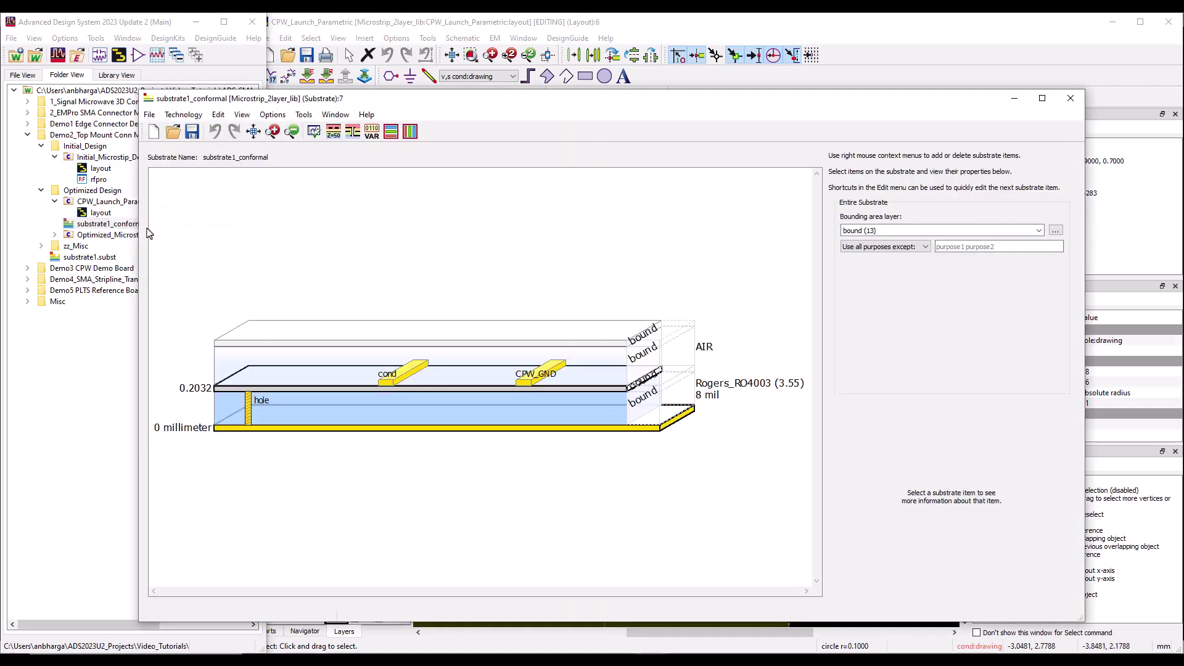
left_click(386, 386)
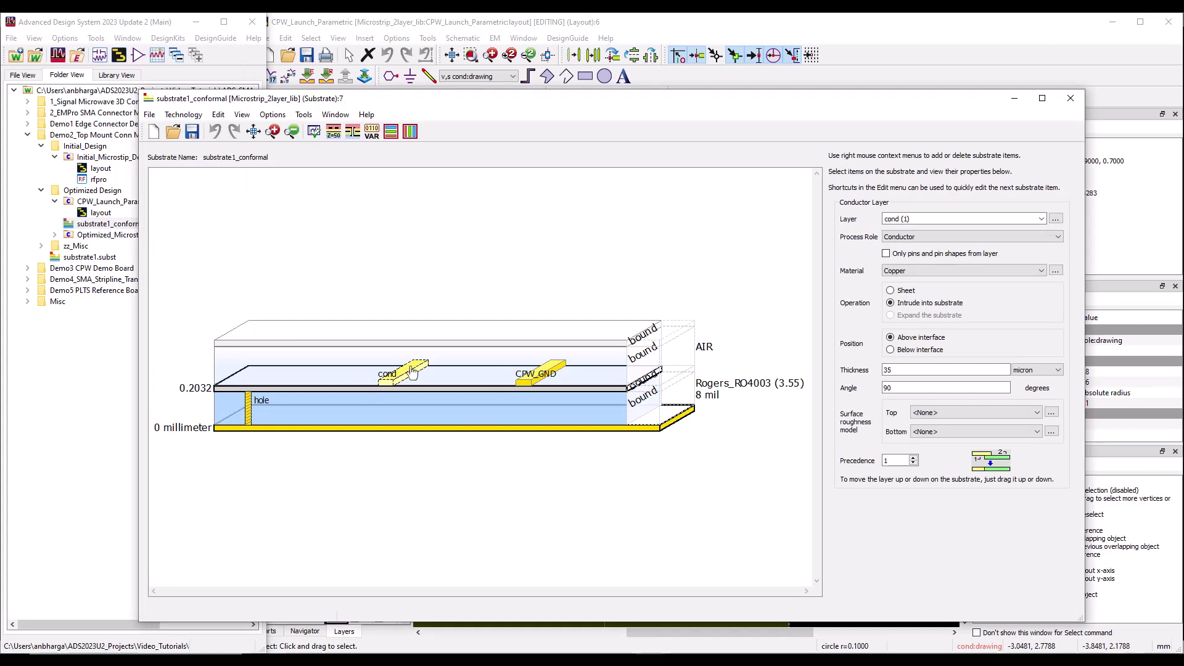
mouse_move(419, 368)
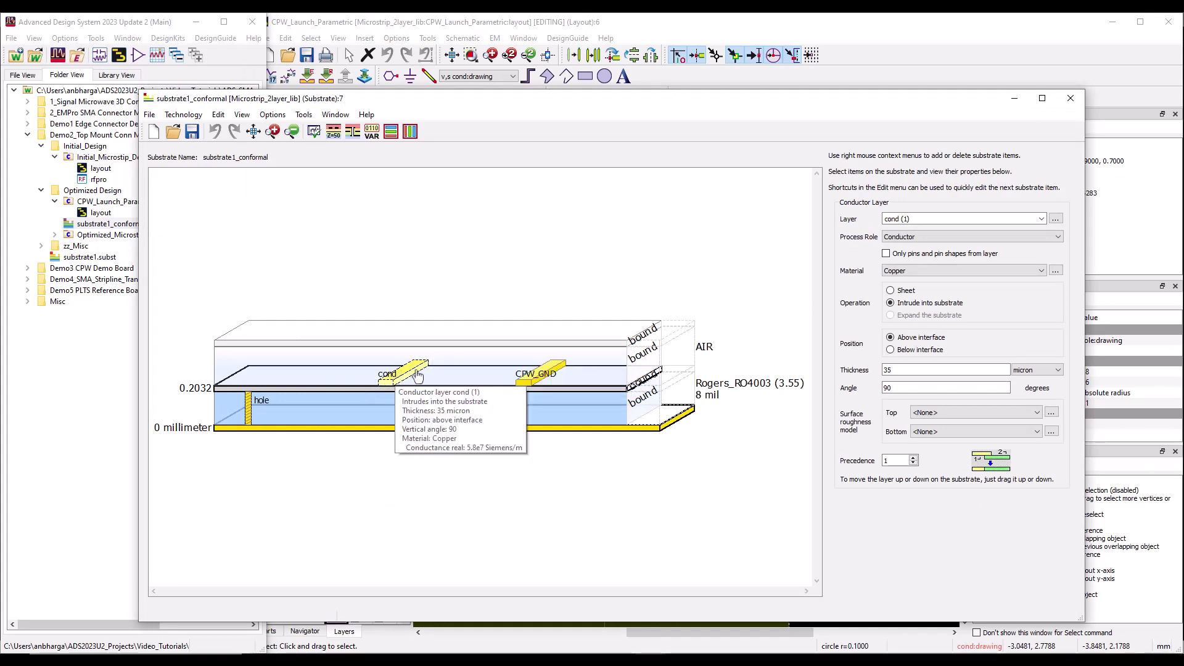
left_click(250, 401)
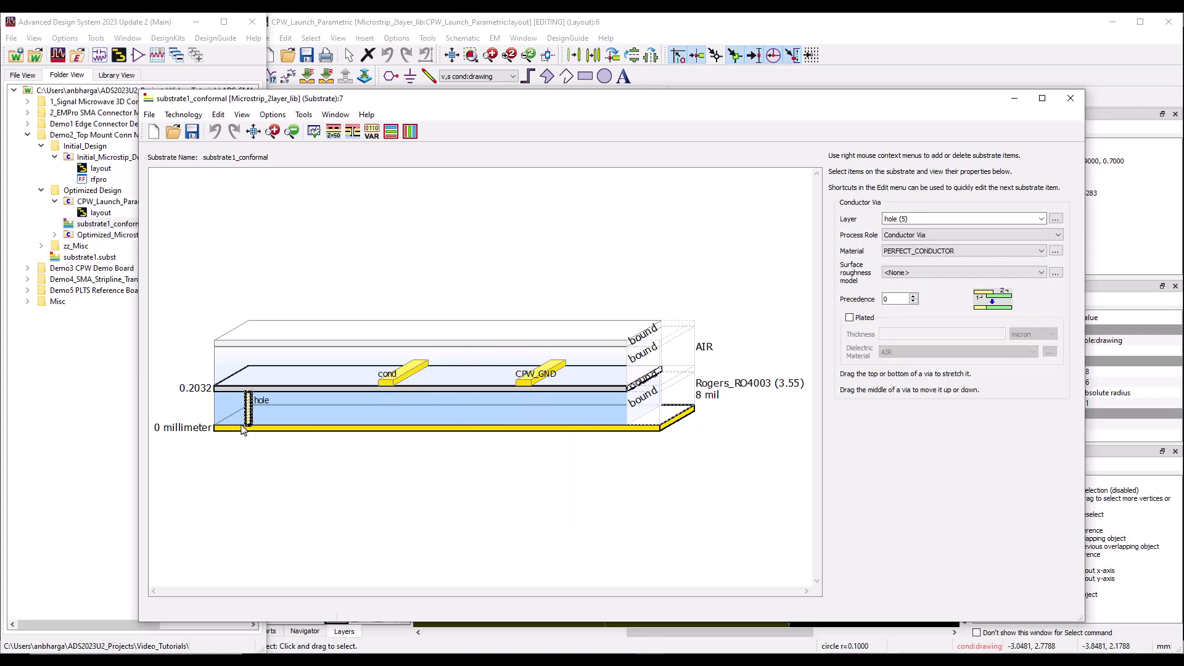
mouse_move(242, 430)
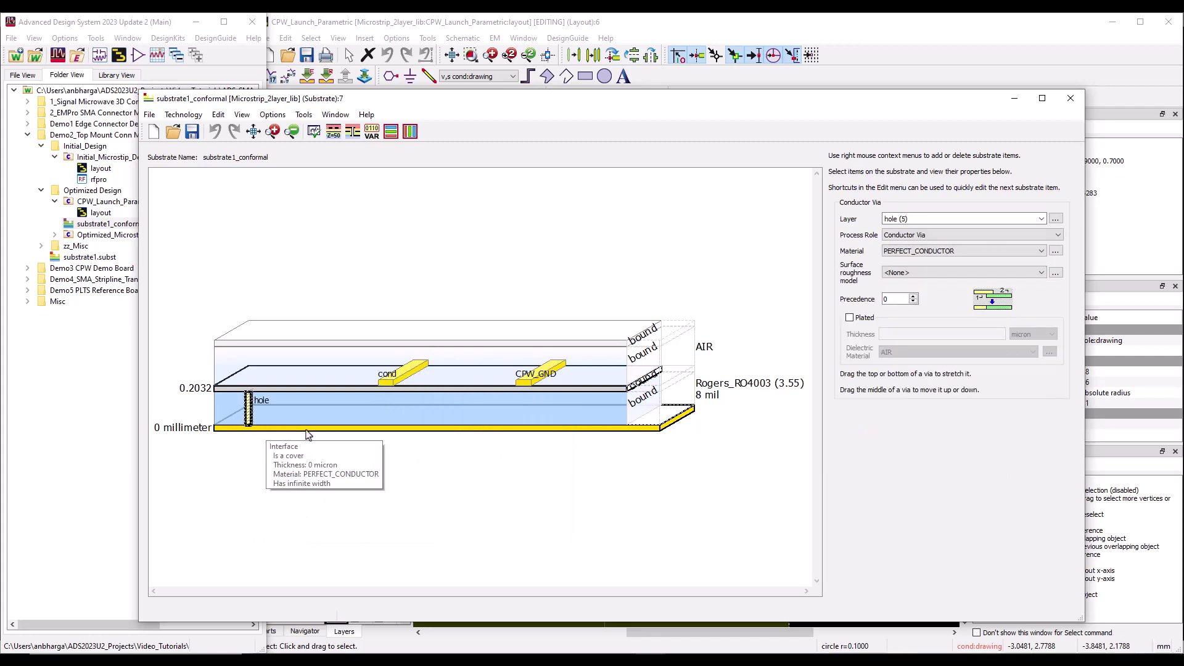
left_click(645, 430)
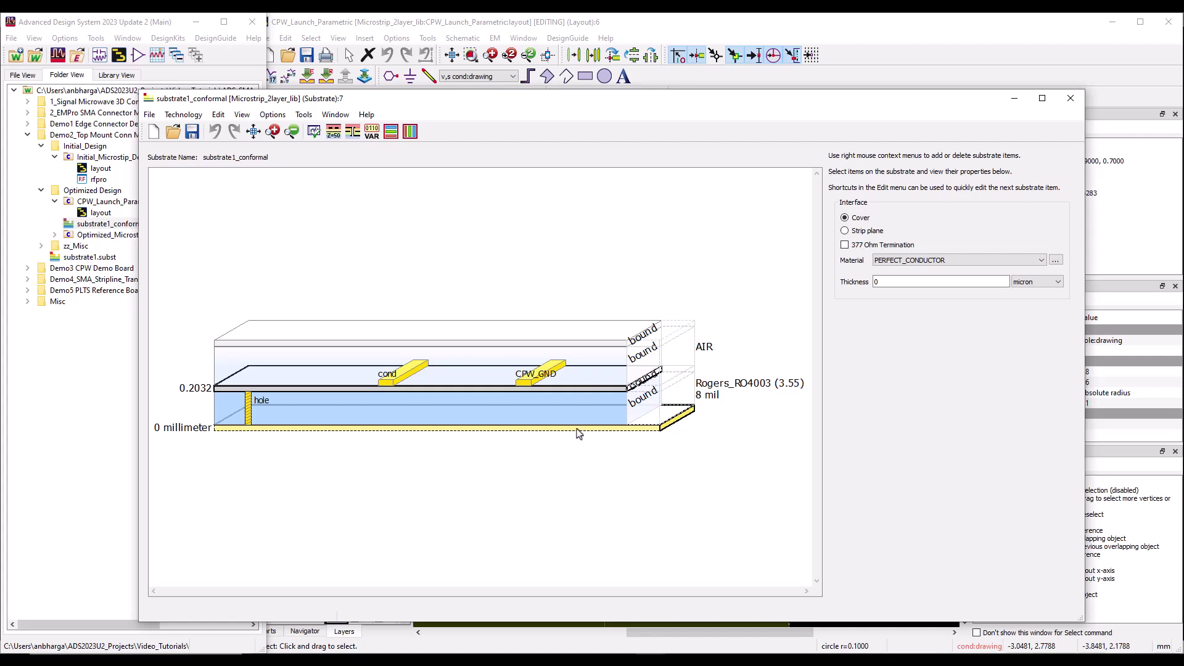
left_click(543, 474)
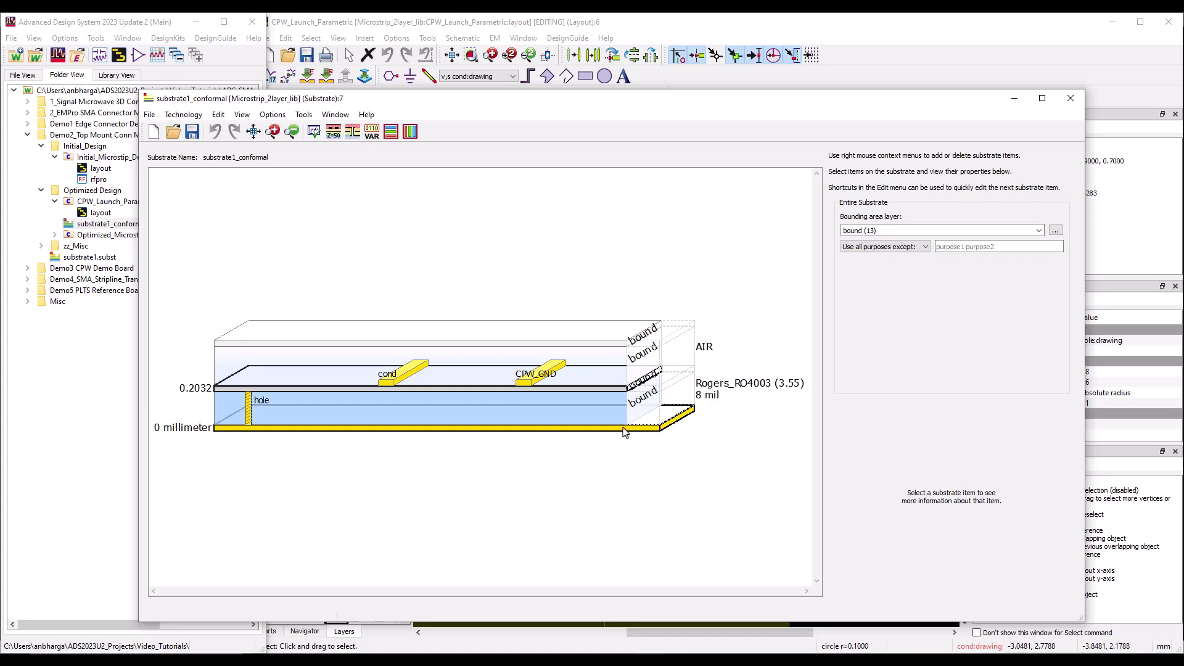
mouse_move(626, 433)
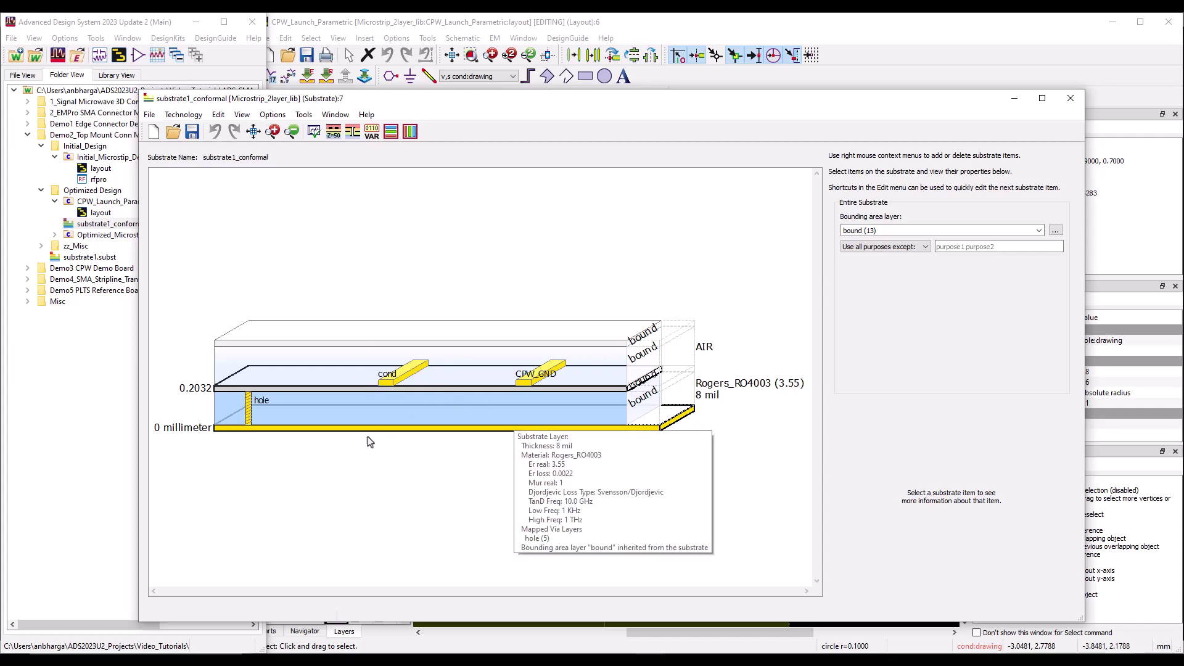
left_click(1071, 98)
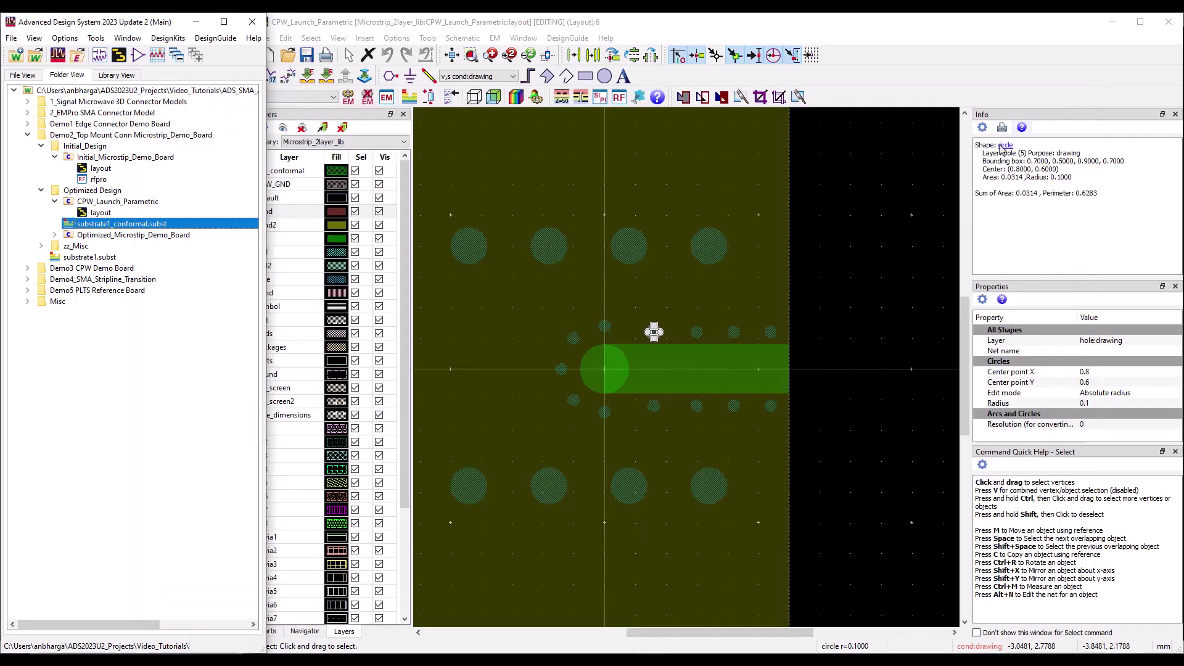
Recheck the properties of the launch's slot rectangle and surrounding ground rectangle in the layout
left_click(793, 392)
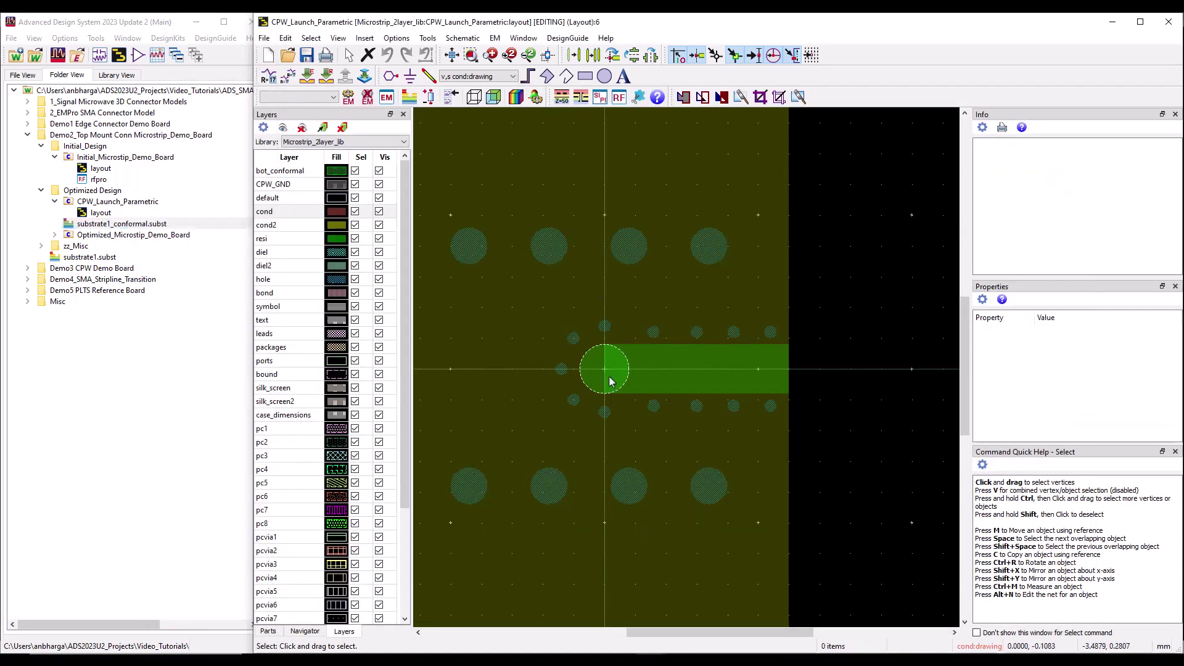
scroll(611, 381, "down", 1)
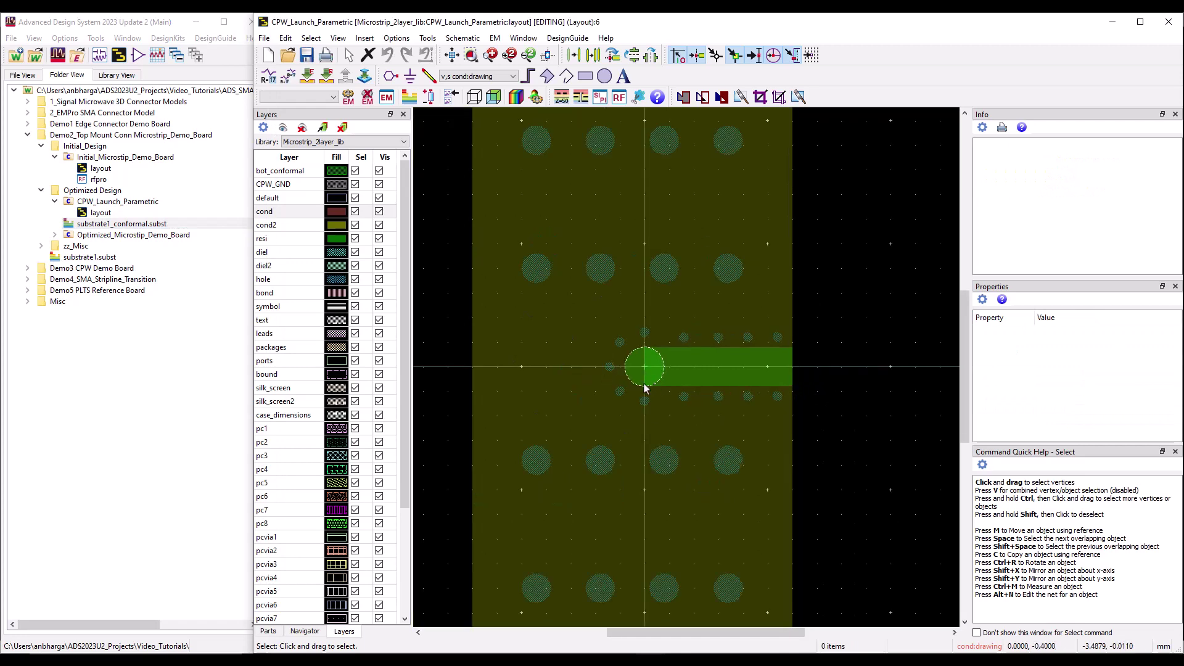
left_click(691, 382)
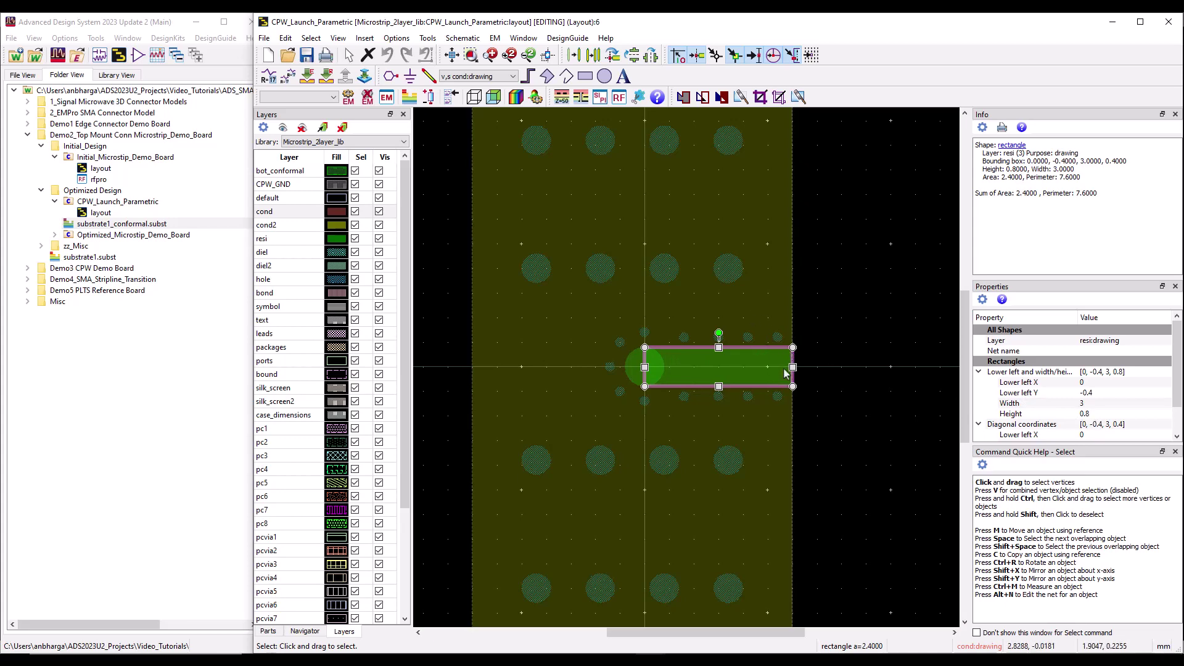
left_click(637, 370)
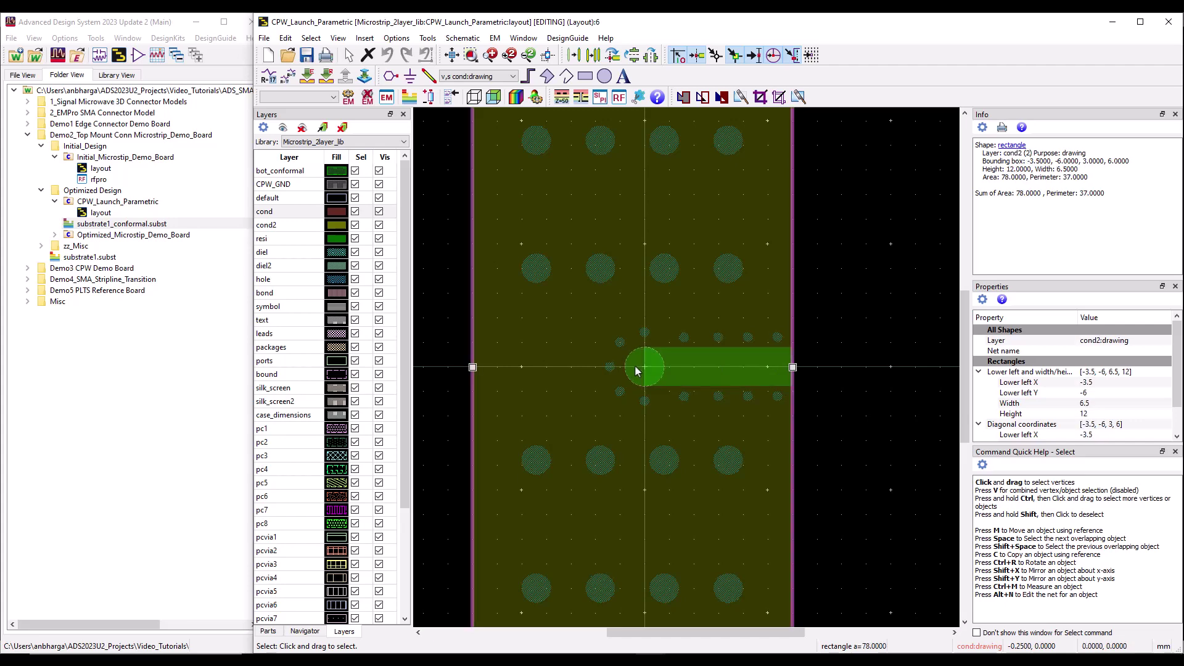
Inspect the layer and geometry of the launch's center circle and the surrounding ground rectangle
left_click(637, 370)
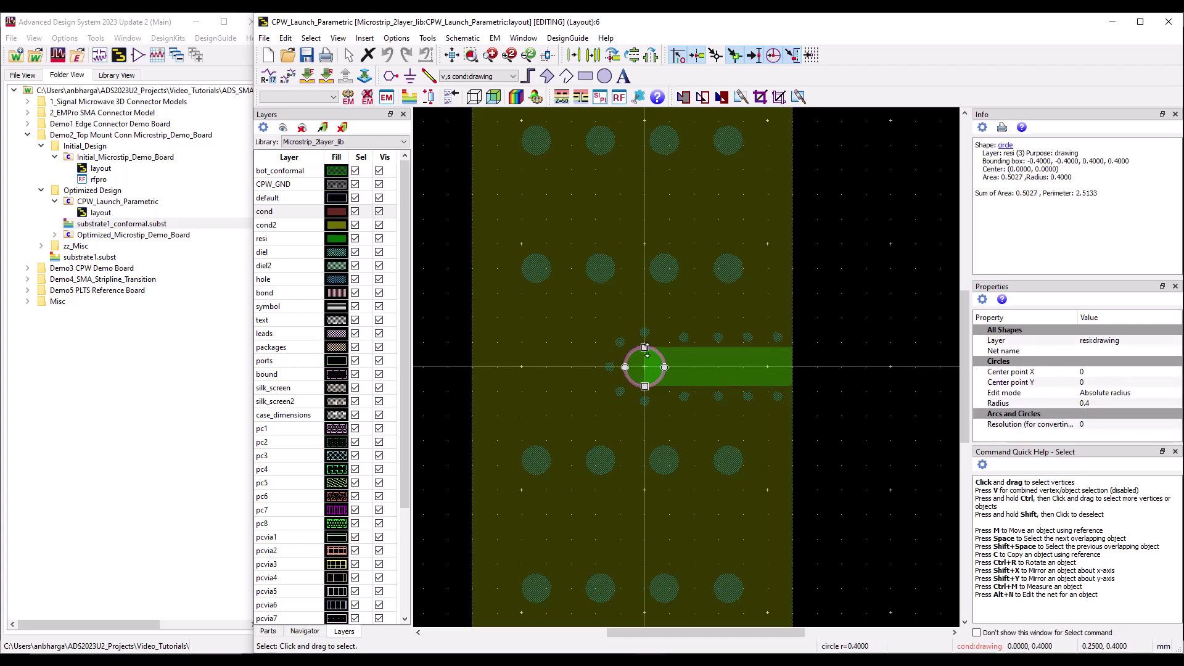
scroll(687, 368, "up", 1)
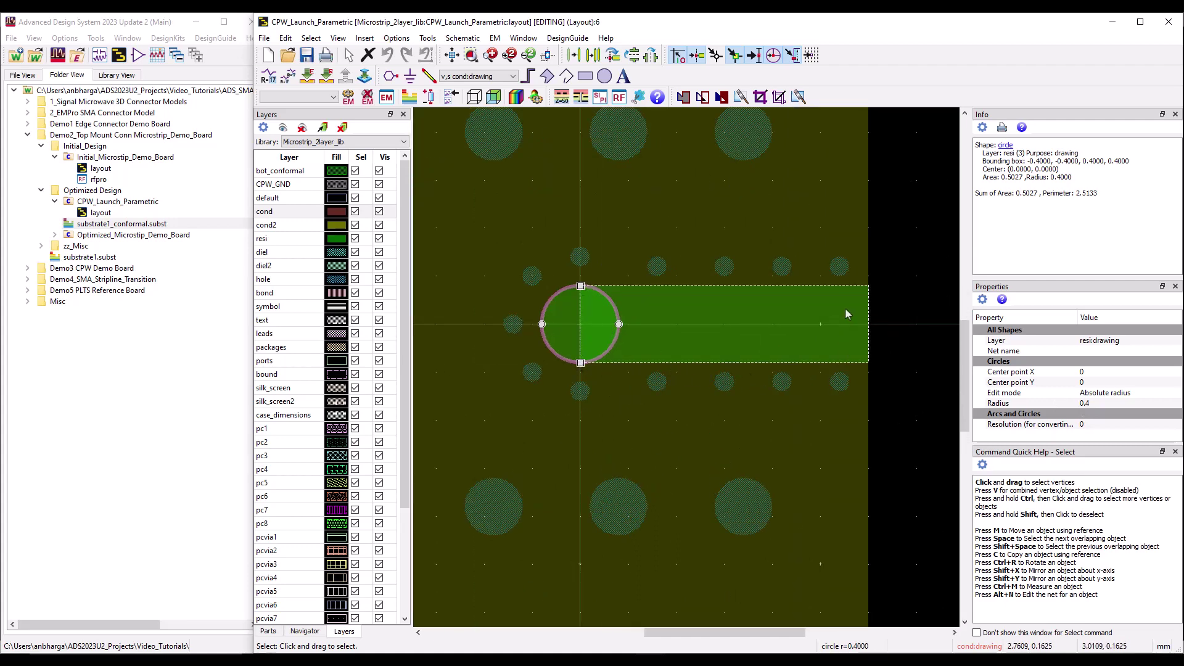
left_click(891, 339)
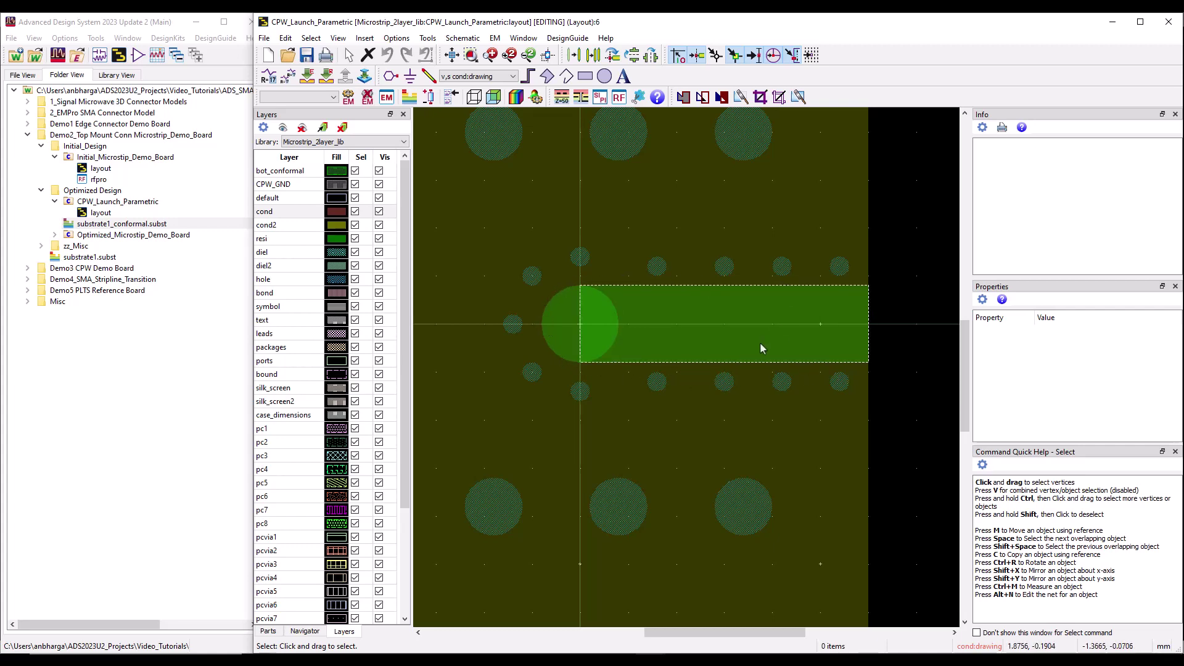
scroll(760, 349, "down", 1)
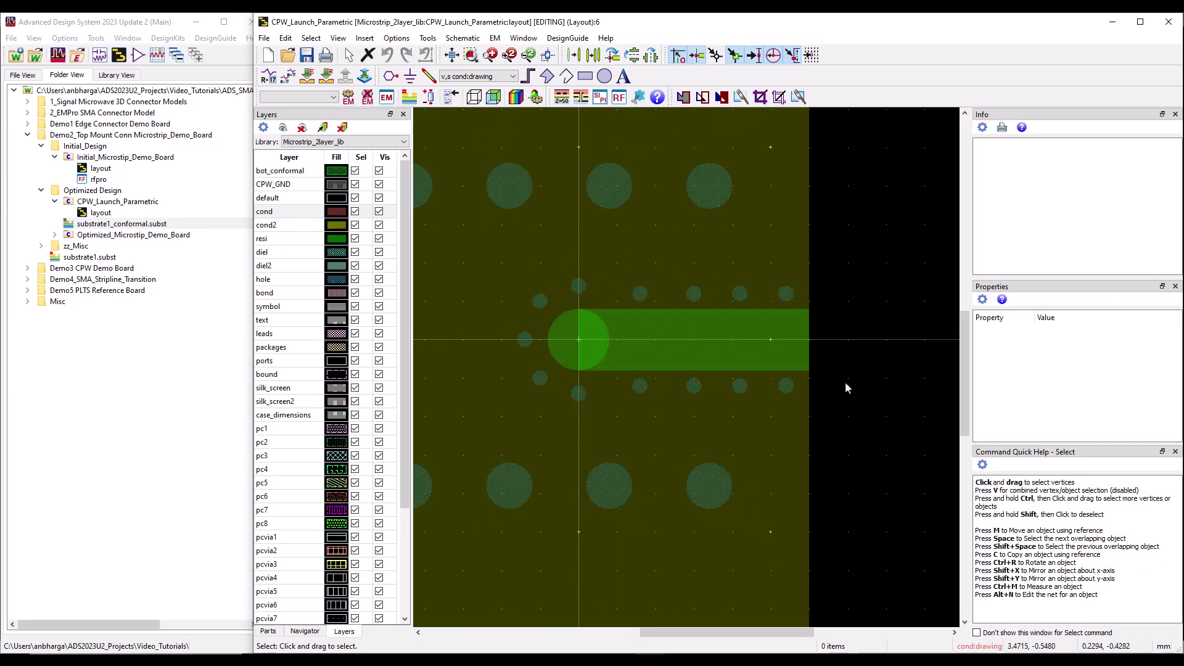
scroll(846, 384, "down", 1)
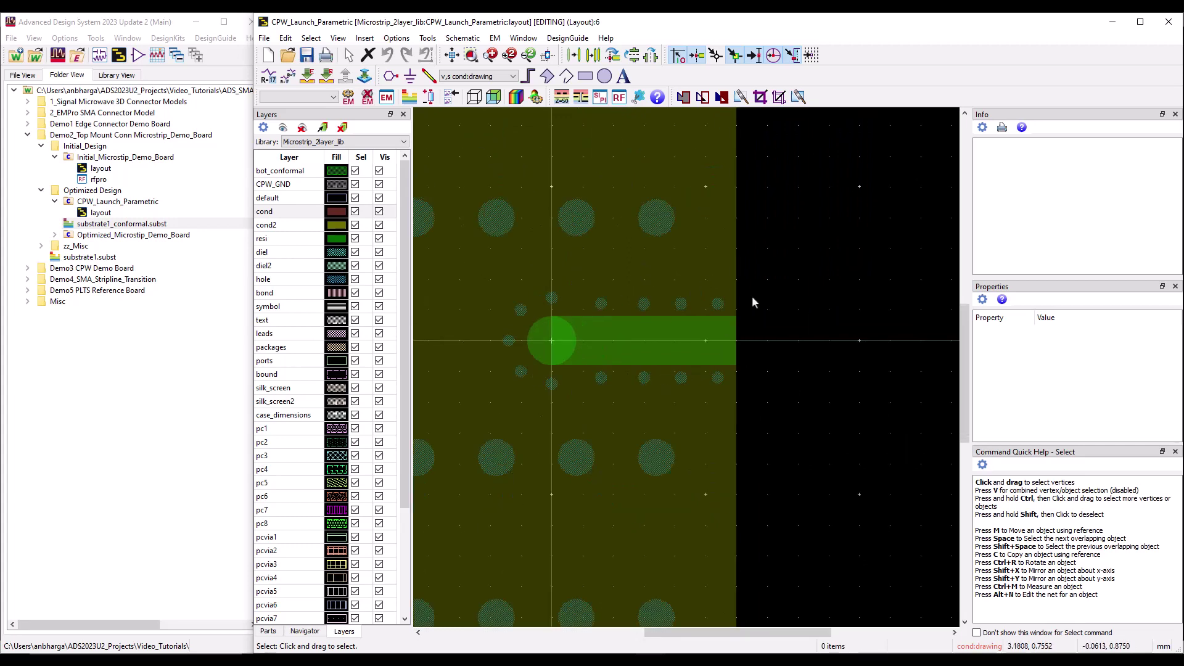
scroll(820, 317, "down", 1)
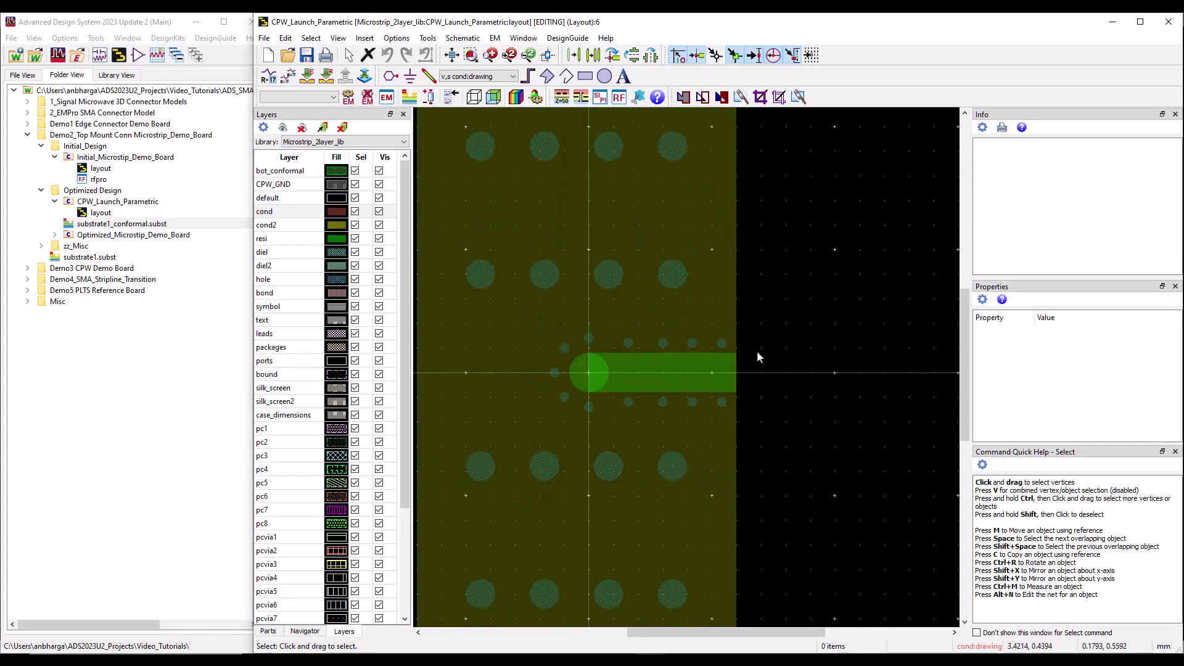
left_click(695, 322)
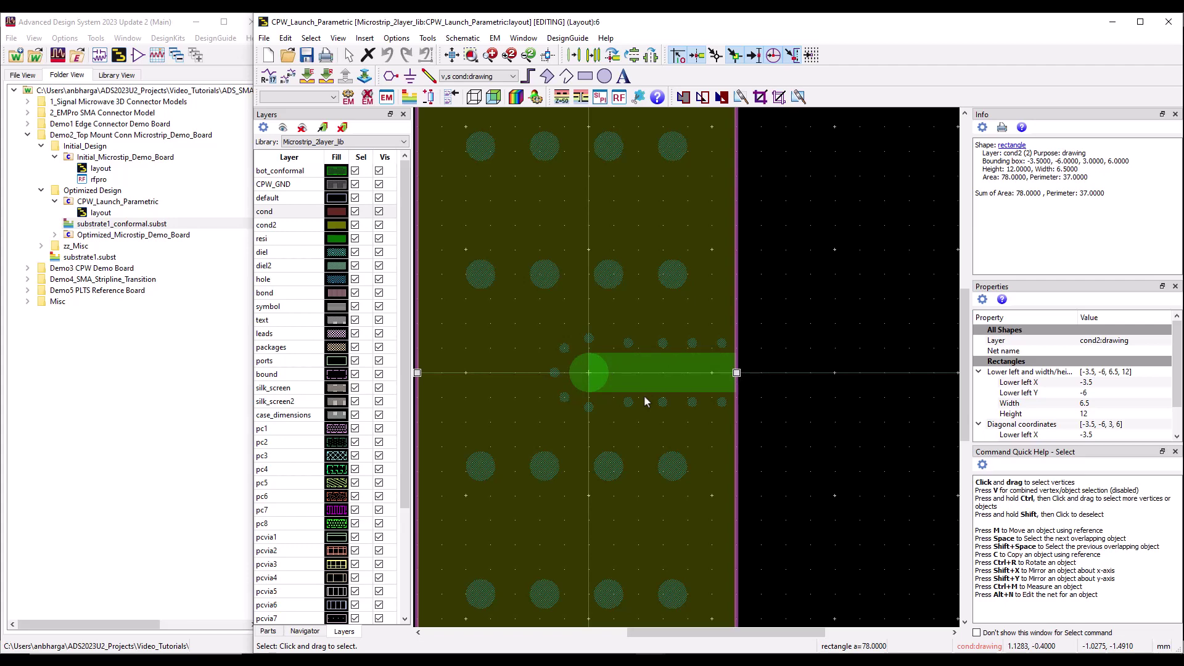
scroll(707, 370, "down", 2)
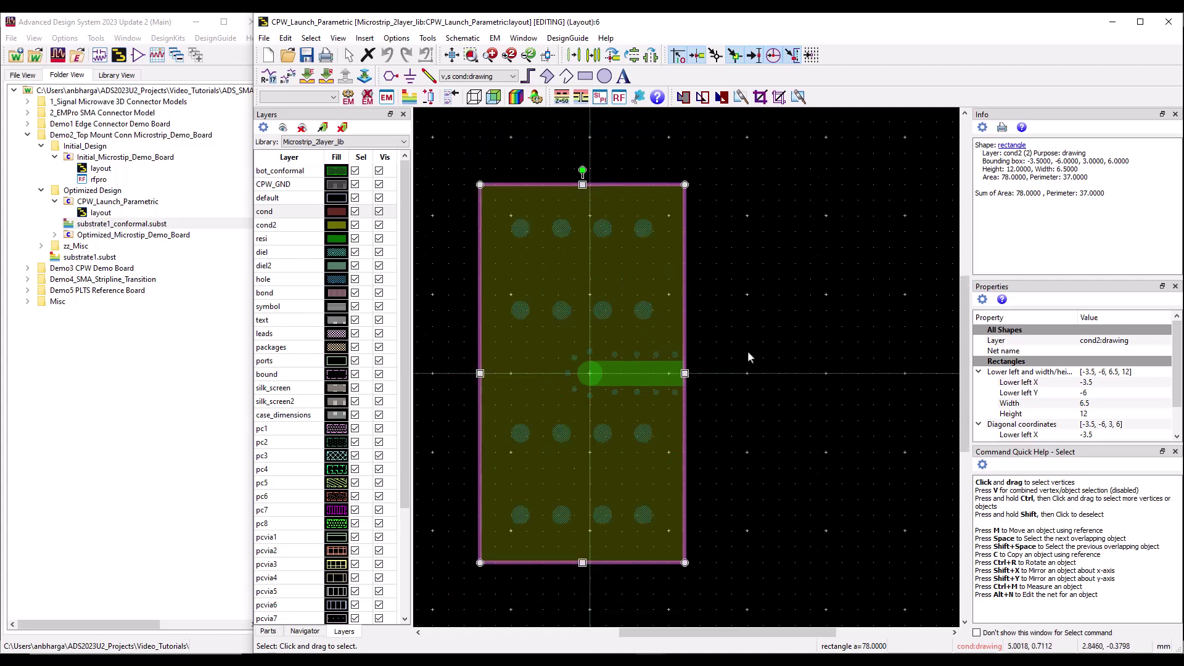
scroll(749, 356, "left", 2)
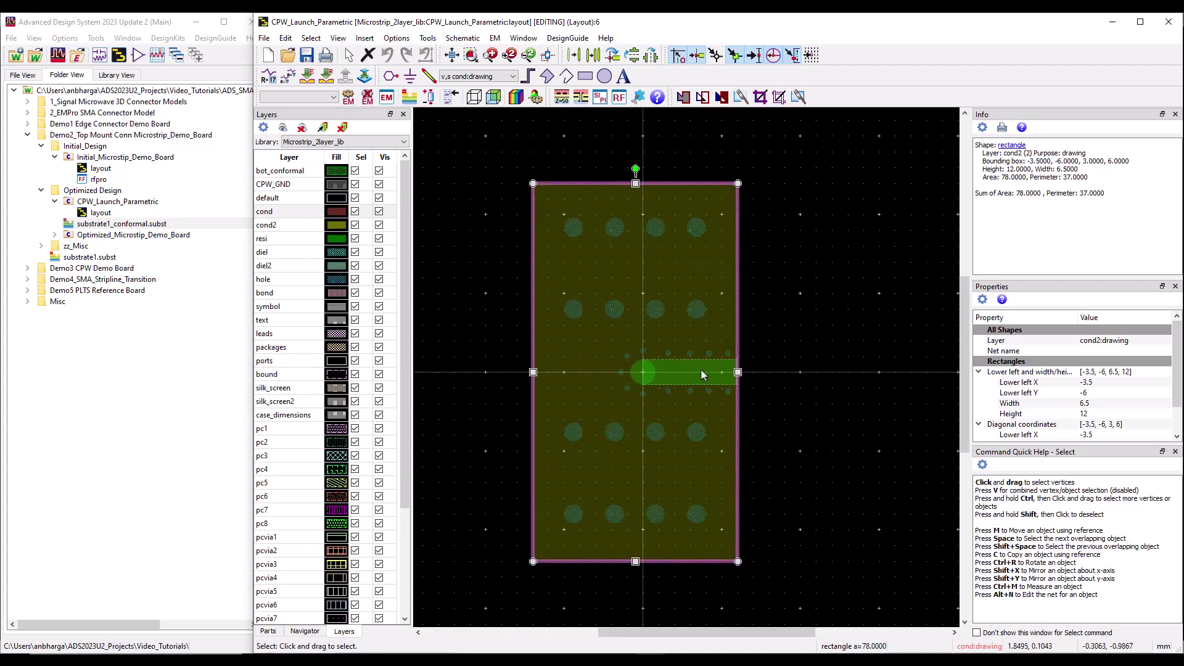
Copy all shapes of the CPW launch and paste them into a new layout cell named temp in Microstrip_2layer_lib
left_click(468, 301)
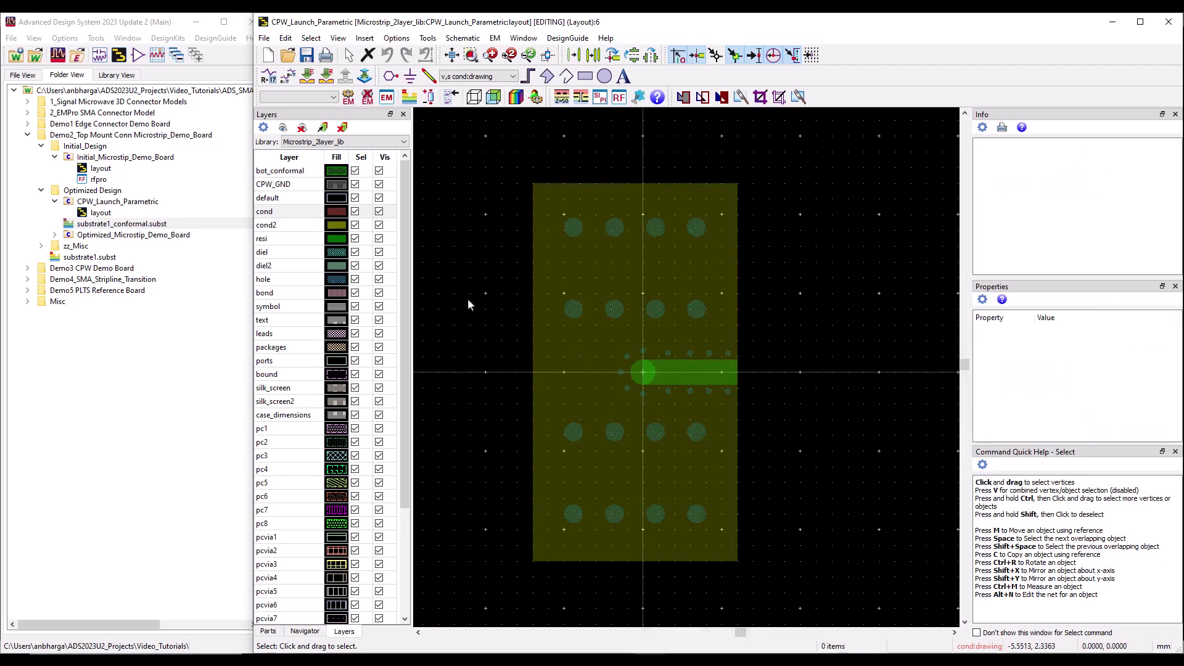
left_click_drag(481, 190, 779, 582)
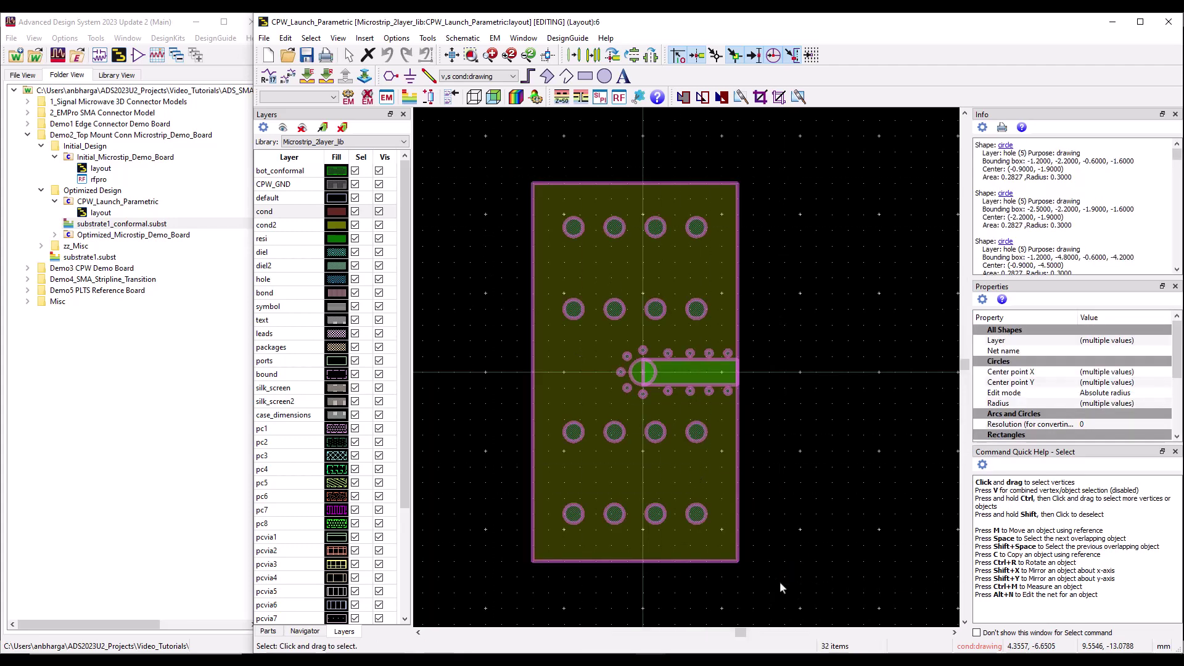
left_click(269, 58)
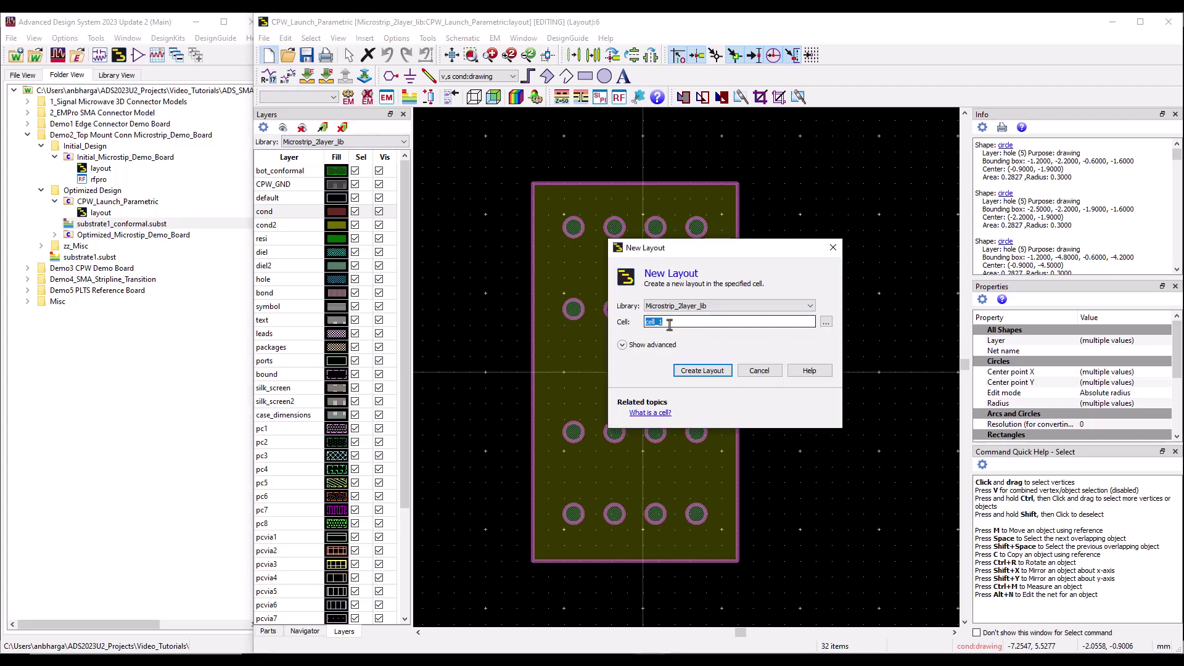
key("Return")
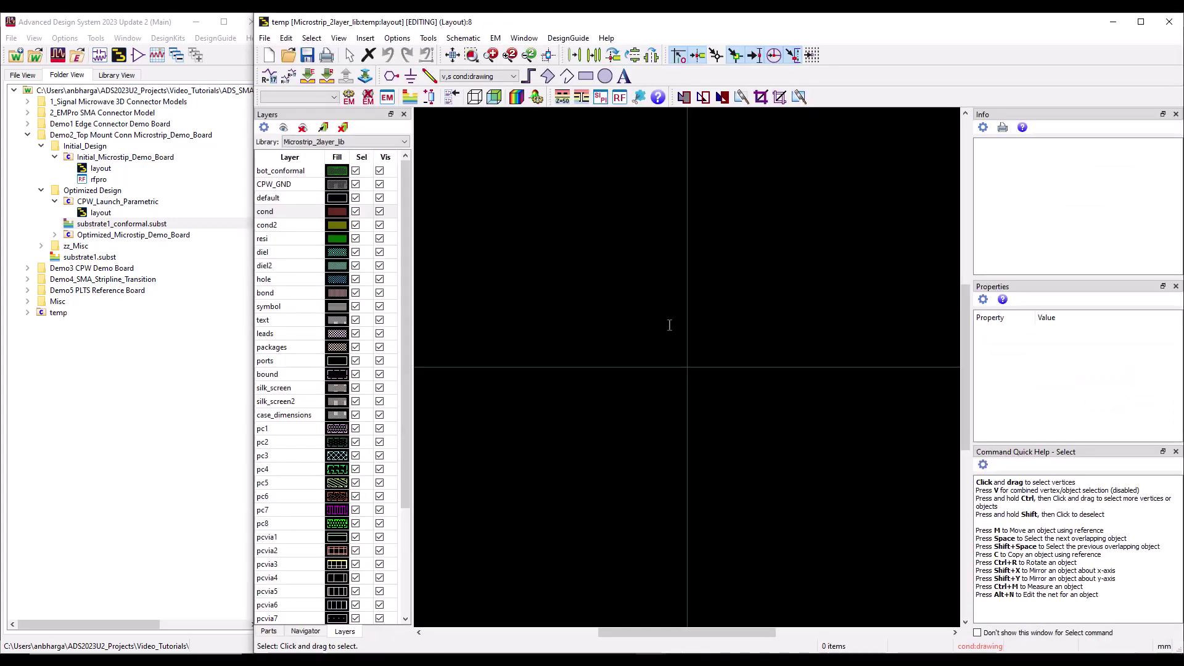
key("ctrl+v")
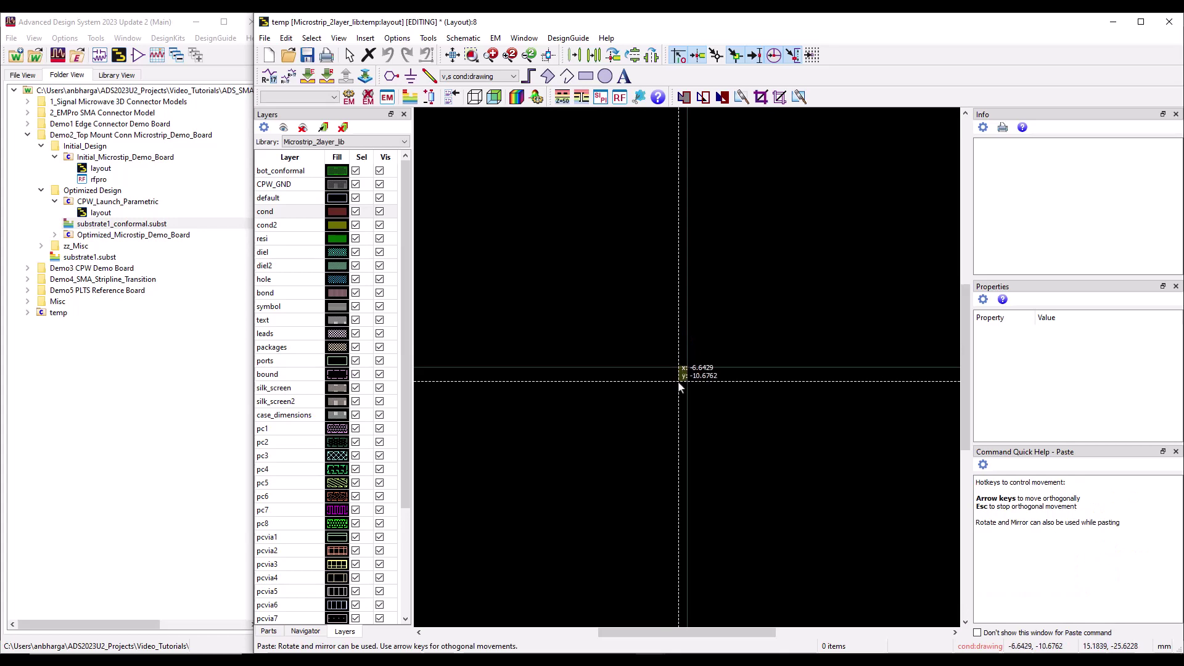
left_click(684, 375)
Move the pasted launch by reference from its circle's center to the absolute coordinates 0, 0 and clear the selection
scroll(683, 376, "up", 3)
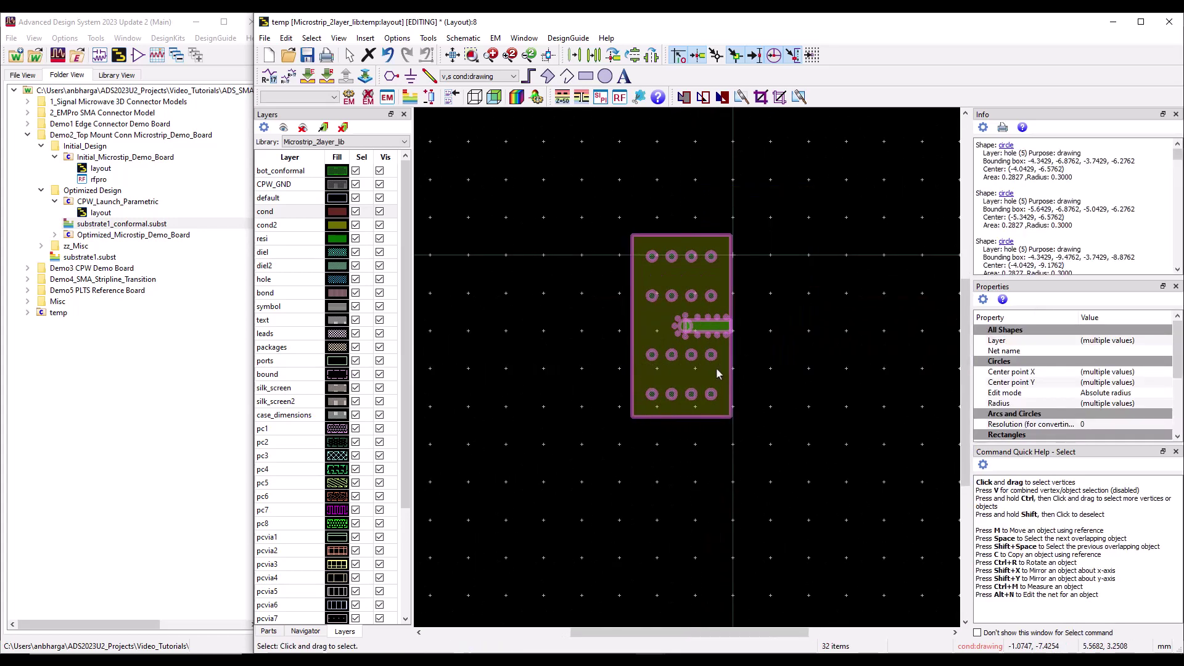
scroll(714, 413, "up", 1)
scroll(683, 380, "up", 3)
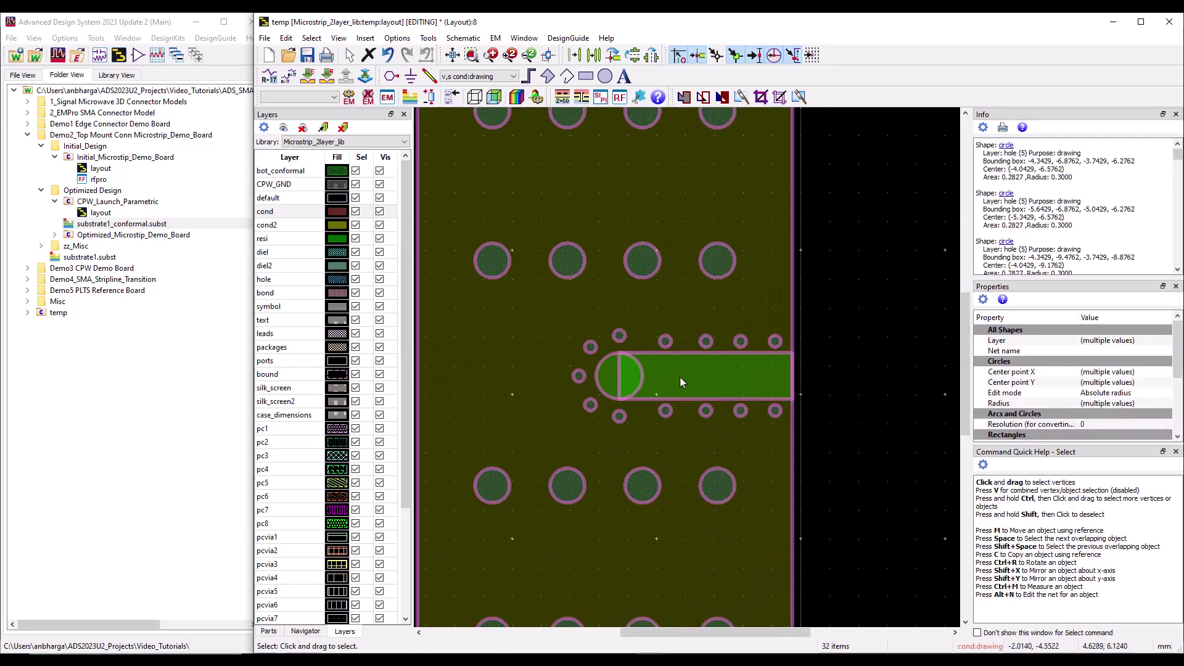
key("m")
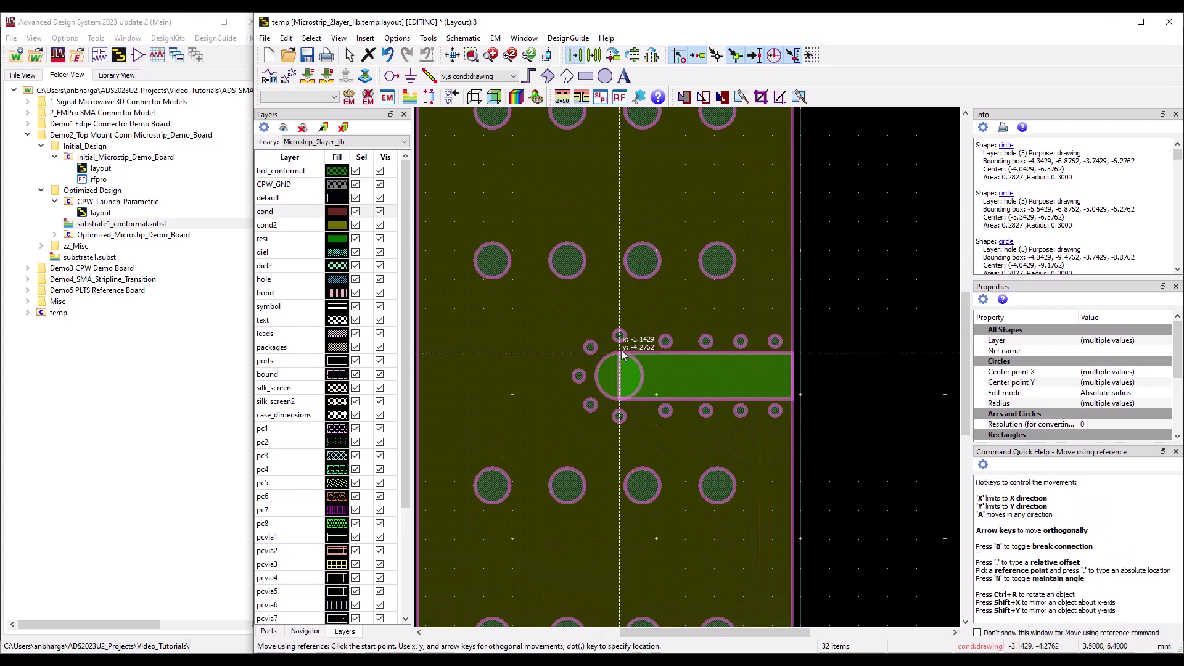
left_click(618, 377)
scroll(665, 373, "down", 3)
scroll(692, 369, "up", 3)
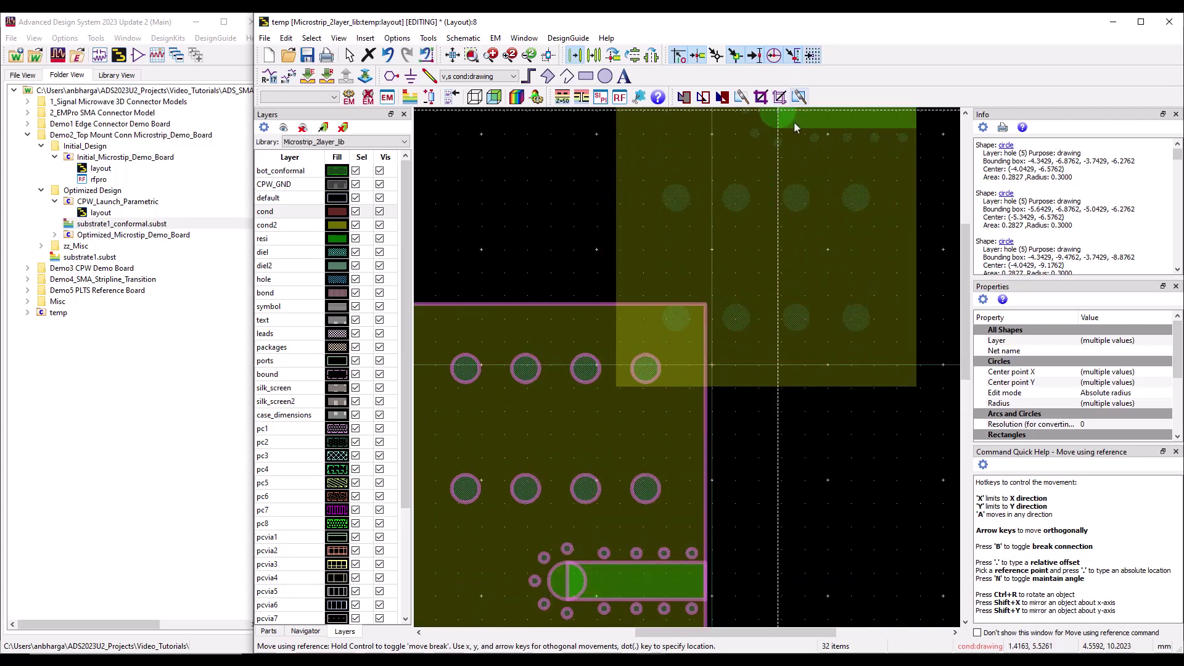
left_click(711, 369)
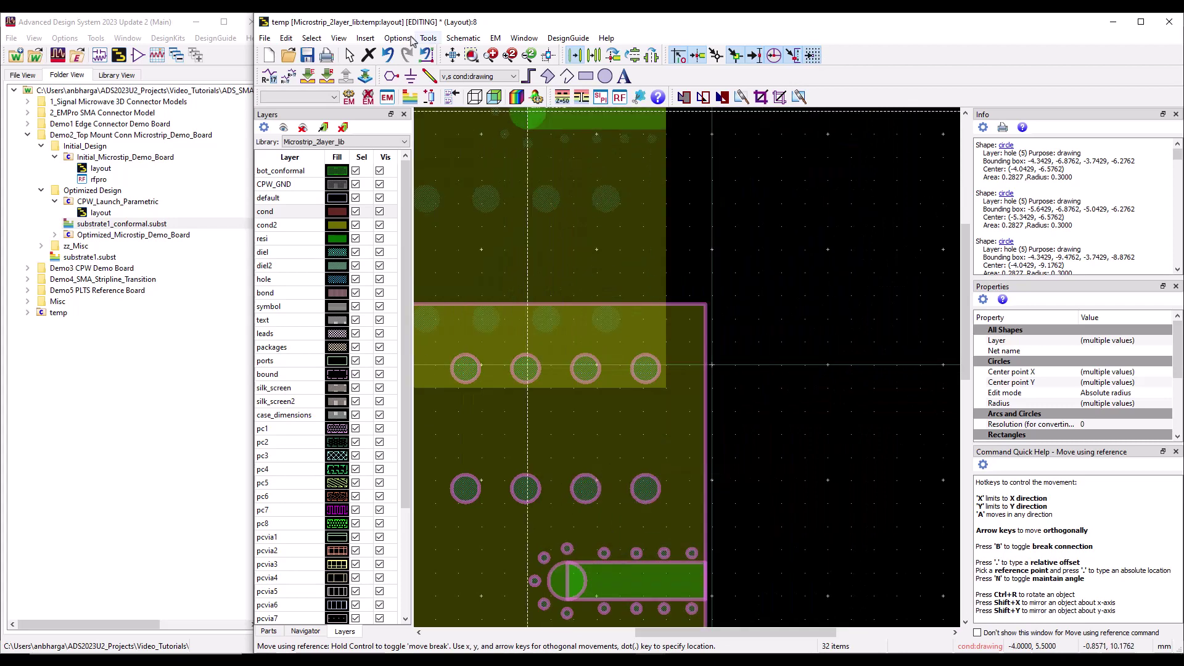
left_click(365, 38)
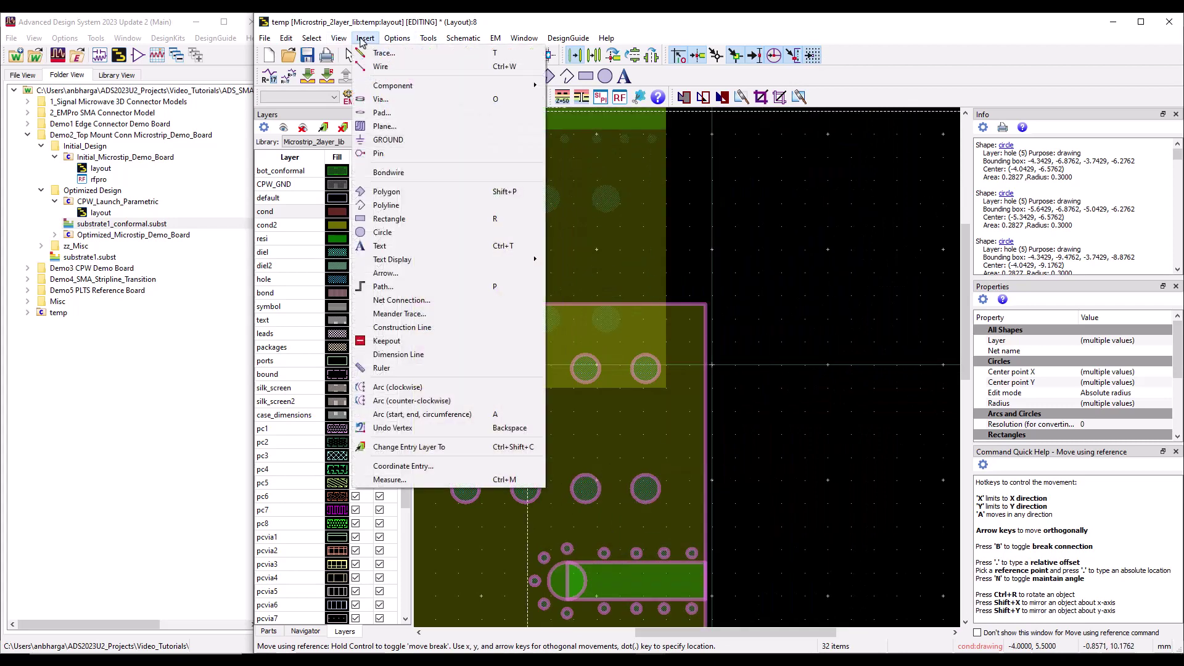
left_click(403, 466)
left_click(20, 316)
type("0")
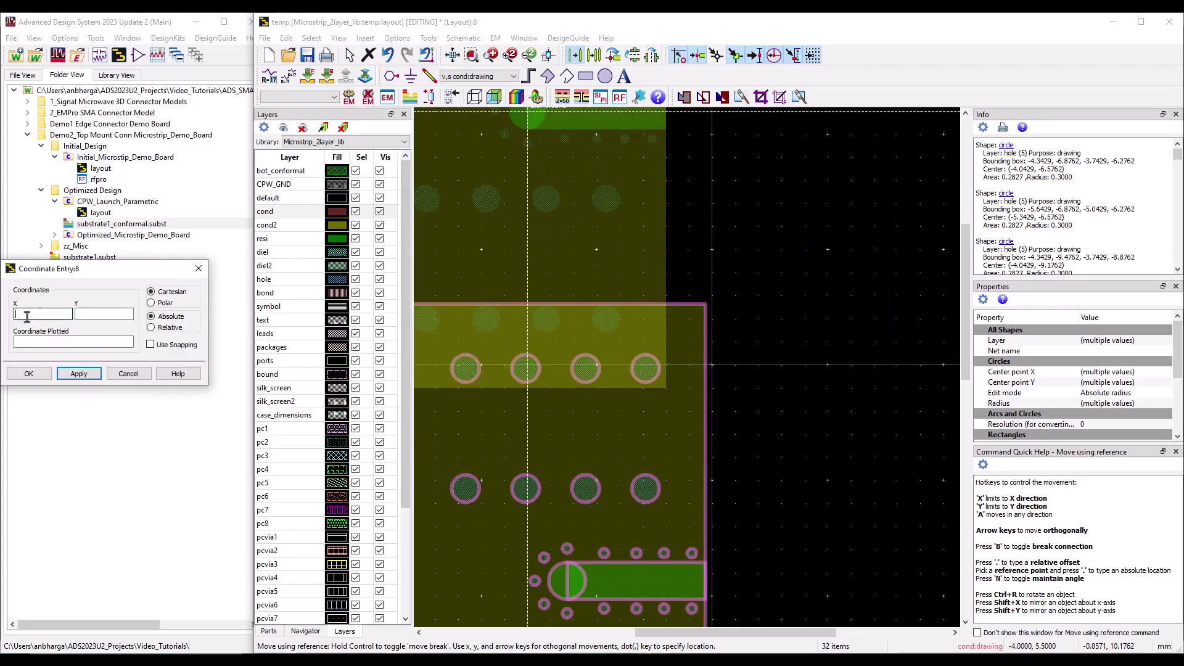
left_click(78, 314)
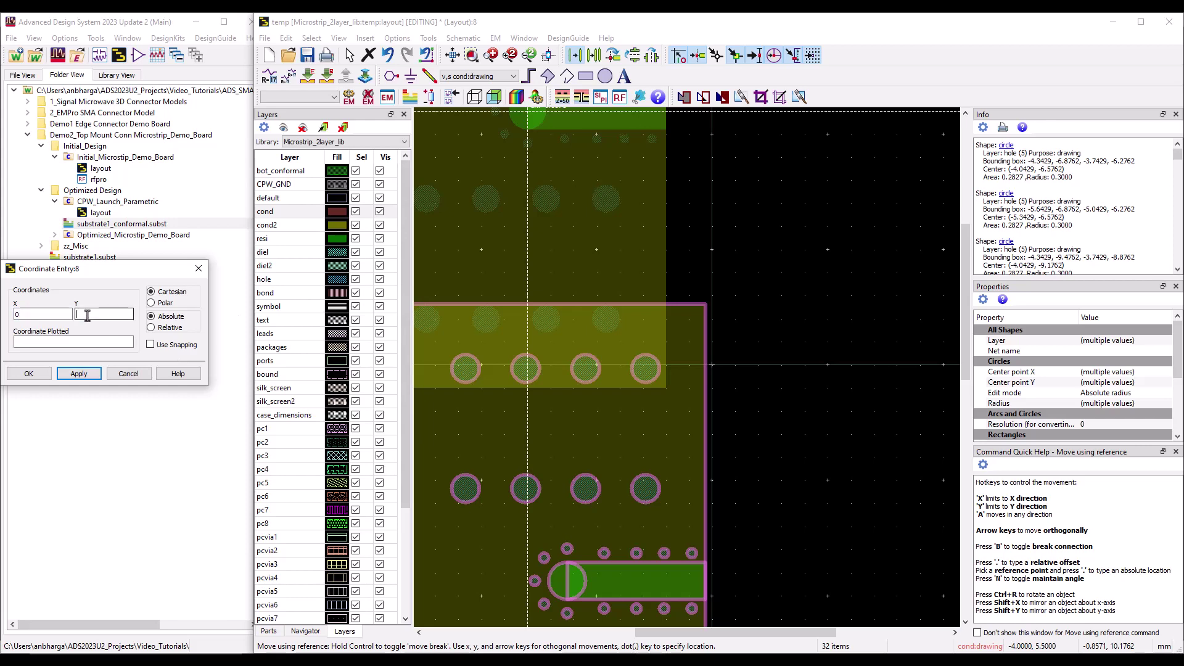
type("0")
left_click(29, 373)
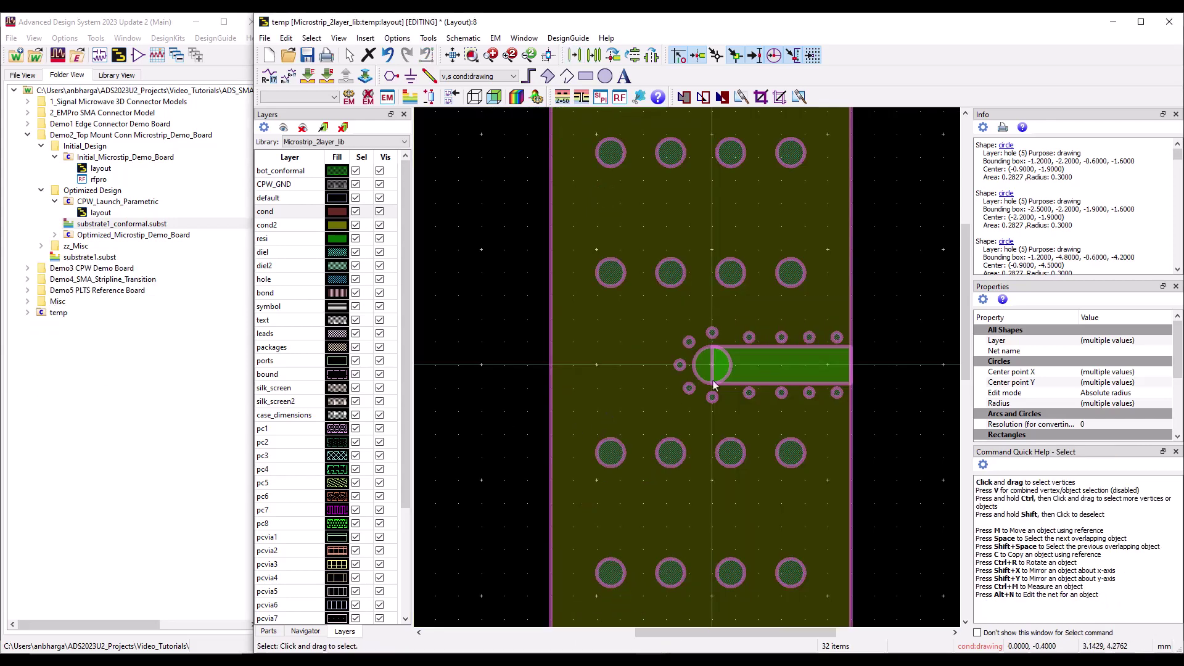
scroll(711, 371, "up", 3)
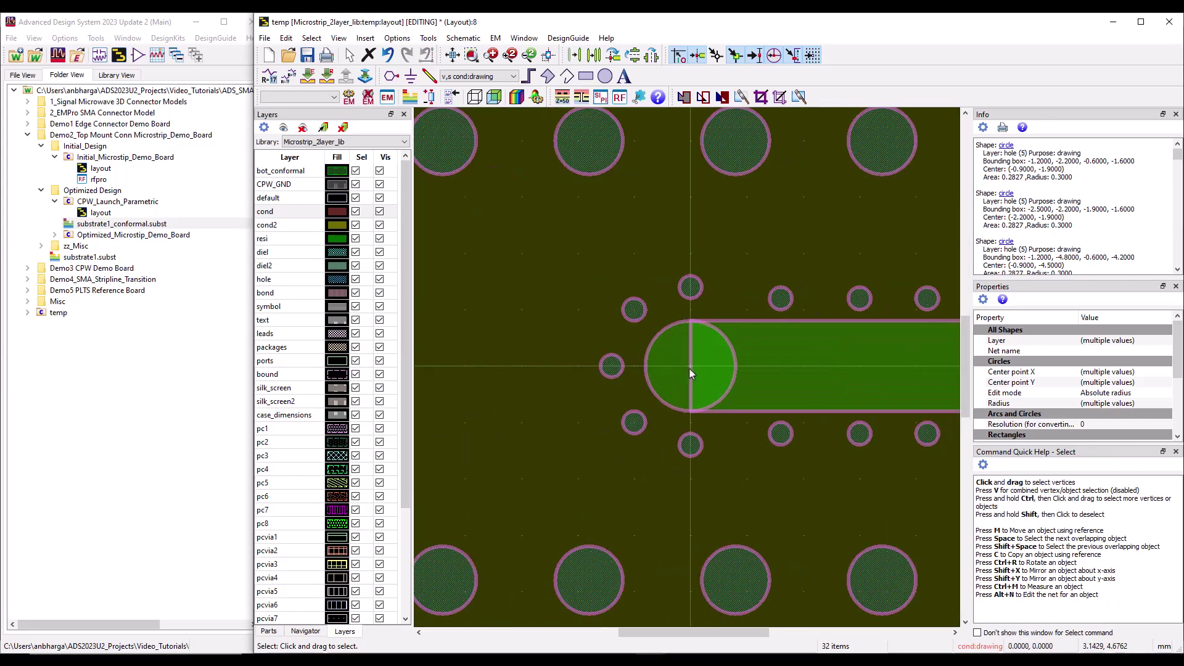
scroll(691, 373, "down", 3)
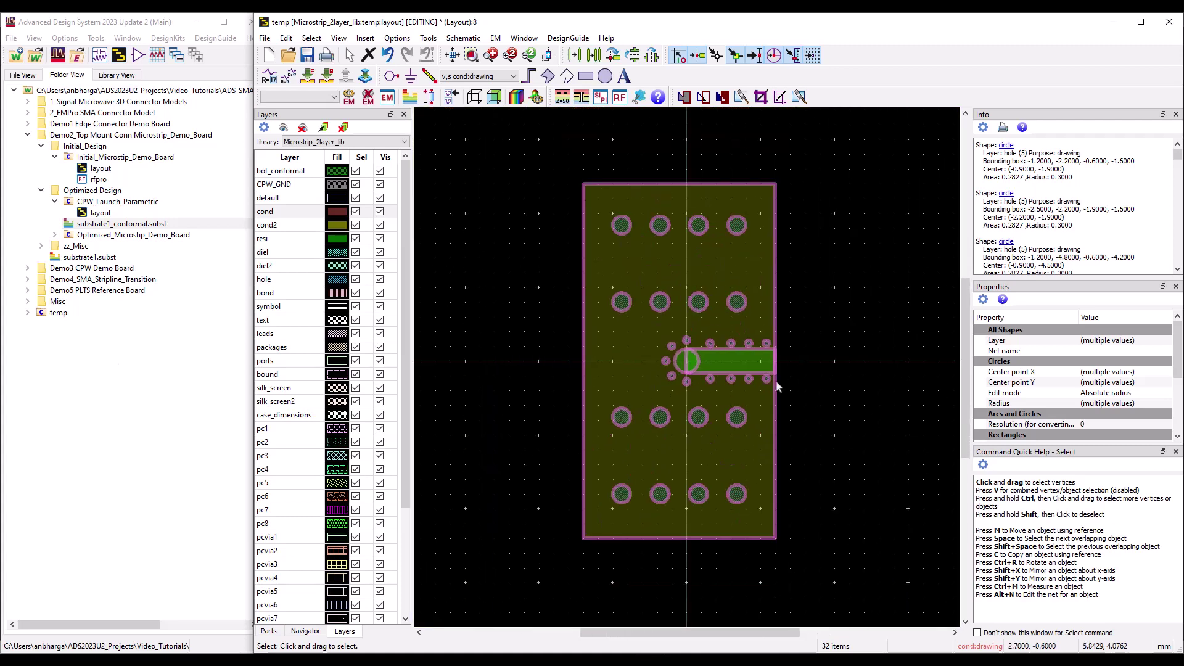
left_click(820, 392)
Open the EM component design parameters for the temp layout
scroll(740, 373, "up", 3)
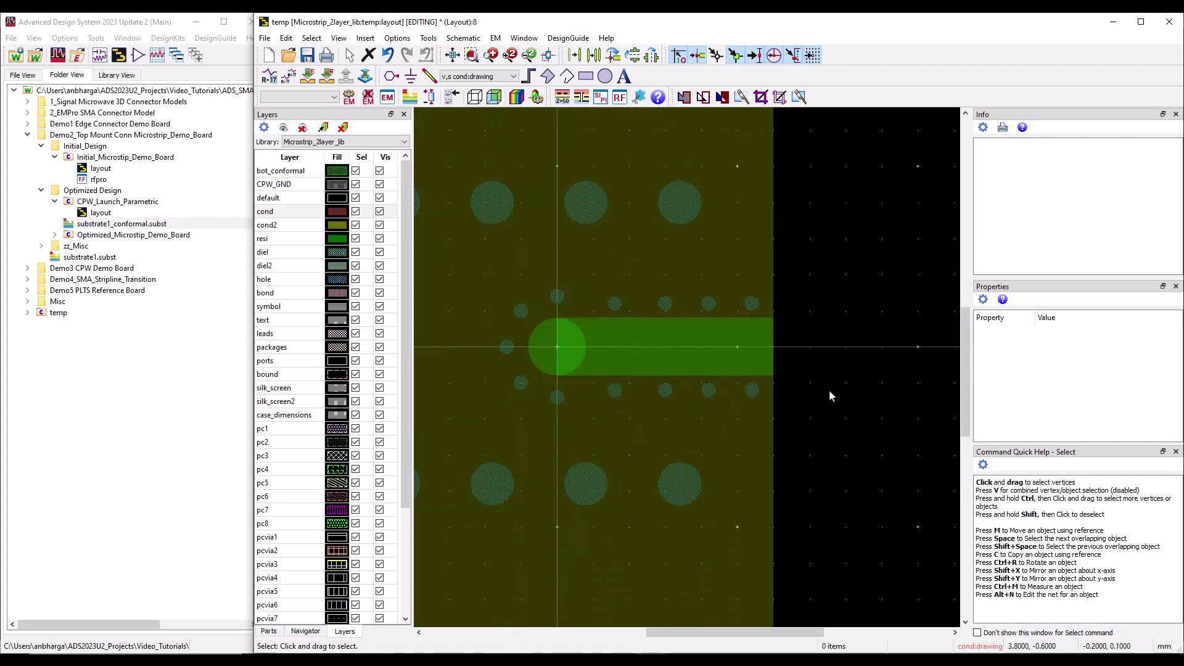
left_click_drag(829, 392, 872, 429)
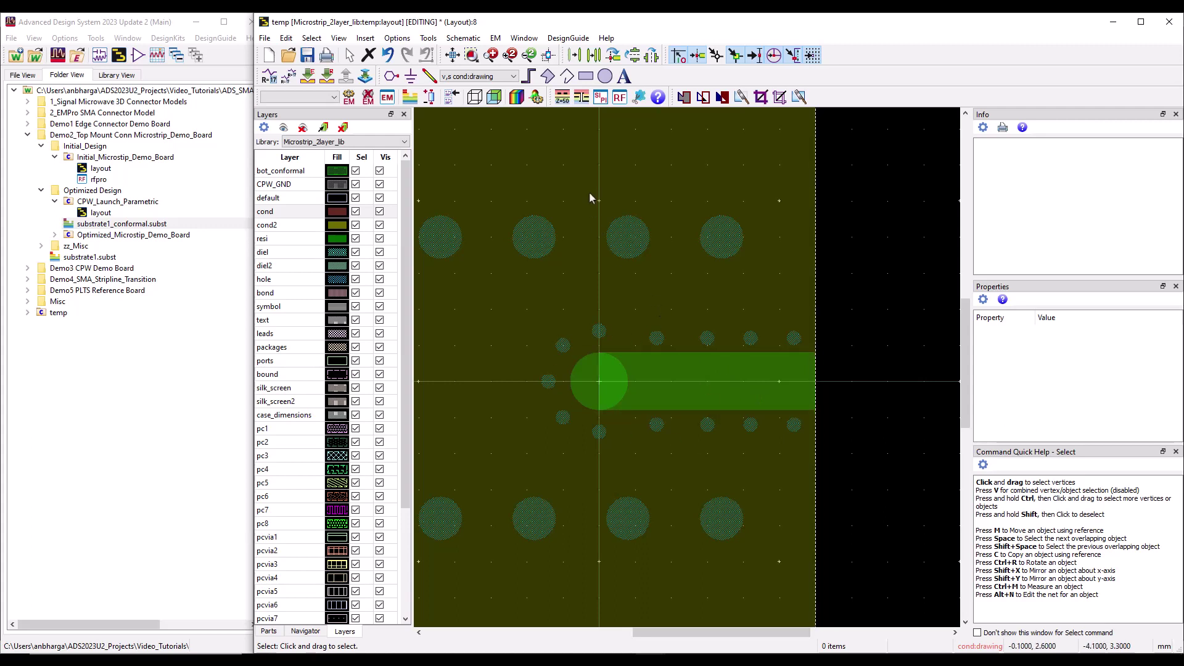
left_click(495, 40)
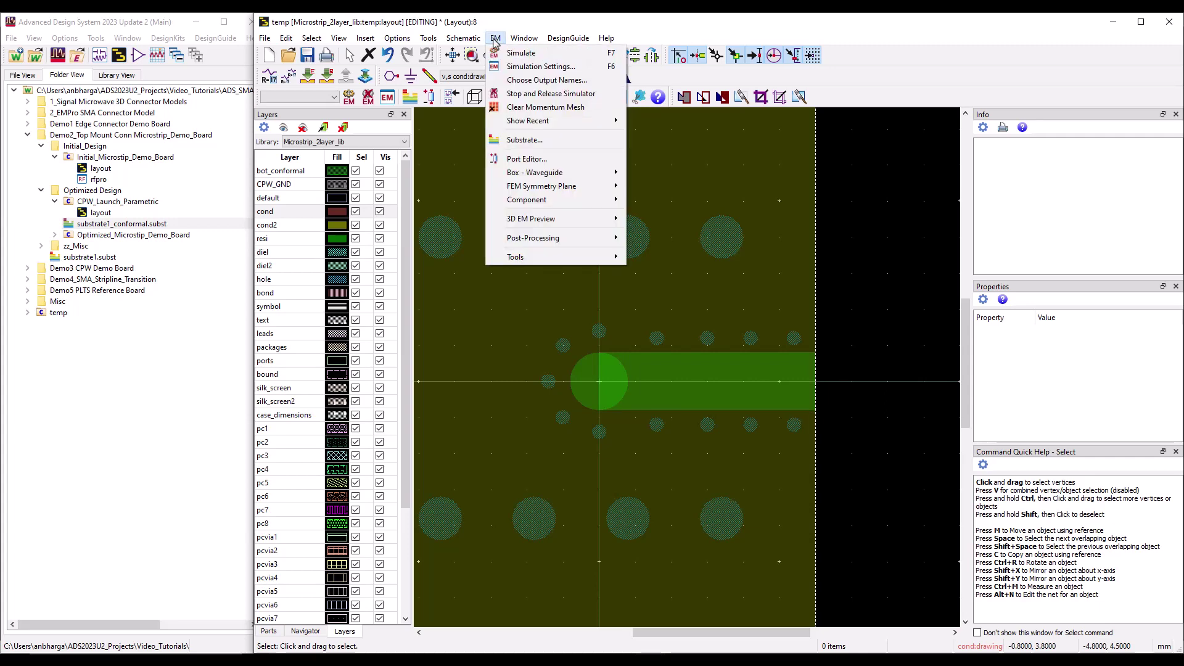
mouse_move(535, 201)
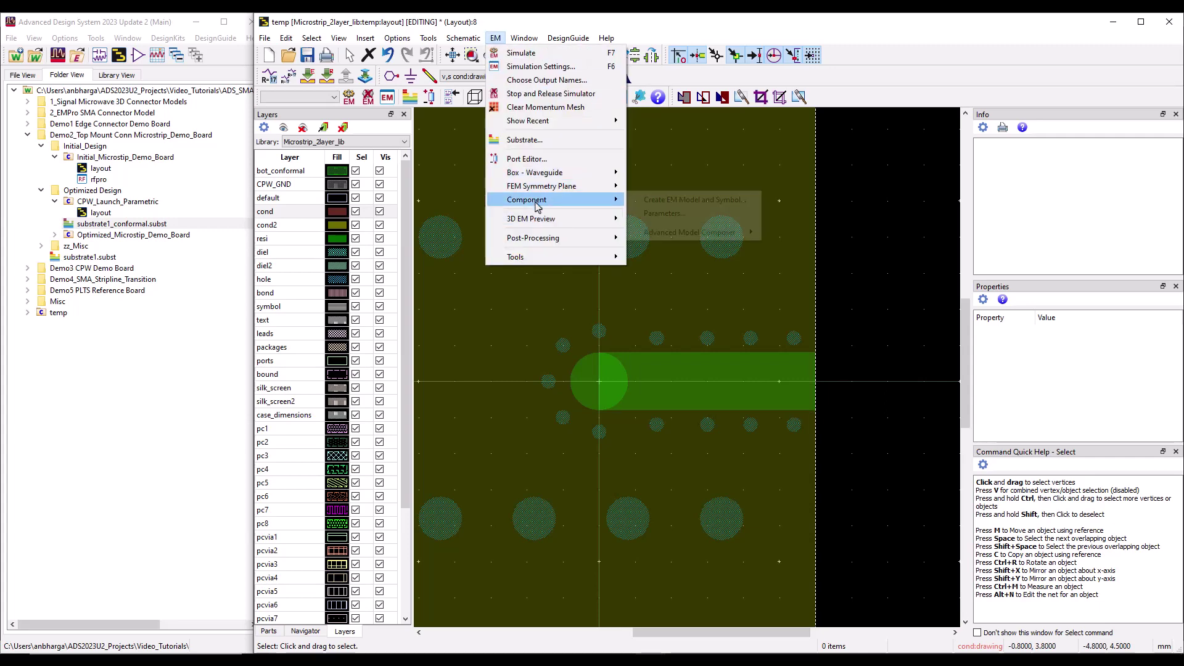
left_click(654, 216)
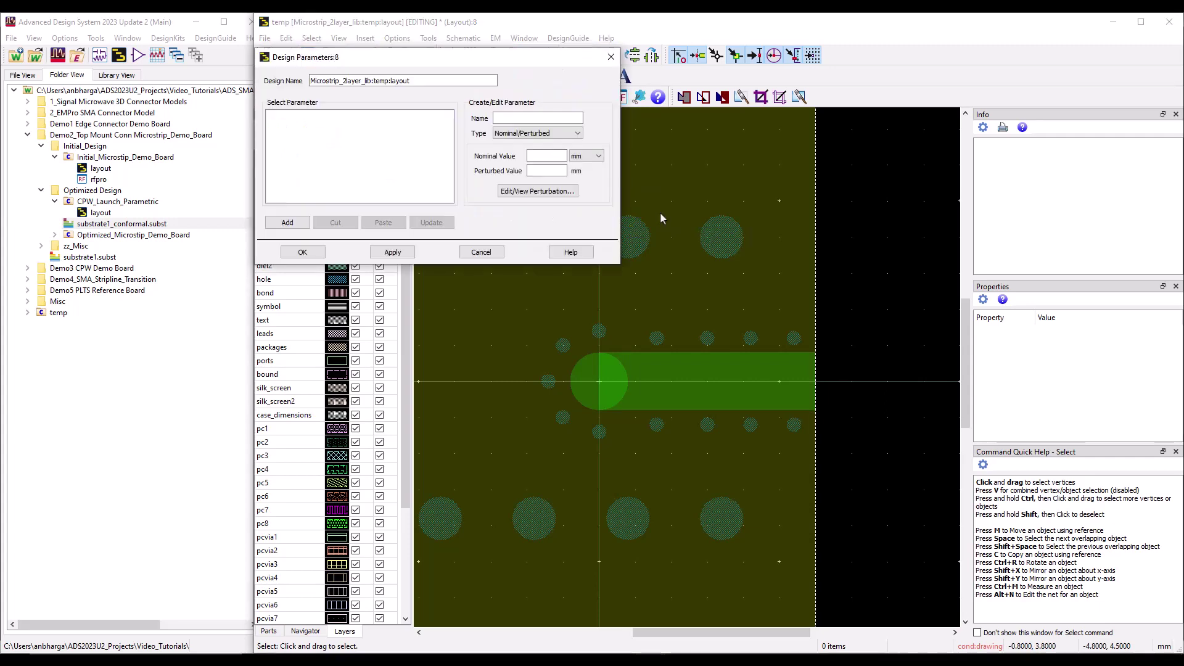
left_click_drag(502, 58, 441, 123)
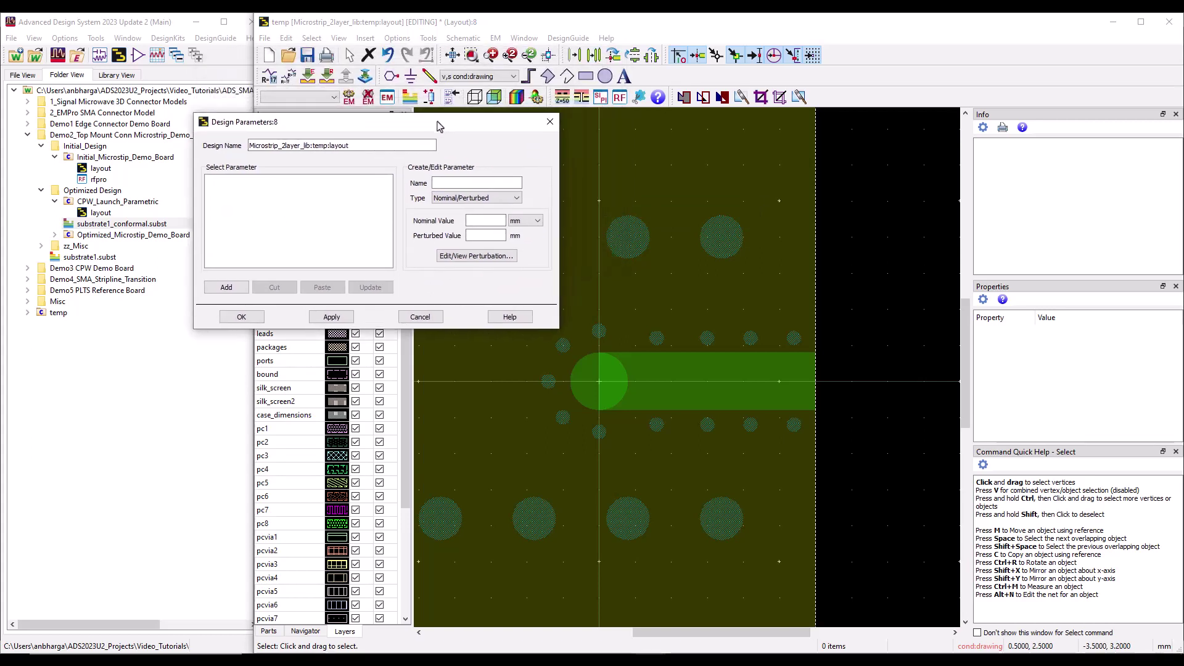
Name the new design parameter clearance and keep its type as Nominal/Perturbed
left_click(497, 198)
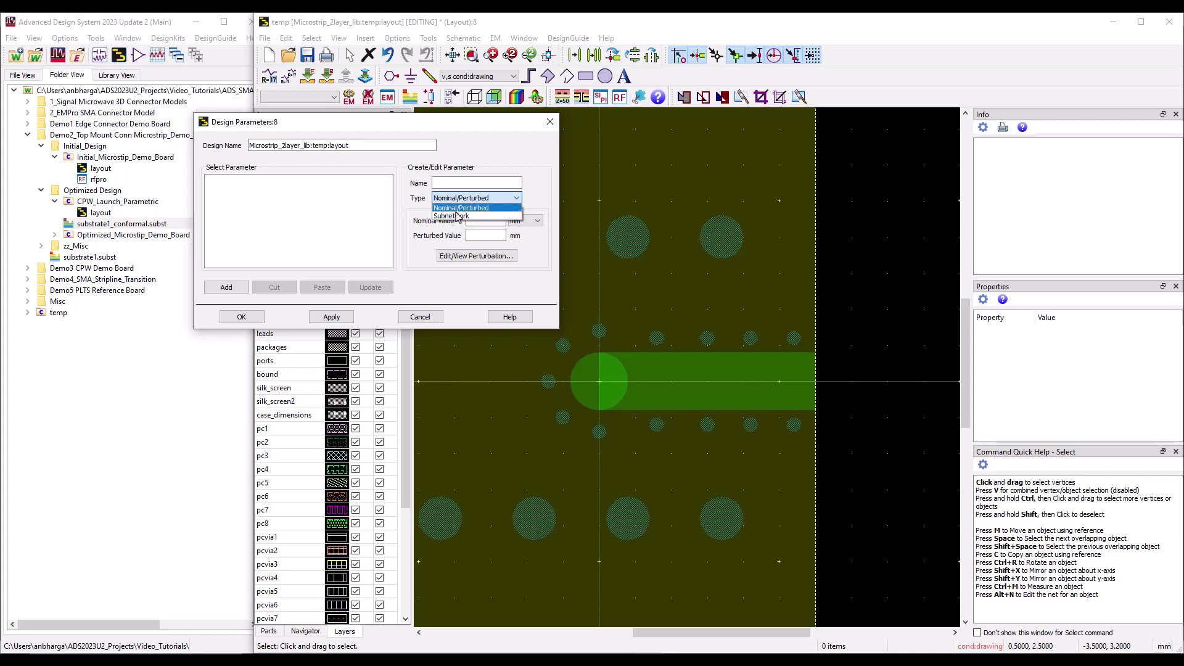
left_click(458, 210)
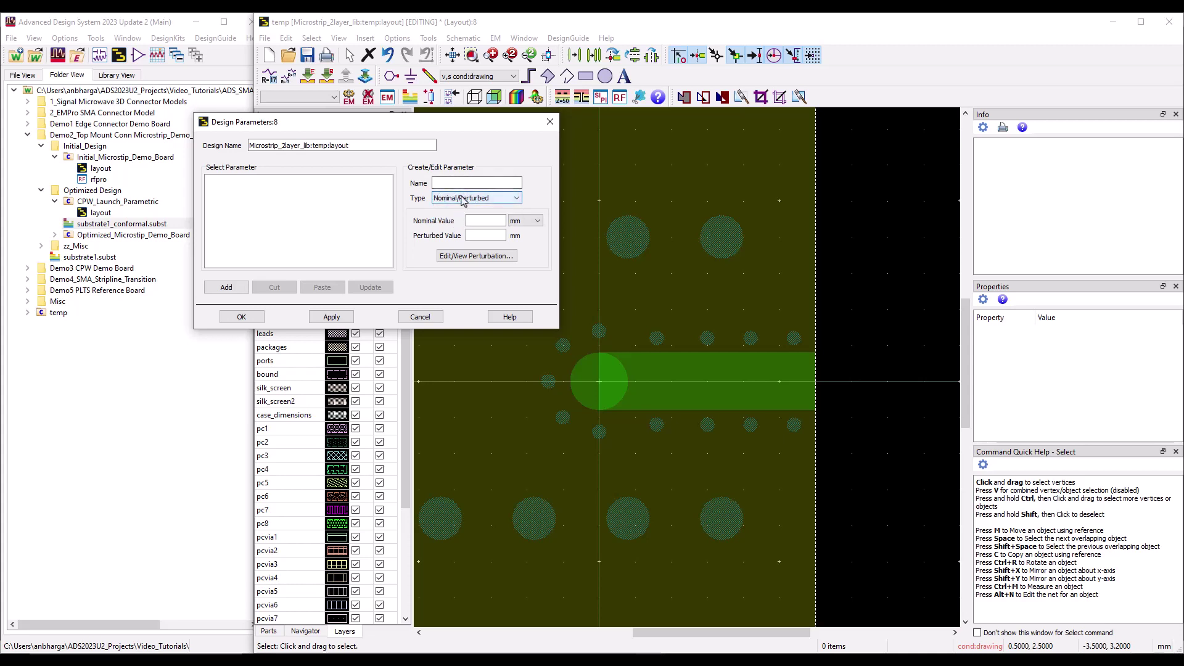
left_click(461, 181)
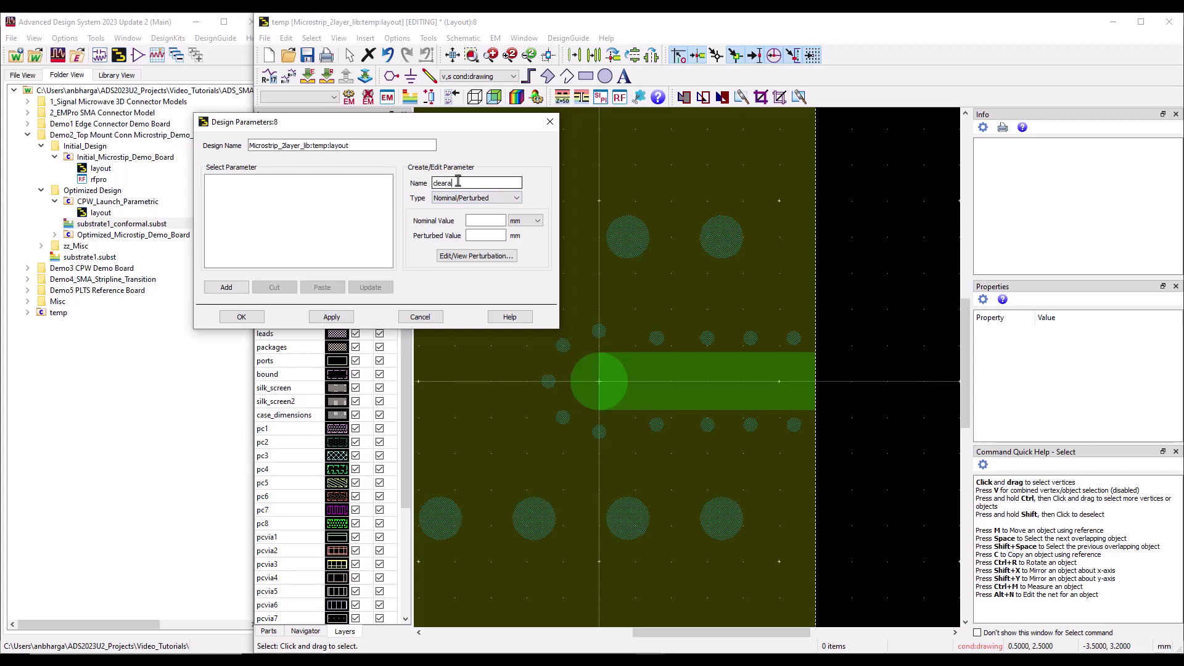
key("Tab")
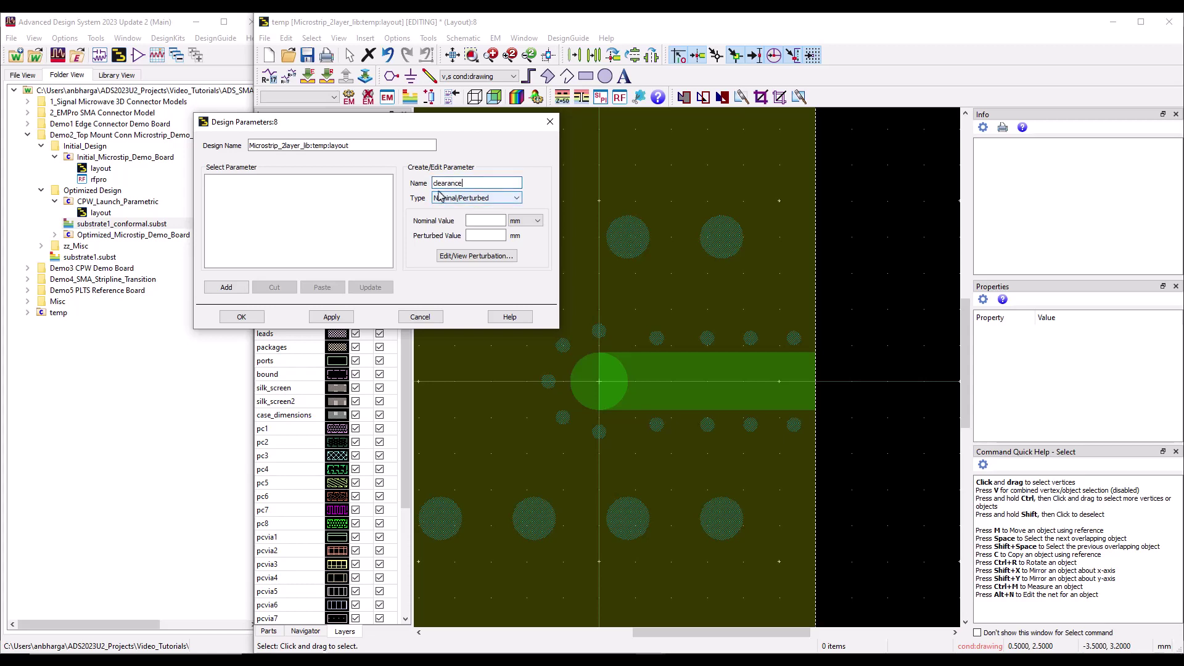
left_click(456, 183)
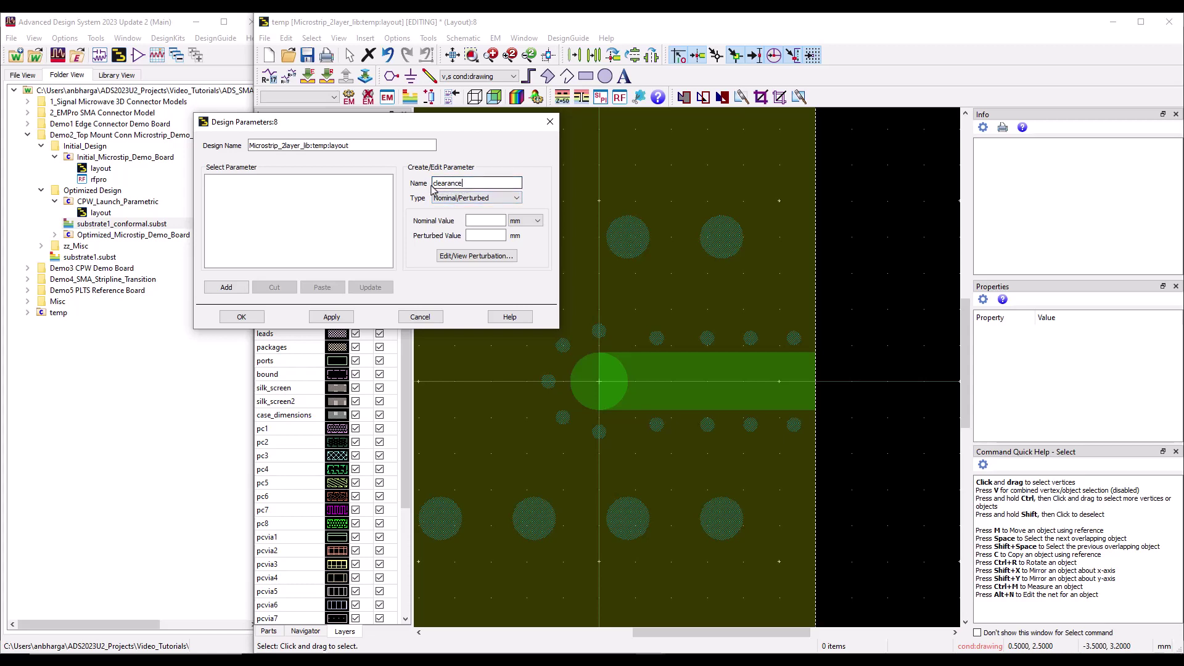
Check the slot rectangle's height, then add the clearance parameter with nominal value 0.8 mm and perturbed value 1 mm
left_click(711, 395)
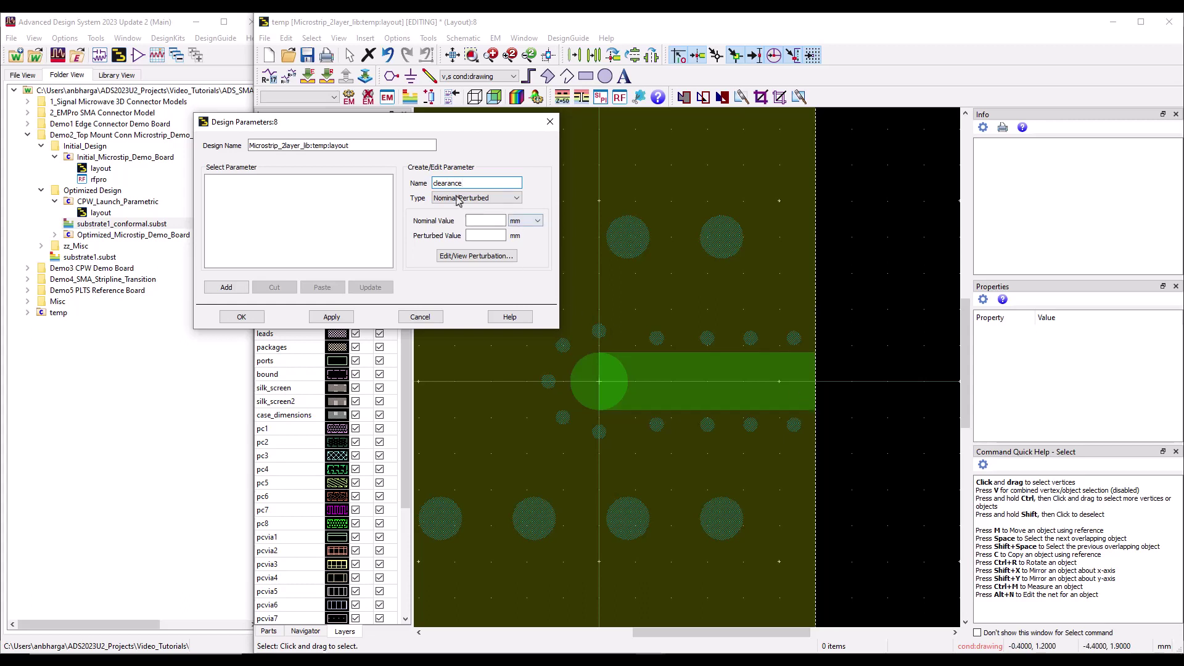
left_click(744, 399)
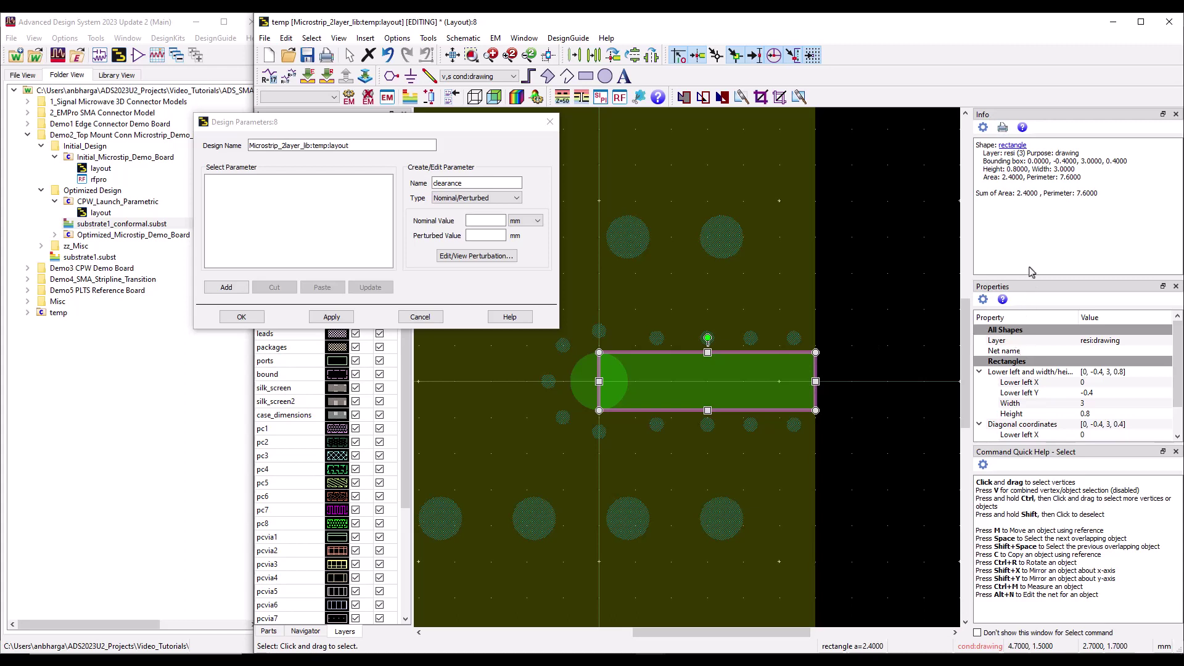
right_click(875, 97)
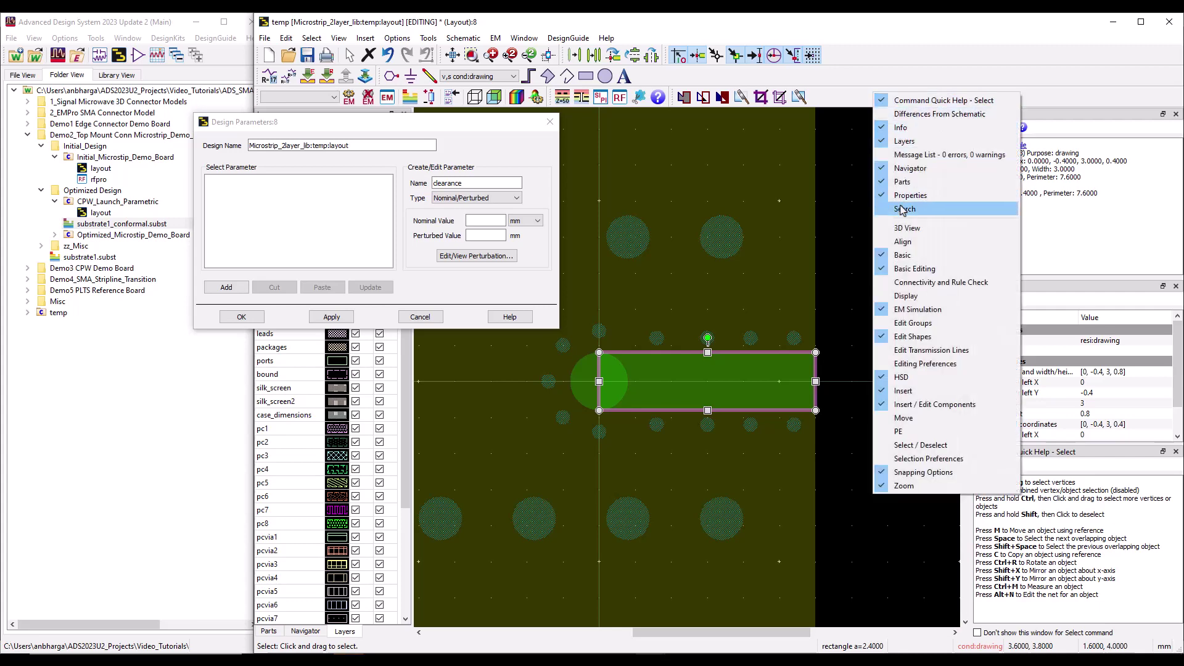
left_click(932, 79)
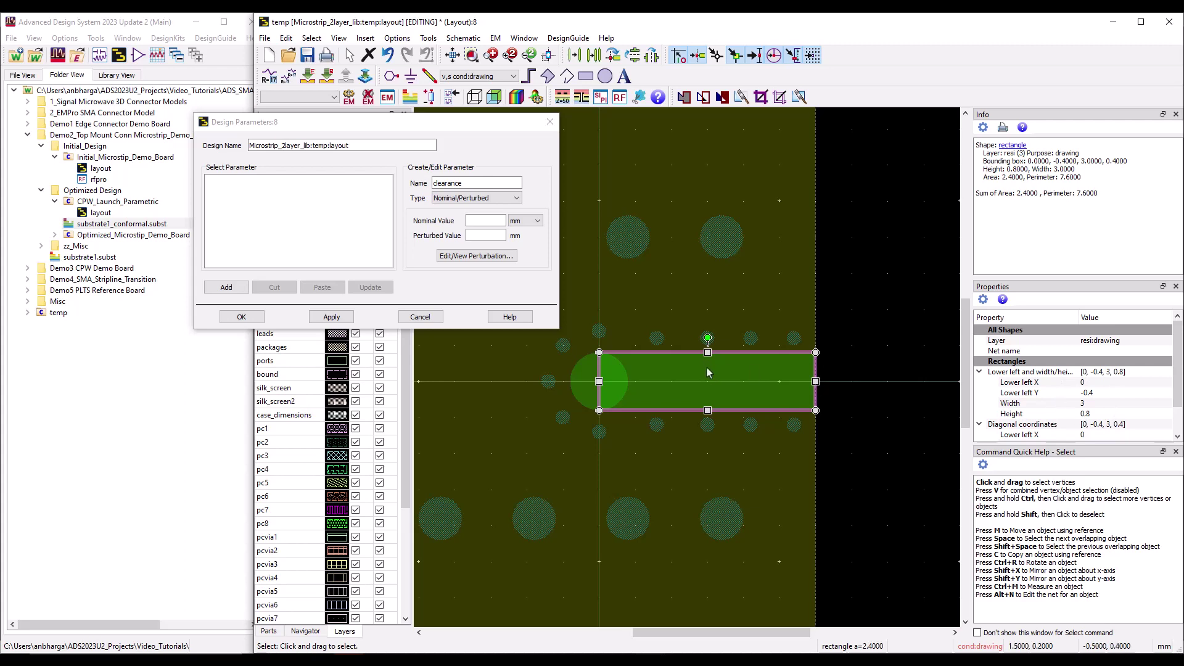
left_click(487, 221)
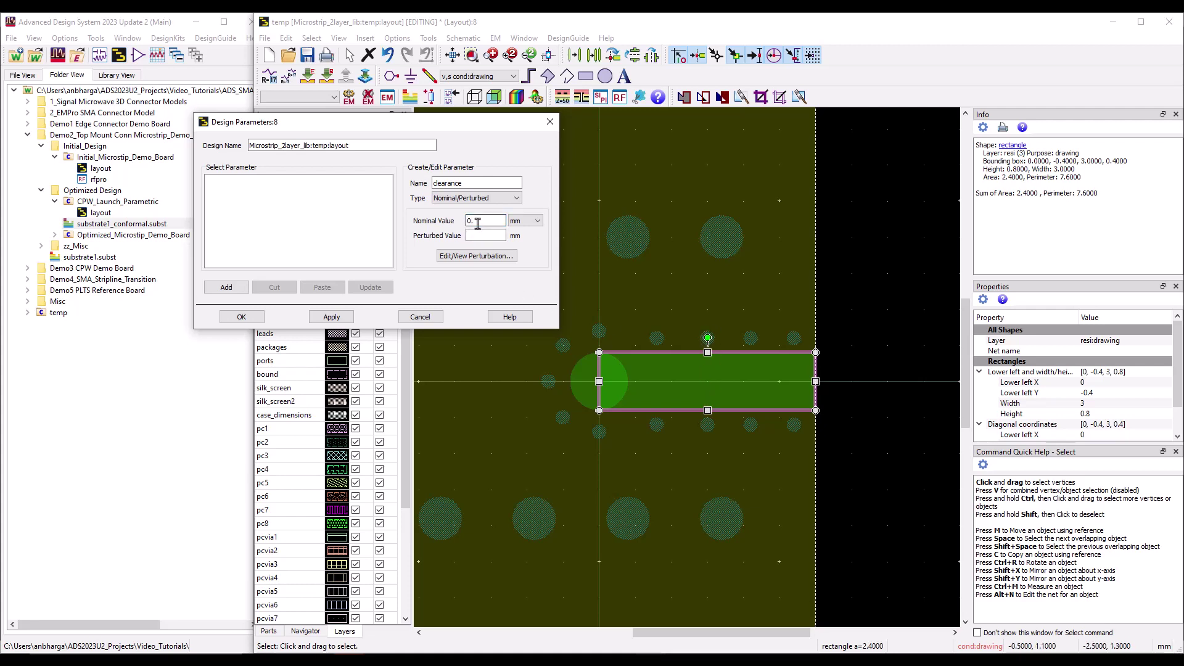
left_click(489, 235)
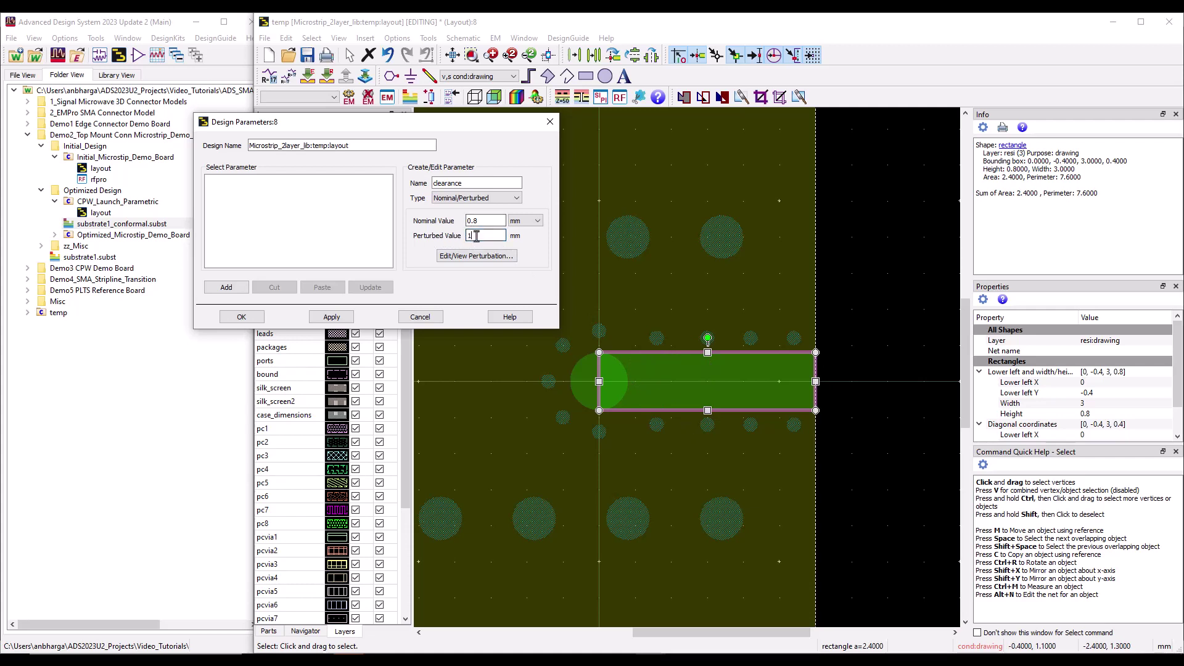
left_click(227, 288)
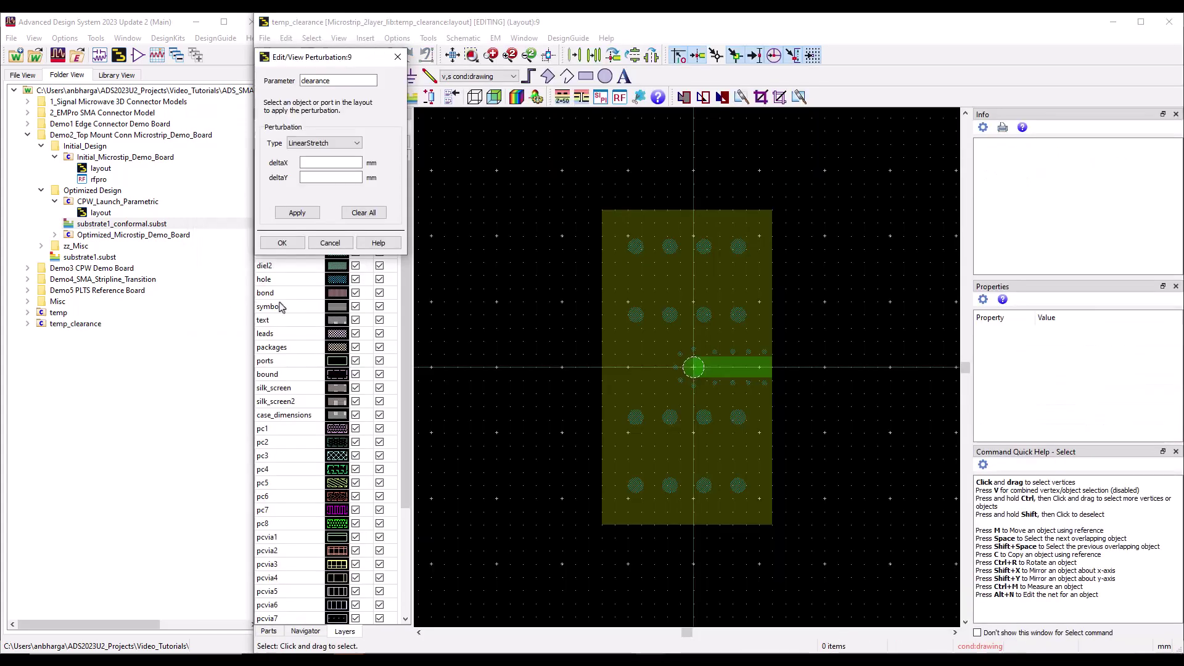
Examine the slot rectangle and the surrounding small vias in the clearance perturbation layout
left_click(710, 367)
scroll(715, 367, "up", 2)
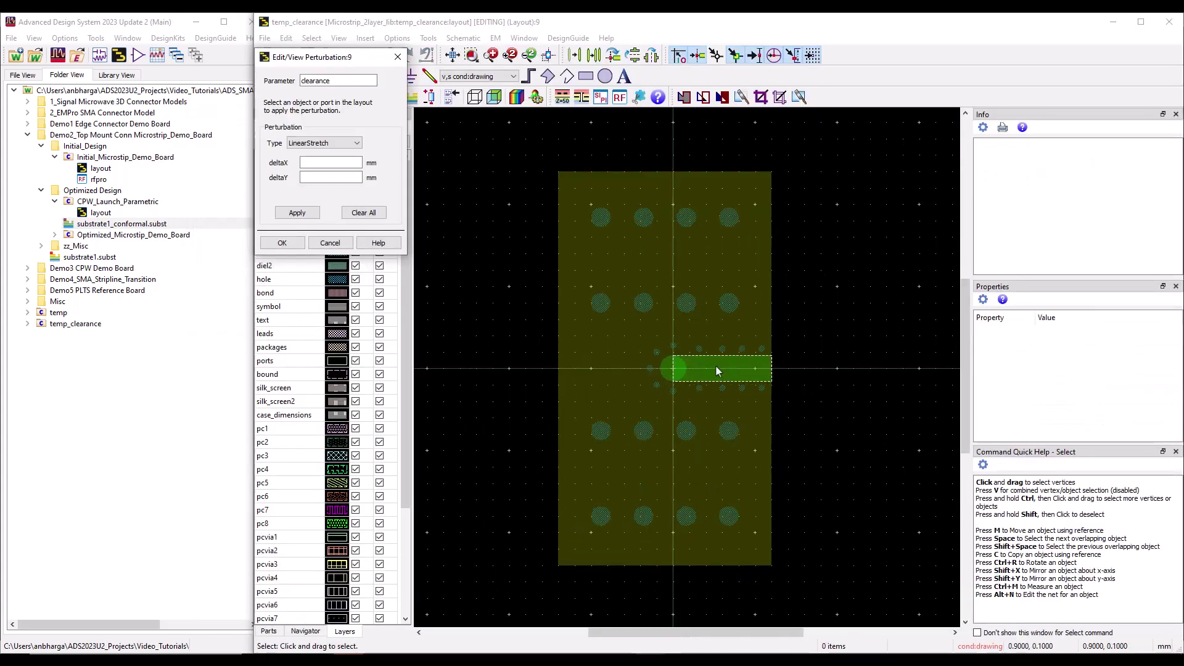
scroll(697, 391, "down", 1)
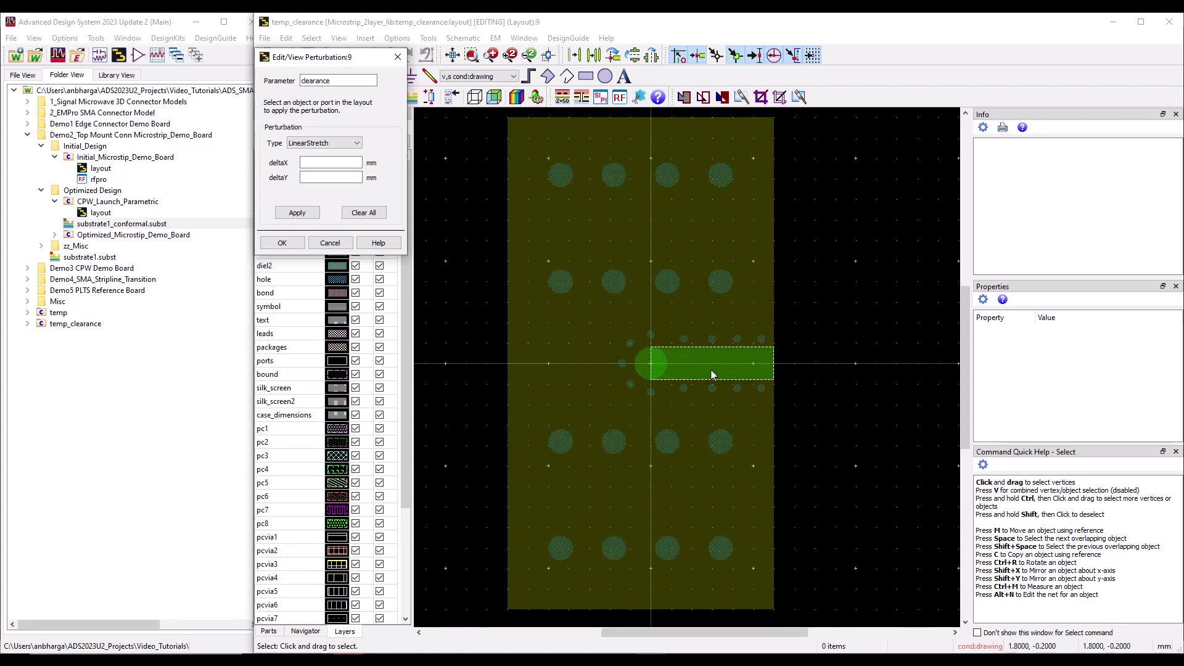
left_click(750, 389)
left_click(733, 377)
scroll(726, 364, "up", 1)
left_click(816, 385)
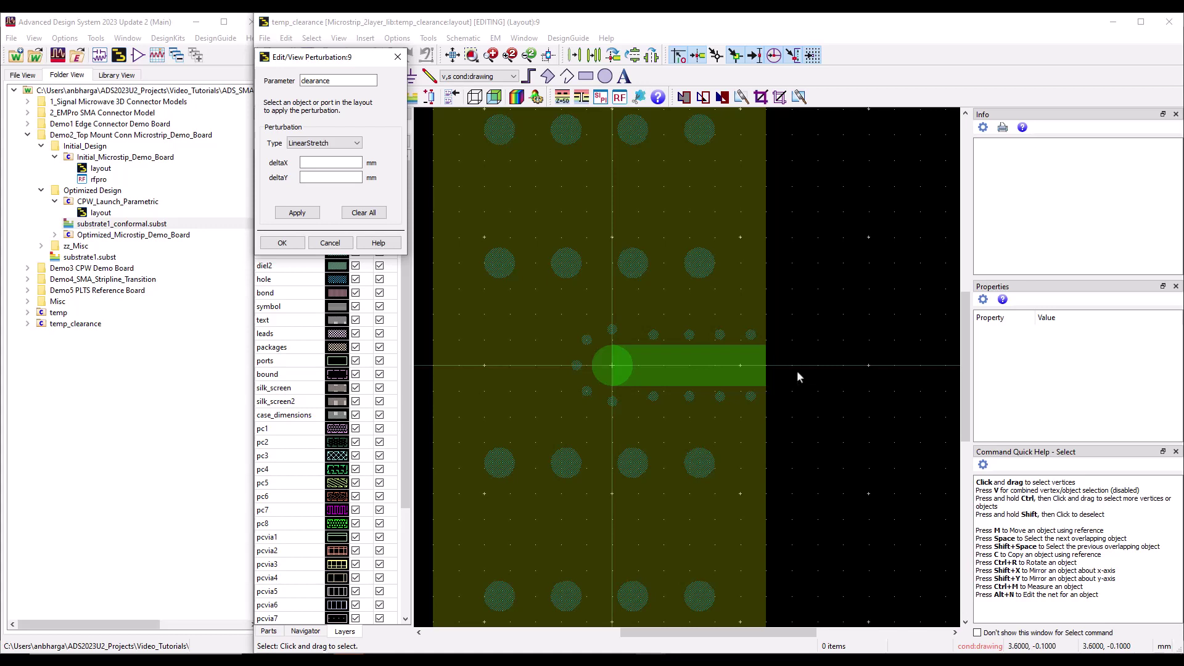
left_click(681, 381)
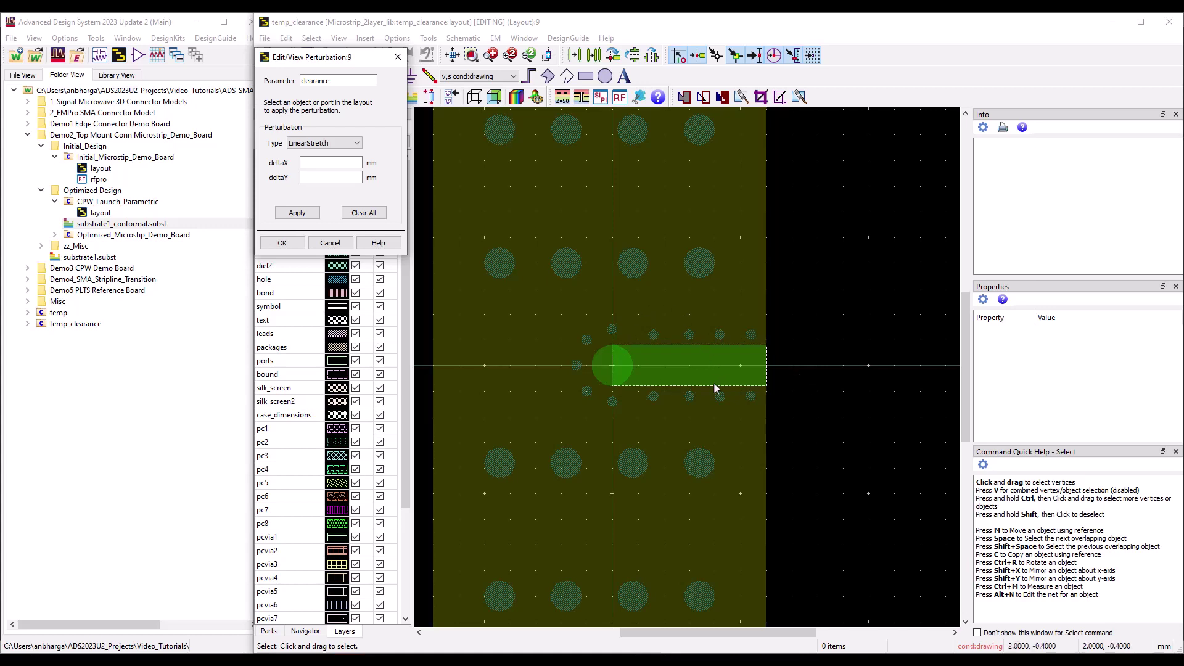
scroll(660, 375, "up", 1)
left_click(728, 401)
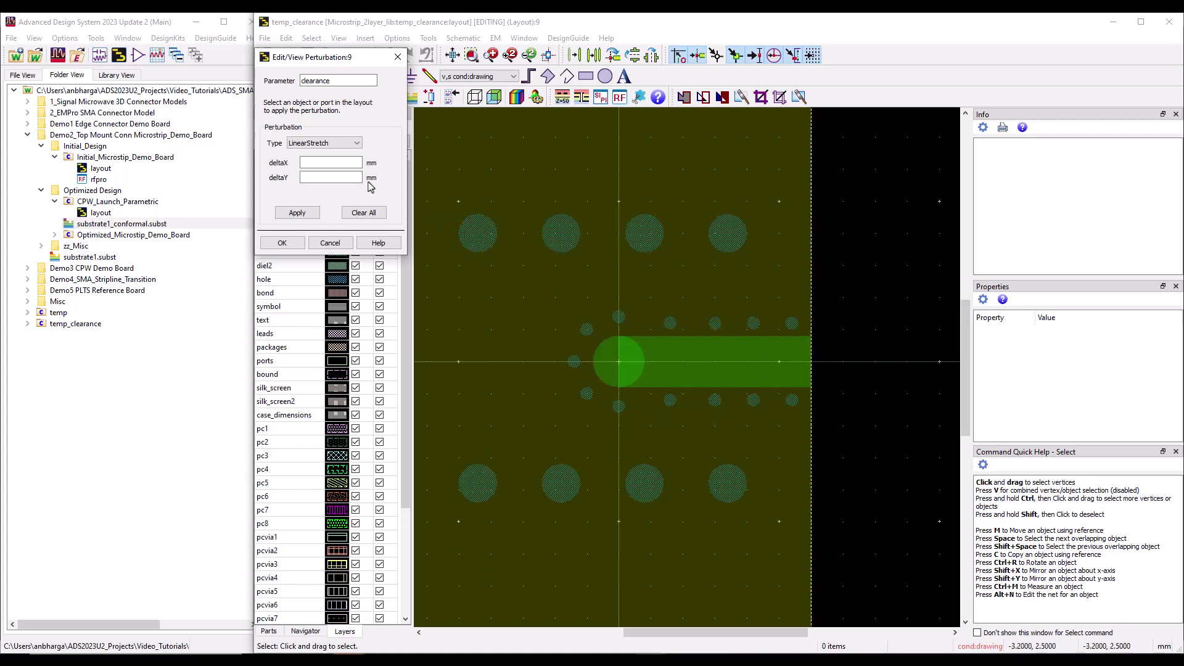
Set the clearance perturbation to LinearStretch with deltaX 0 mm and deltaY 0.1 mm
left_click(357, 145)
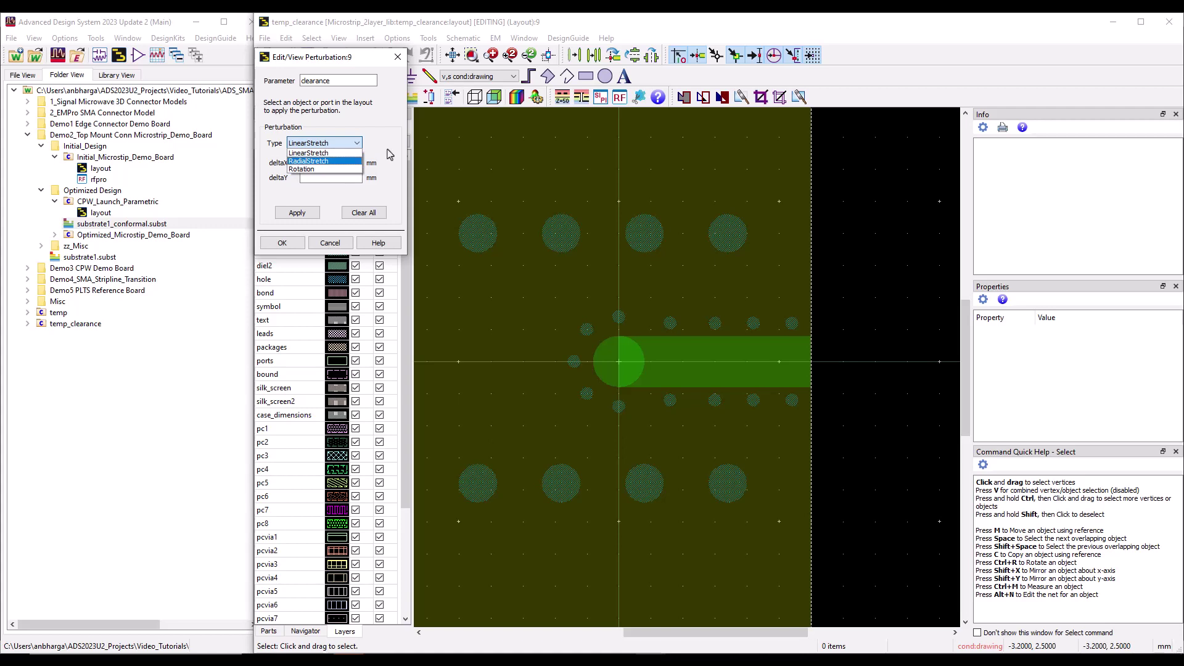
left_click(329, 153)
left_click(684, 353)
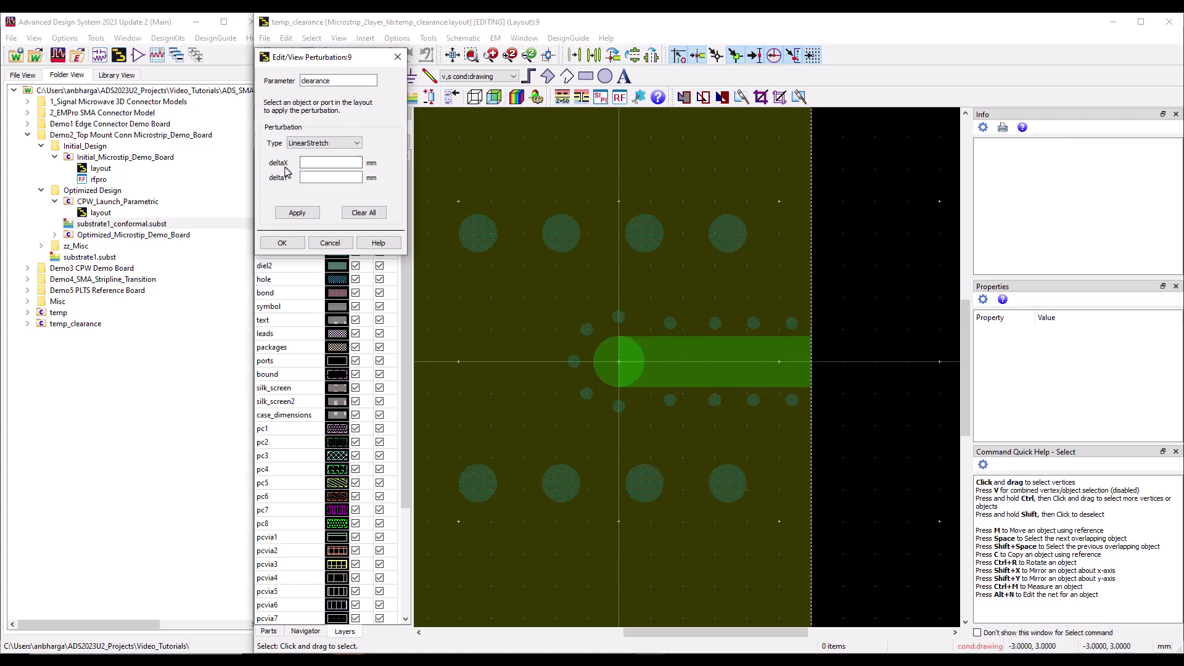
left_click(321, 164)
left_click(302, 177)
type("1")
left_click(840, 330)
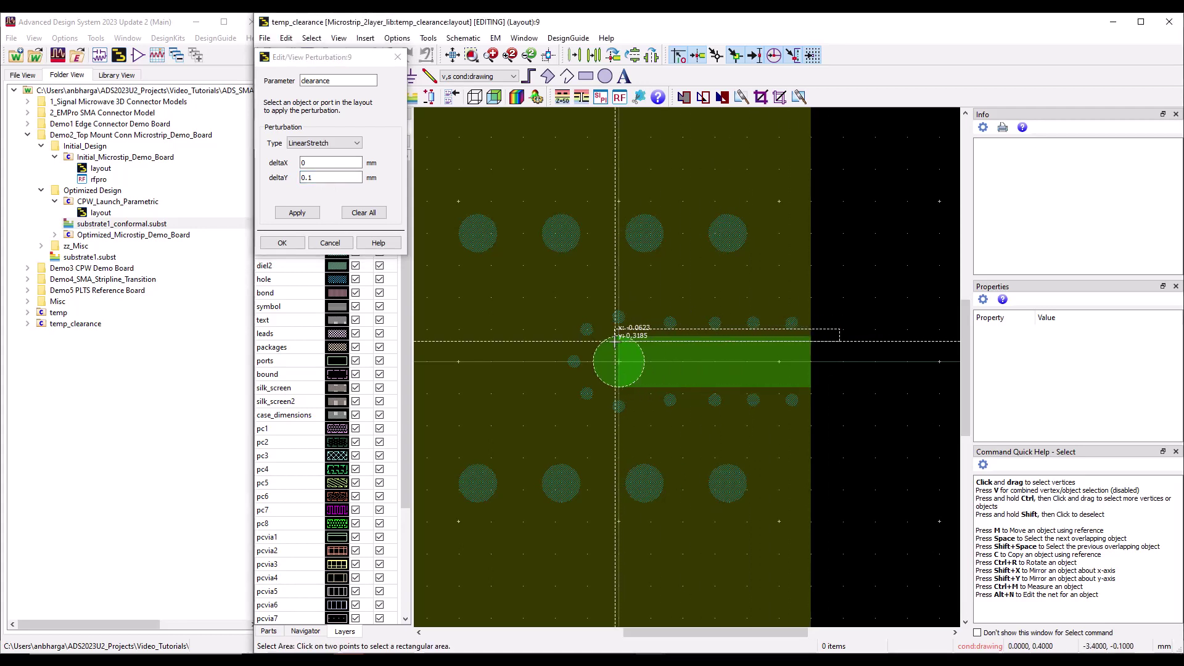
left_click(620, 344)
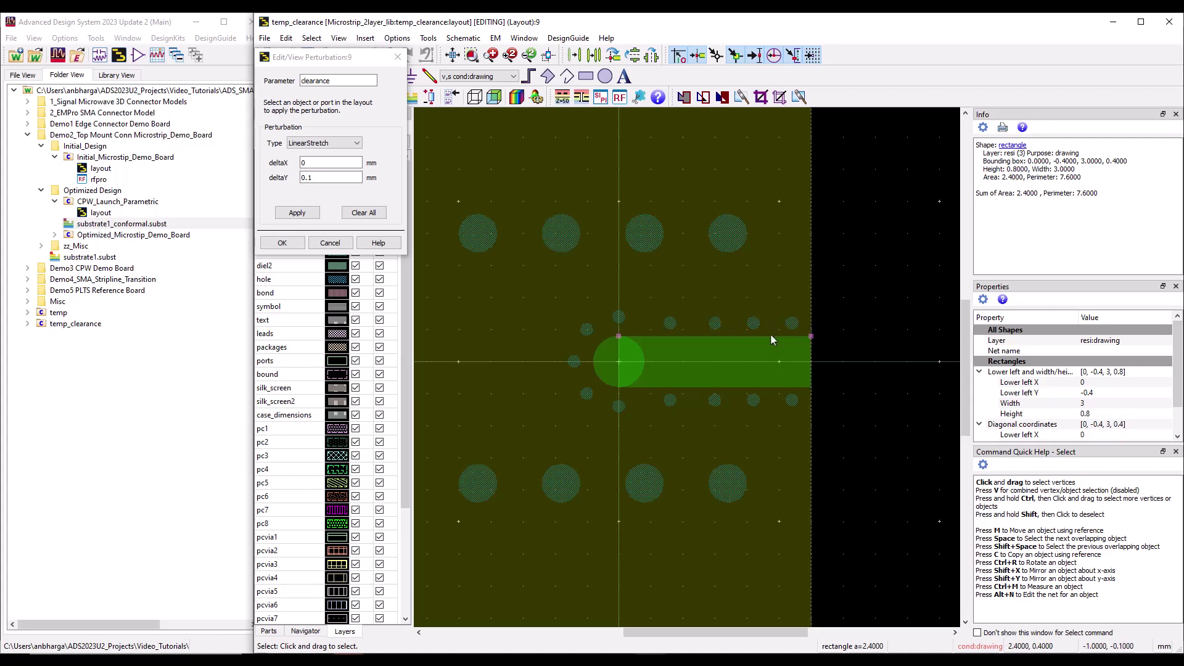
left_click(835, 311)
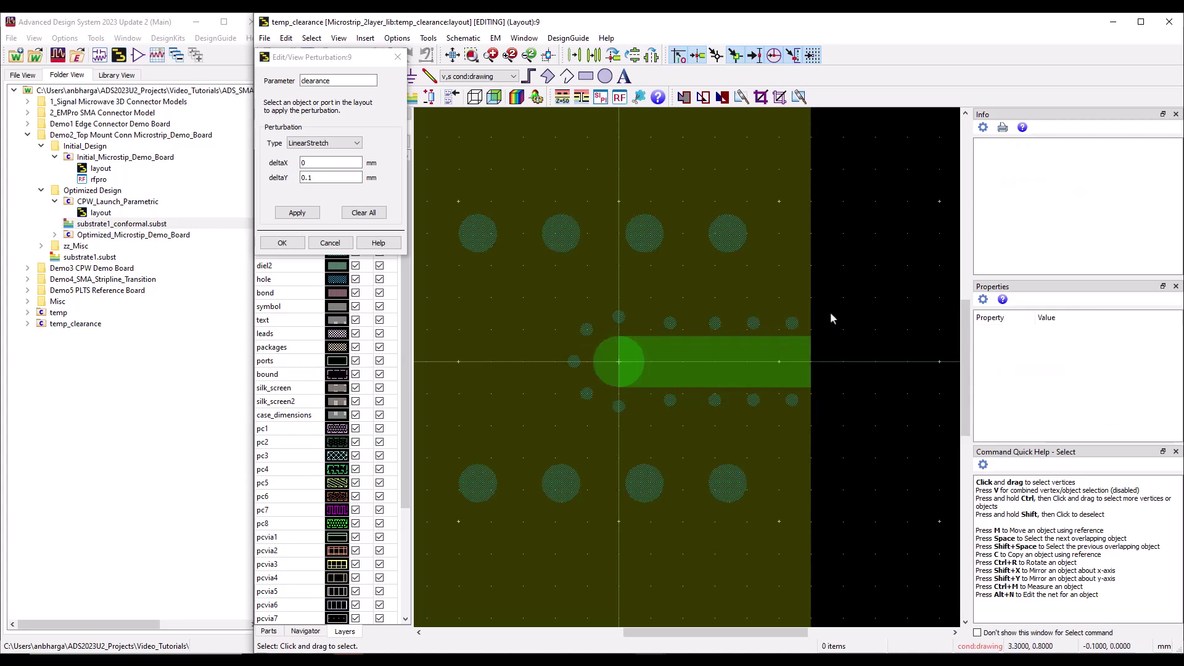
left_click_drag(834, 302, 617, 349)
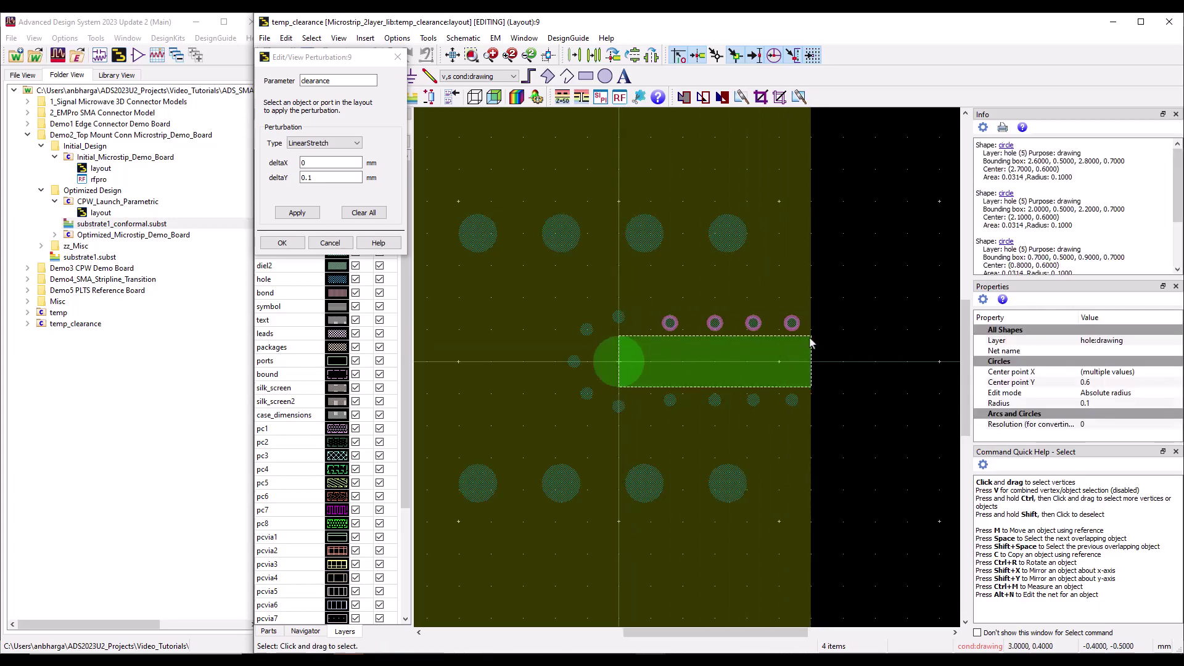
left_click(835, 333)
left_click_drag(854, 298, 615, 360)
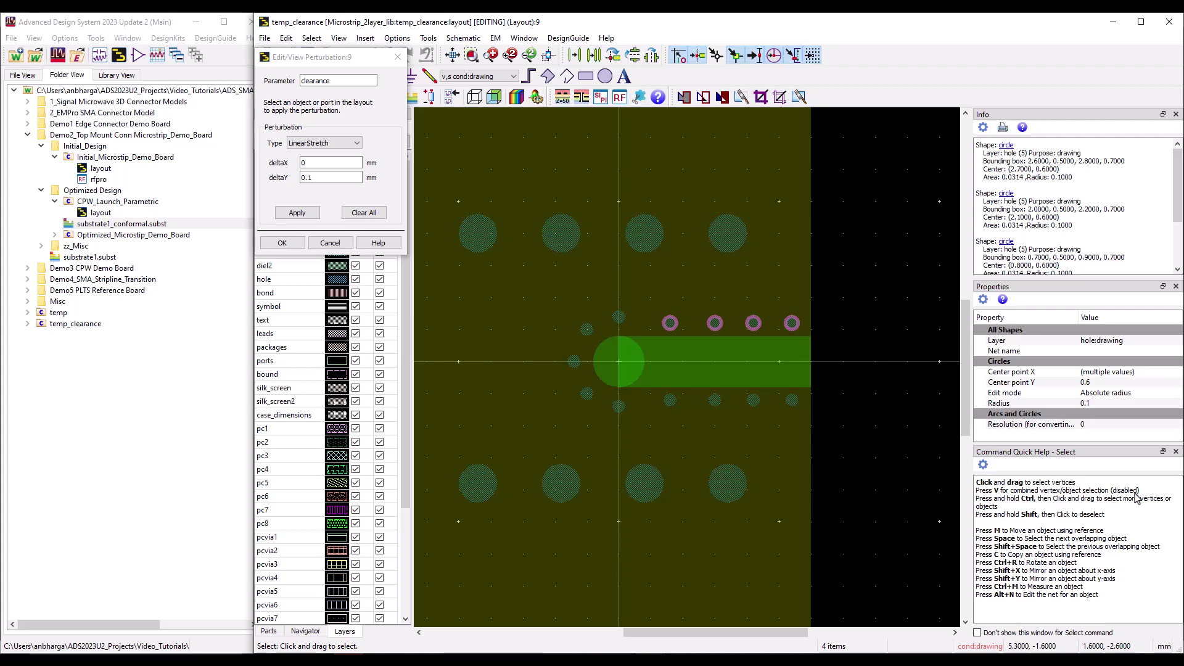
left_click(835, 345)
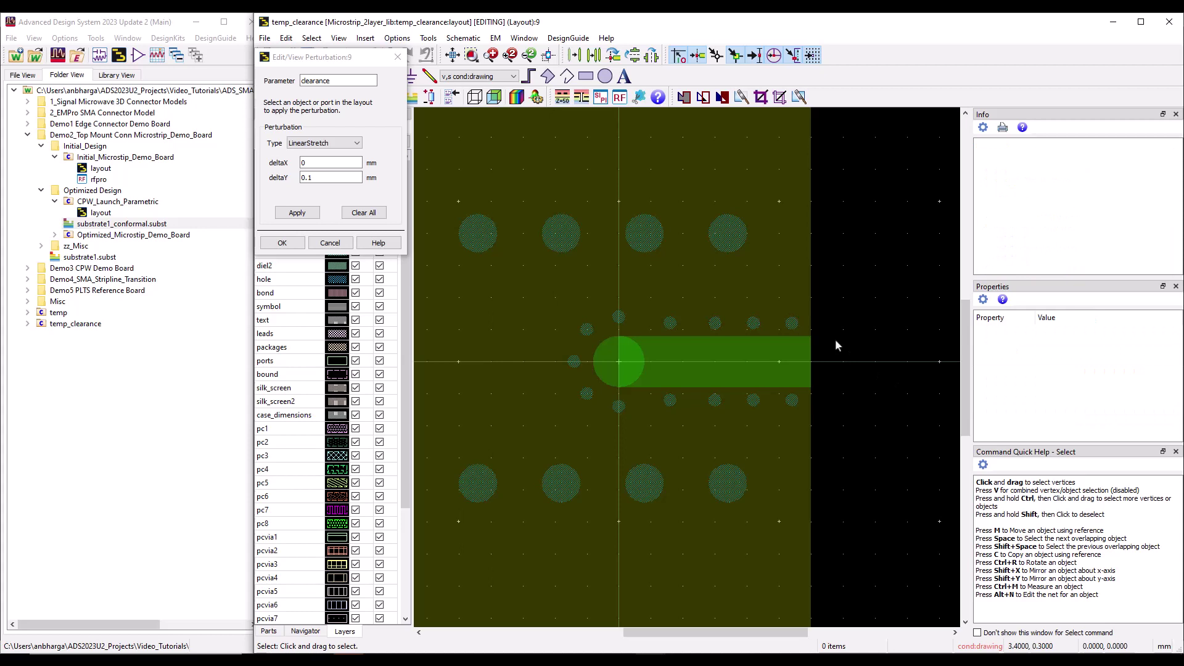
Enable combined vertex/object selection, select the slot rectangle's upper vertices with the four vias above it, and apply the perturbation
key("v")
left_click_drag(849, 303, 619, 358)
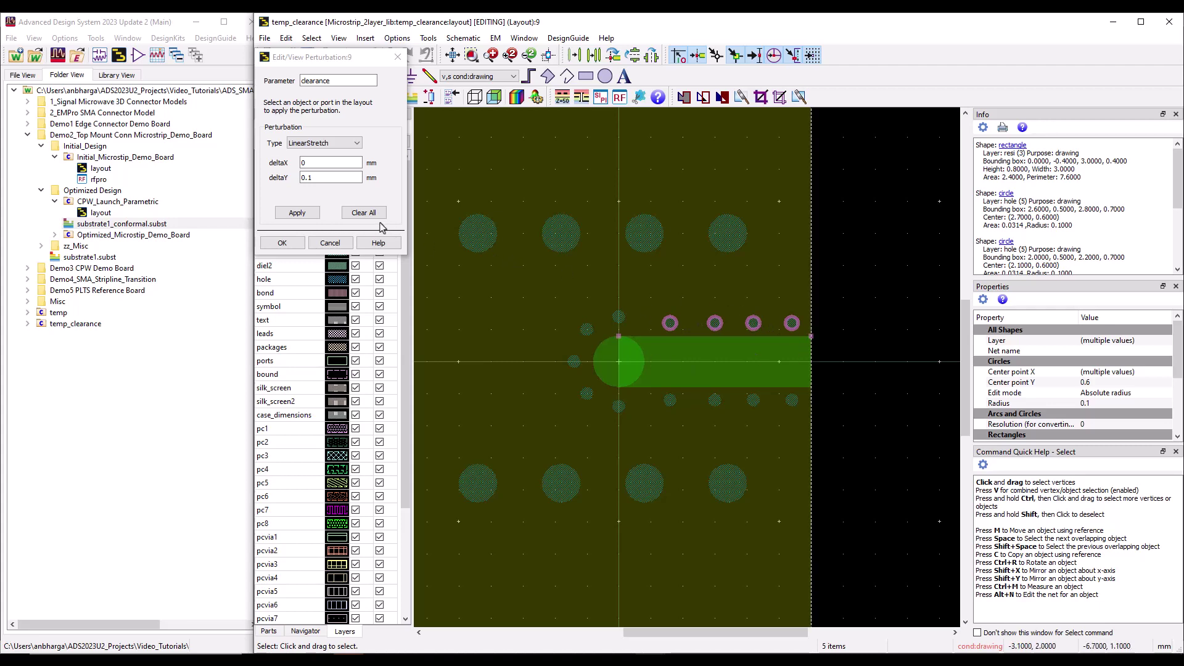
left_click(297, 213)
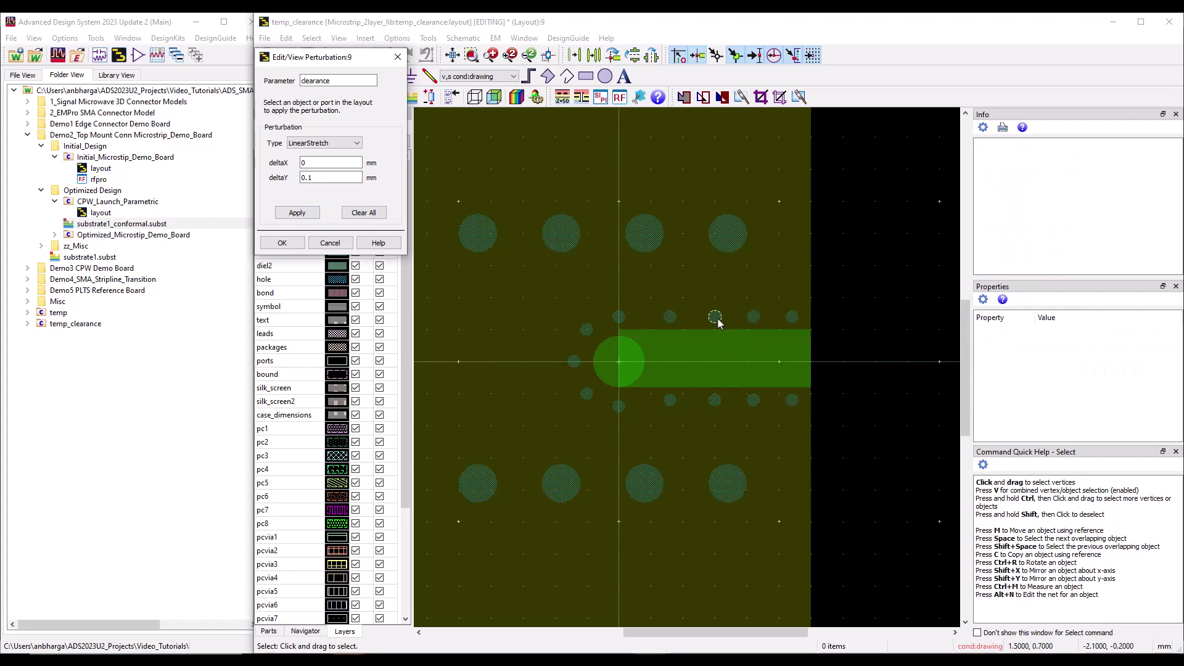
scroll(620, 344, "up", 3)
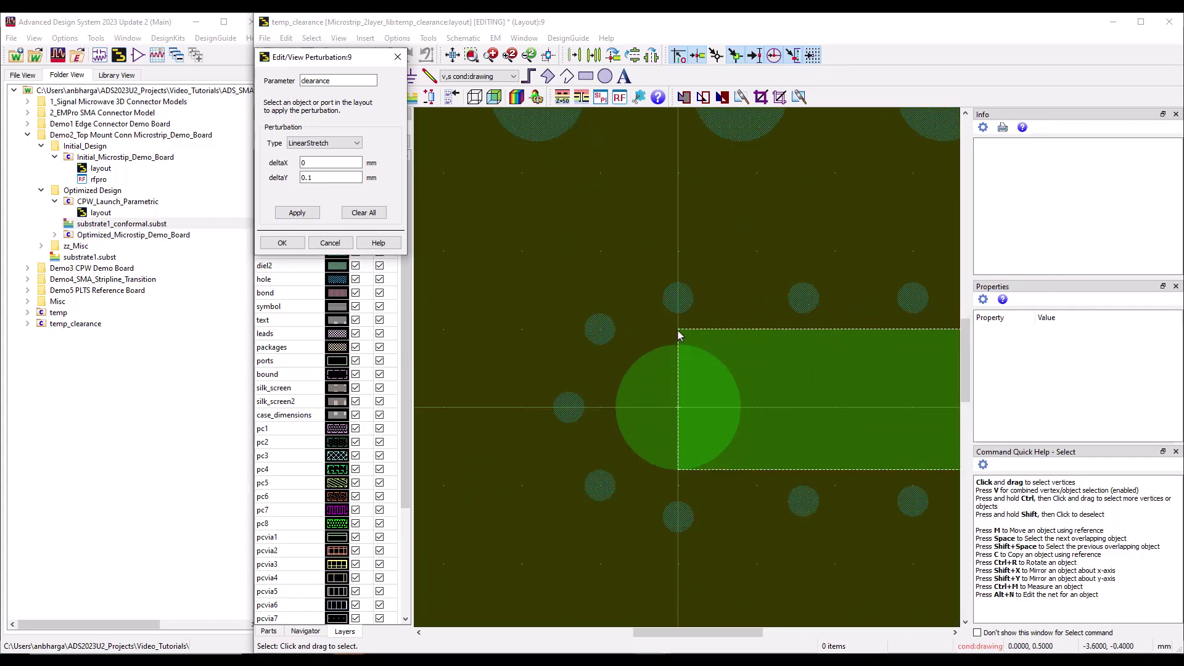
scroll(789, 408, "down", 3)
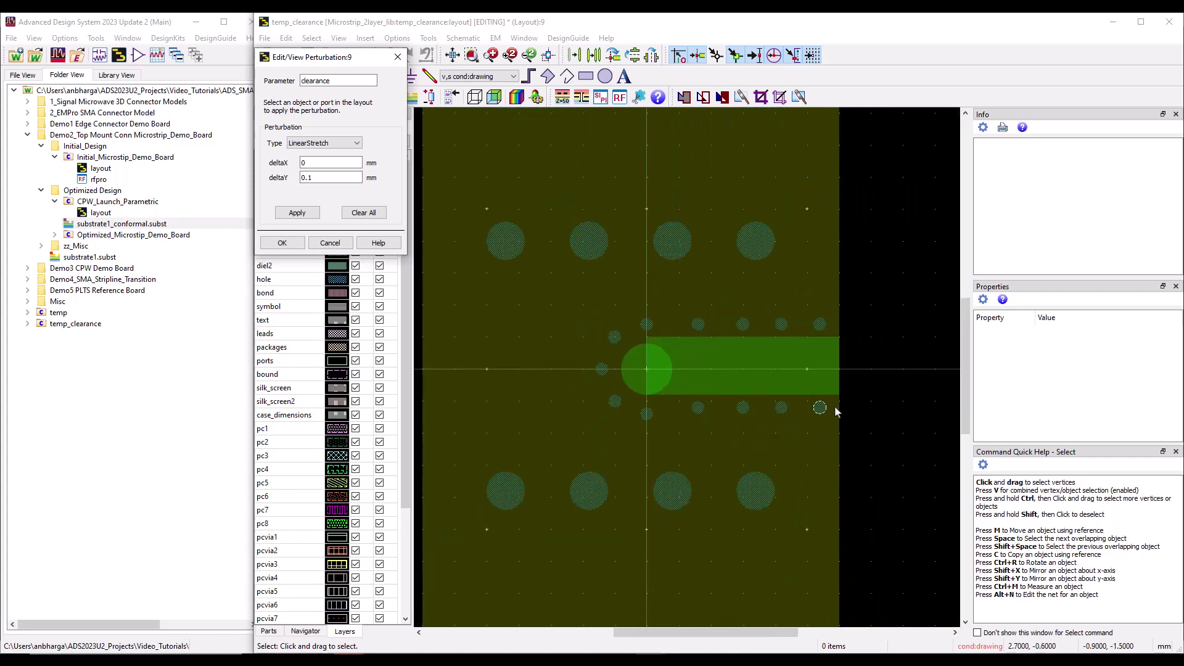
Apply a clearance perturbation with deltaY -0.1 mm to the slot rectangle's lower vertices and the four vias below it
left_click_drag(869, 386, 645, 414)
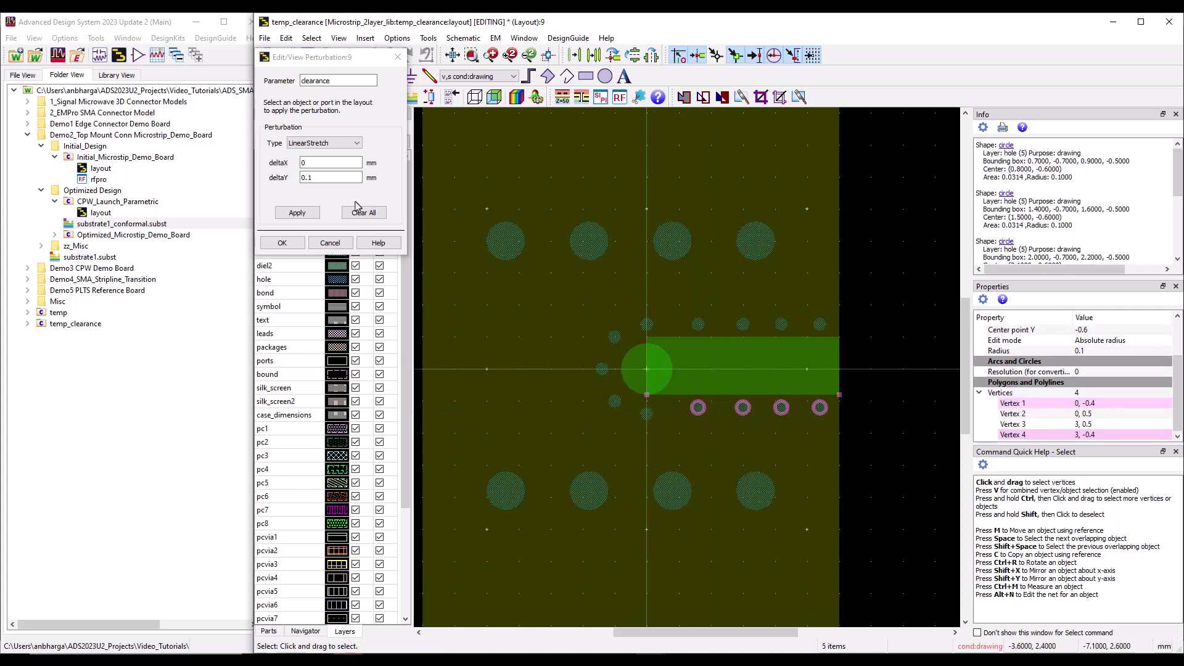
left_click(304, 180)
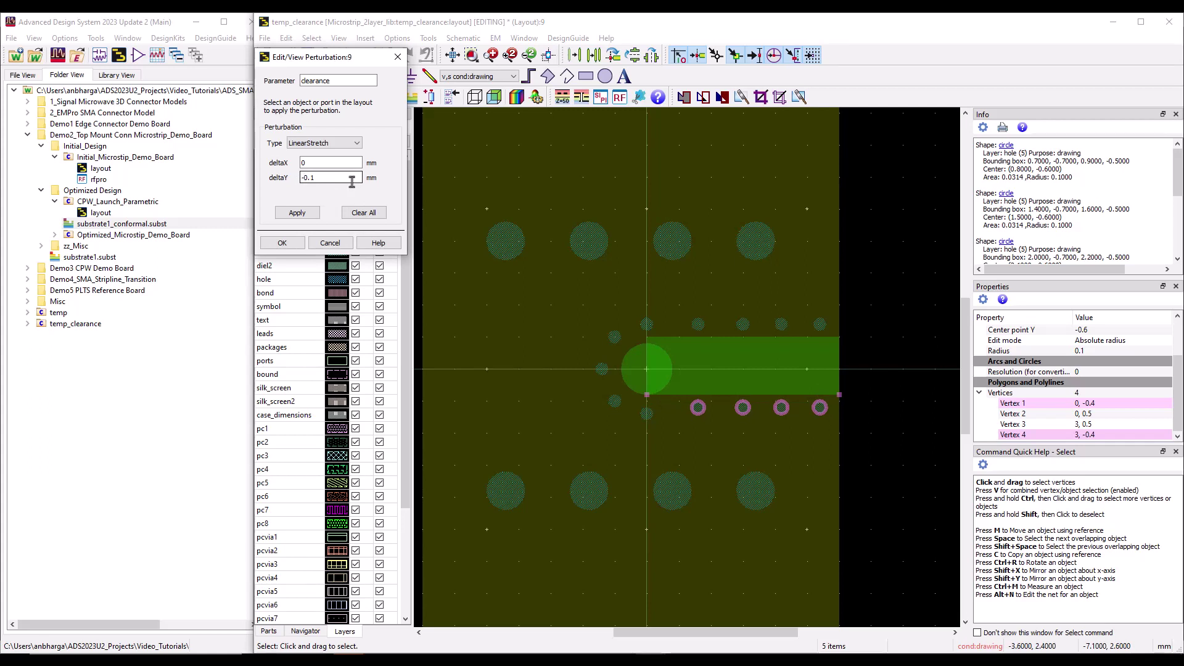
left_click(297, 213)
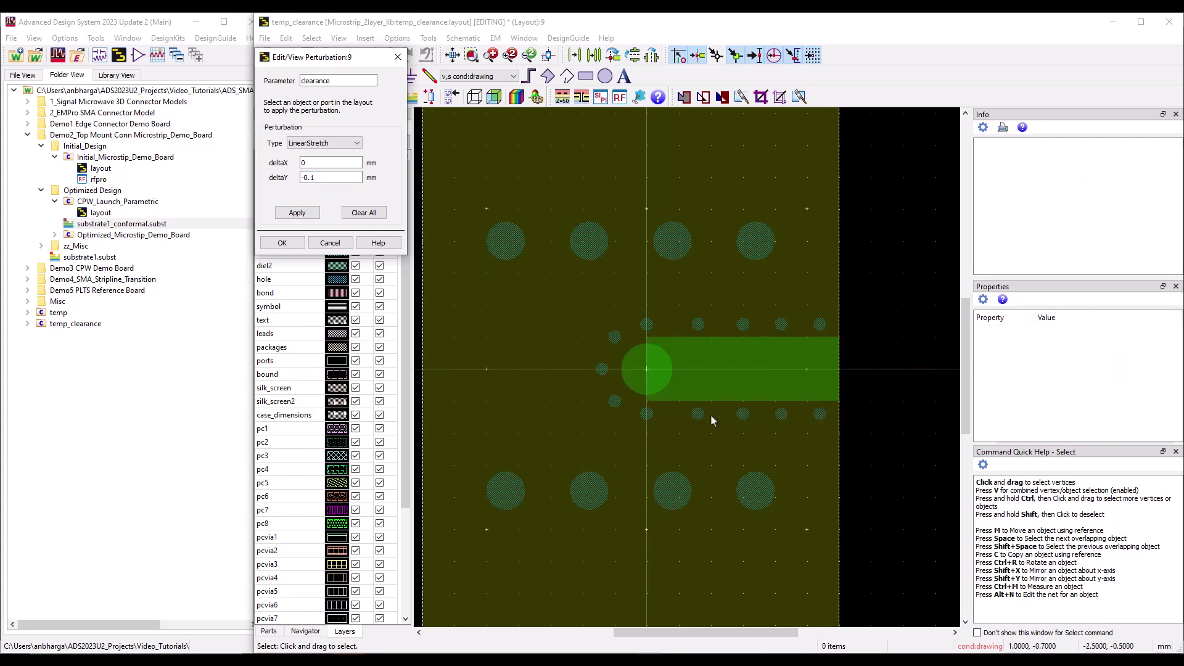
Measure the perturbed slot's height along its edge at the board side, then close the measurement
right_click(871, 323)
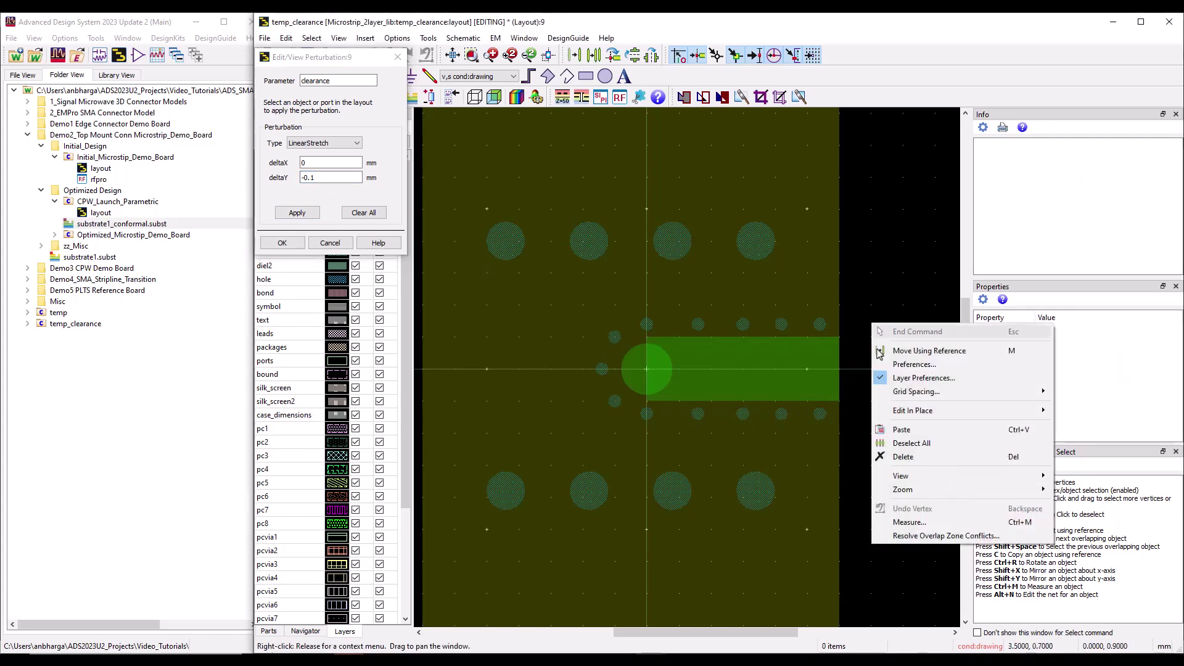
left_click(900, 521)
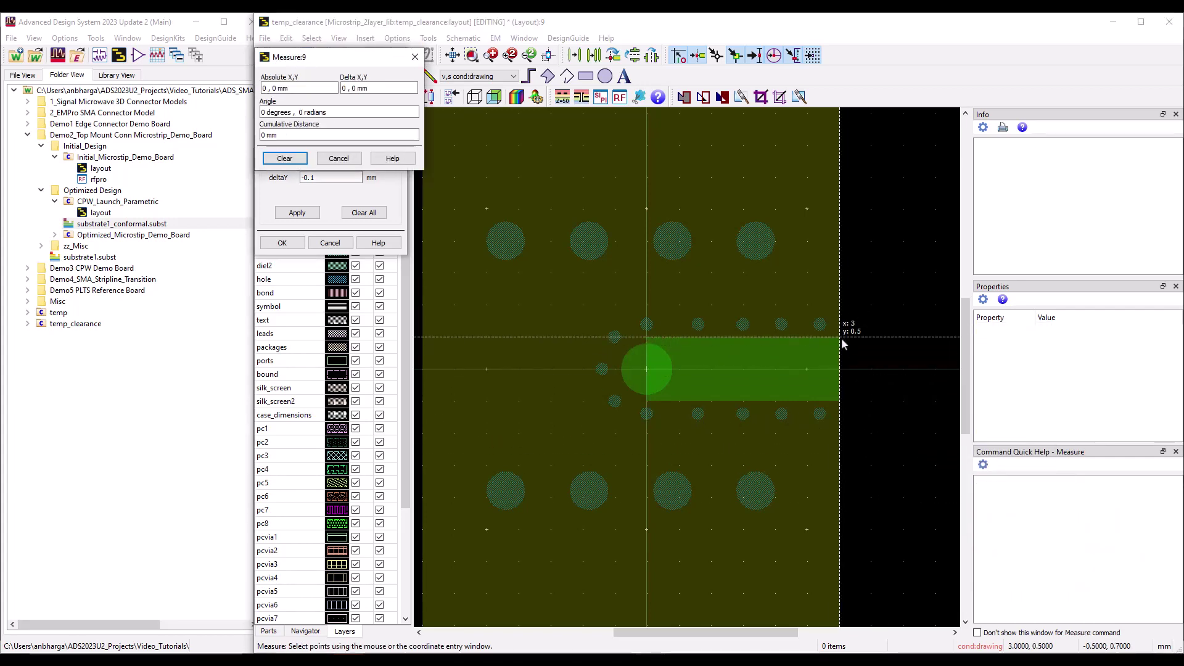
left_click(839, 337)
left_click(840, 402)
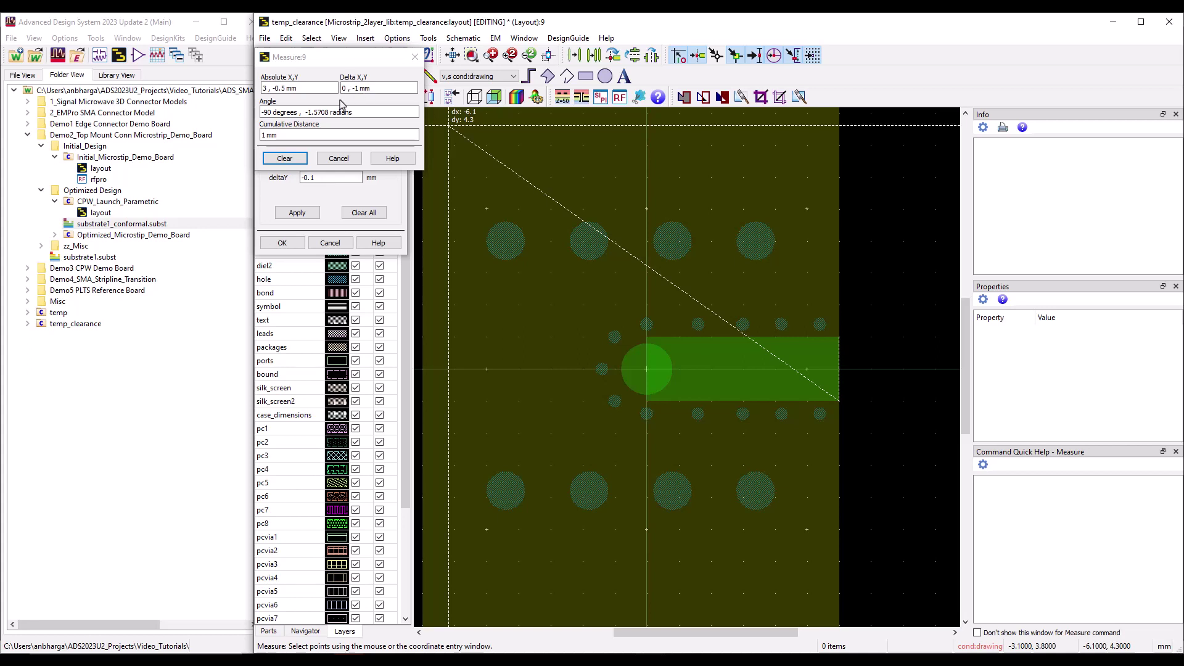
left_click(284, 158)
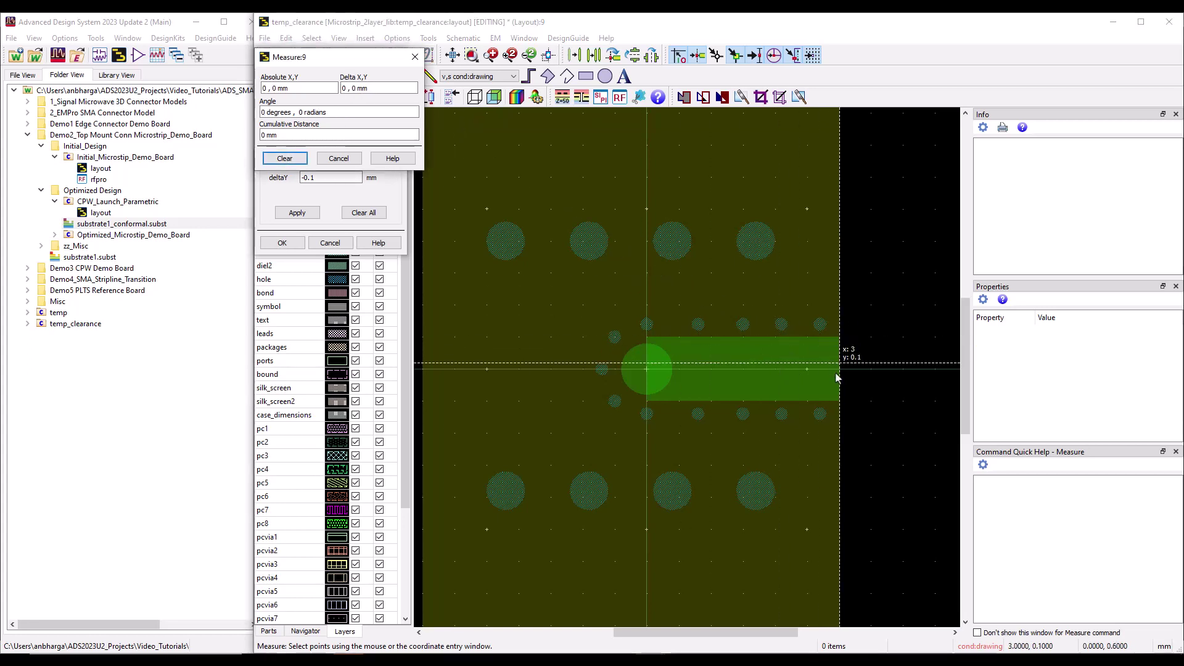
left_click(339, 158)
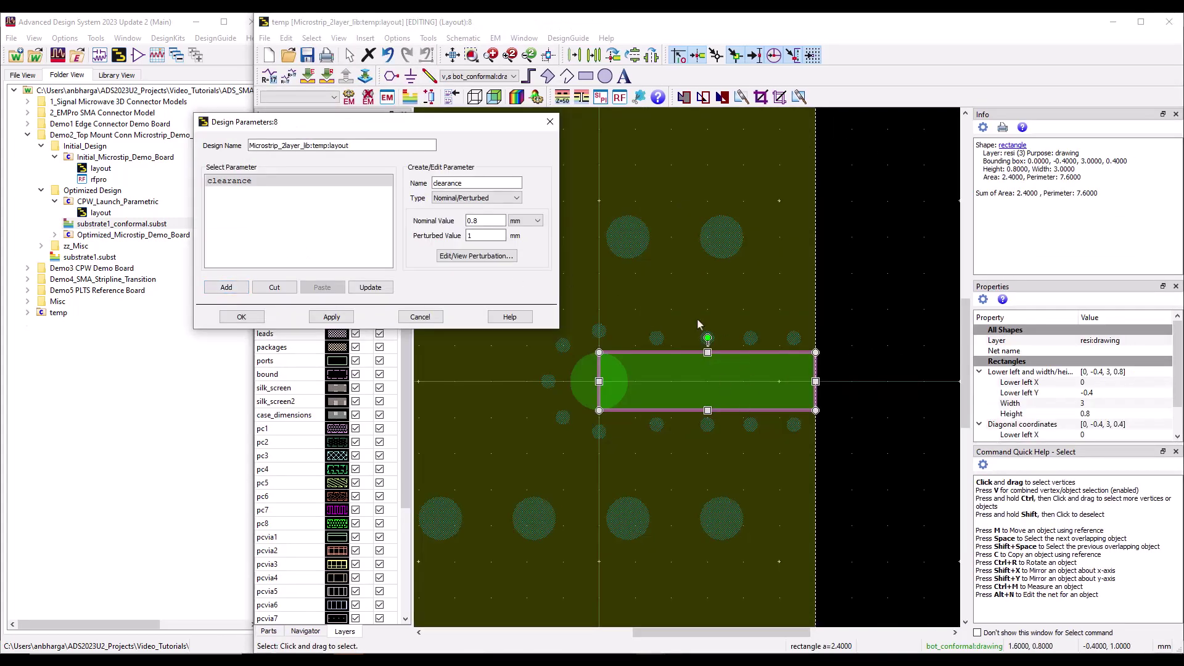
Review the clearance parameter's values and inspect the circle at the slot's inner end
left_click(244, 182)
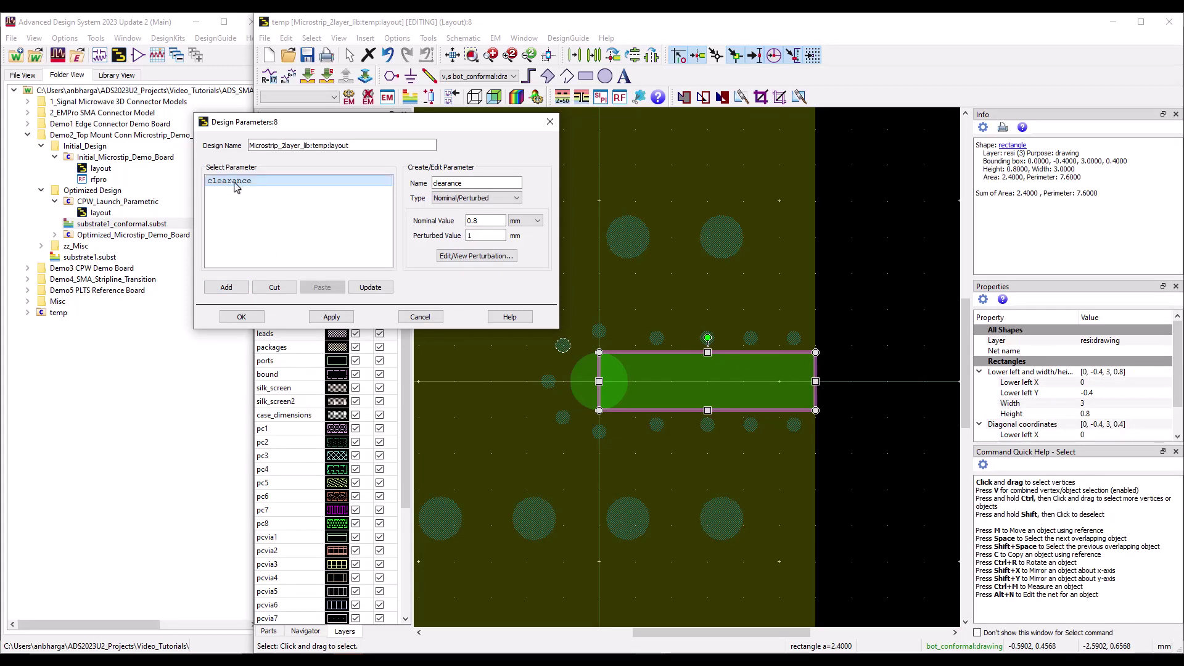
left_click(478, 221)
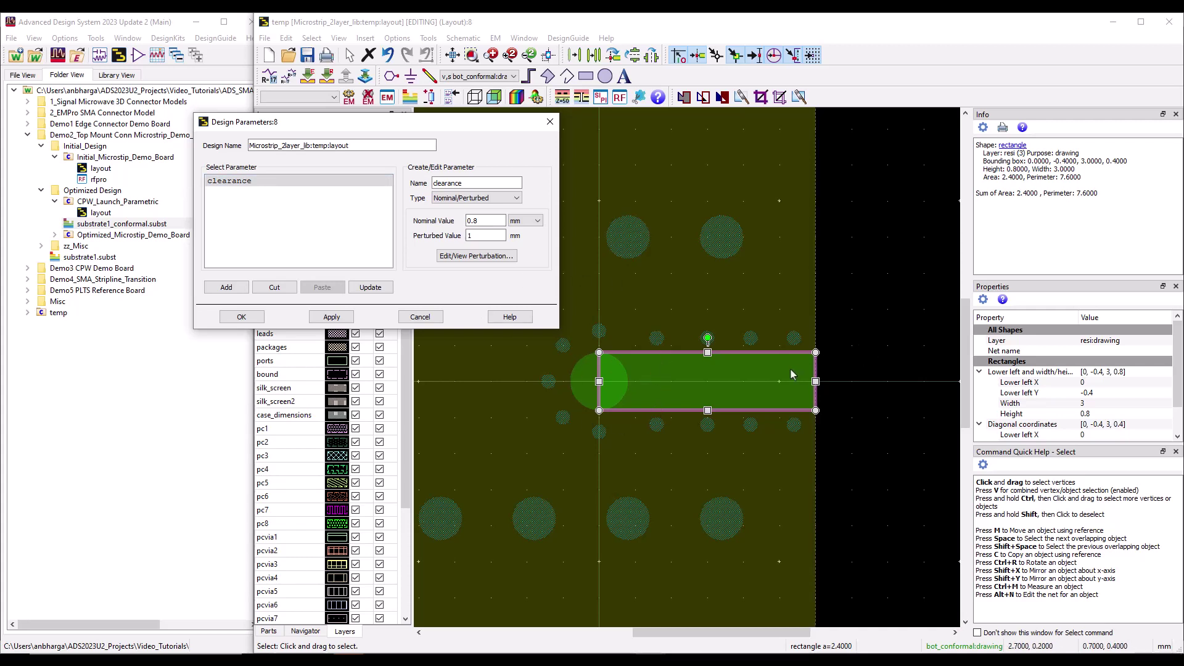
left_click(862, 431)
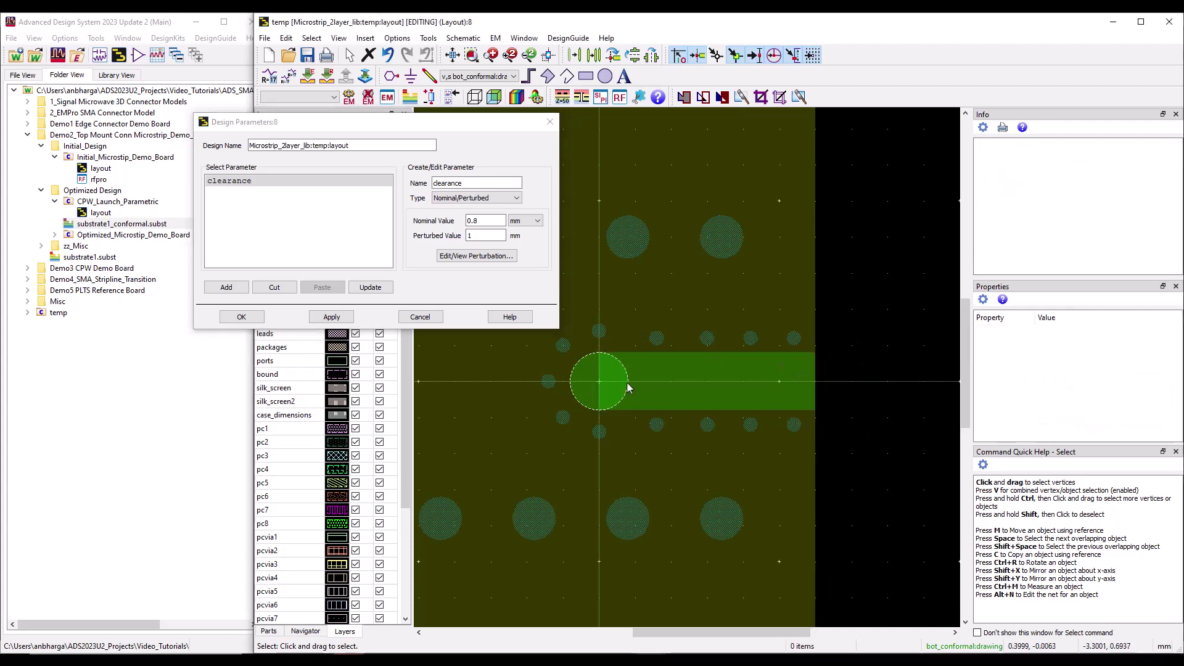
scroll(660, 377, "up", 2)
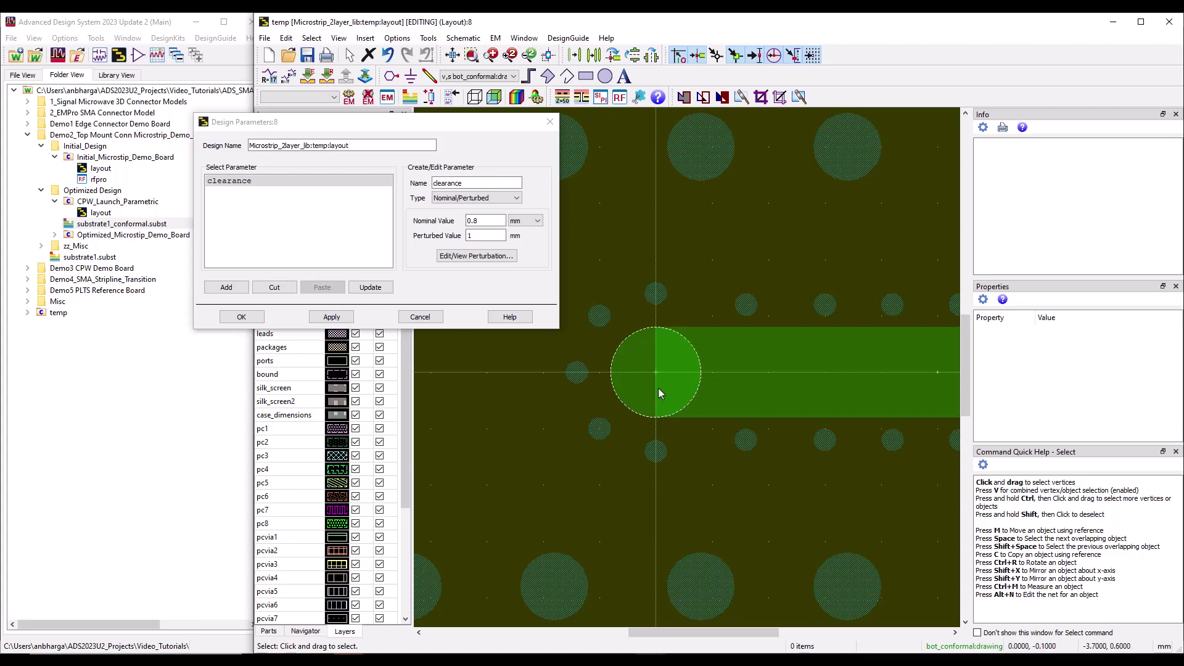
left_click(635, 359)
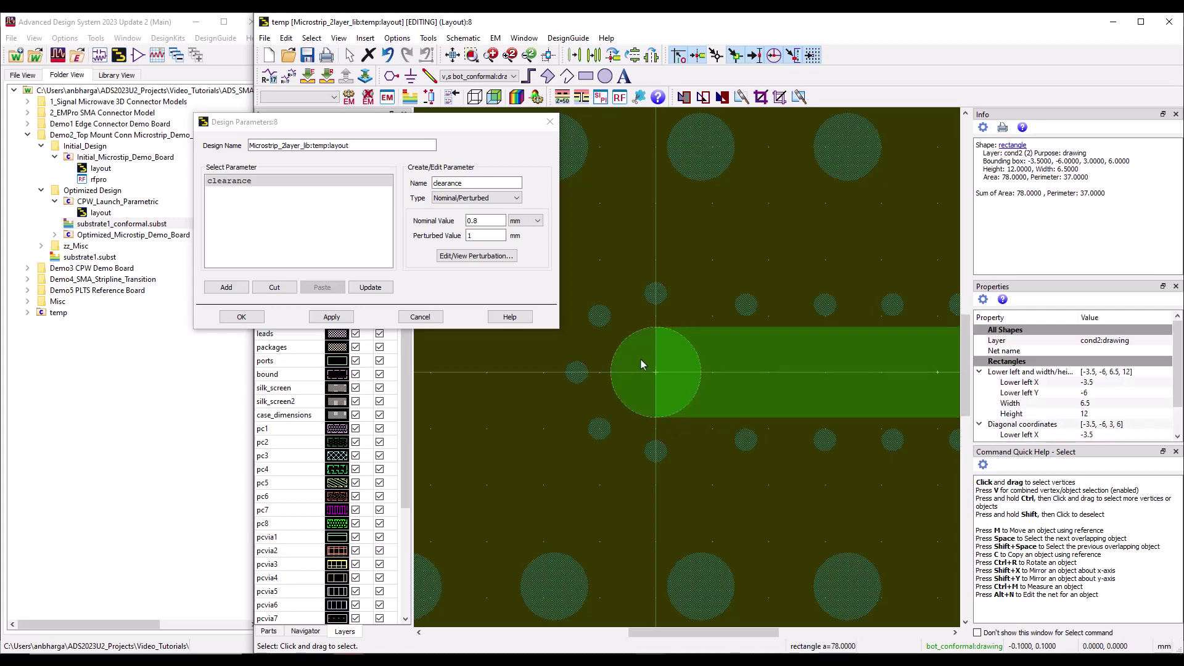
Define a nominal/perturbed parameter clearance_rnd with nominal value 0.8, perturbed value 1.6 and unit None
left_click(472, 183)
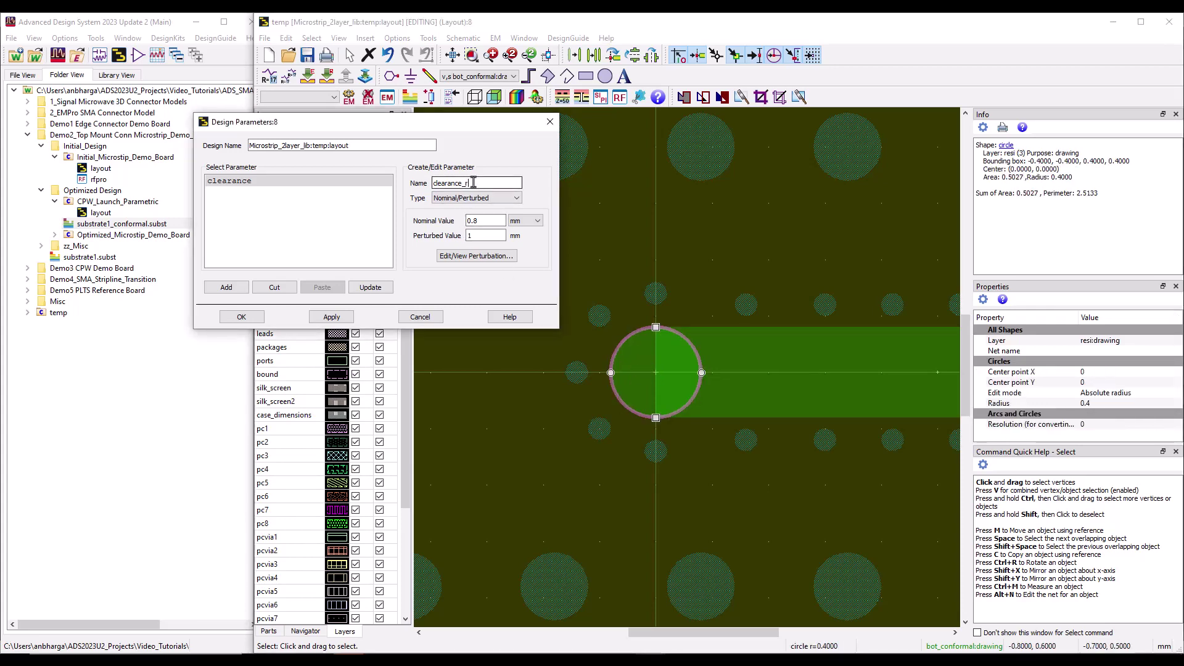
type("_rnd")
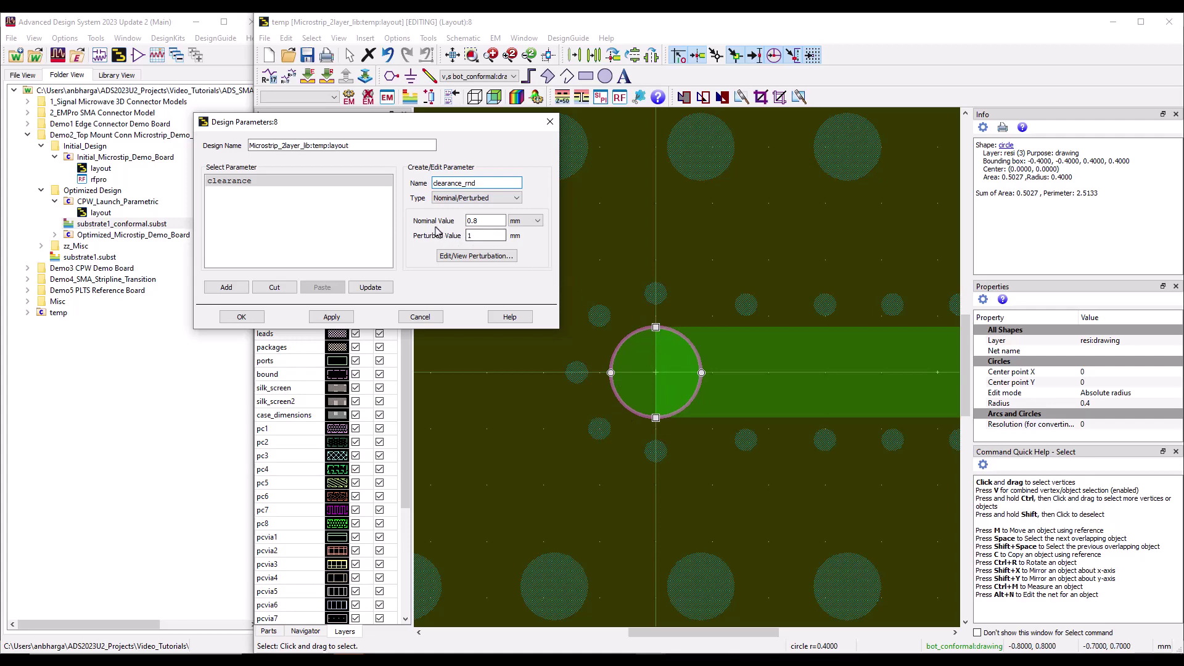
left_click(539, 222)
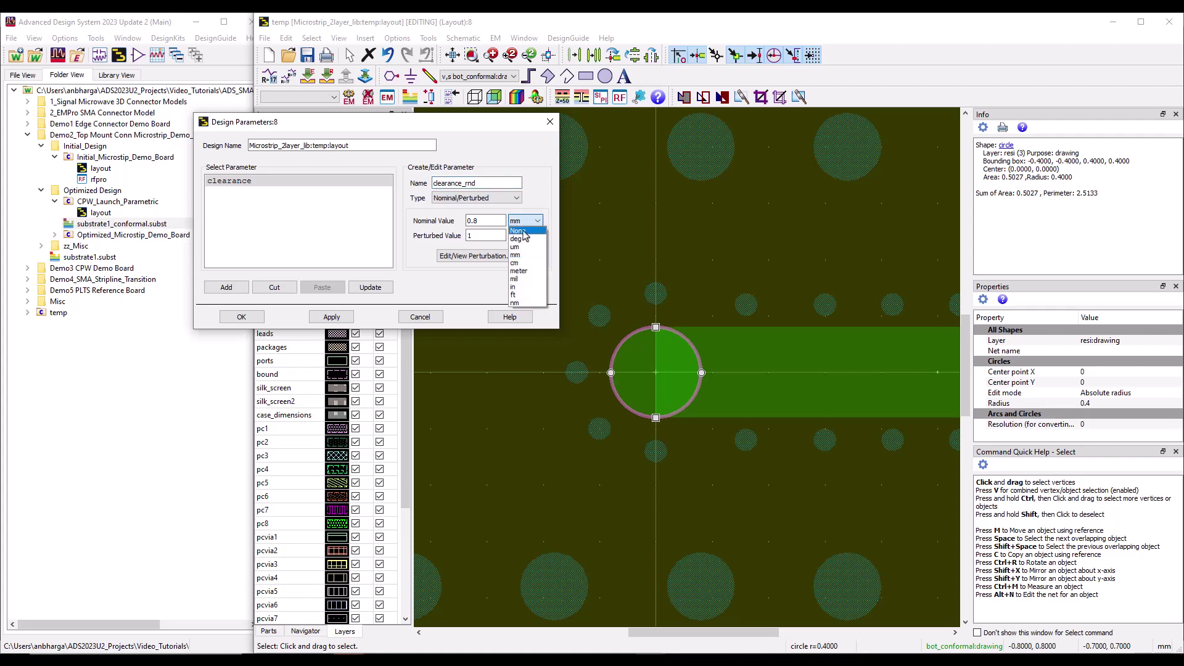
left_click(523, 231)
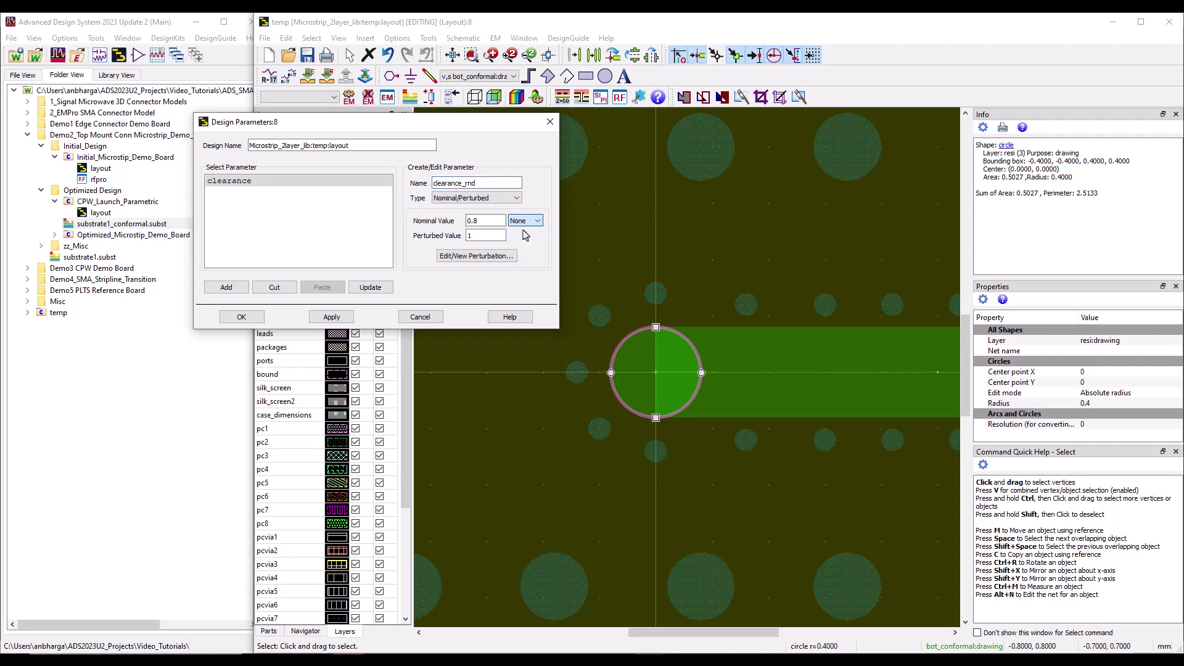
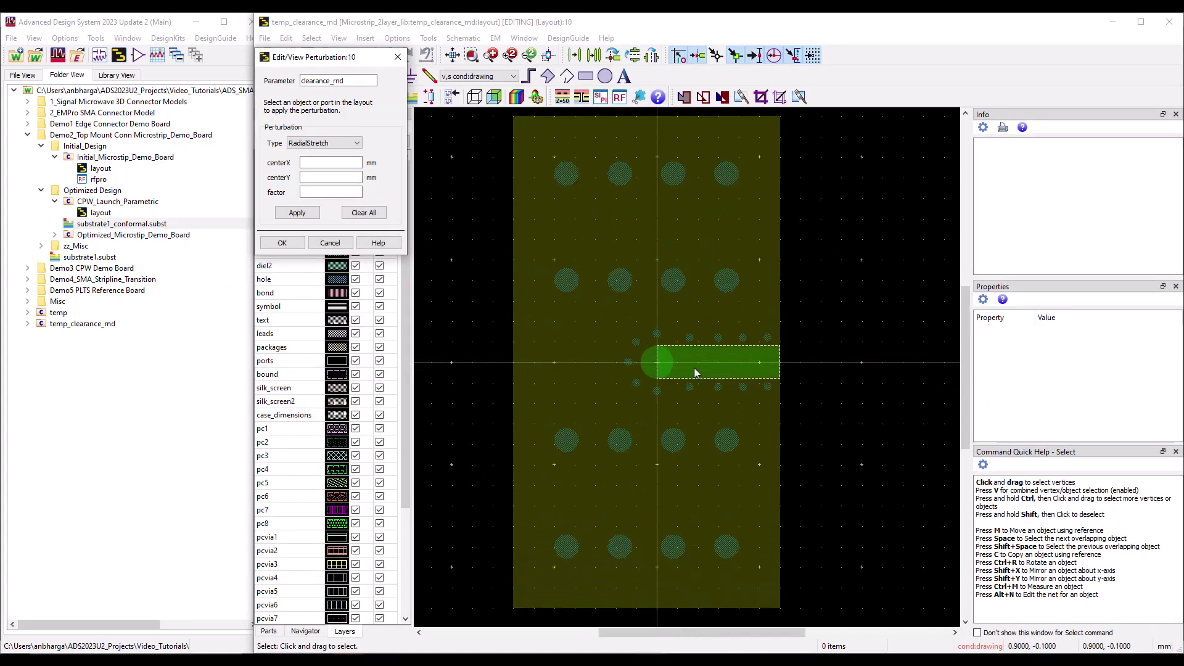
Apply a RadialStretch perturbation to the slot's end circle with centerX 0 mm, centerY 0 mm and factor 2
scroll(694, 370, "up", 2)
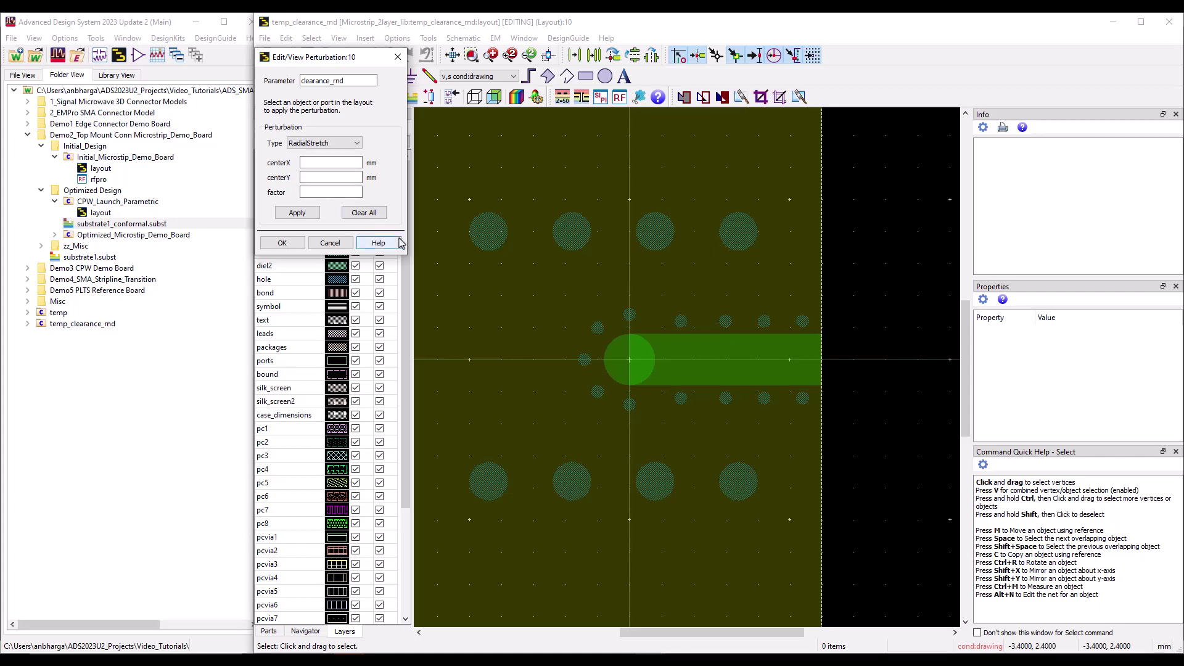
scroll(617, 358, "up", 3)
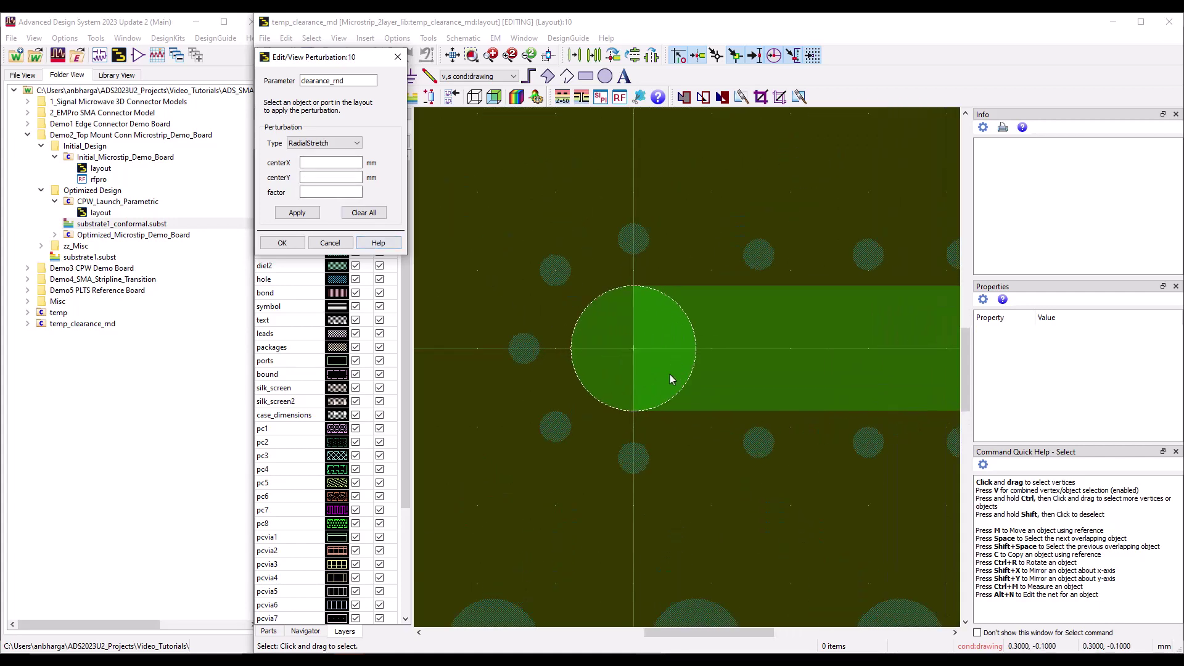
left_click(586, 361)
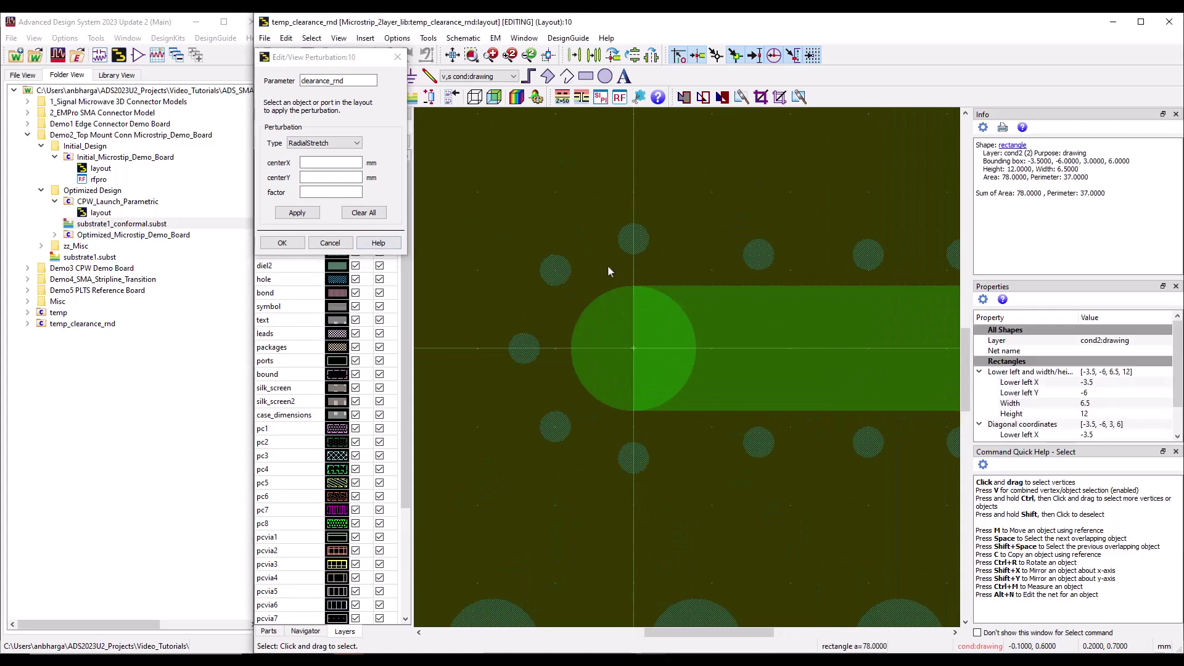
left_click(628, 347)
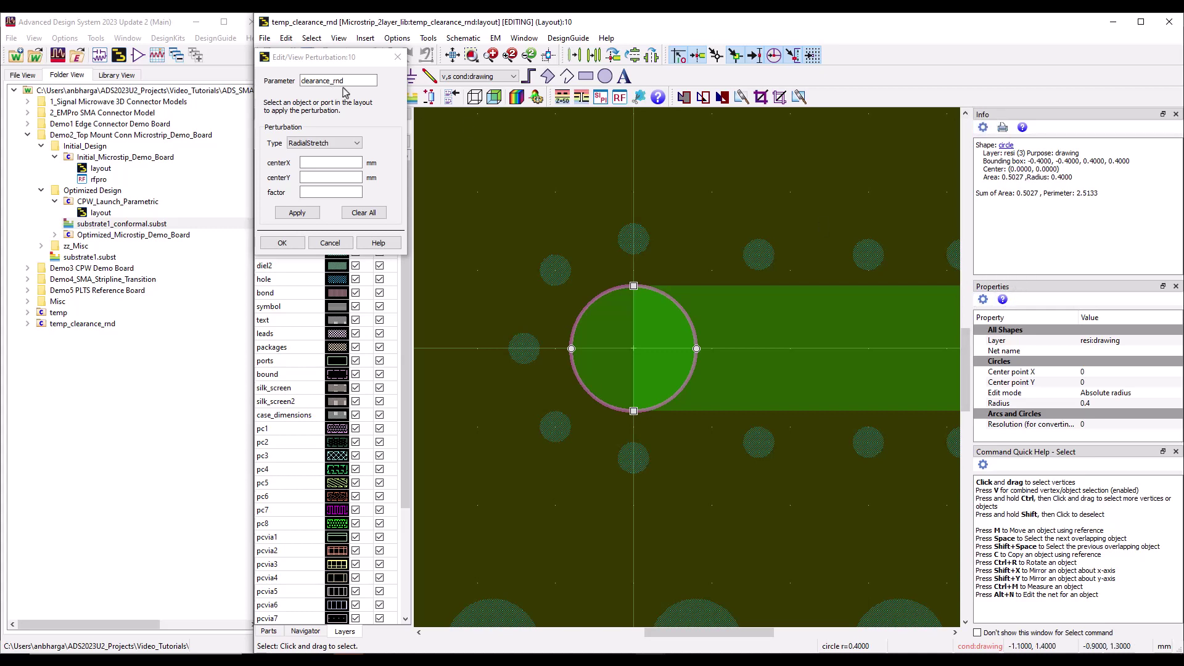
left_click(312, 163)
type("0")
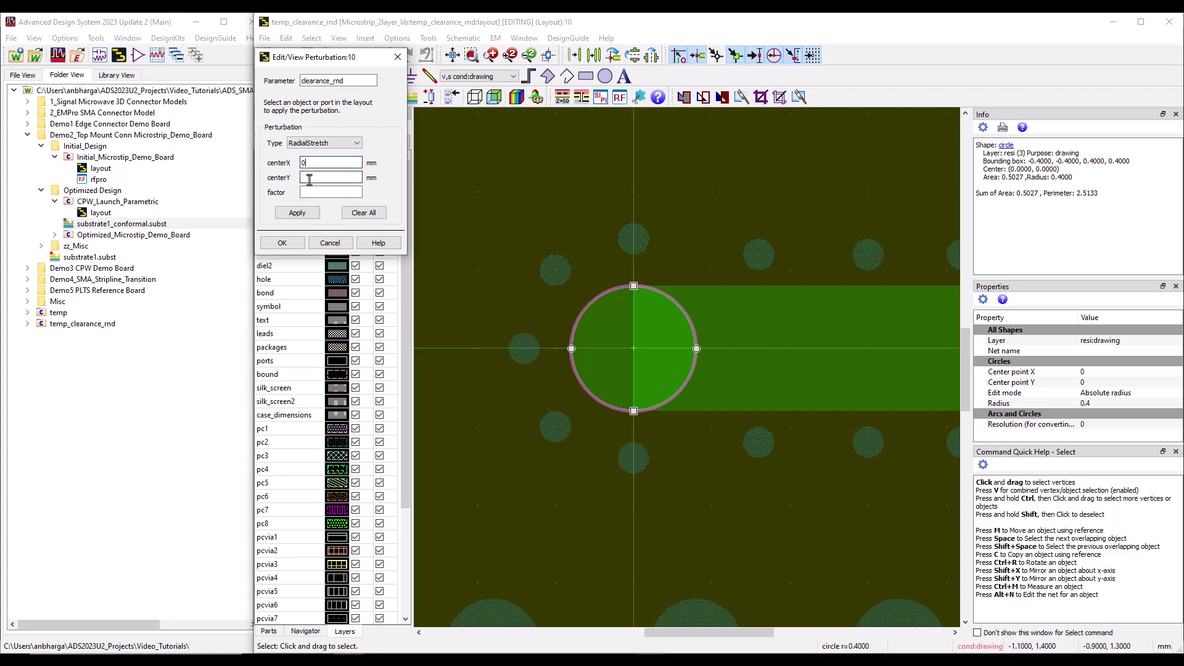
left_click(322, 179)
type("0")
left_click(320, 194)
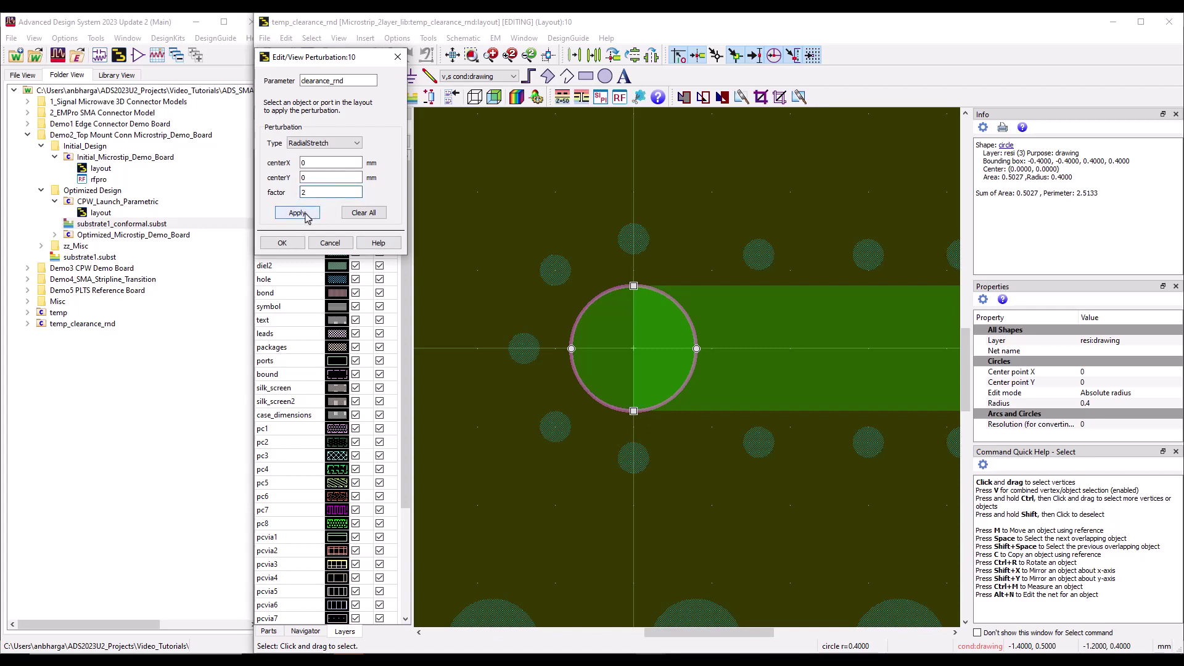
left_click(297, 213)
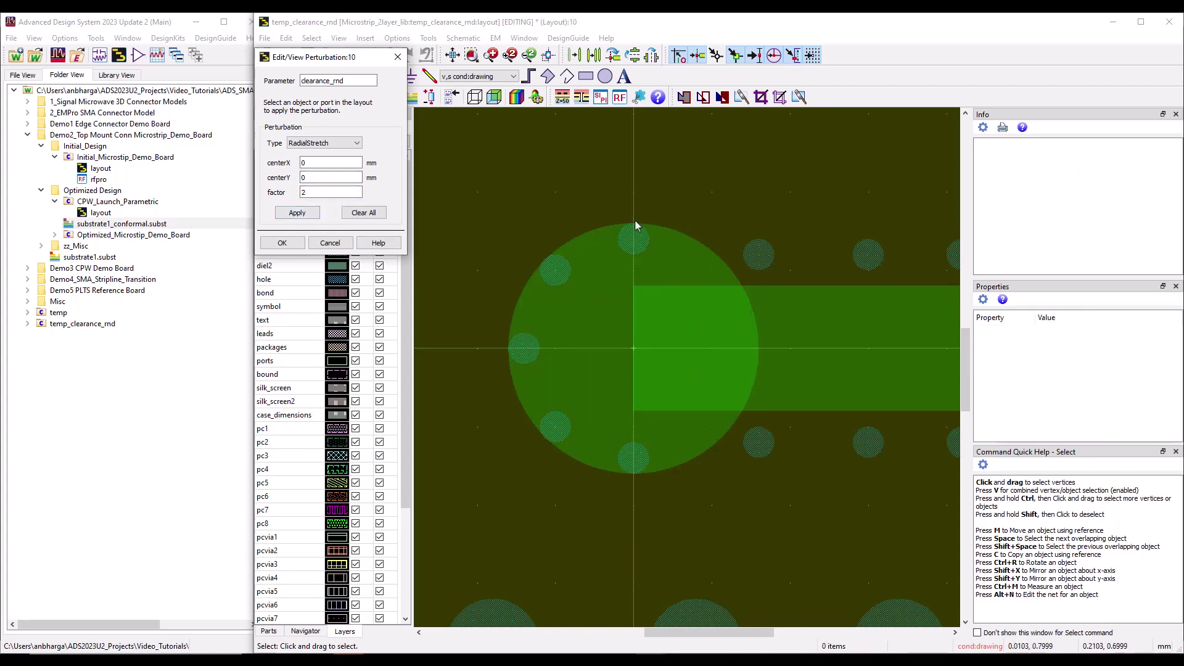
Check the radius of the slot's end circle and of the small ground vias surrounding it
left_click(611, 308)
key("space")
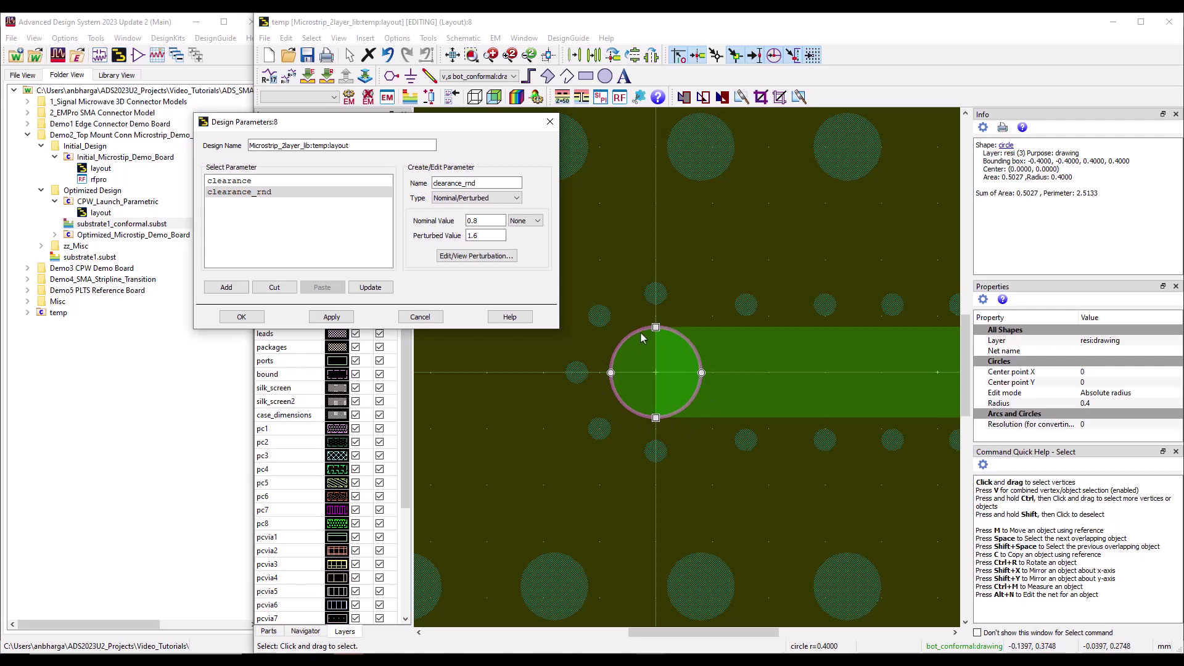
left_click(655, 297)
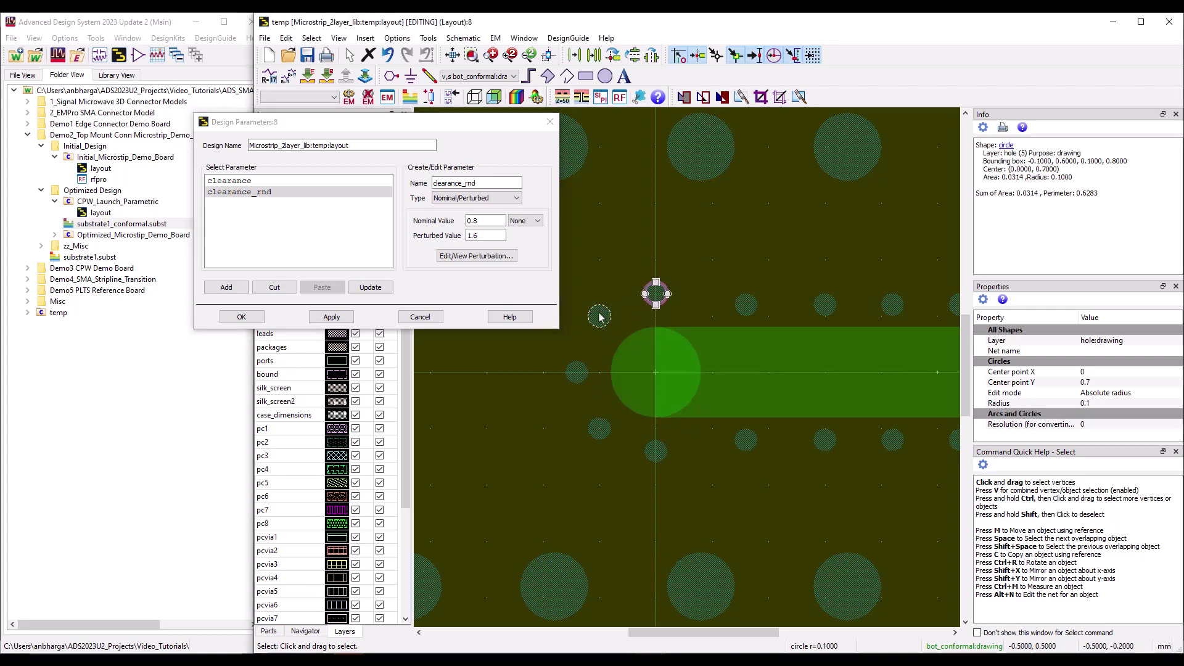
left_click(599, 316)
left_click(578, 373)
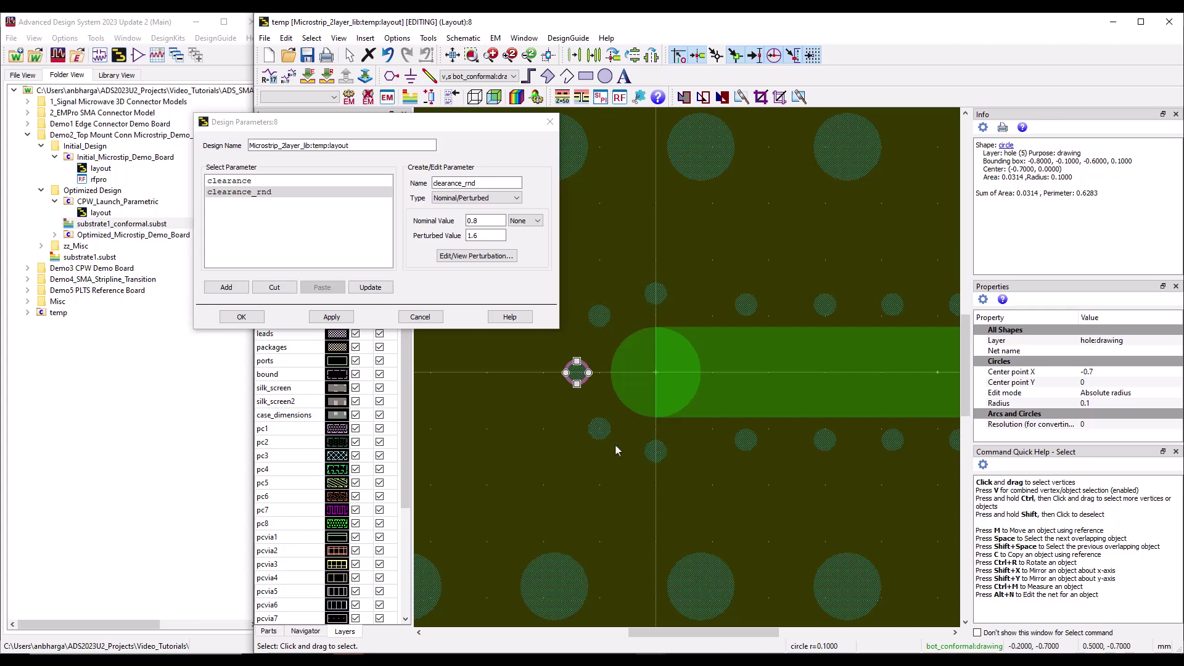
left_click(654, 300)
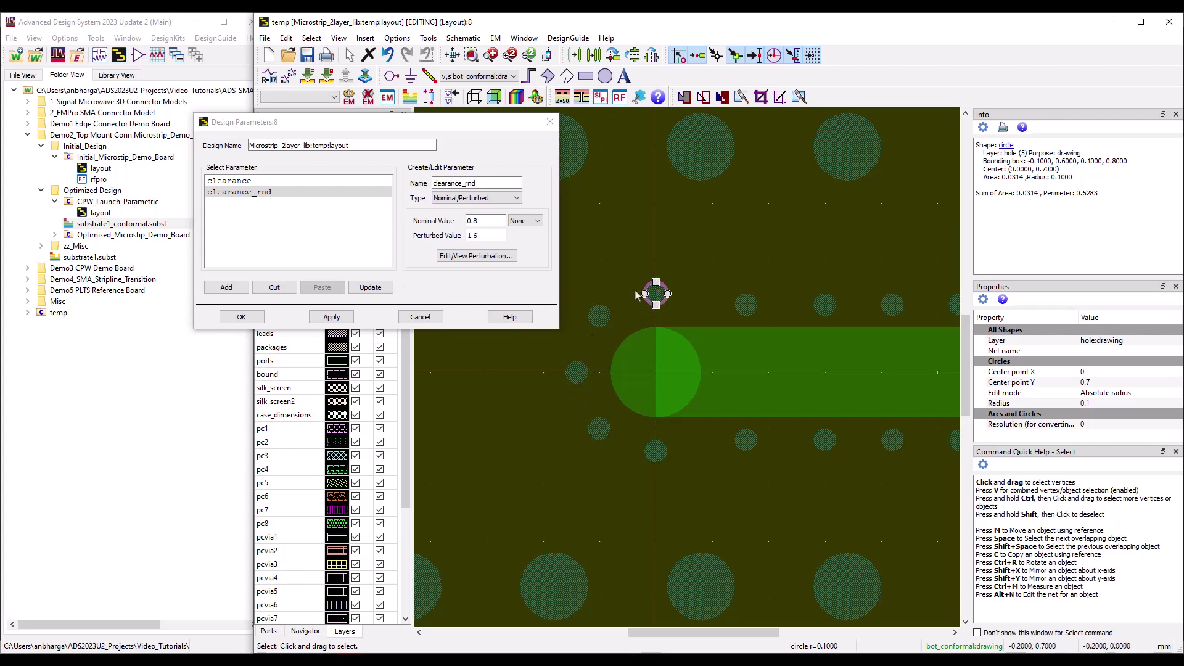
Enter gndvia_rnd as the next parameter's name, with nominal value 0.2 and perturbed value 0.4
left_click(457, 183)
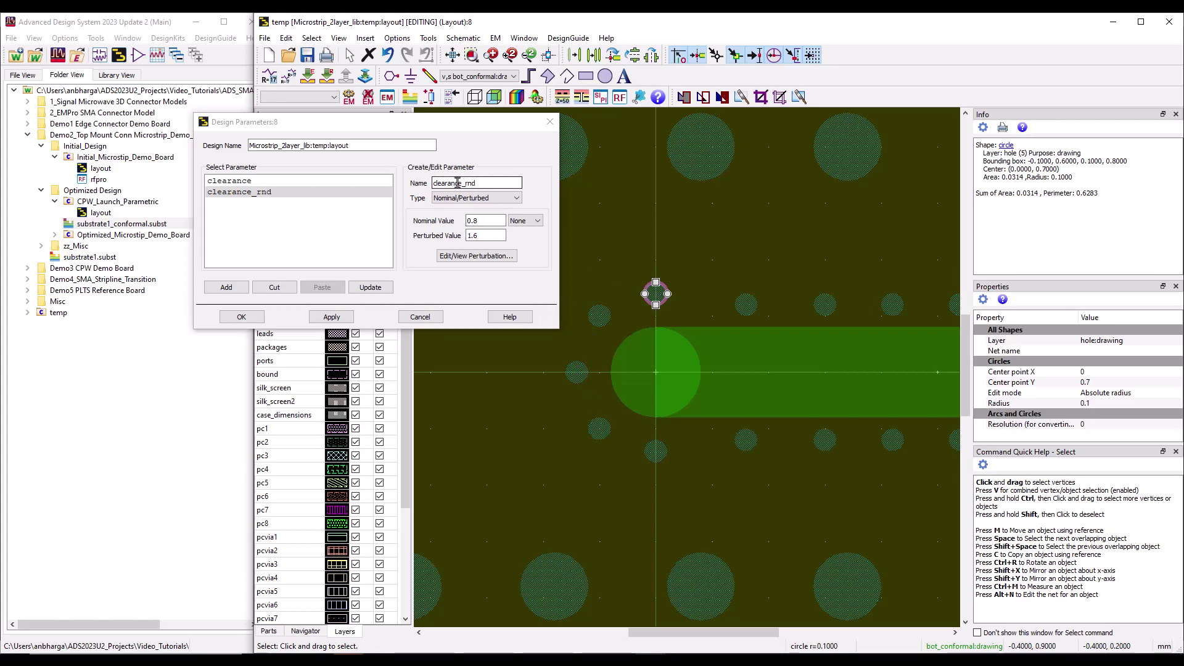
left_click_drag(457, 183, 413, 181)
key("BackSpace")
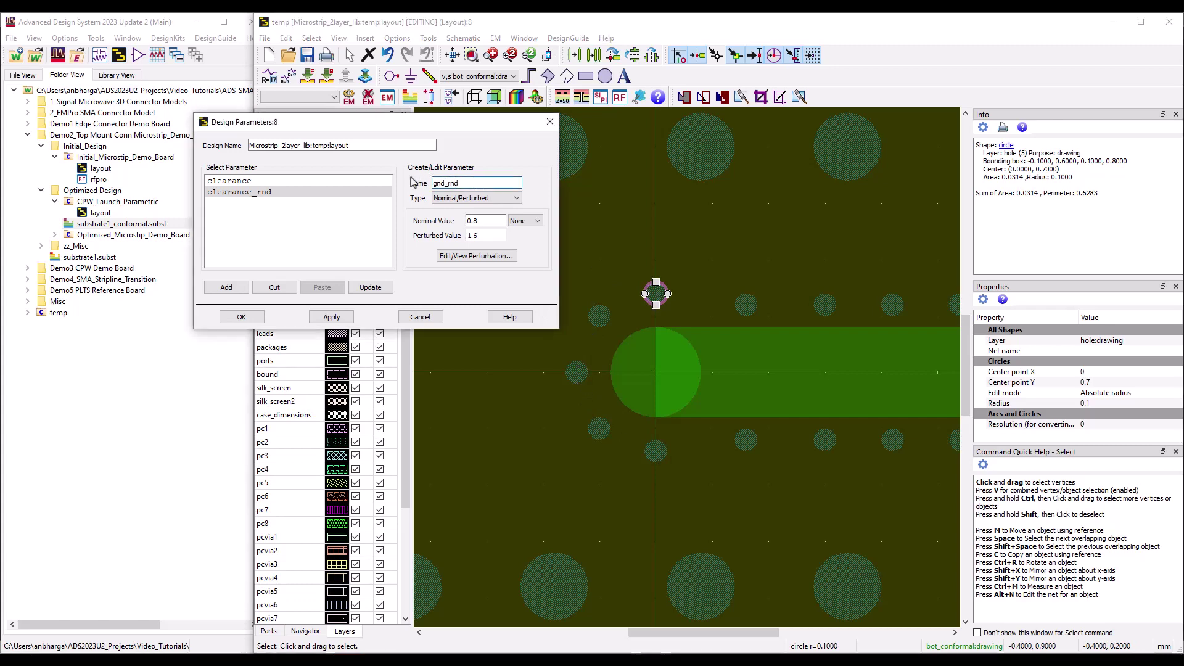
type("gndvia")
double_click(472, 220)
left_click_drag(480, 220, 472, 220)
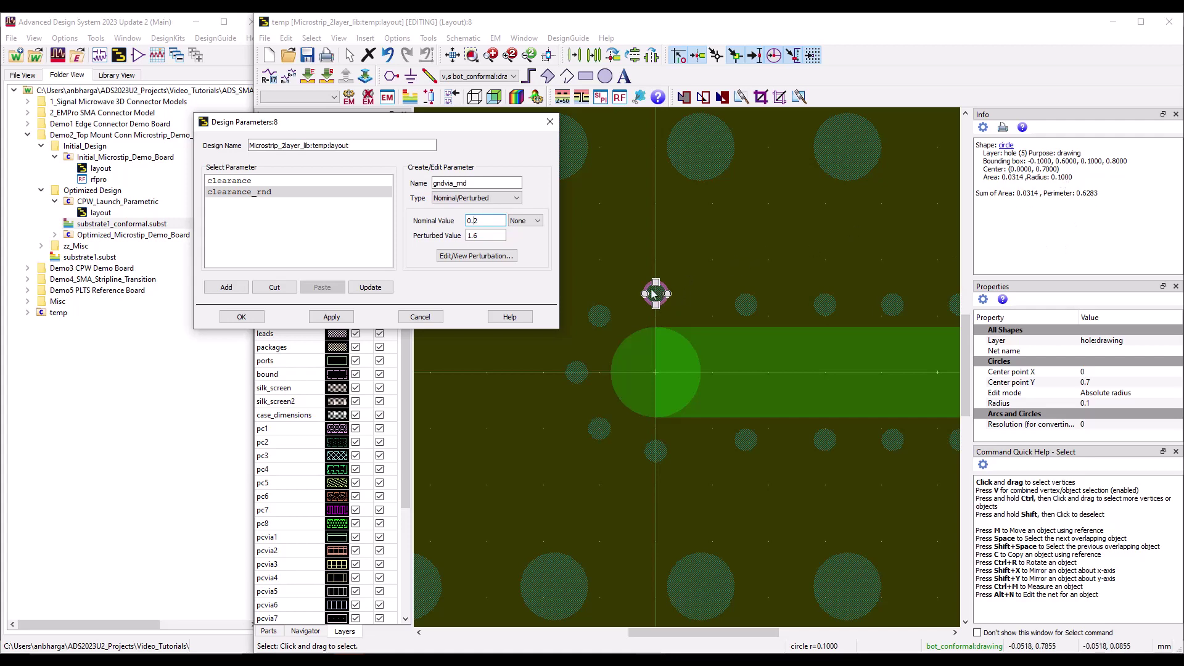
double_click(482, 235)
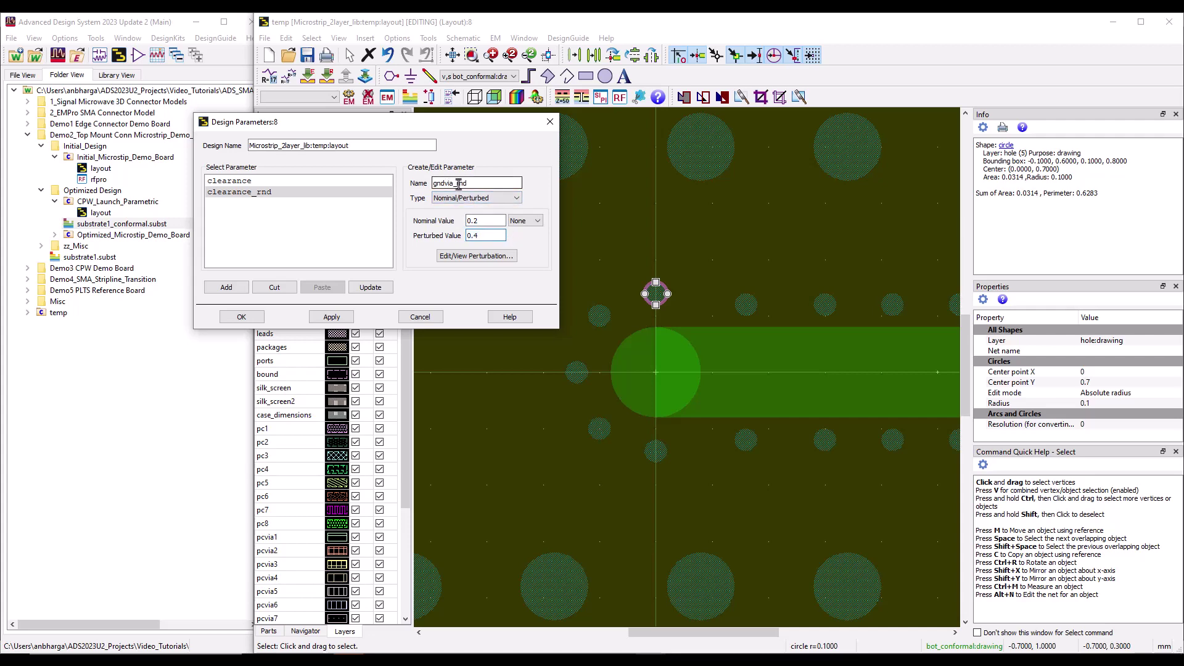
Change the parameter name to gndvia_rad with nominal value 0.1 and perturbed value 0.2, then add it and open its perturbation layout
left_click_drag(458, 183, 473, 183)
left_click_drag(475, 221, 481, 220)
type("1")
left_click(494, 235)
left_click(484, 234)
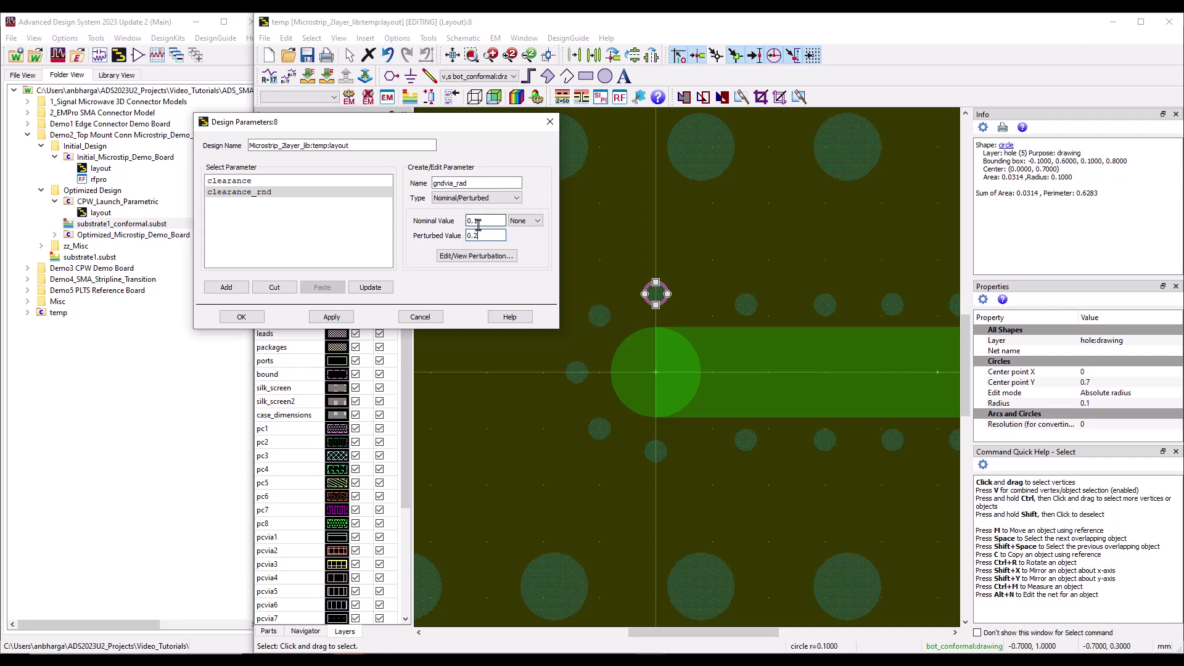
left_click(227, 288)
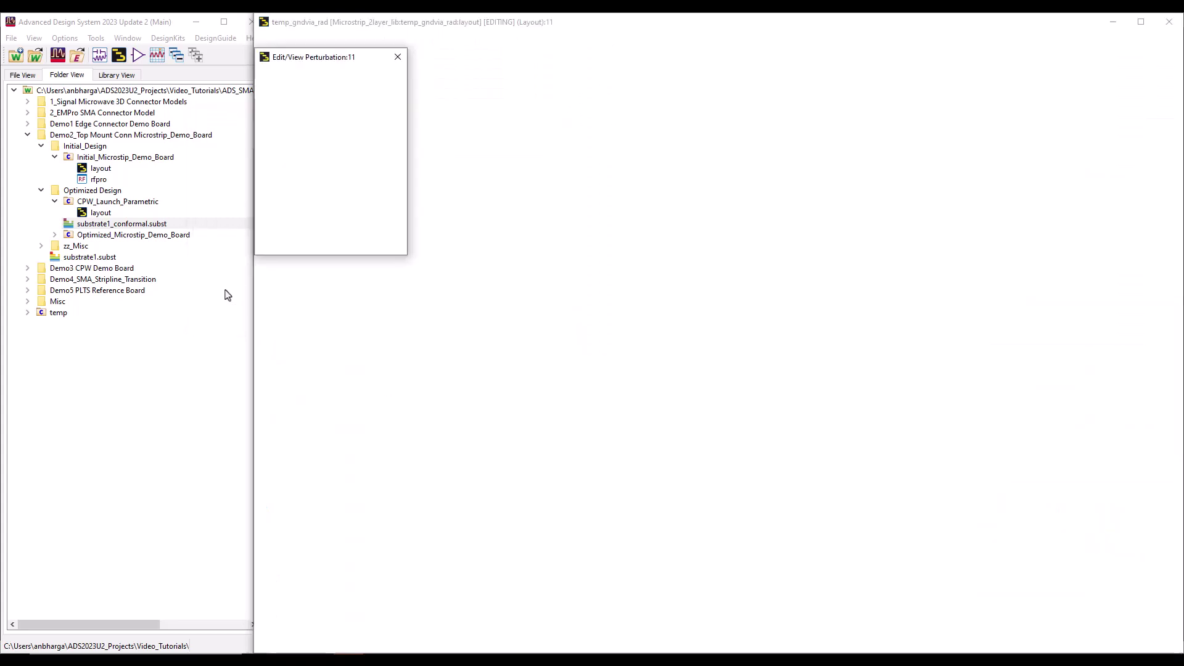
scroll(709, 357, "up", 1)
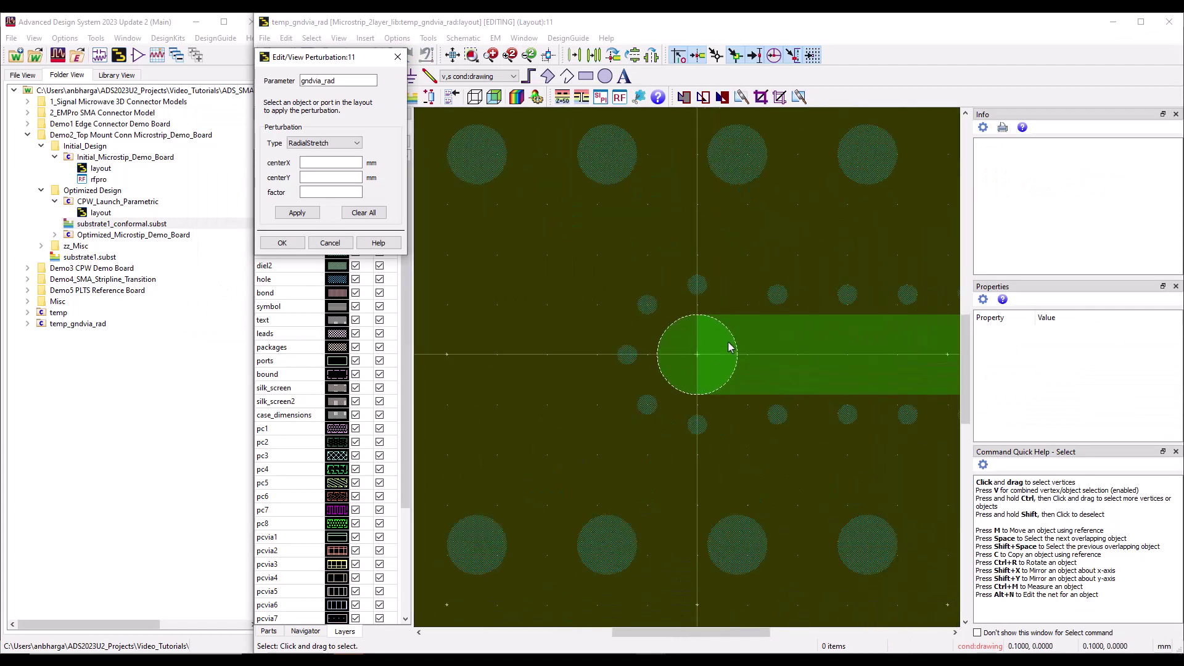
Apply a gndvia_rad RadialStretch to the small via directly above the pad, with center 0, 0.7 mm and factor 2
left_click(697, 284)
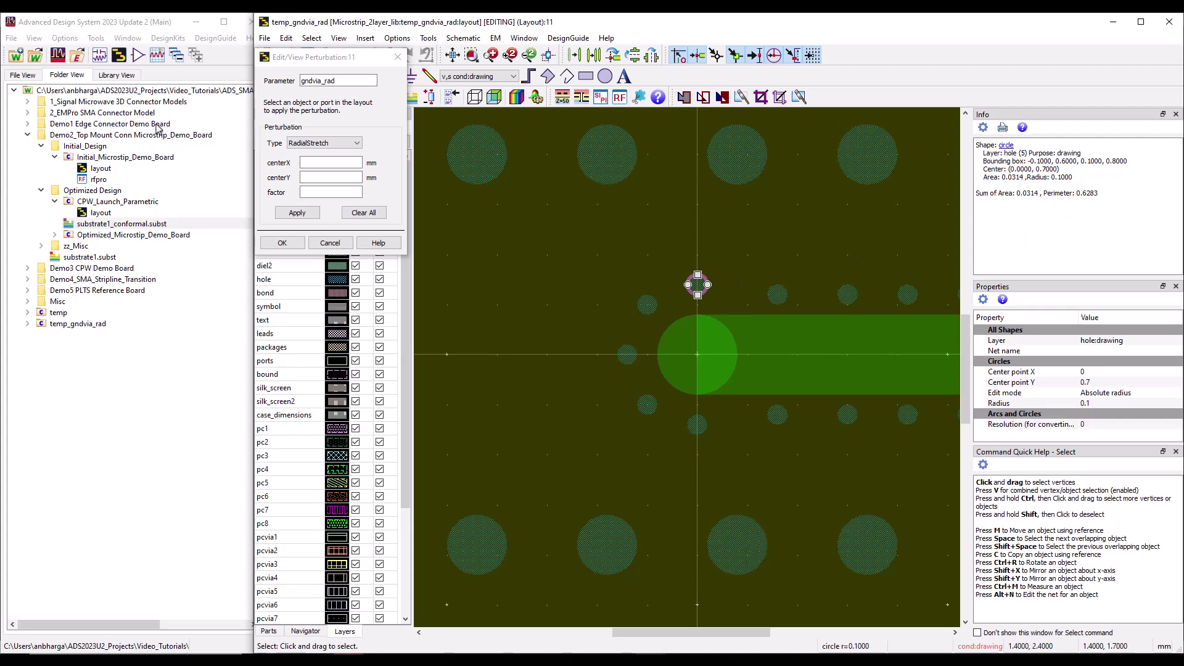
left_click(308, 161)
type("0")
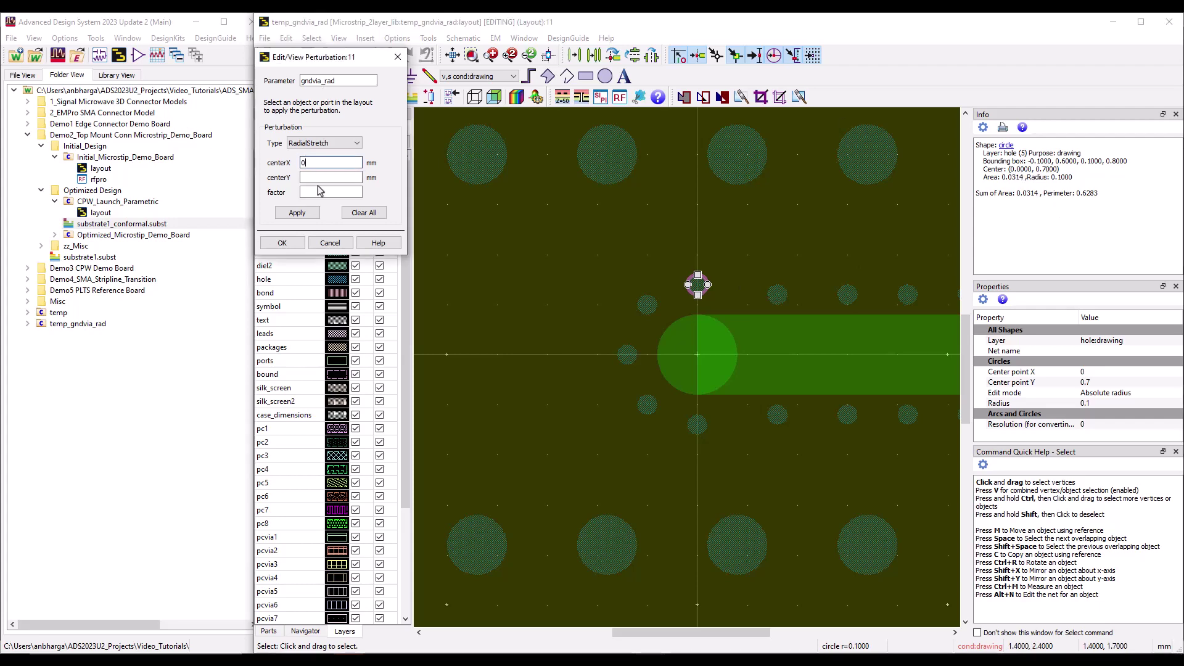
left_click(318, 178)
type("0.7")
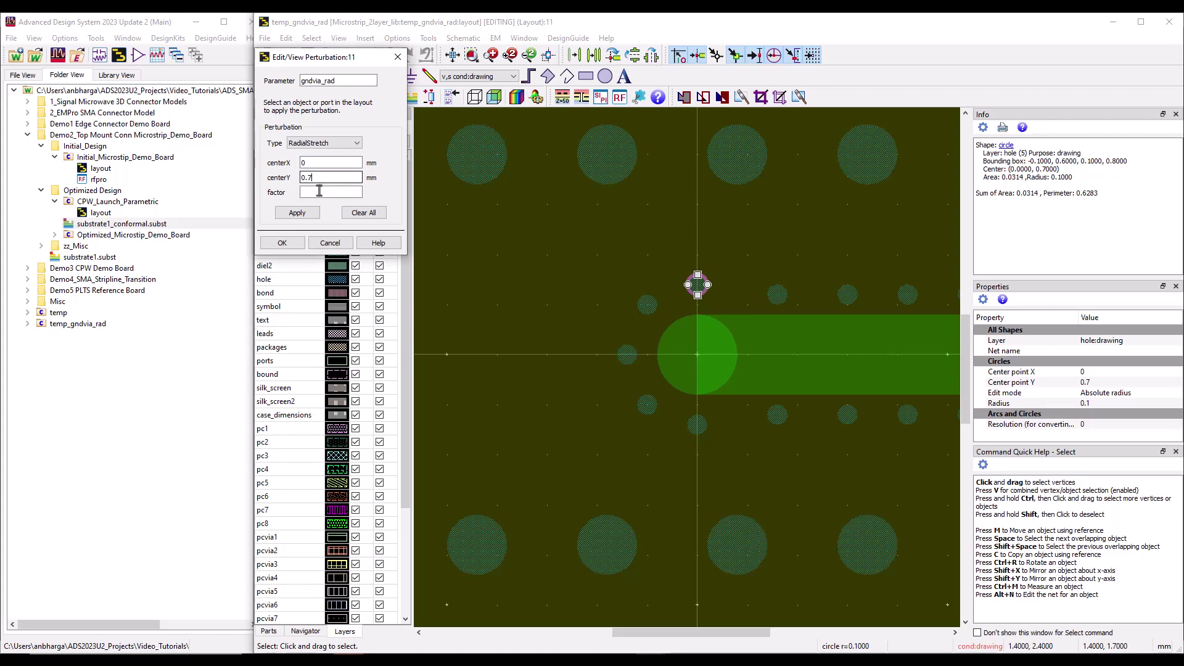
left_click(315, 193)
type("2")
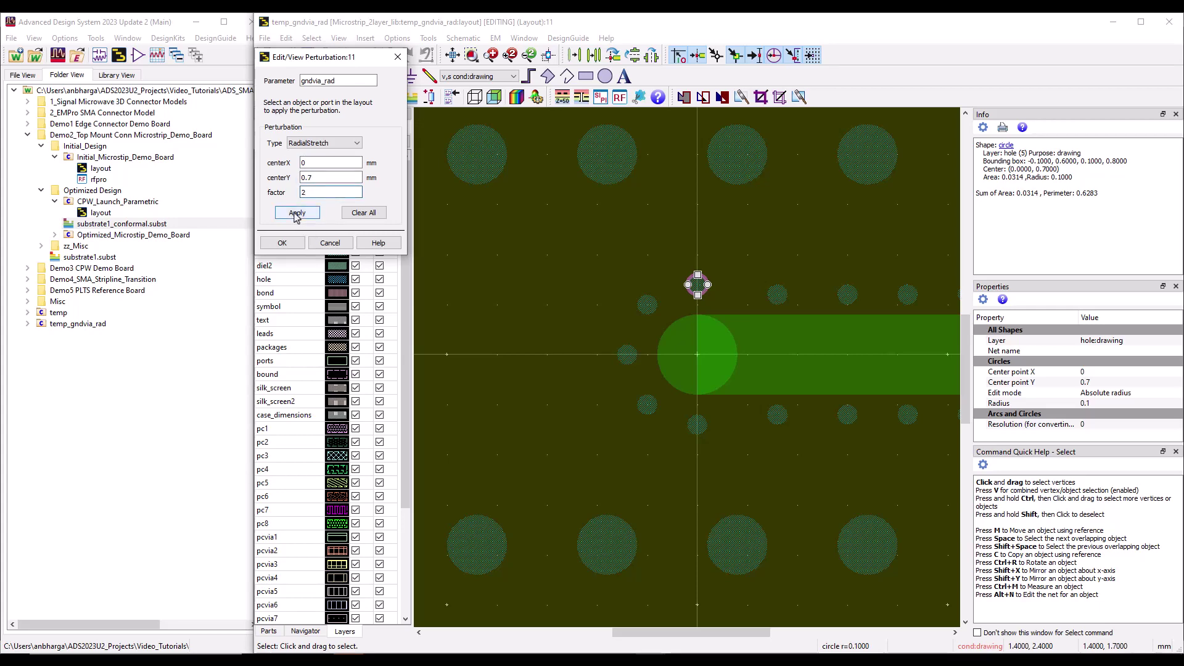
left_click(296, 213)
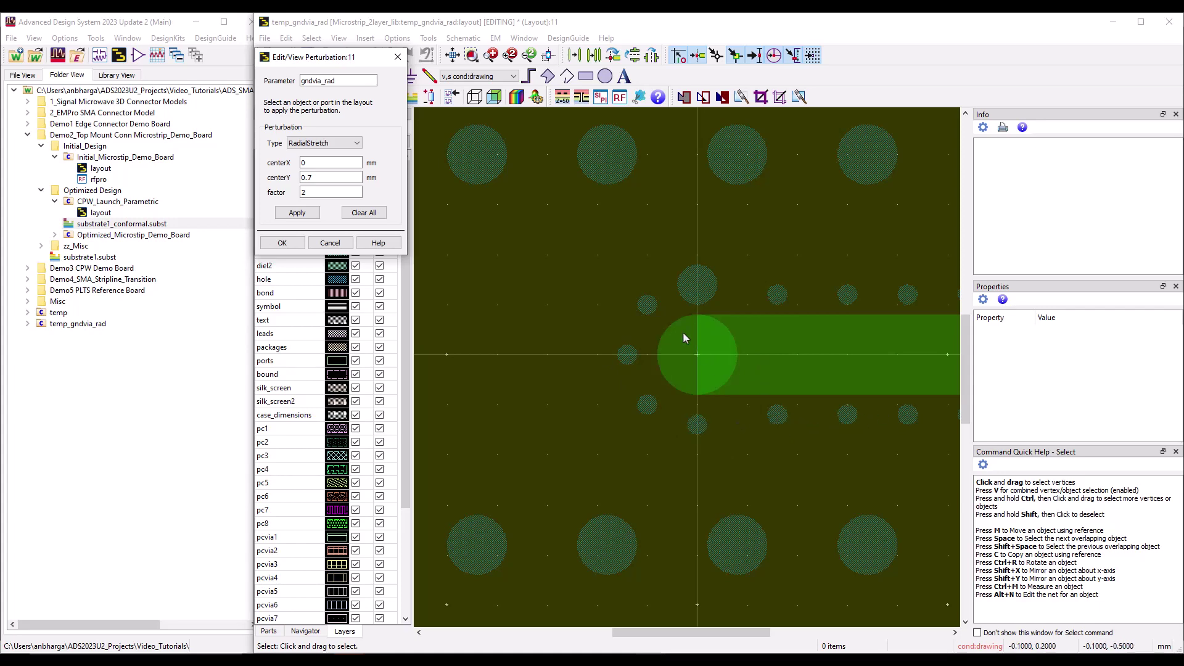
Apply the factor 2 RadialStretch to the small via diagonally up-left of the pad, with center -0.5, 0.5 mm
left_click(647, 306)
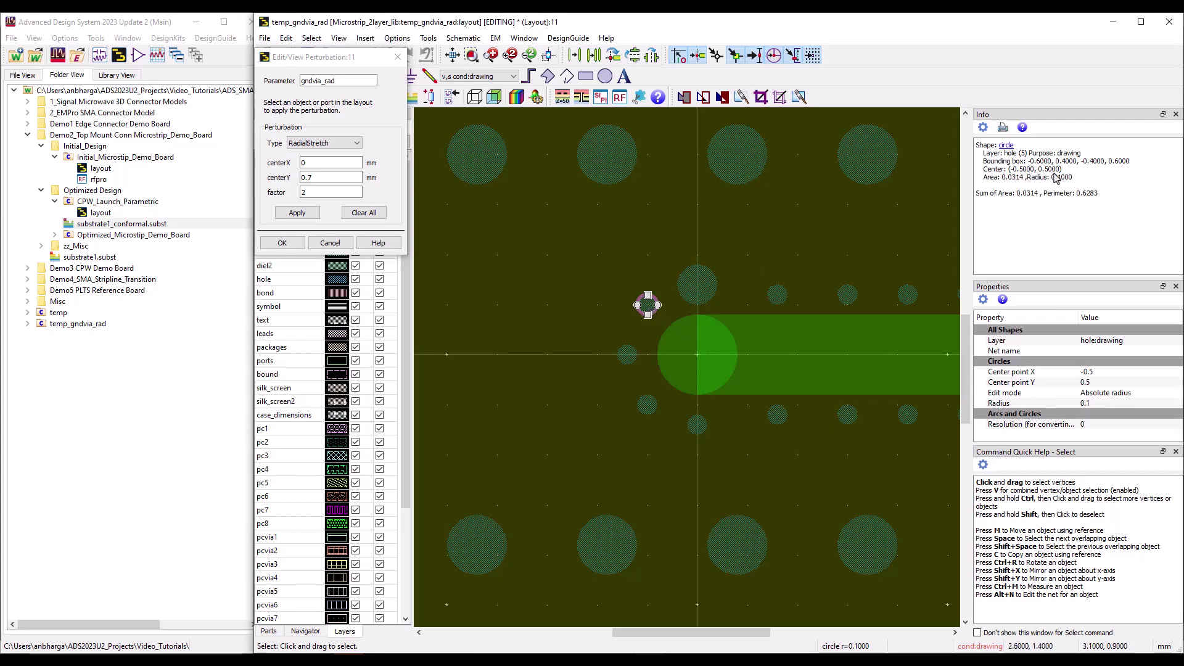
left_click_drag(311, 164, 294, 159)
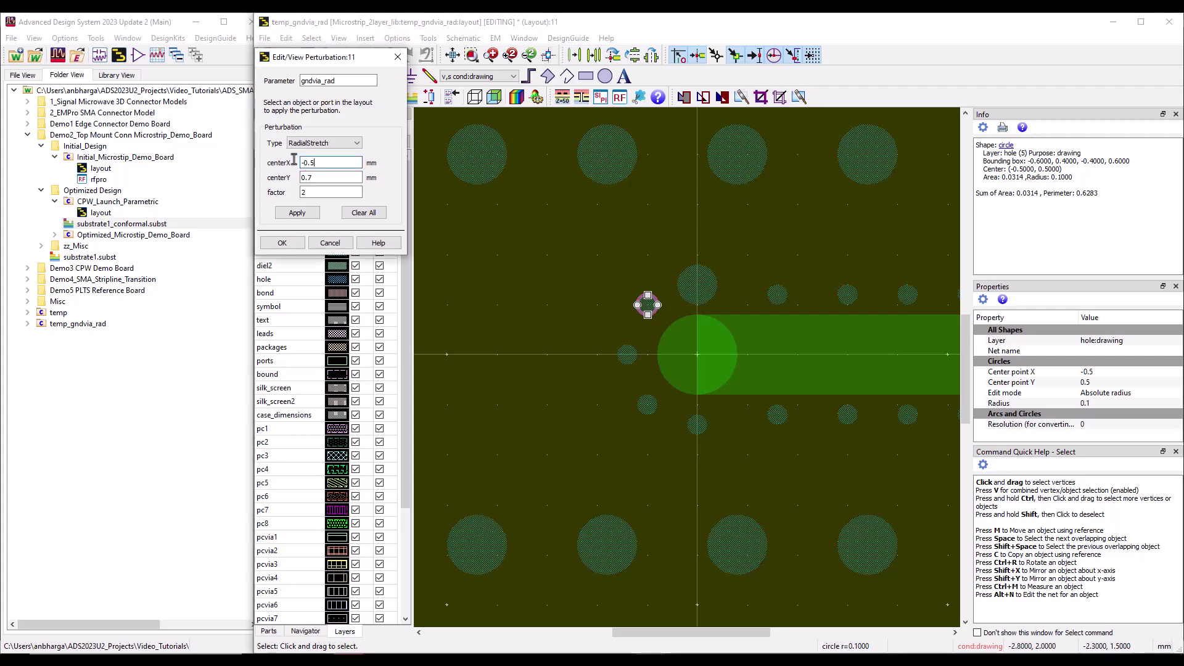
key("Tab")
type("0.")
left_click(297, 212)
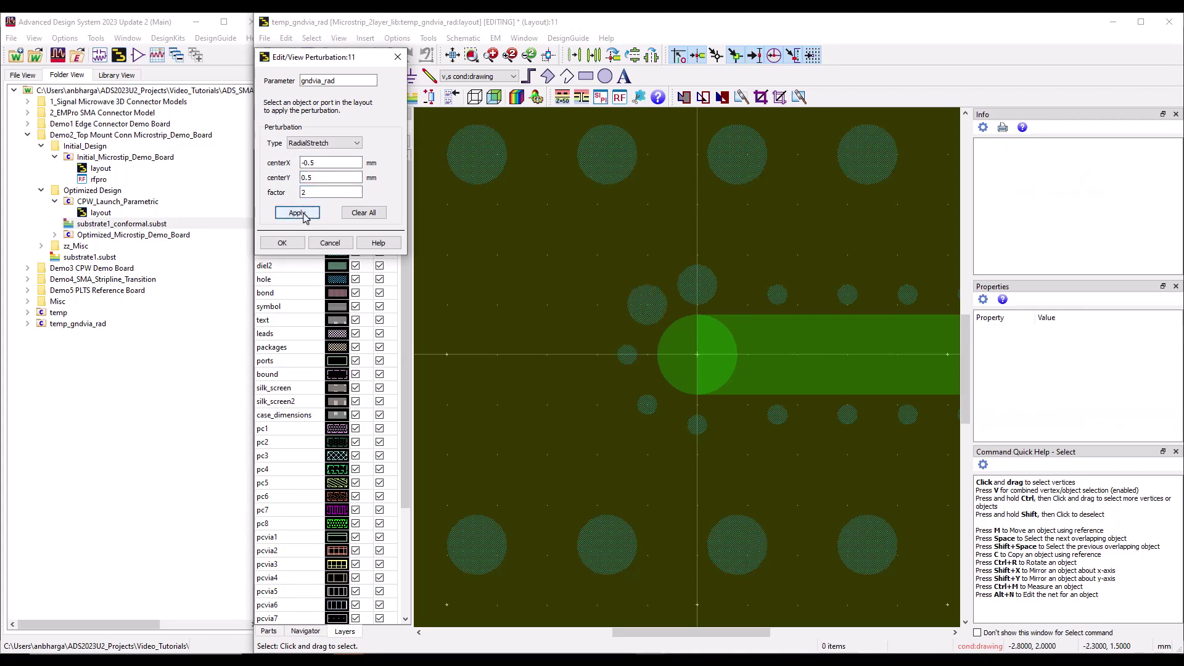
Apply the factor 2 RadialStretch to the small via directly left of the pad, with center -0.7, 0 mm
left_click(634, 357)
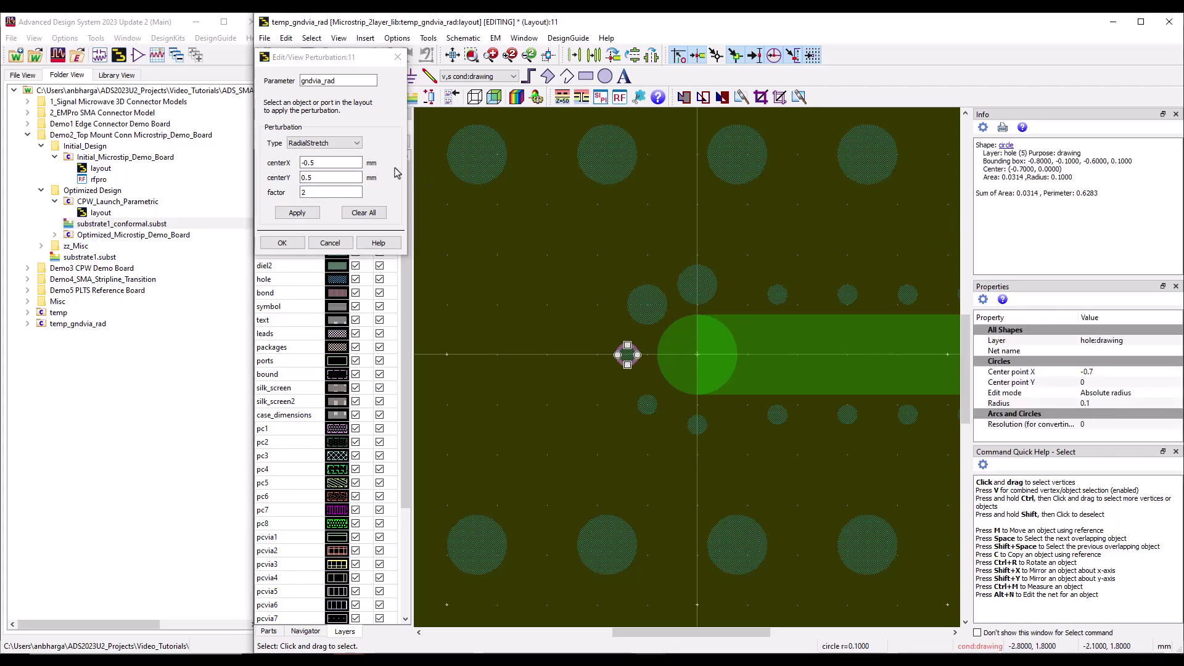
left_click(311, 162)
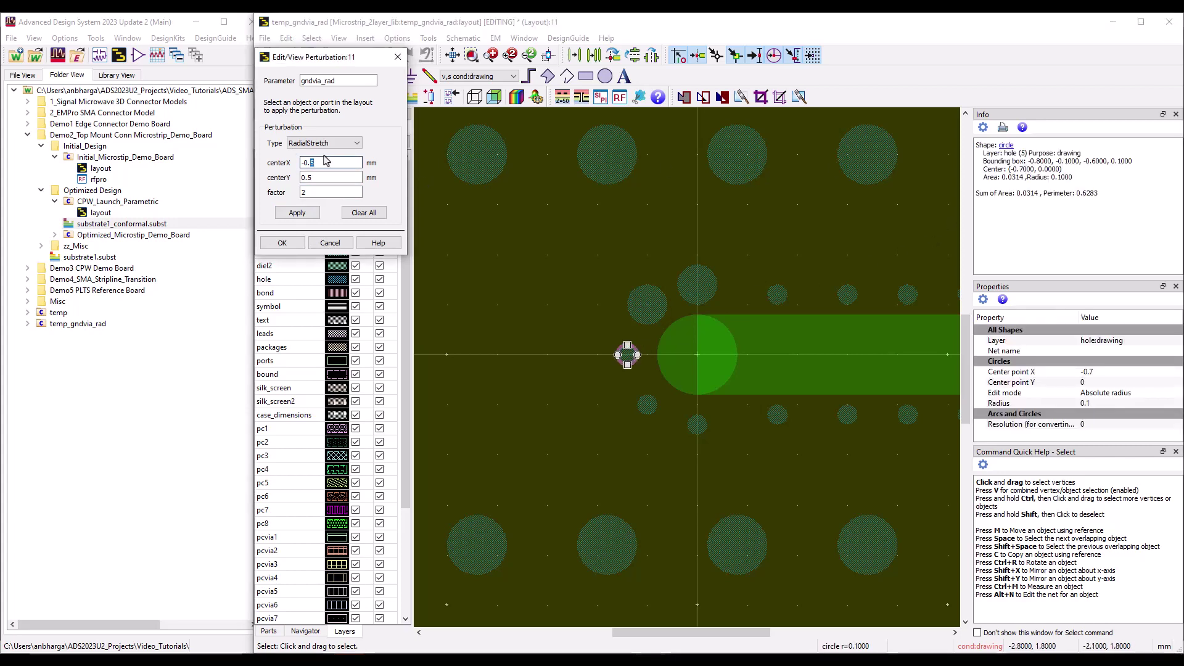
key("BackSpace")
type("7")
left_click(315, 178)
key("BackSpace")
key("BackSpace")
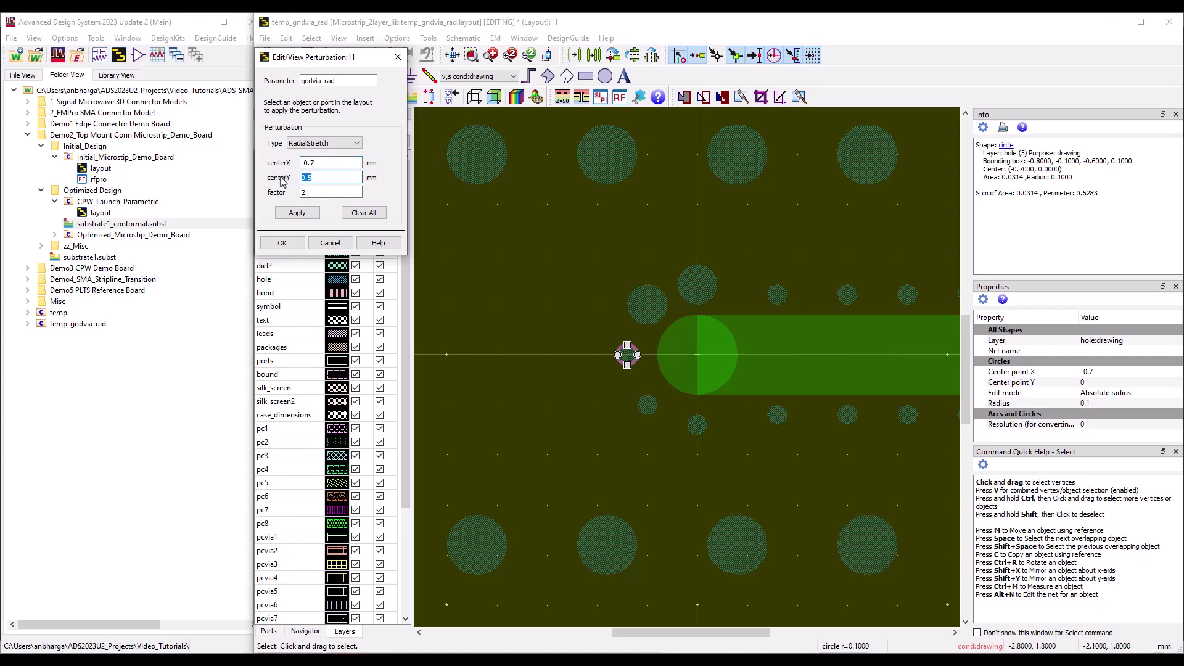
left_click(295, 215)
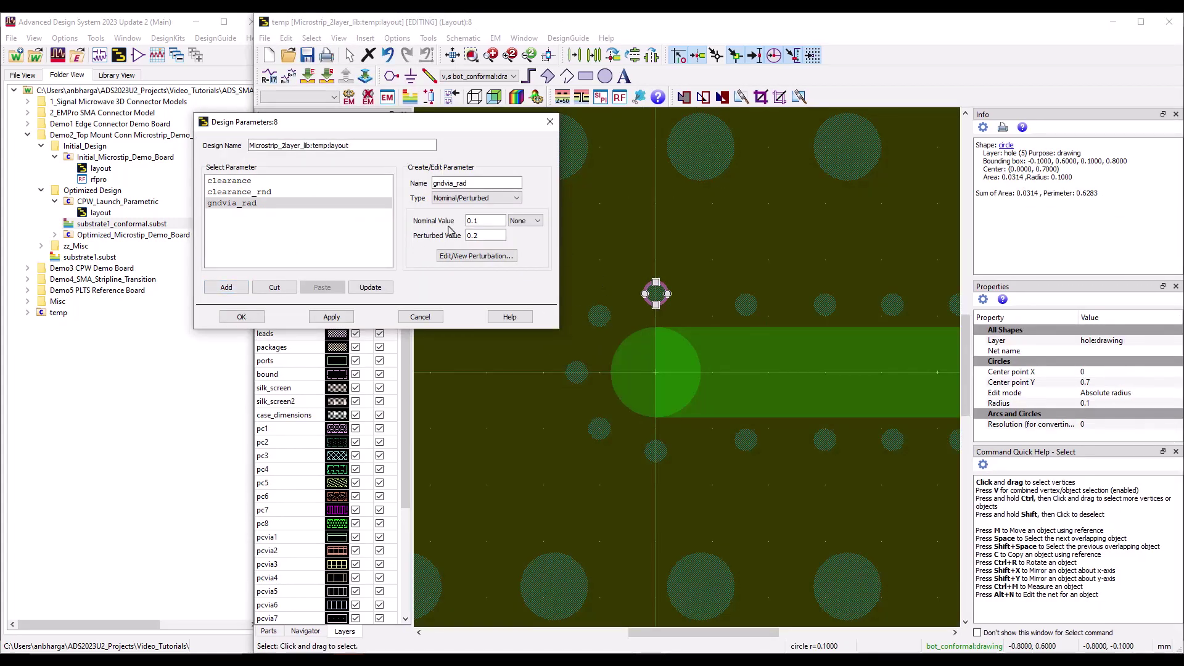
Enter gndvia_dist as the name for a new Nominal/Perturbed design parameter
left_click(249, 204)
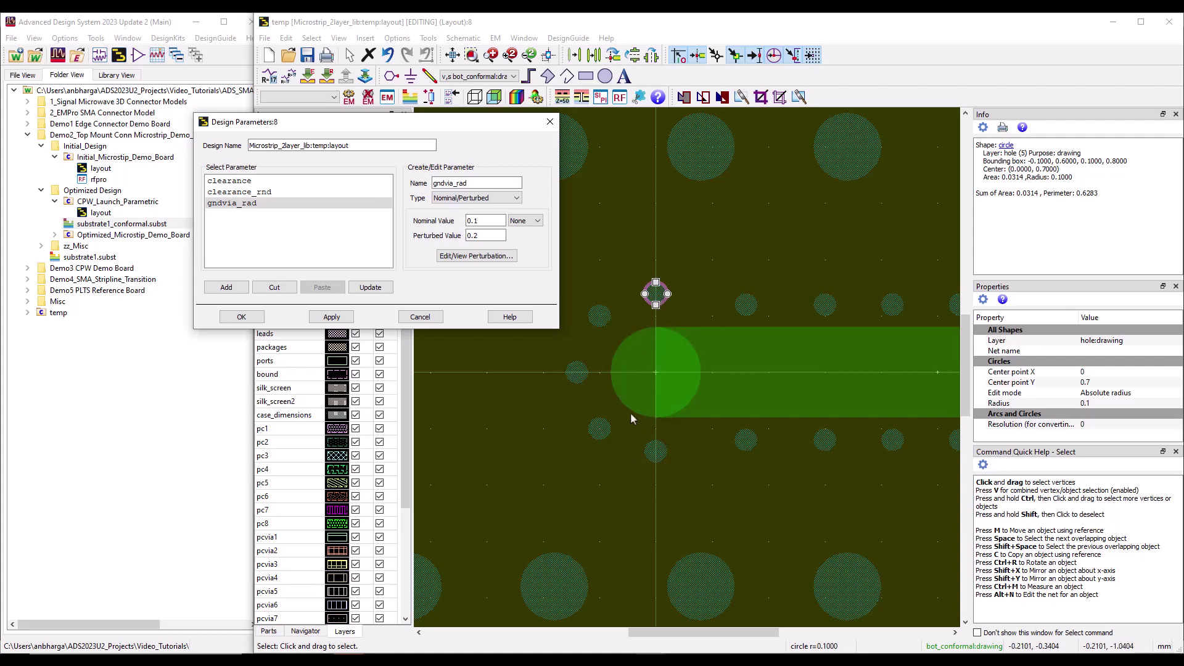
double_click(461, 183)
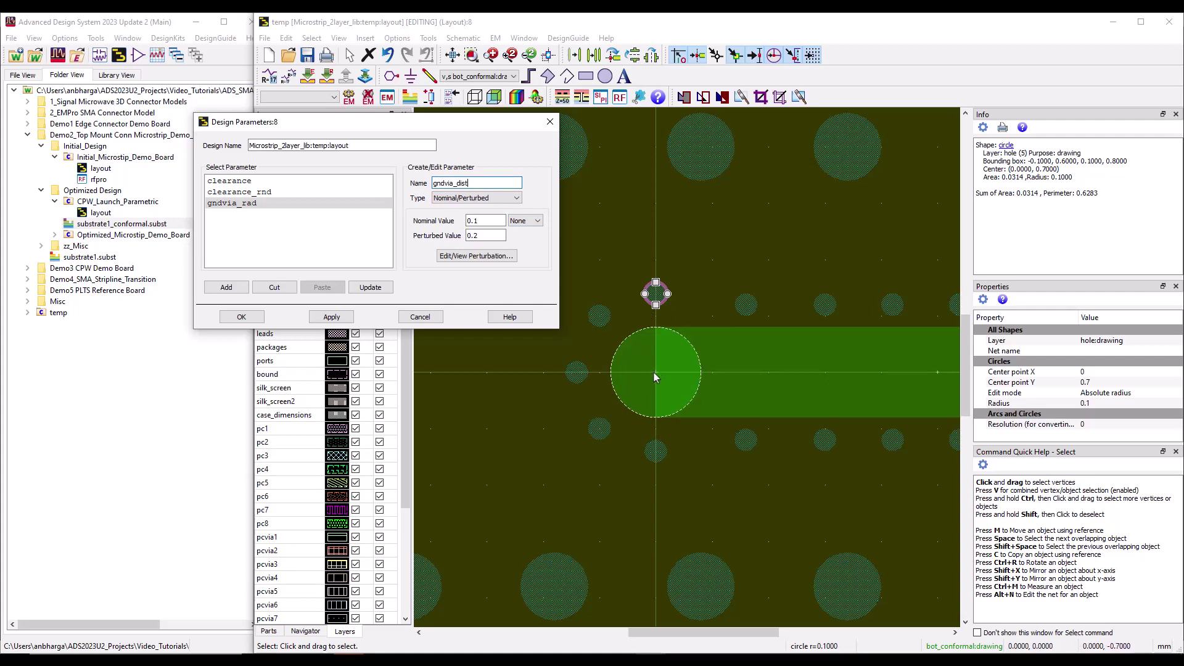
left_click(481, 220)
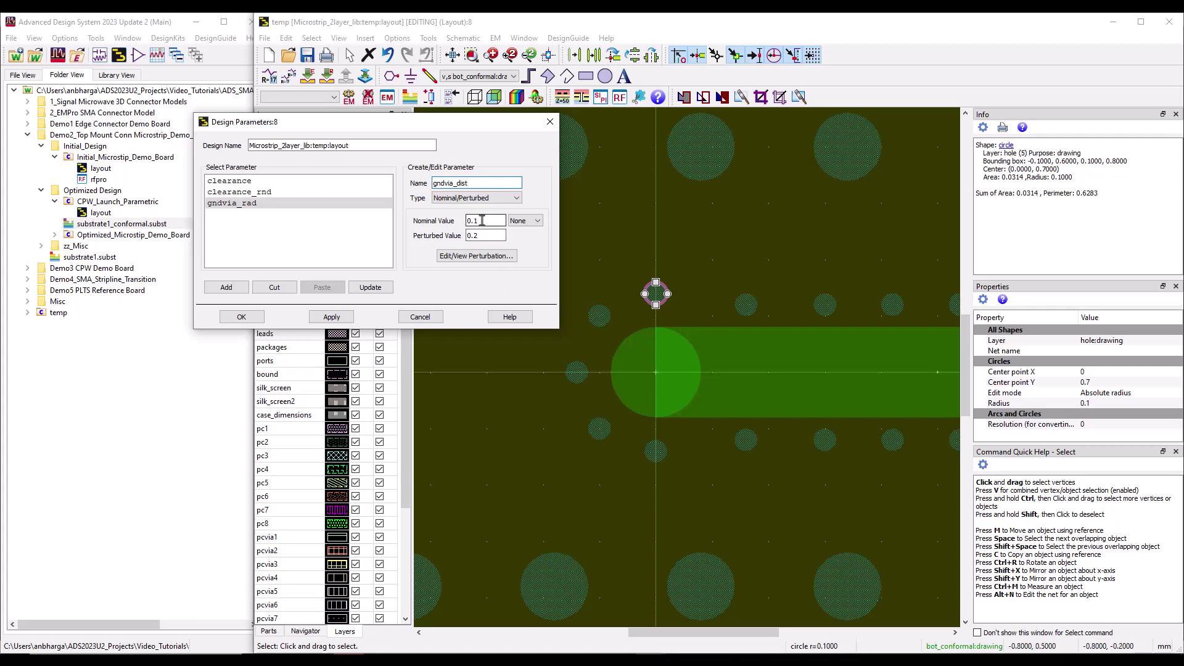
Measure the distance from the pad's center to the center of the small via directly above it
right_click(754, 256)
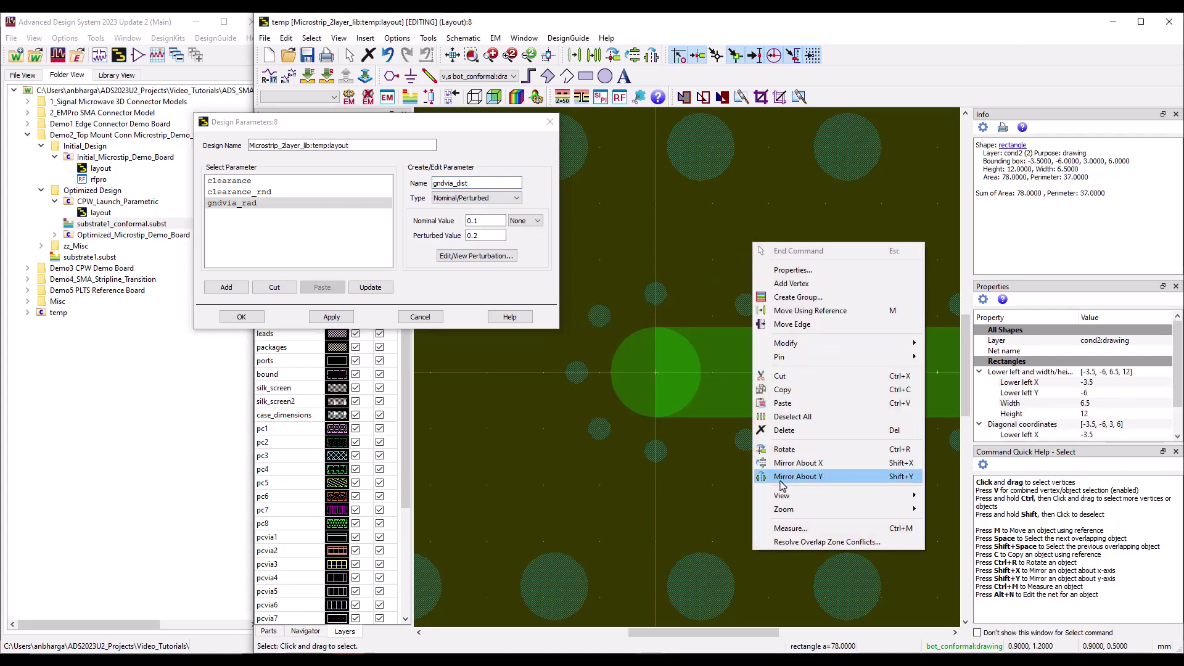
left_click(764, 527)
left_click(655, 372)
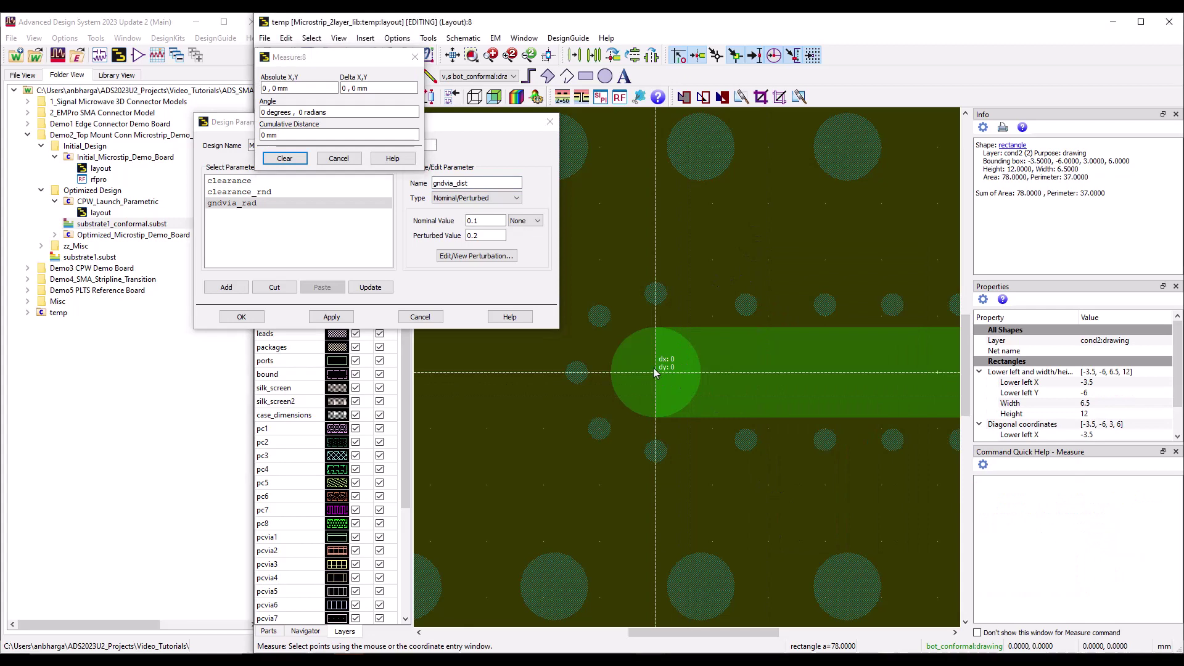
left_click(656, 295)
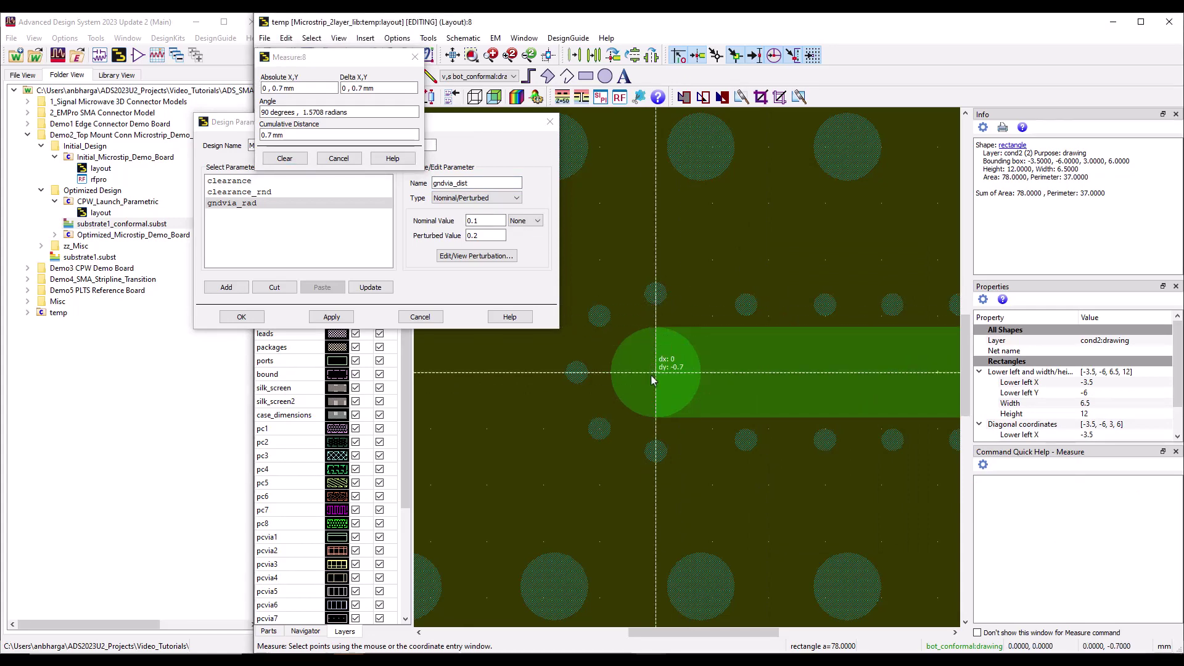
left_click(338, 159)
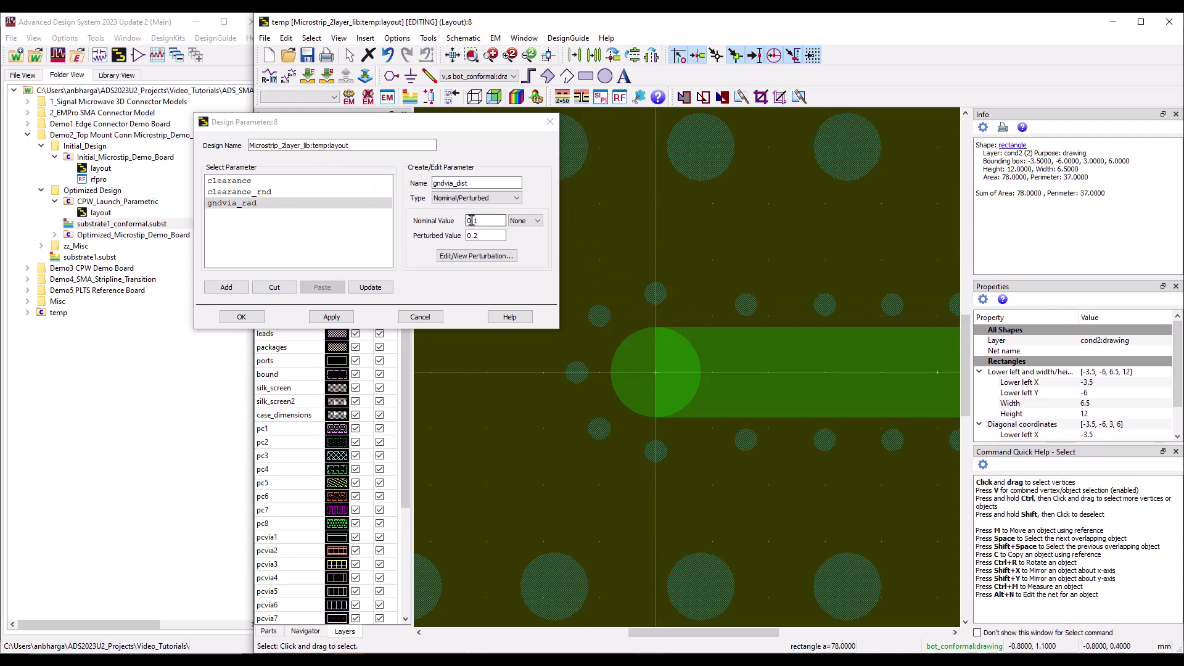
Give gndvia_dist a nominal value of 0.7 and a perturbed value of 1.4, and add the parameter
left_click_drag(473, 220, 489, 222)
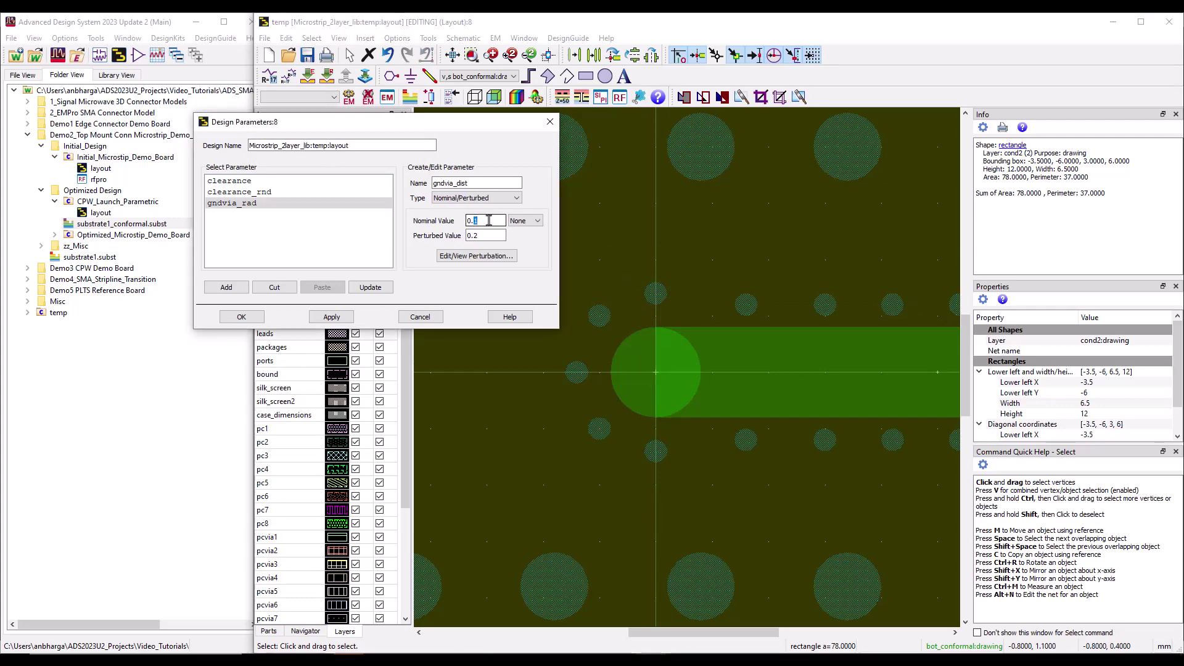
type("7")
key("Tab")
type("1")
left_click(226, 287)
Apply a RadialStretch with center 0, 0 mm and factor 2 to the five small vias around the pad and accept the gndvia_dist perturbation
scroll(700, 368, "up", 4)
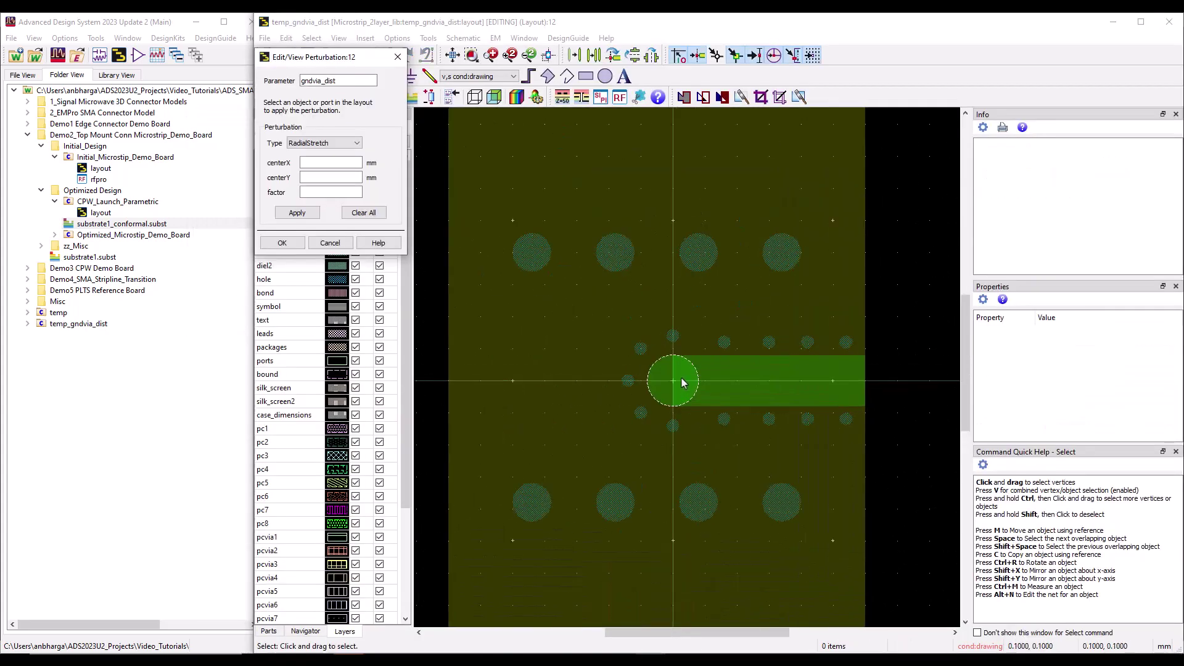
left_click(673, 321)
left_click(631, 338, "ctrl")
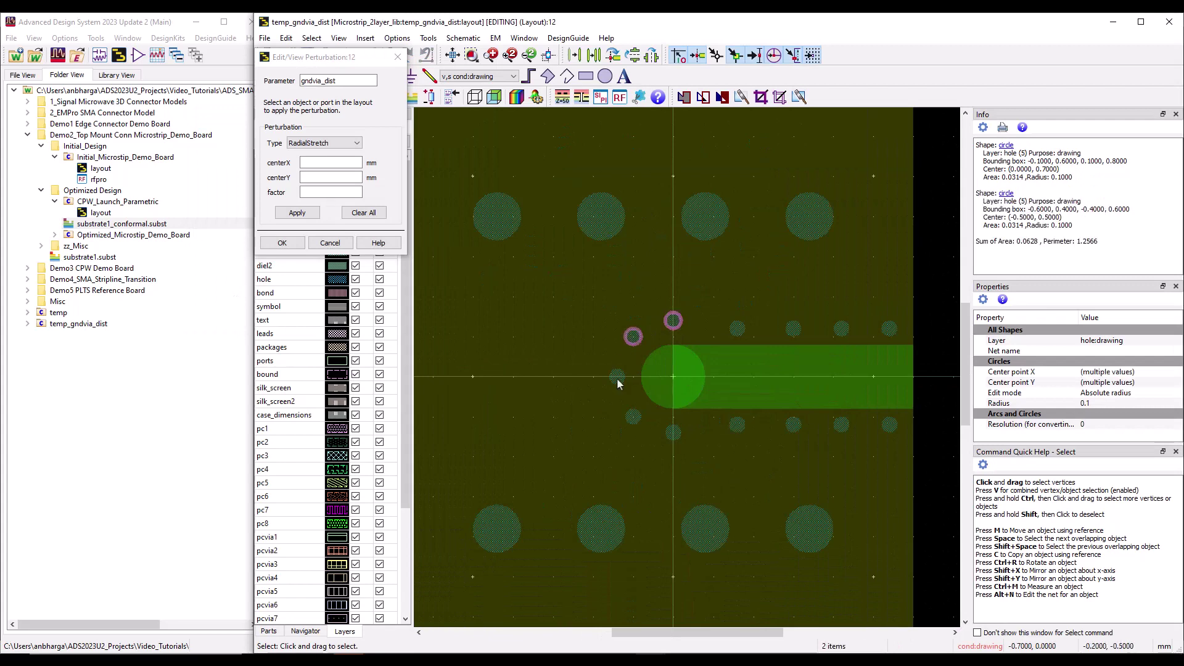
left_click(617, 378, "ctrl")
left_click(630, 417, "ctrl")
left_click(670, 436, "ctrl")
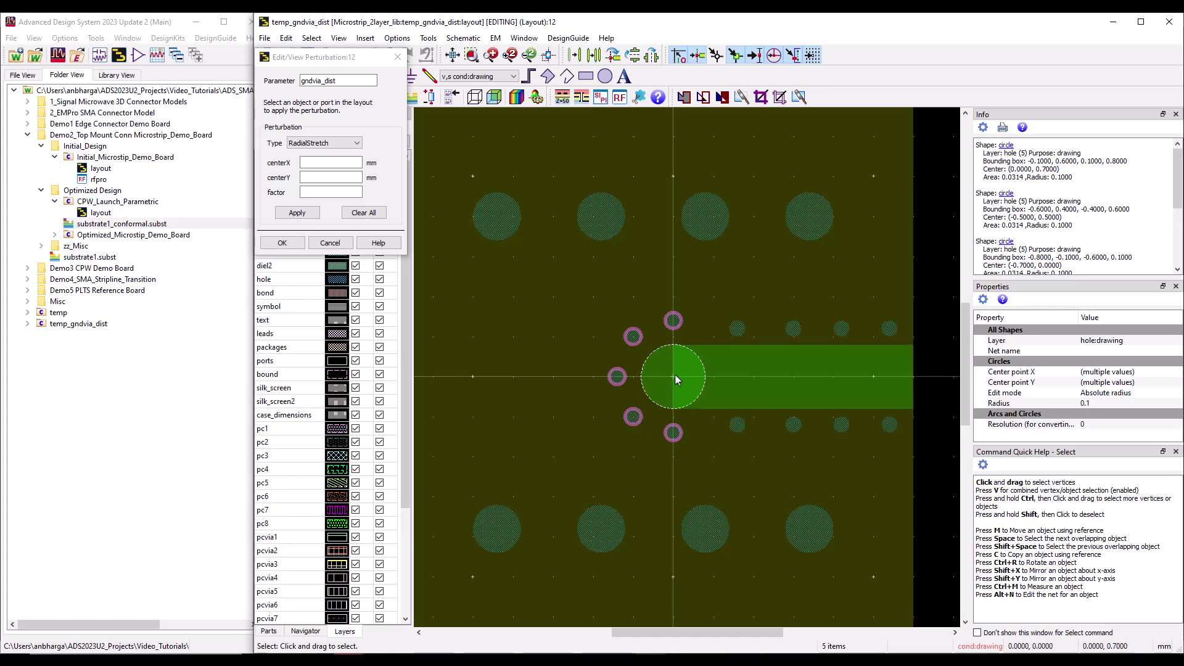
left_click(316, 163)
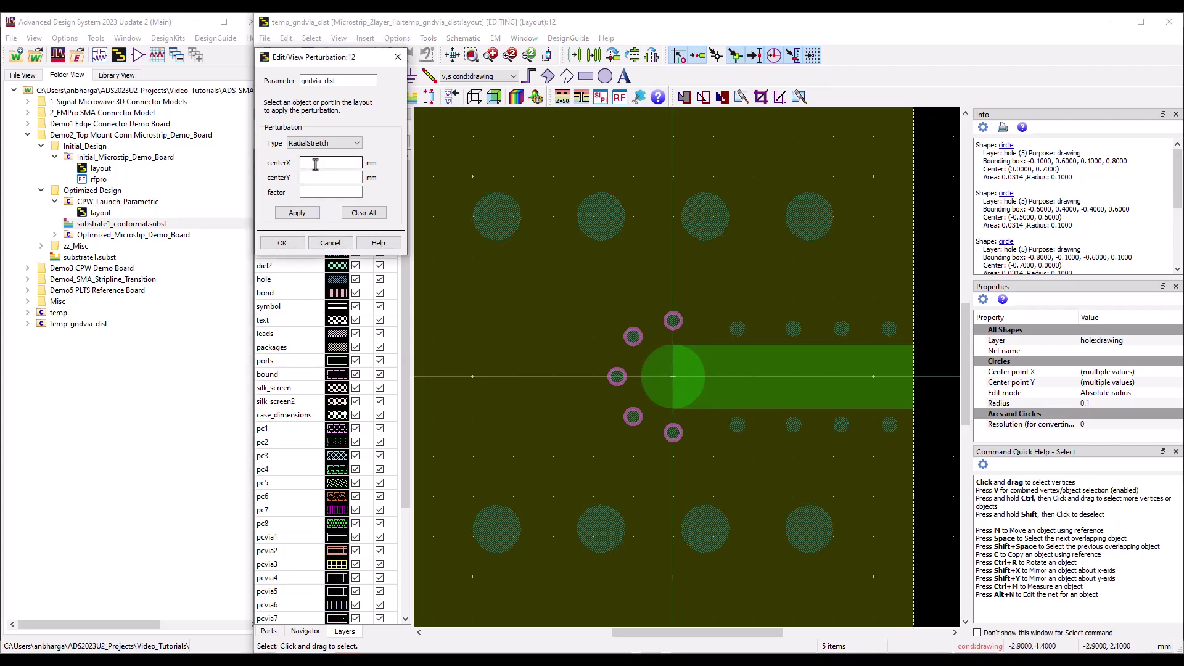
type("0")
left_click(313, 179)
type("0")
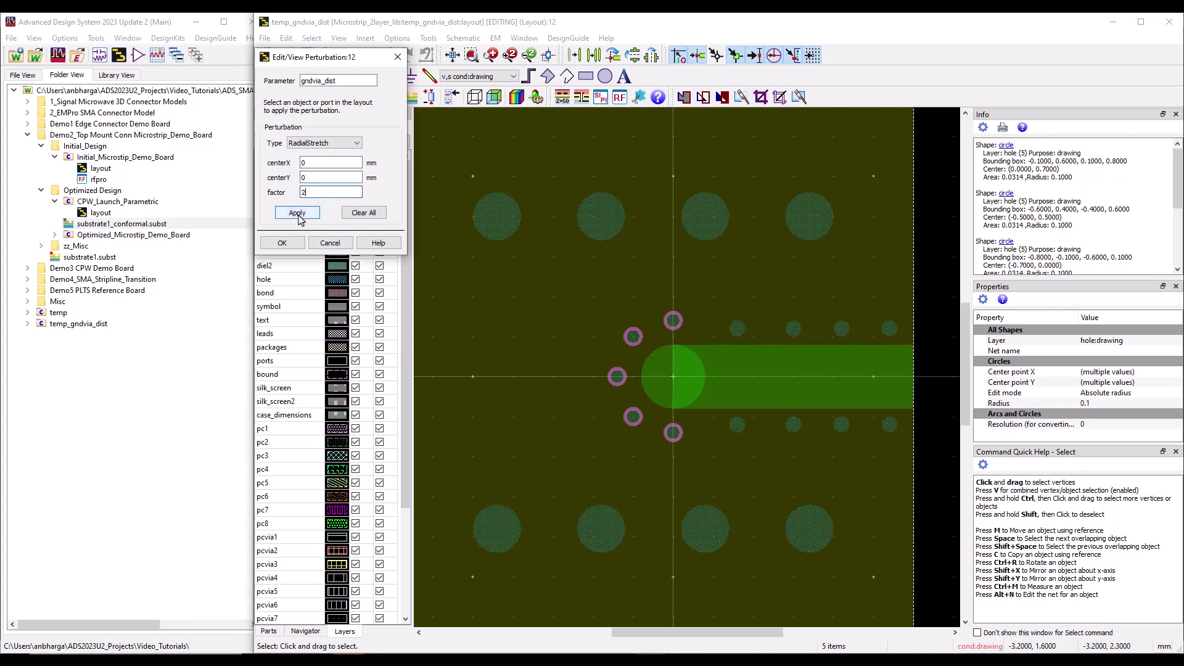
left_click(298, 213)
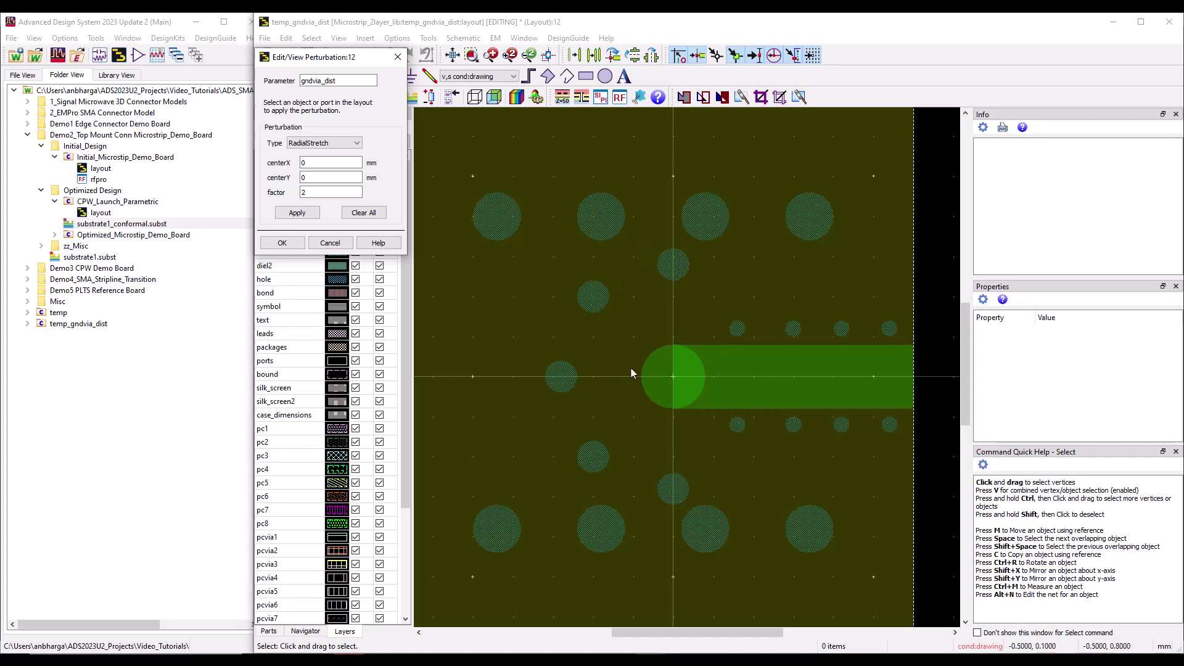
left_click(285, 243)
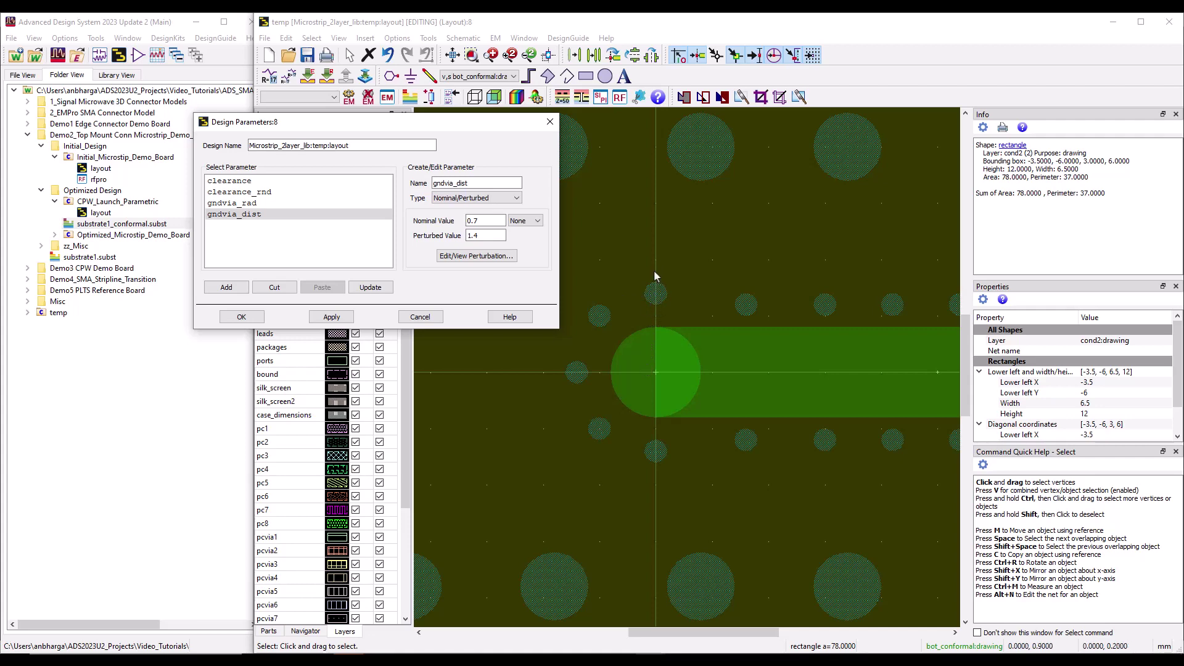
Add a parameter named gndvia_dist1 in mm, with nominal value 0.7 and perturbed value 1
left_click(534, 223)
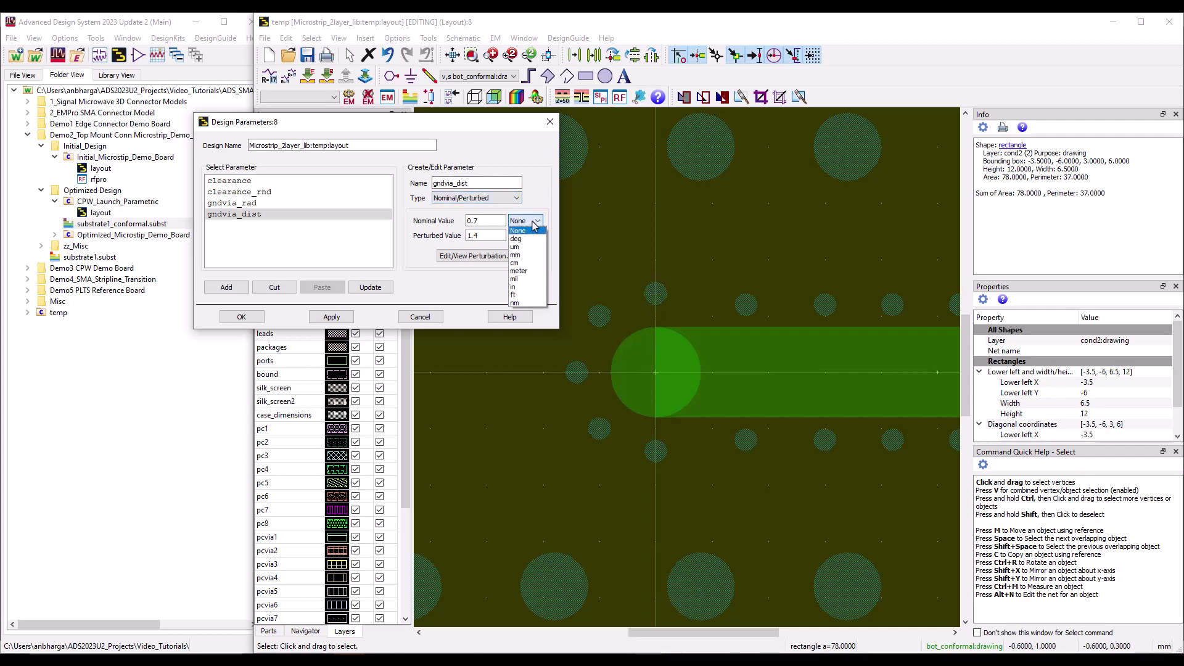
left_click(524, 255)
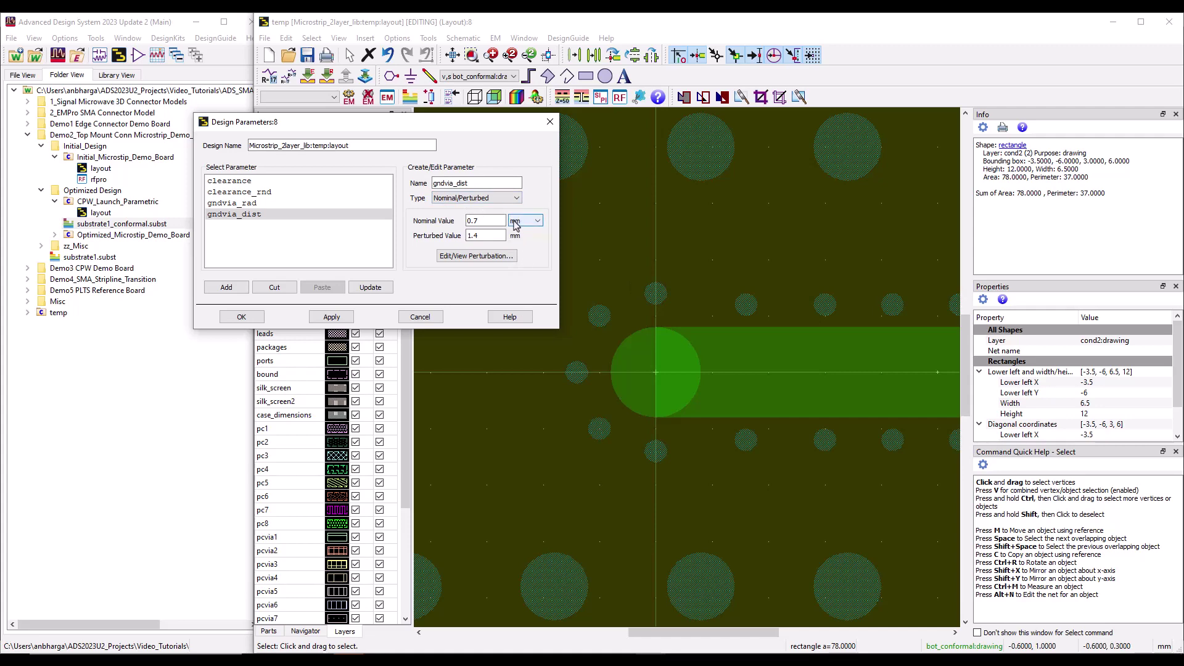
left_click(476, 223)
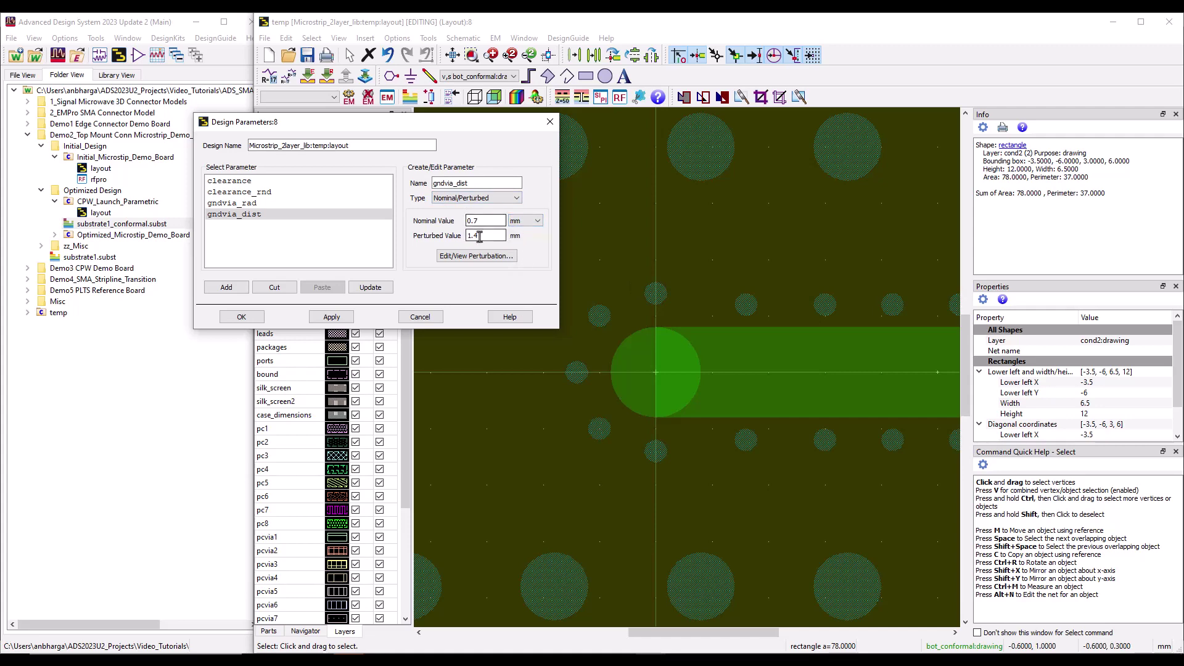
double_click(472, 235)
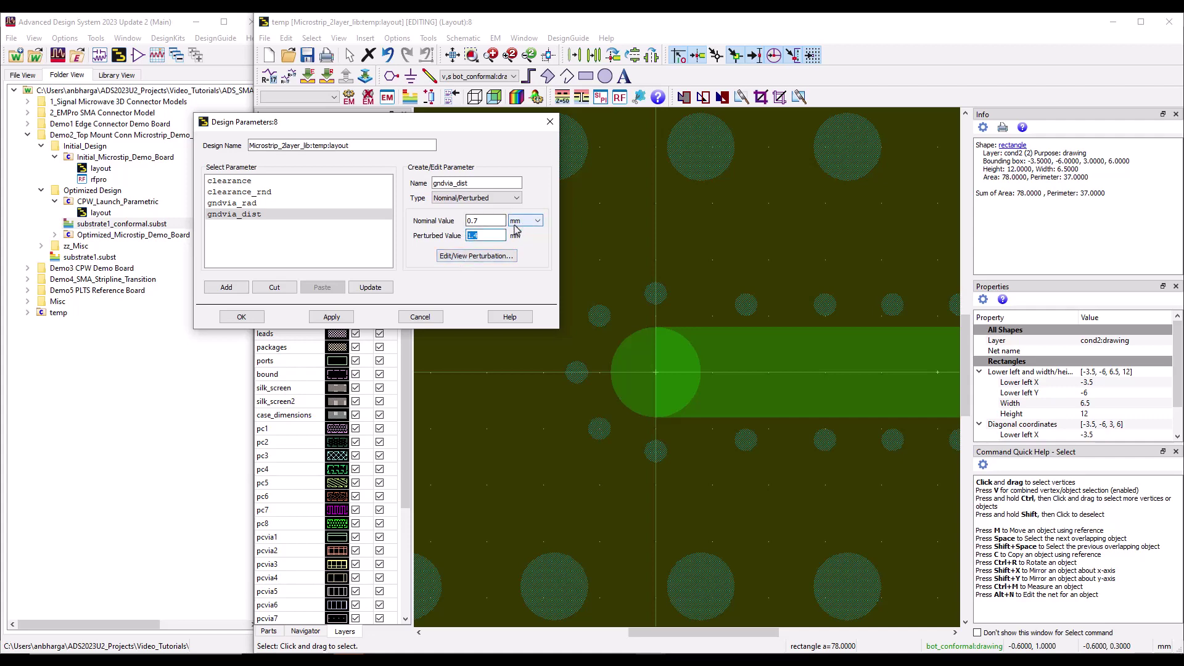
type("1")
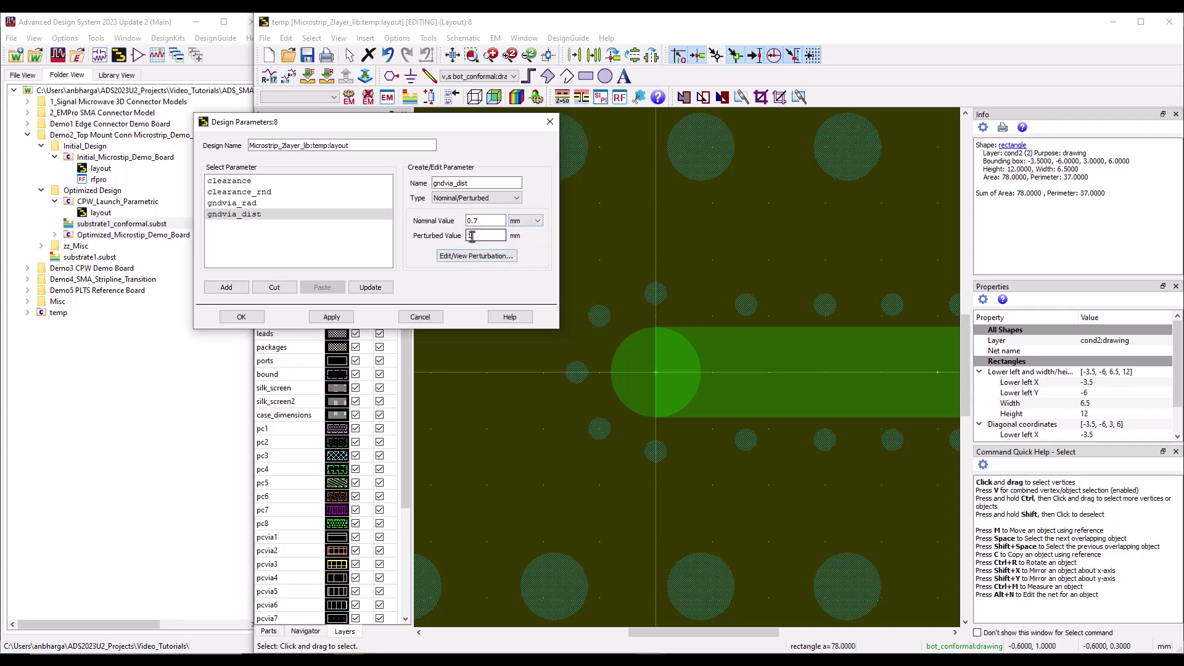
left_click(473, 184)
type("1")
left_click(228, 288)
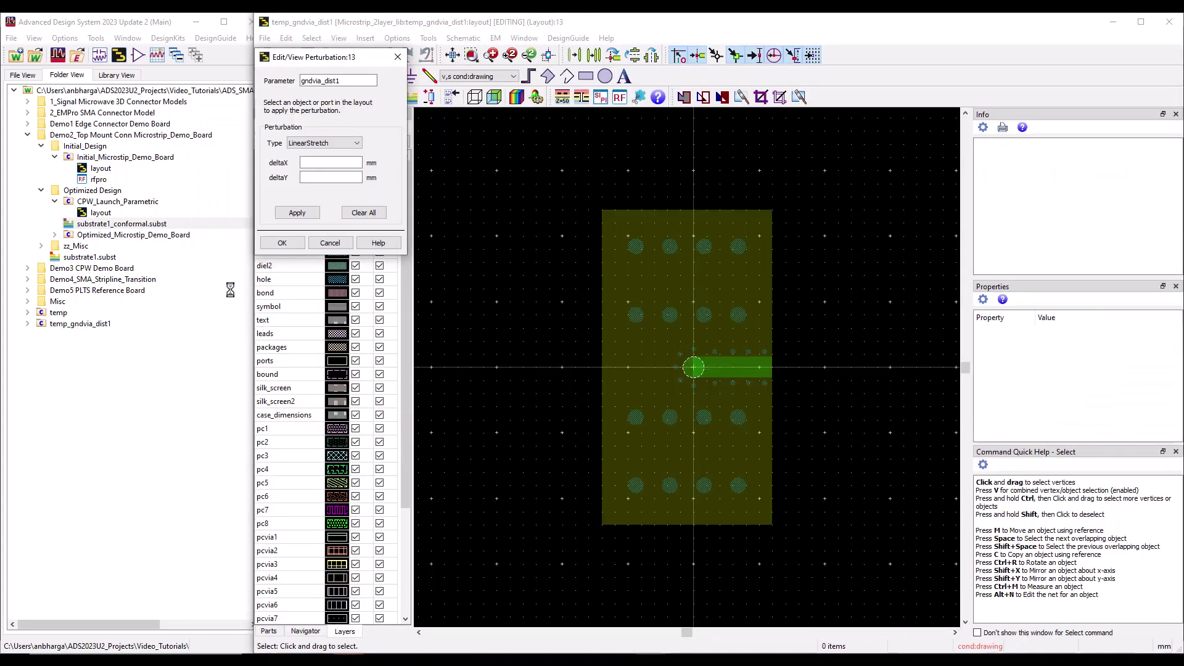
Apply a LinearStretch perturbation of deltaX 0 and deltaY 0.3 mm to the small via directly above the pad
scroll(679, 368, "up", 5)
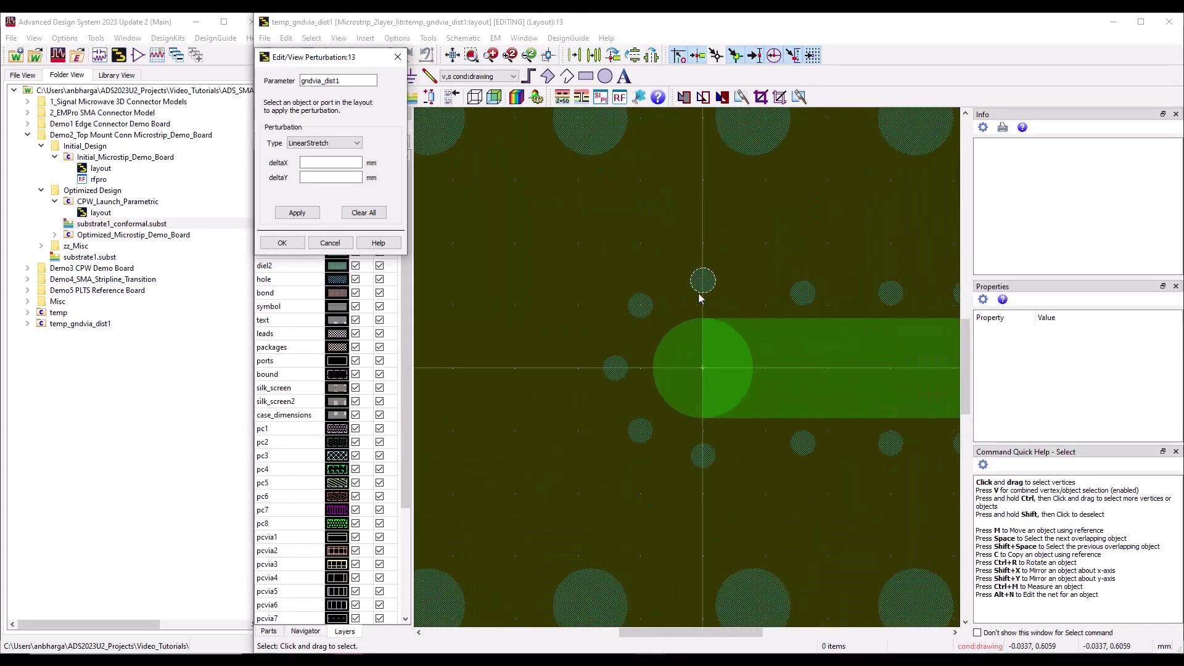
left_click(701, 283)
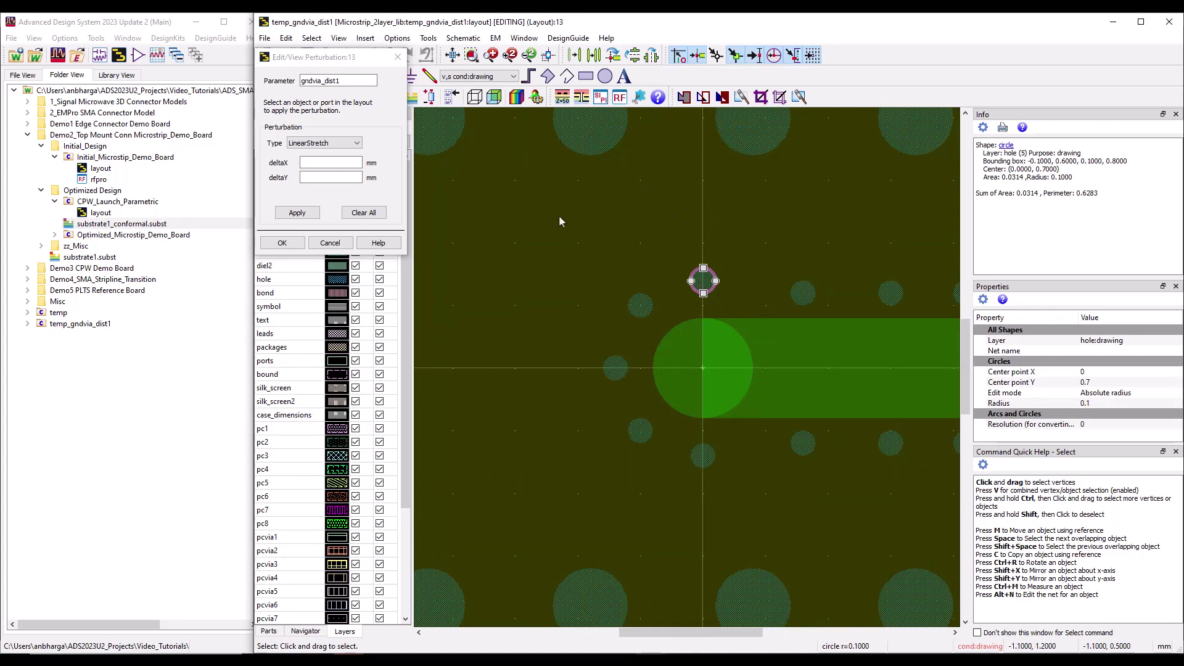
left_click(321, 162)
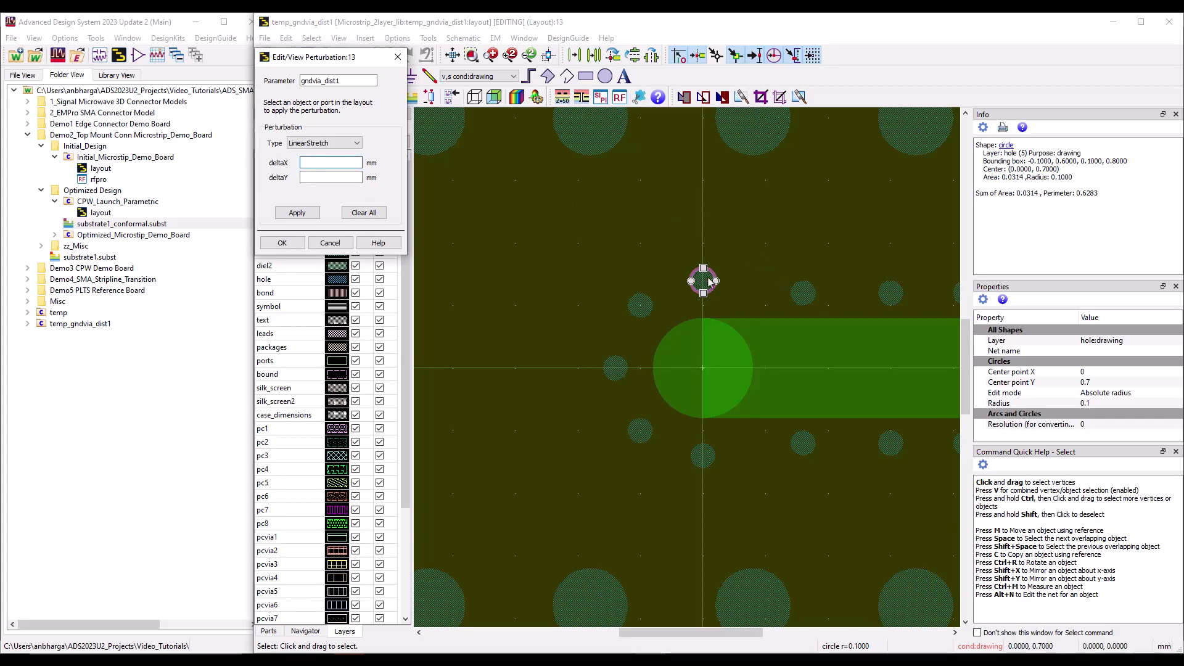
left_click(311, 177)
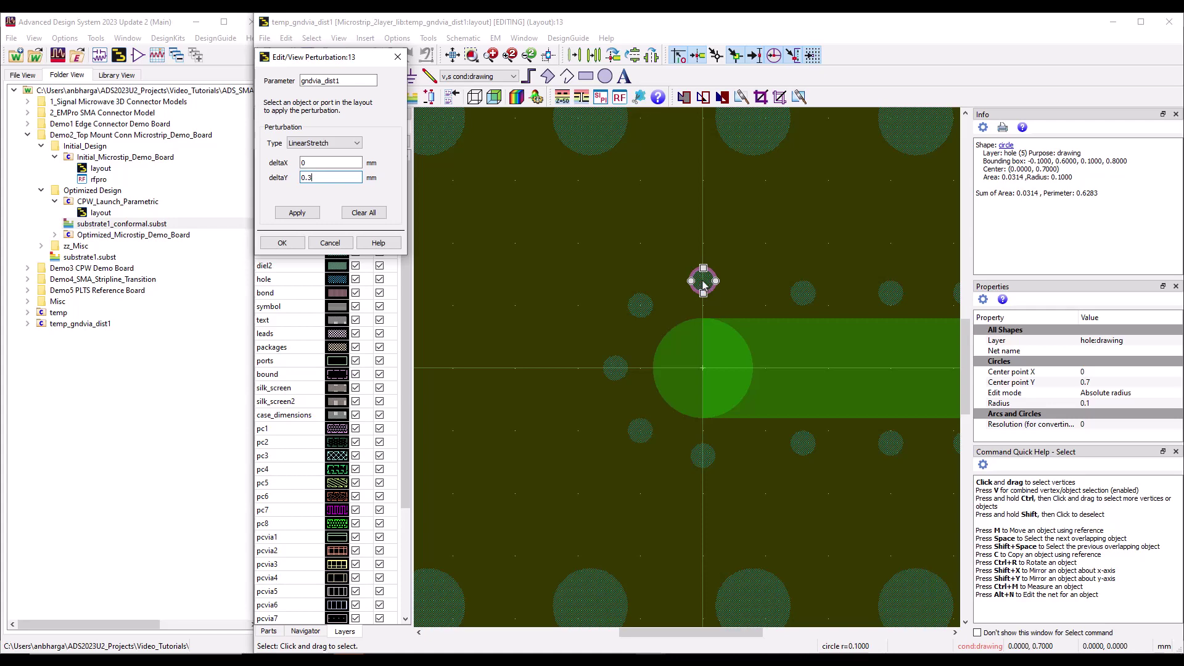
left_click(298, 213)
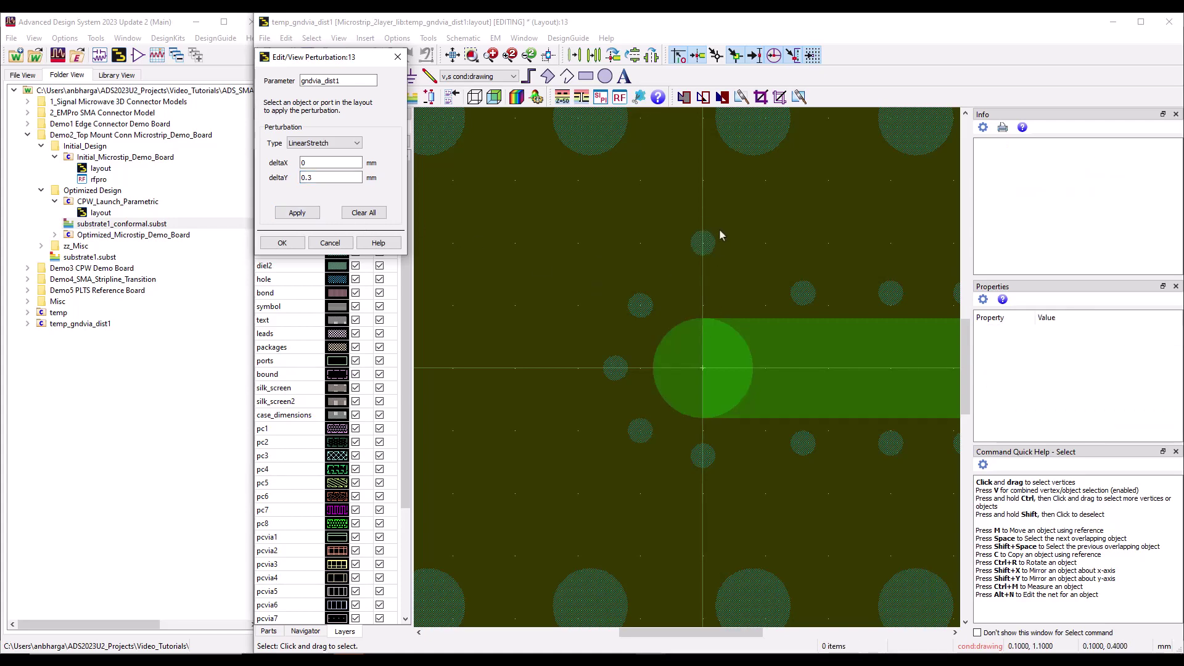
Apply a LinearStretch perturbation of deltaX 0 and deltaY -0.3 mm to the small via directly below the pad
left_click(701, 456)
left_click(319, 178)
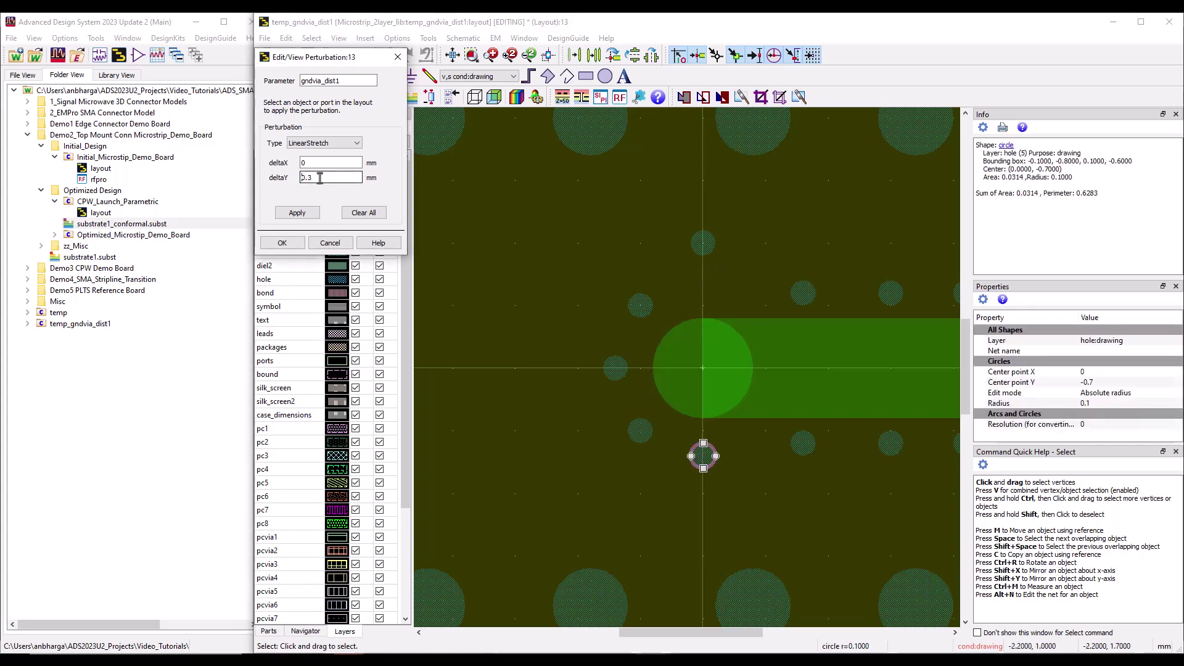
key("Home")
type("-")
left_click(297, 213)
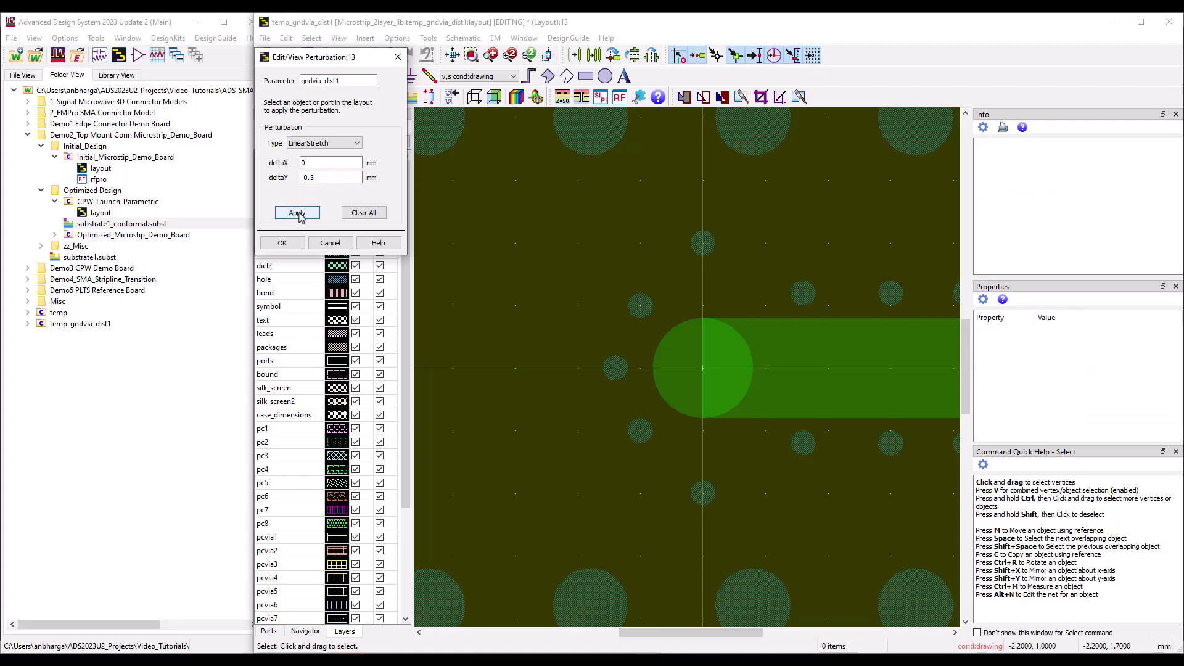
Apply a LinearStretch perturbation of deltaX -0.3 and deltaY 0 mm to the small via directly left of the pad
left_click(609, 368)
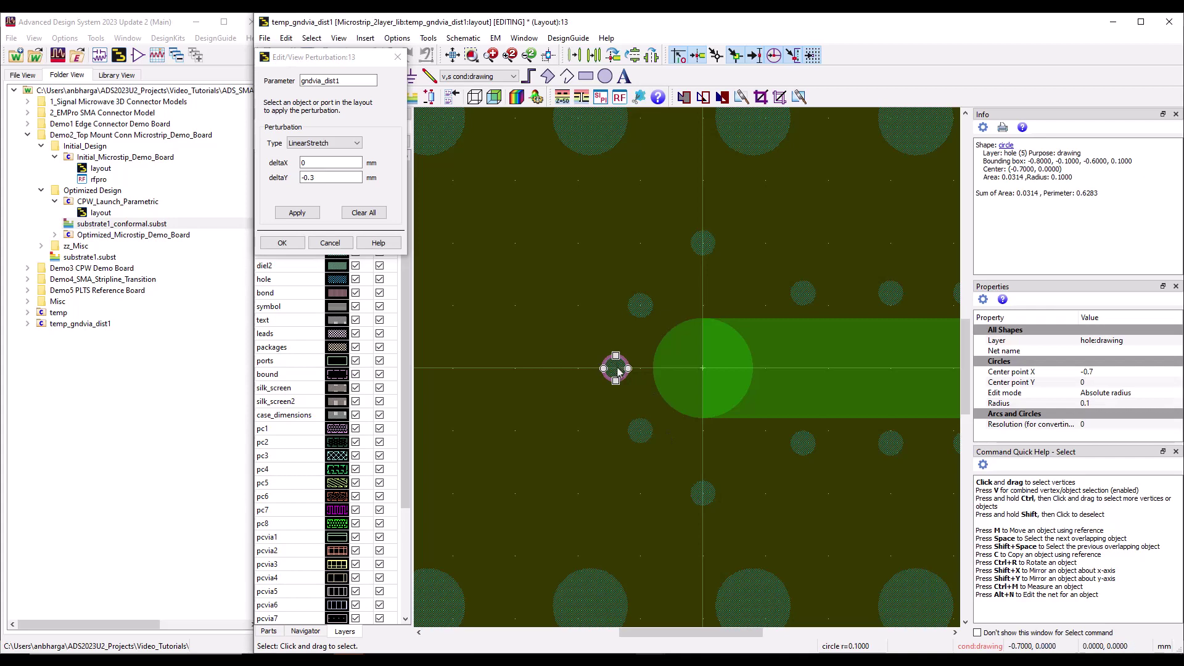
double_click(327, 178)
type("-")
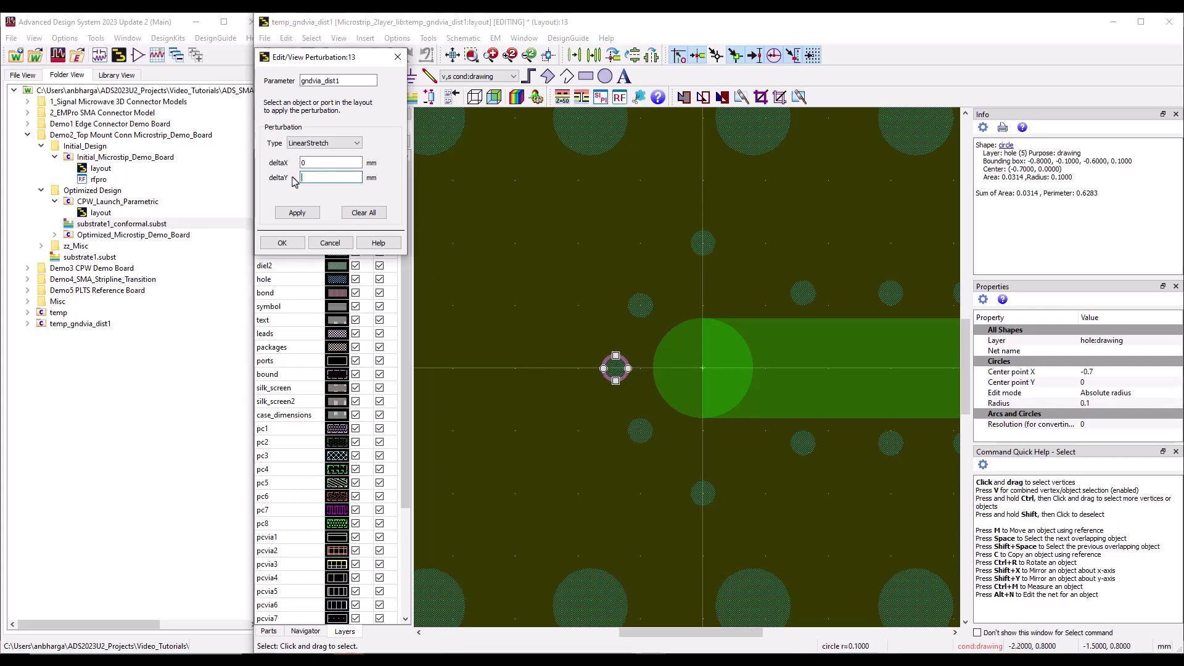
left_click(314, 164)
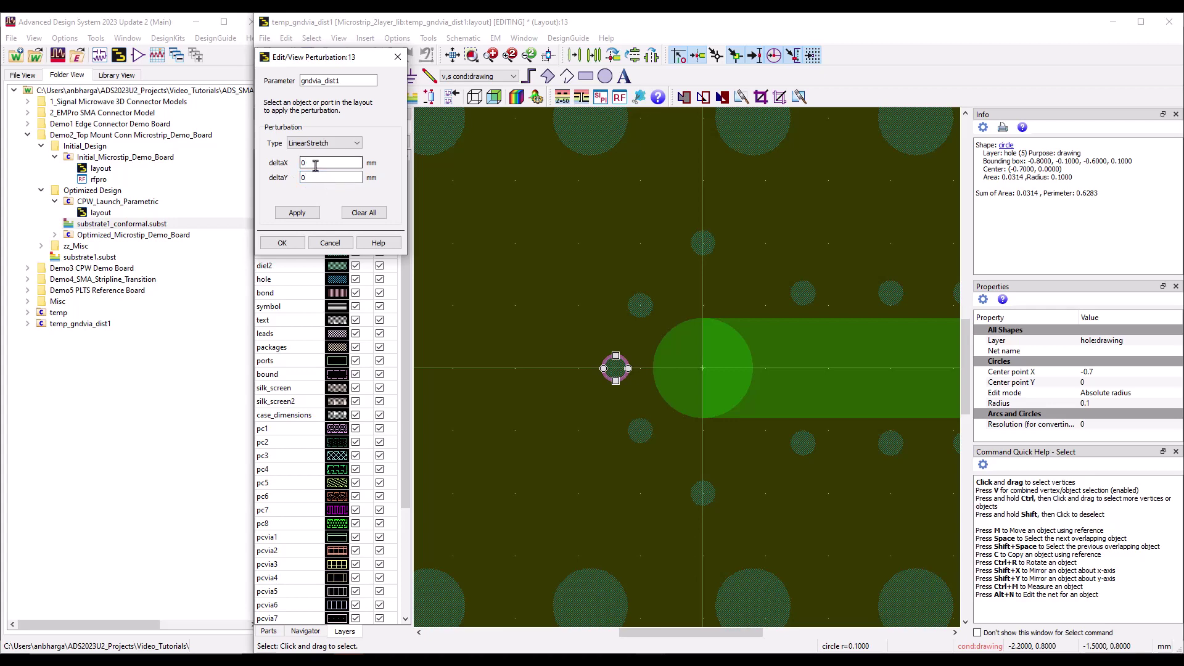
type(".")
type("3")
type("-")
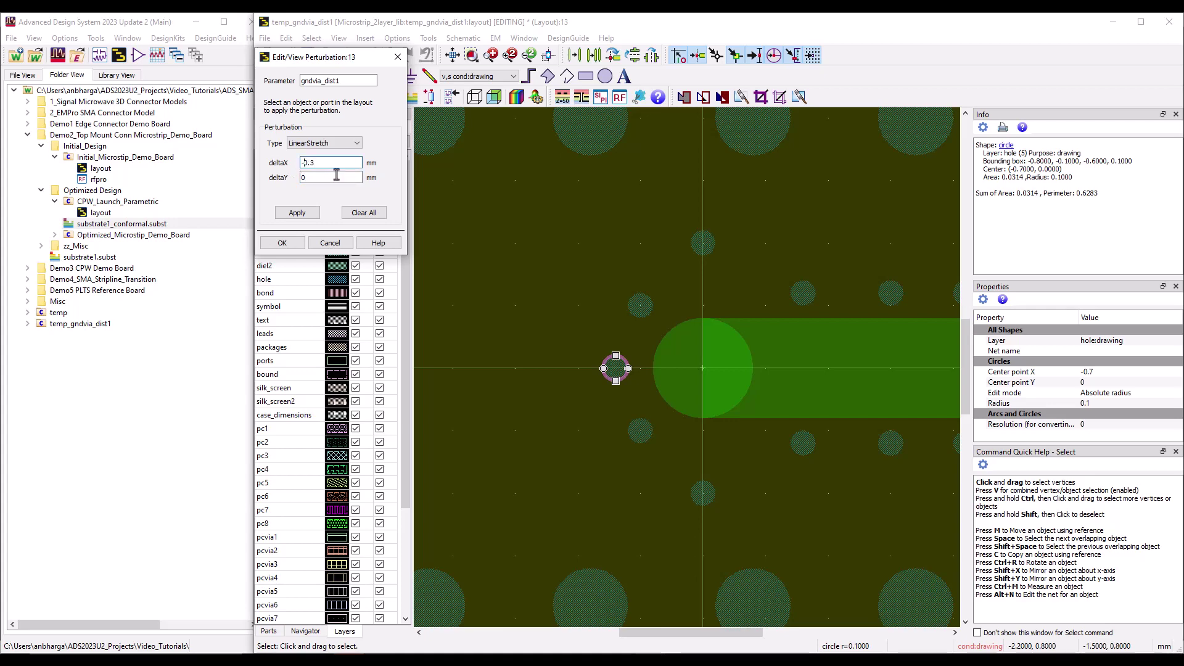
left_click(297, 214)
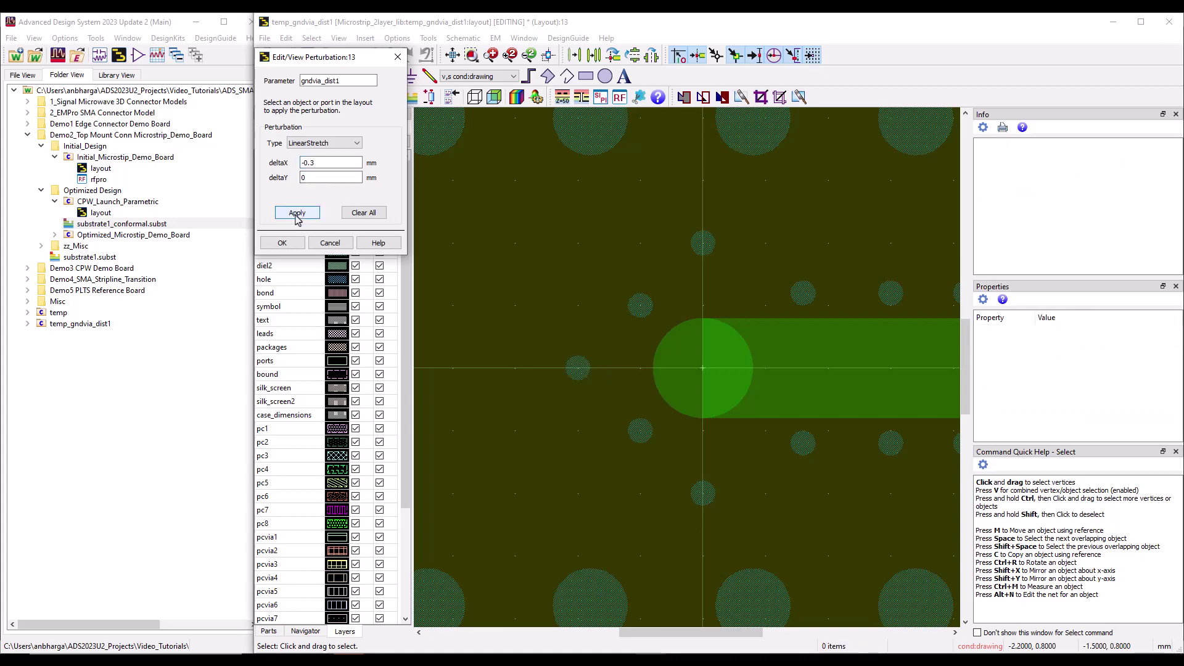
Apply a LinearStretch perturbation of deltaX -0.2 and deltaY 0.2 mm to the small via at the pad's upper left
left_click(639, 316)
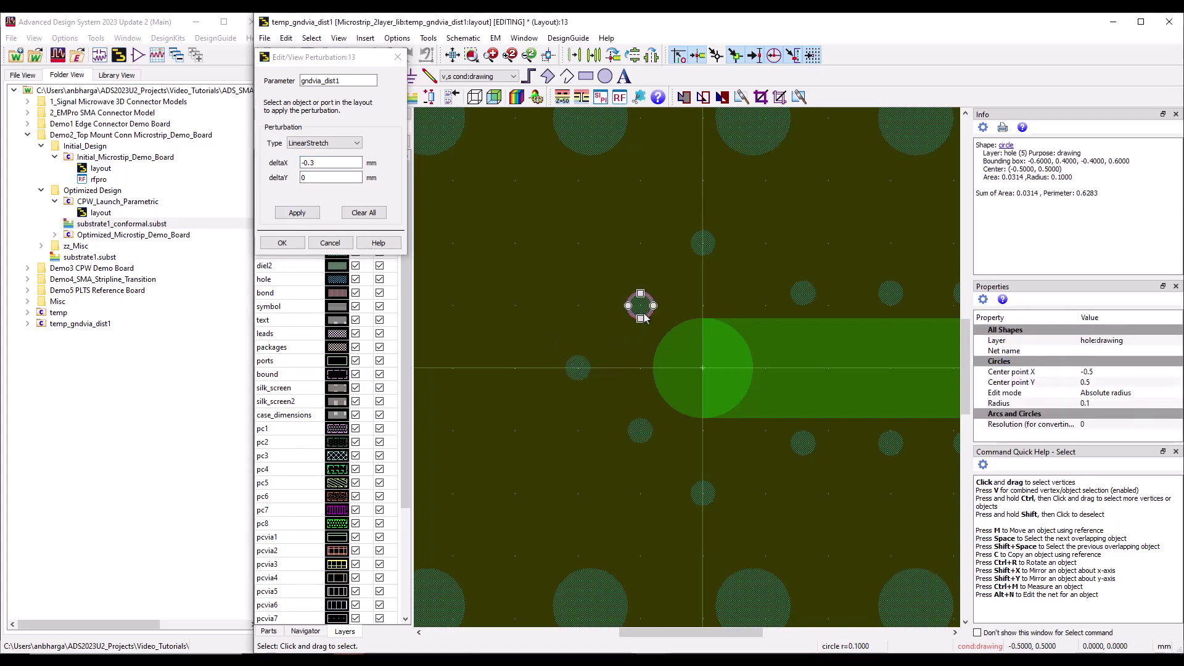
left_click(313, 161)
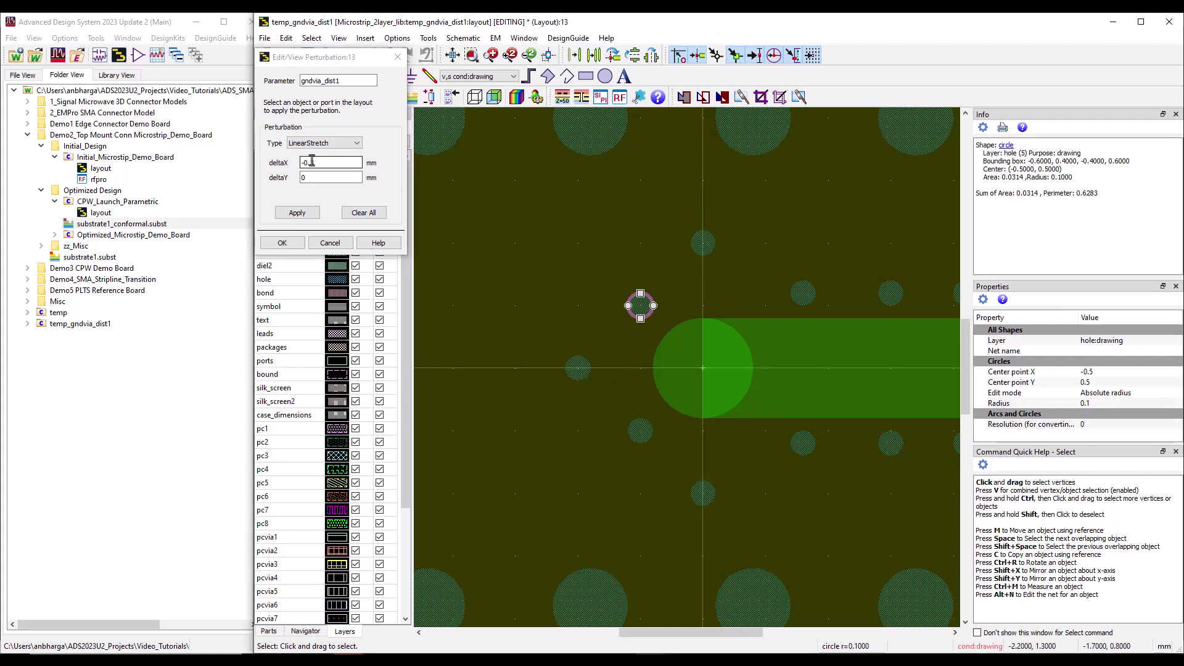
key("BackSpace")
type("2")
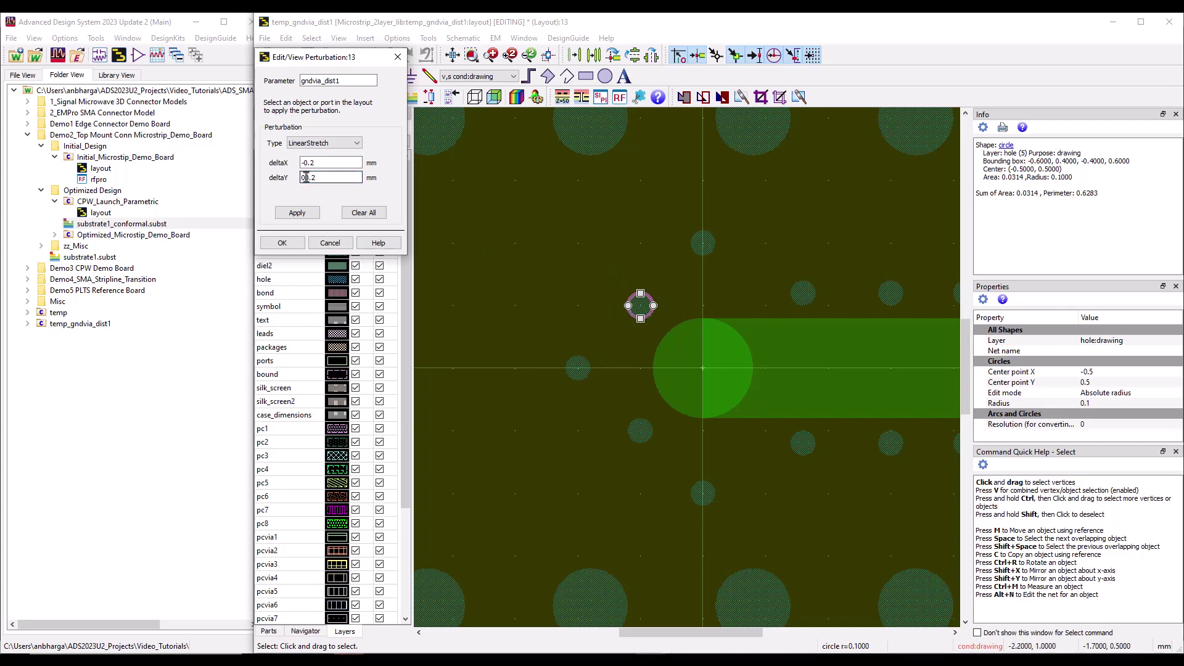
key("BackSpace")
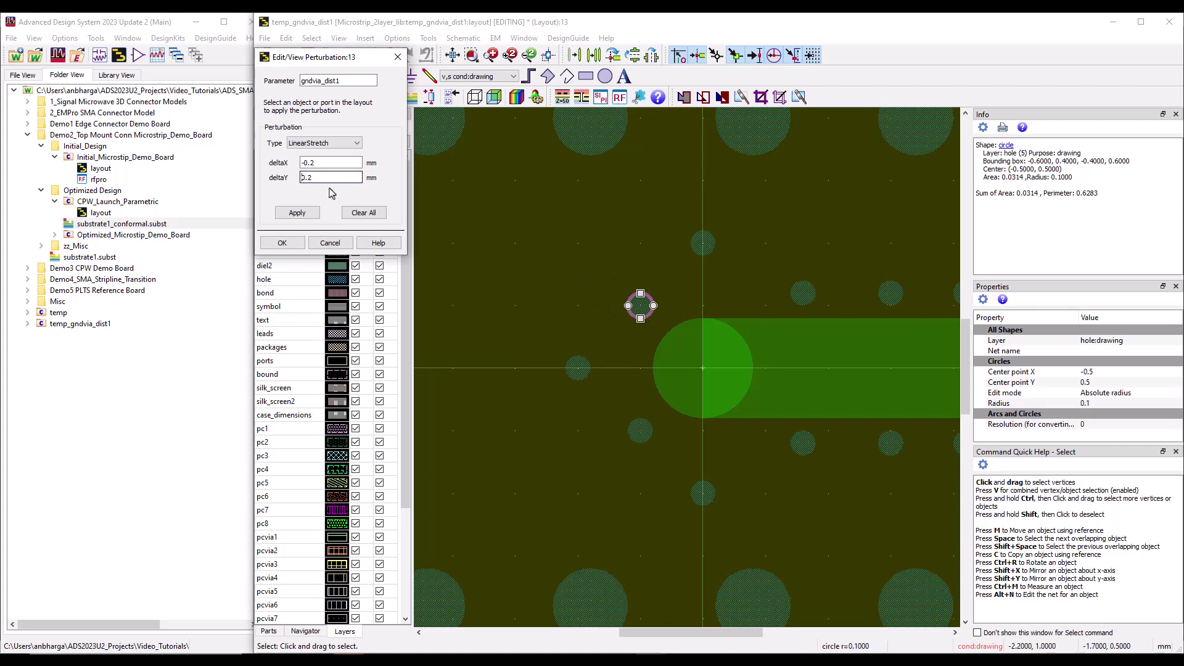
left_click(297, 213)
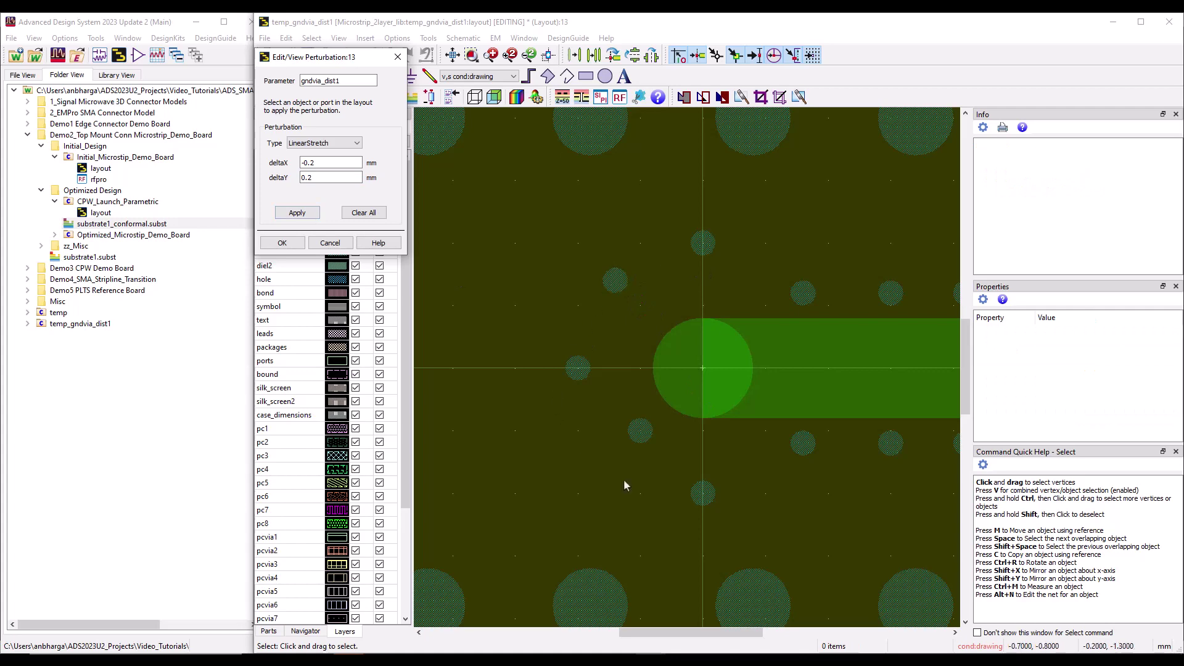
Apply the LinearStretch perturbation with deltaX -0.2 mm to the via at the pad's lower left, and cancel out of the design parameters
left_click(644, 437)
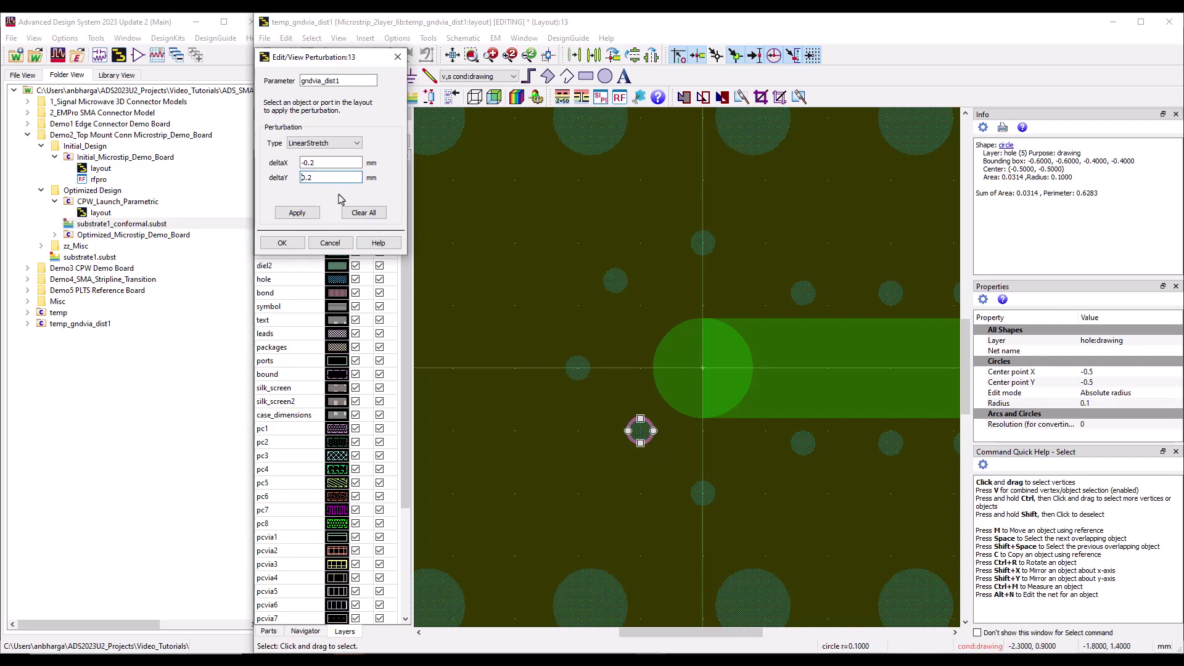
left_click(298, 213)
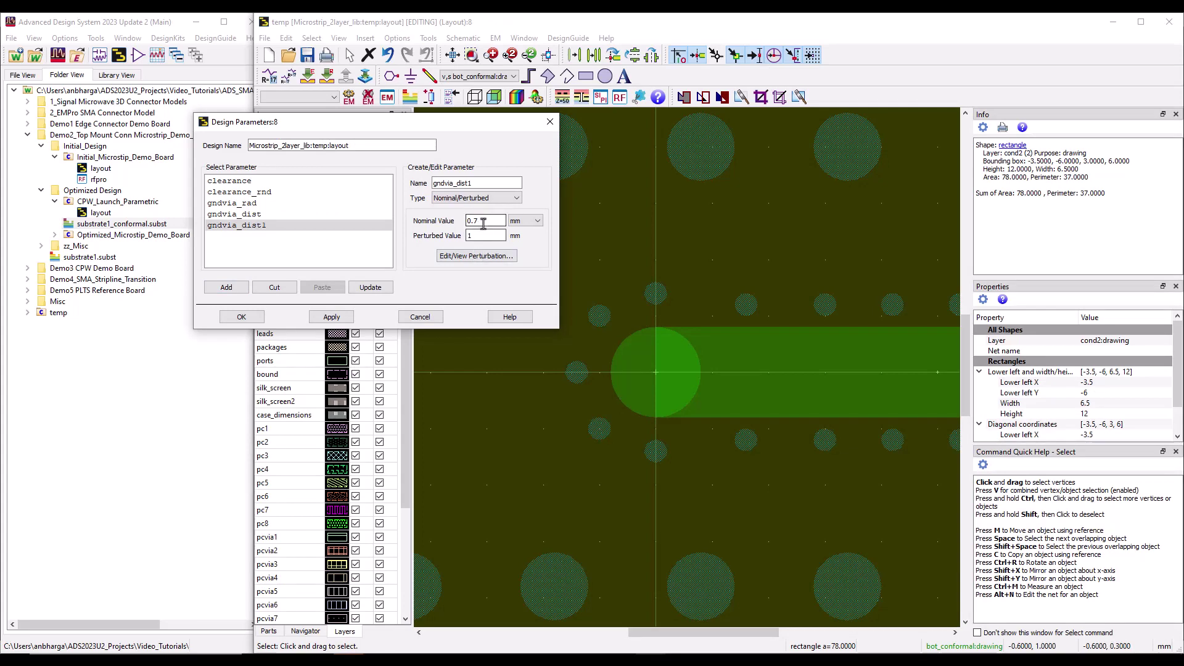
left_click(264, 228)
left_click(420, 316)
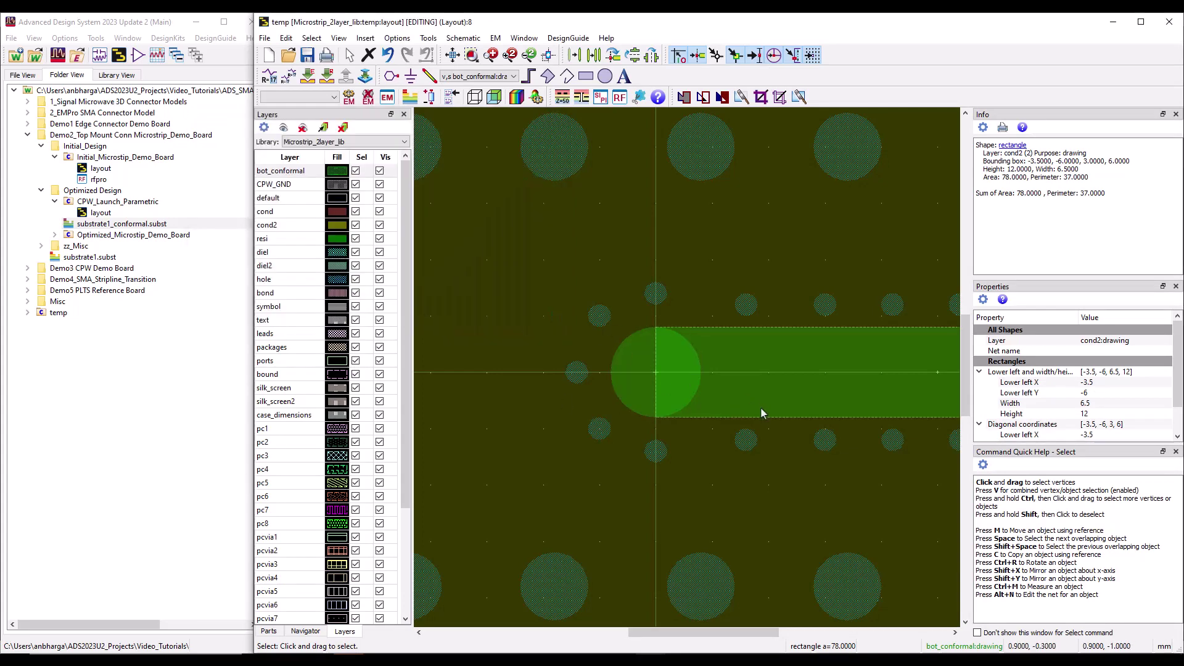
scroll(760, 407, "down", 3)
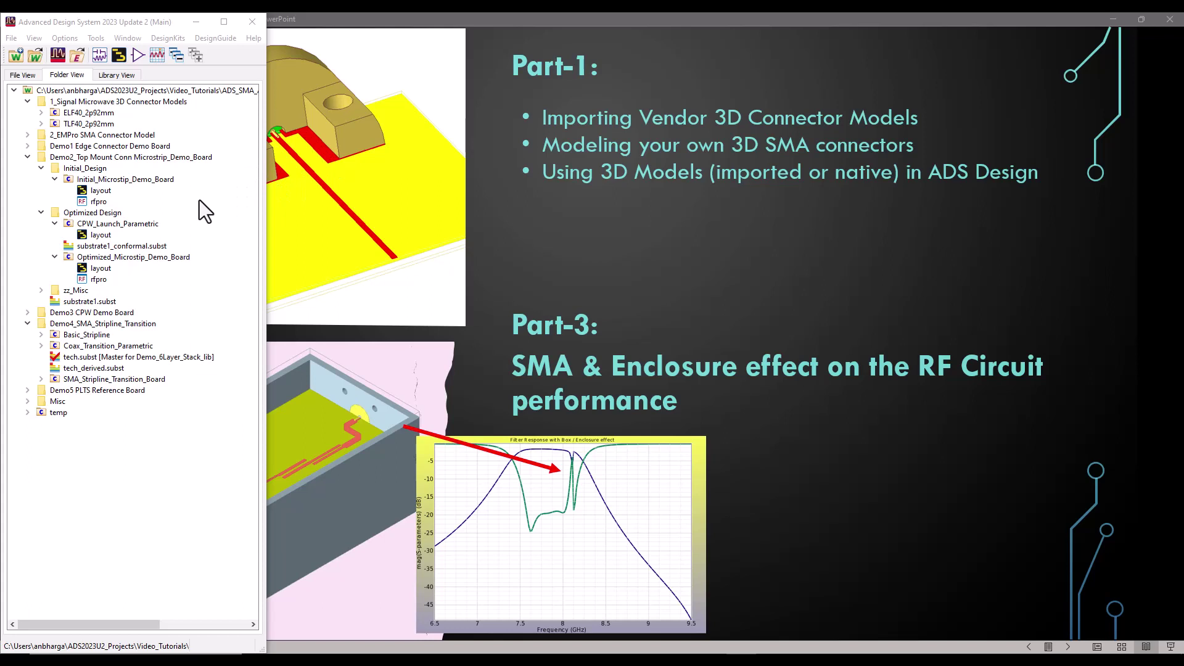
Open the CPW_Launch_Parametric layout and inspect its cond2 ground rectangle and resi line rectangle
double_click(93, 238)
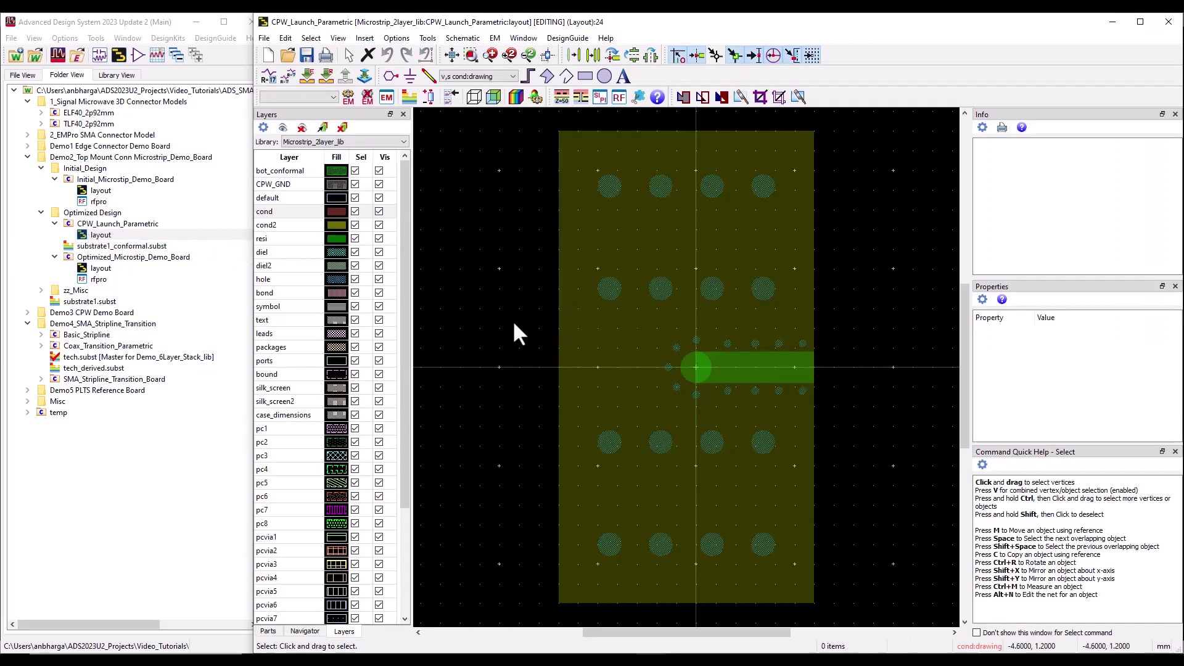
left_click(755, 334)
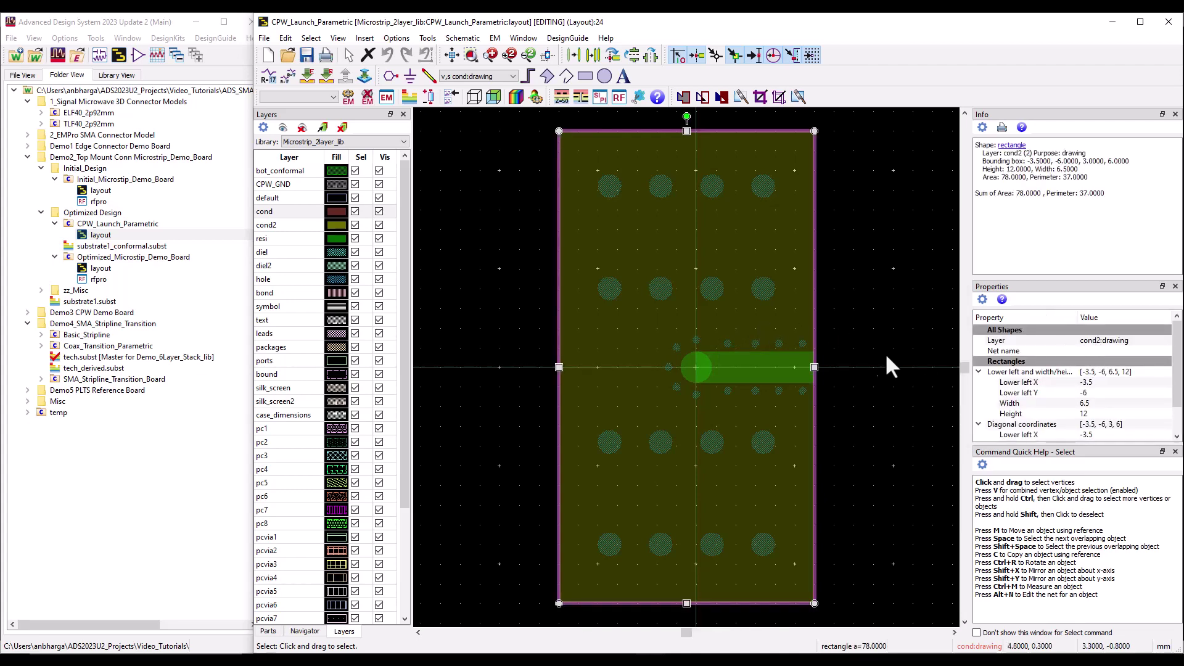
left_click(789, 368)
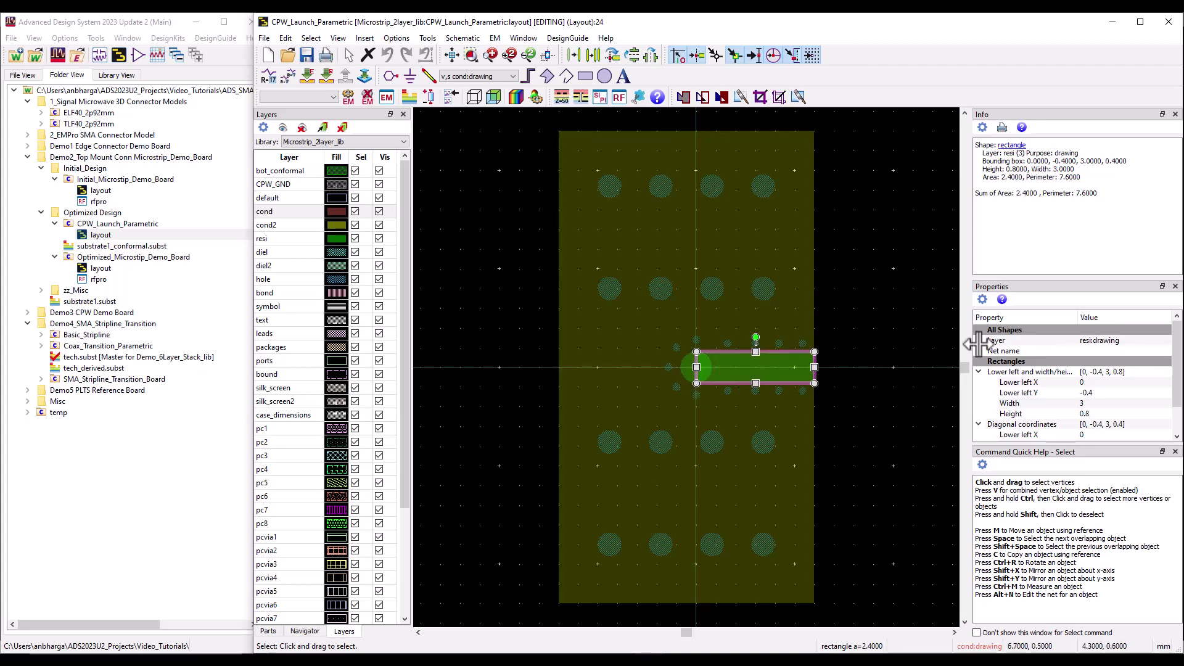
left_click(874, 316)
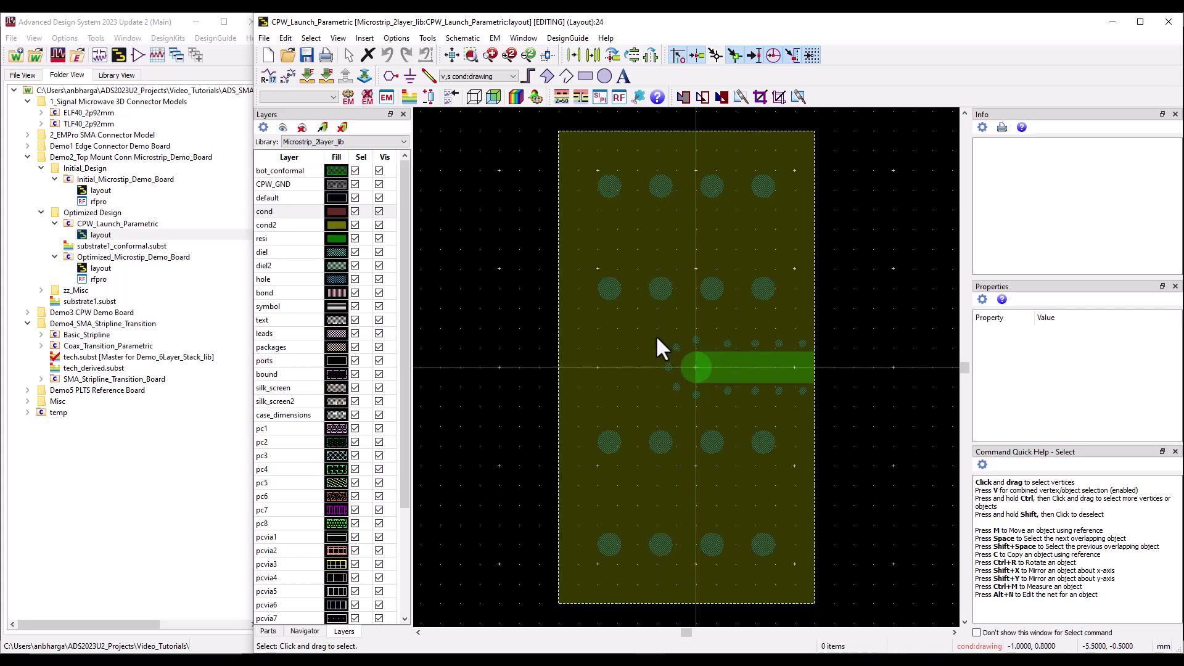
Open the technology's layer definitions for Microstrip_2layer_lib and enlarge the dialog to show more layers
left_click(399, 41)
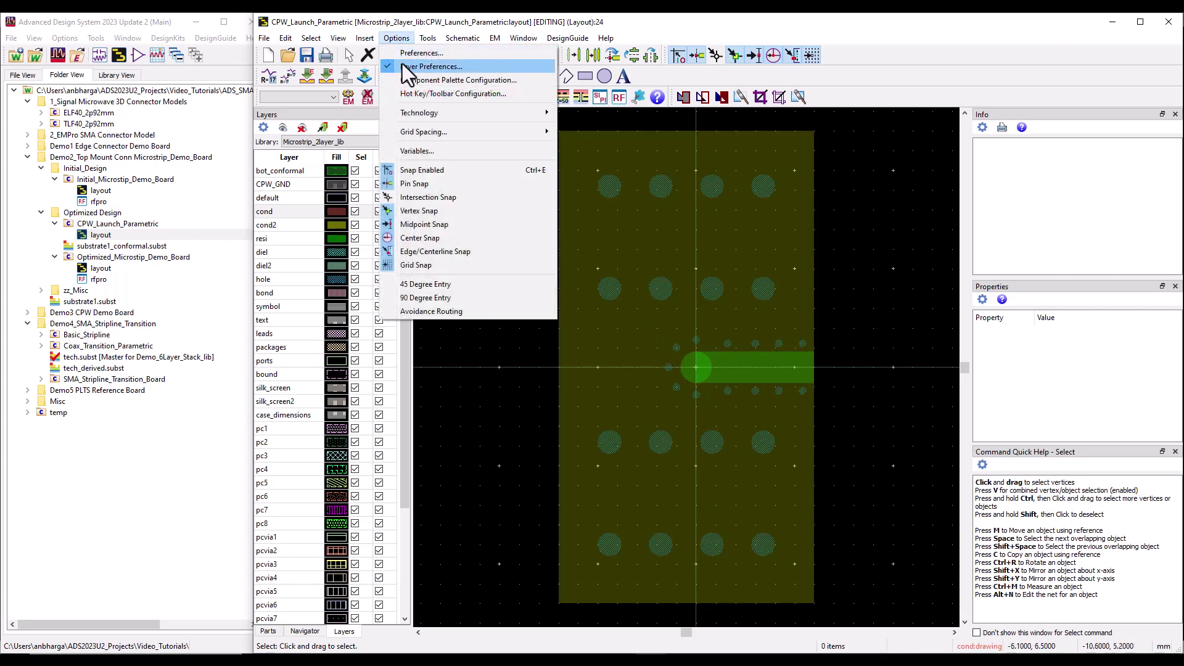
mouse_move(416, 117)
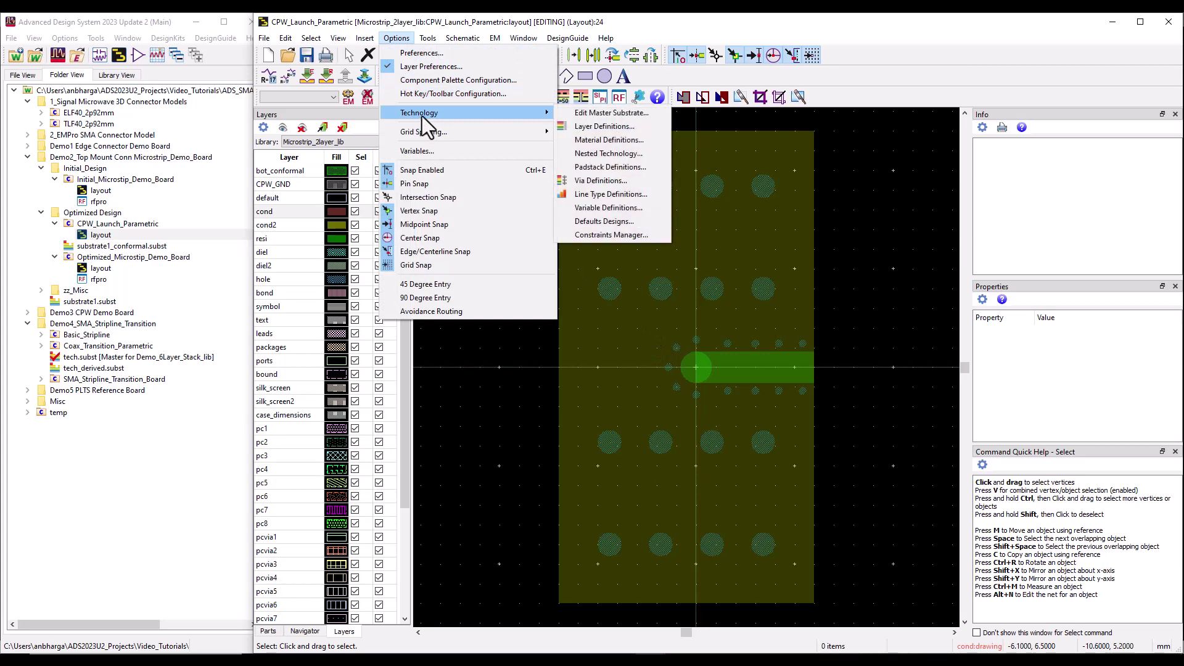
left_click(576, 126)
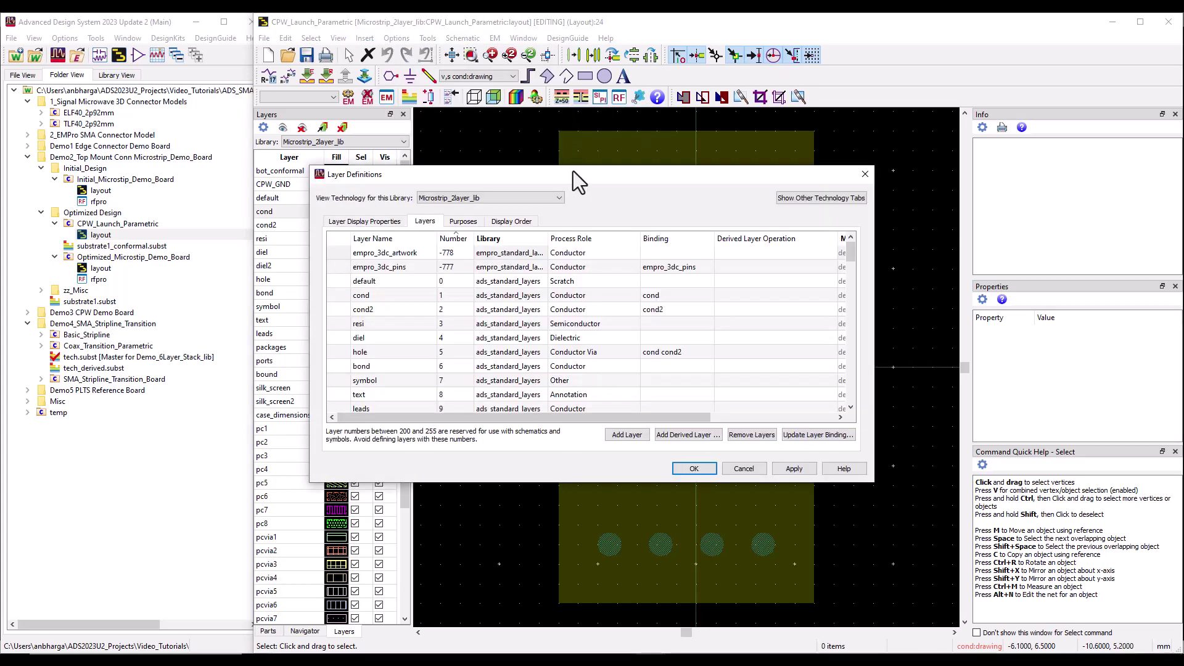
left_click_drag(572, 168, 583, 74)
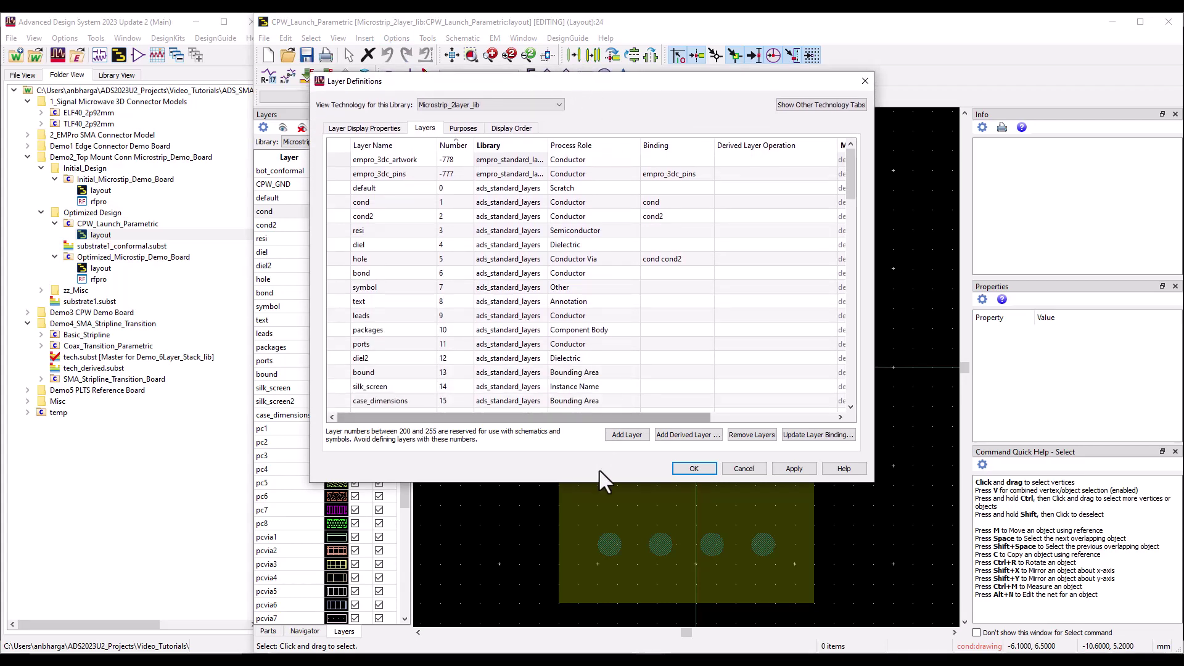
left_click_drag(602, 485, 603, 521)
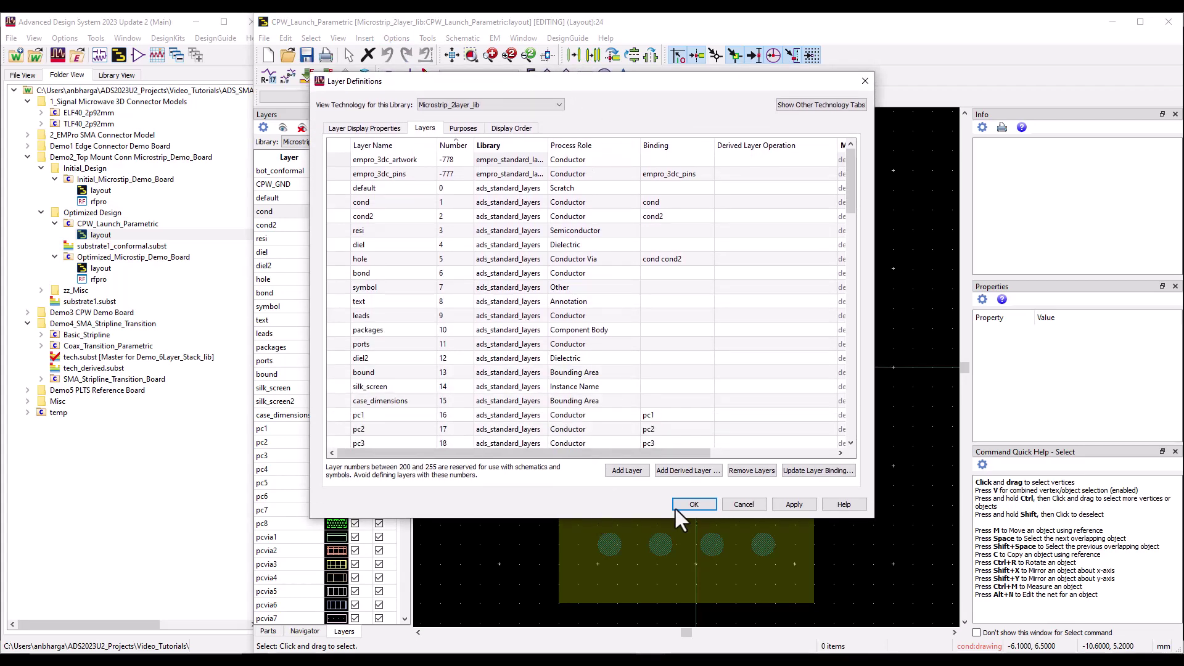
Start a new derived layer named temp and review the available Boolean and Sizing operations
left_click(694, 471)
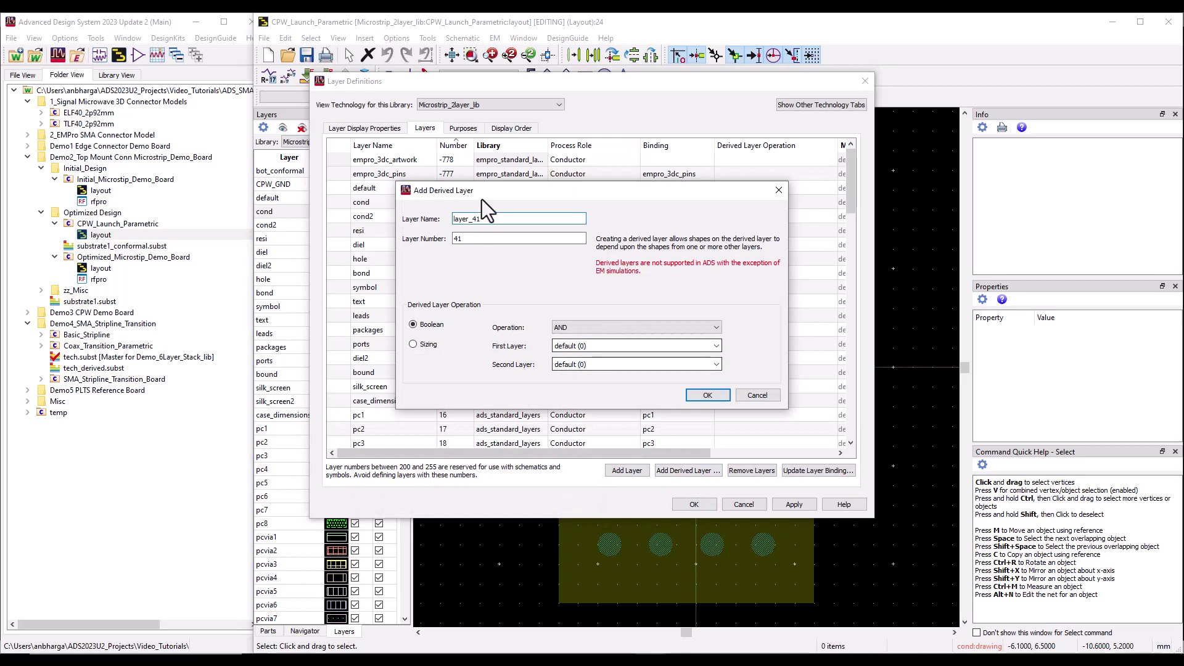
type("temp")
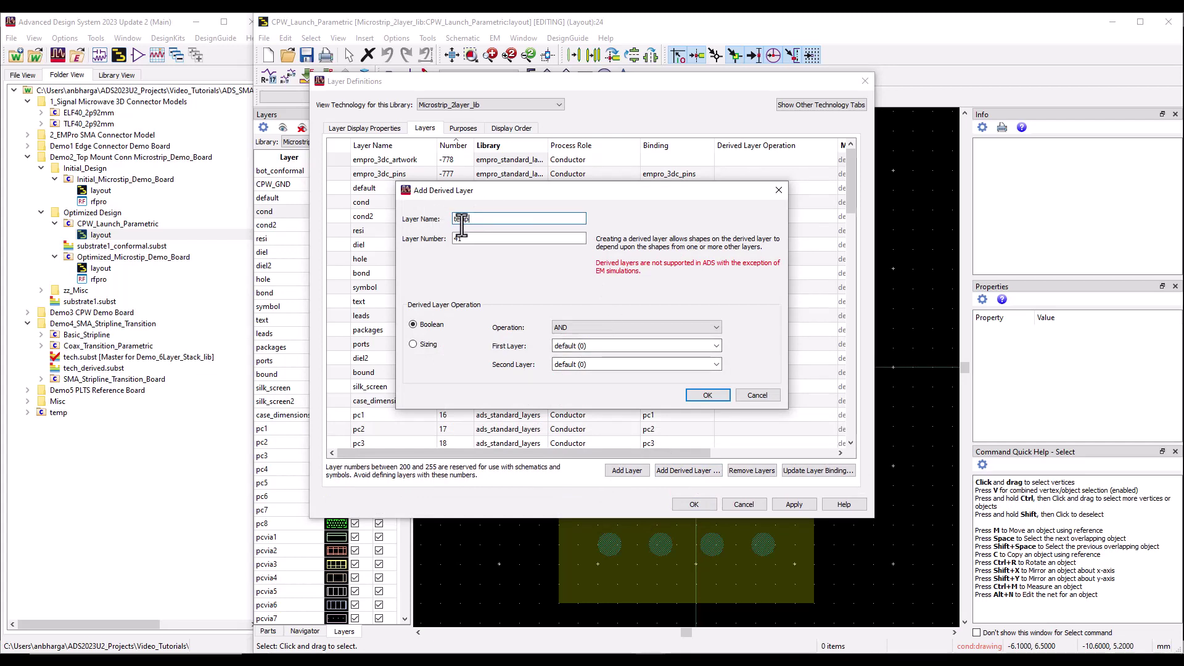
left_click(459, 219)
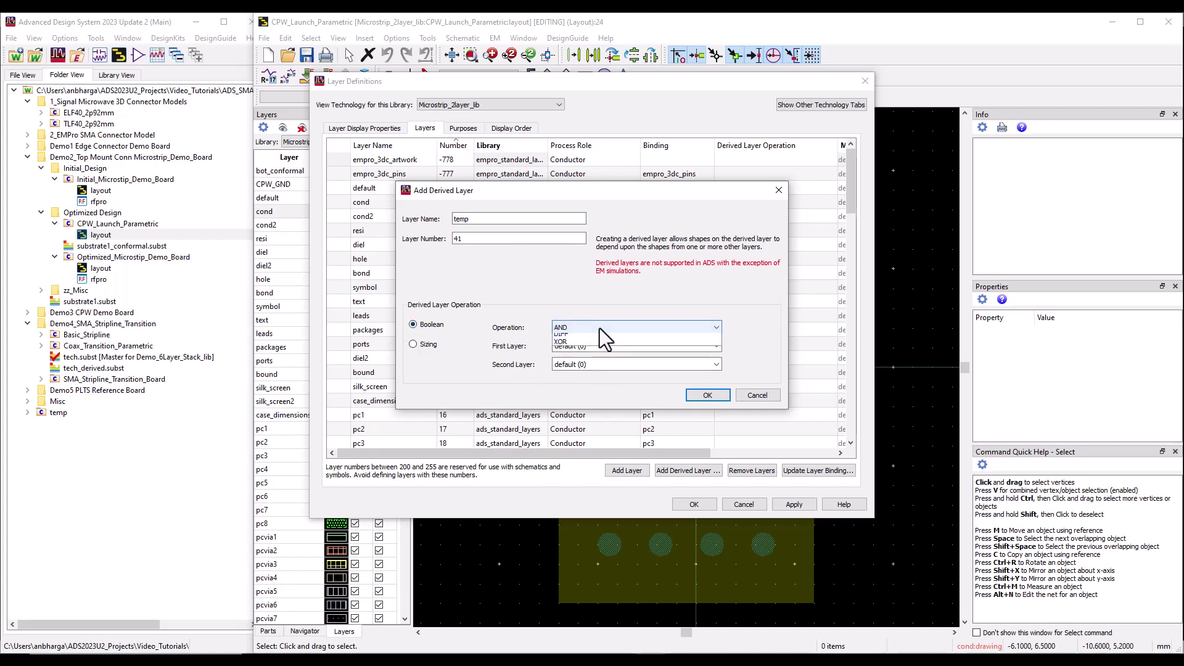
left_click(600, 328)
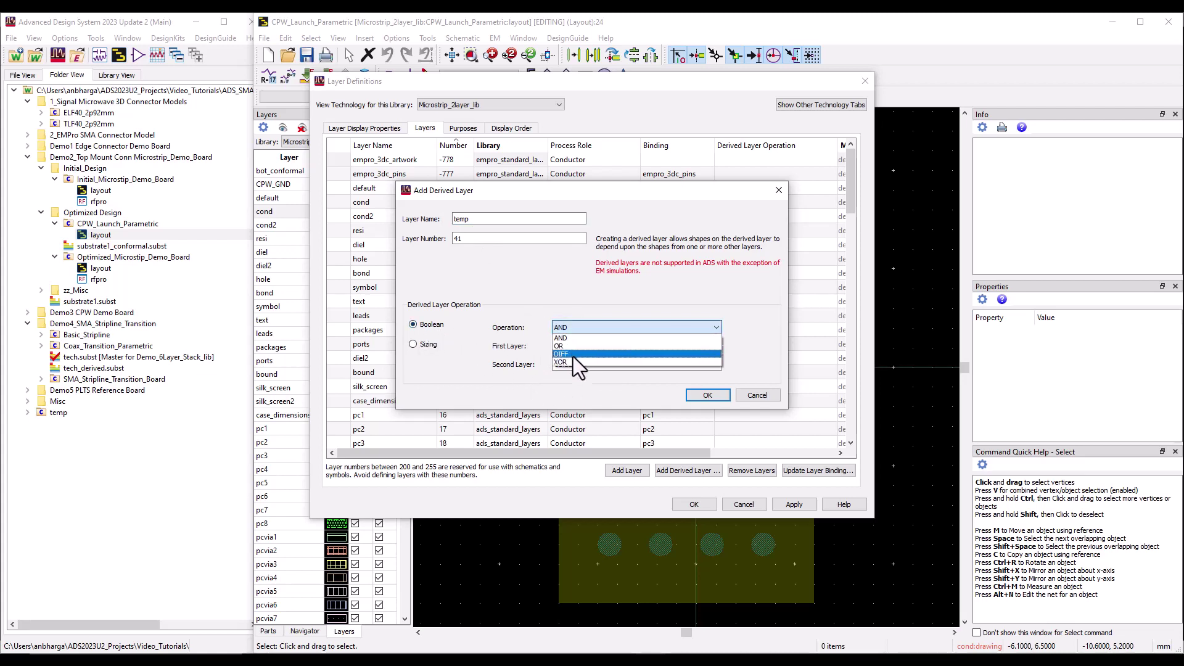
left_click(413, 344)
left_click(413, 344)
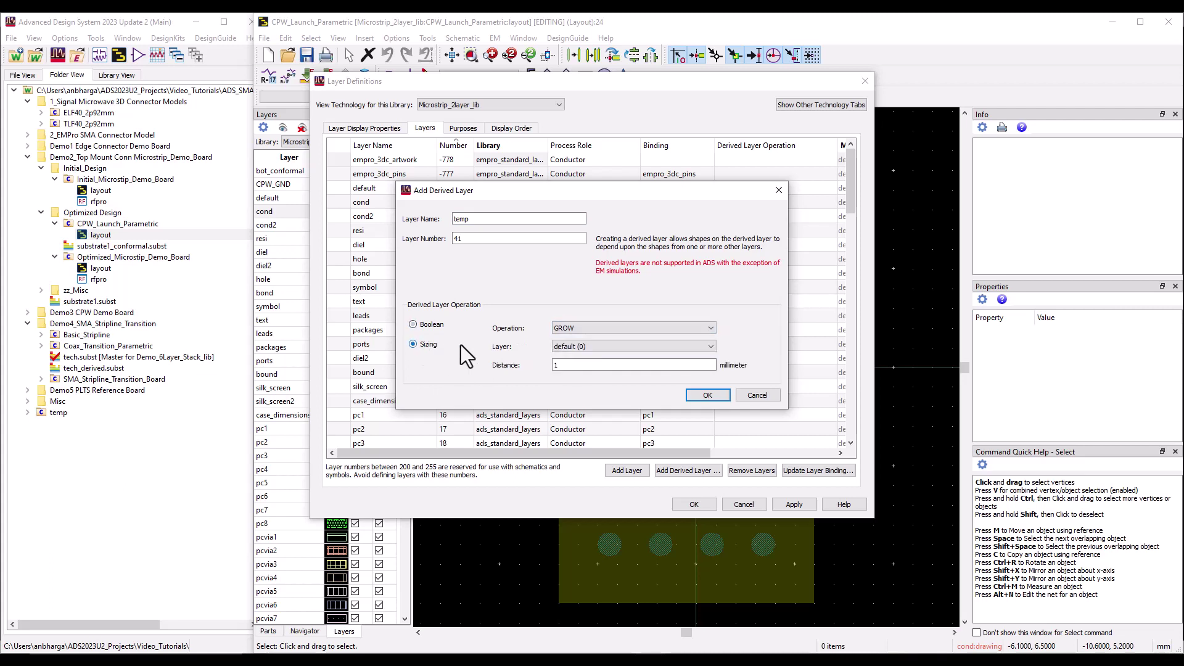
left_click(578, 327)
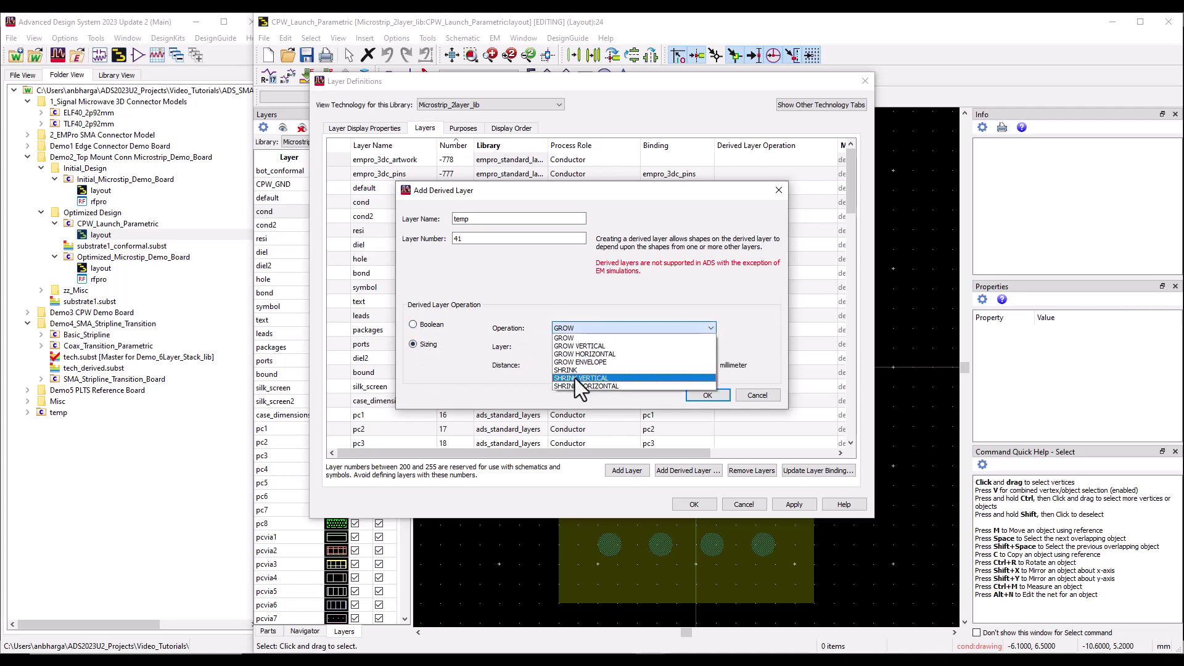
left_click(456, 357)
left_click(431, 330)
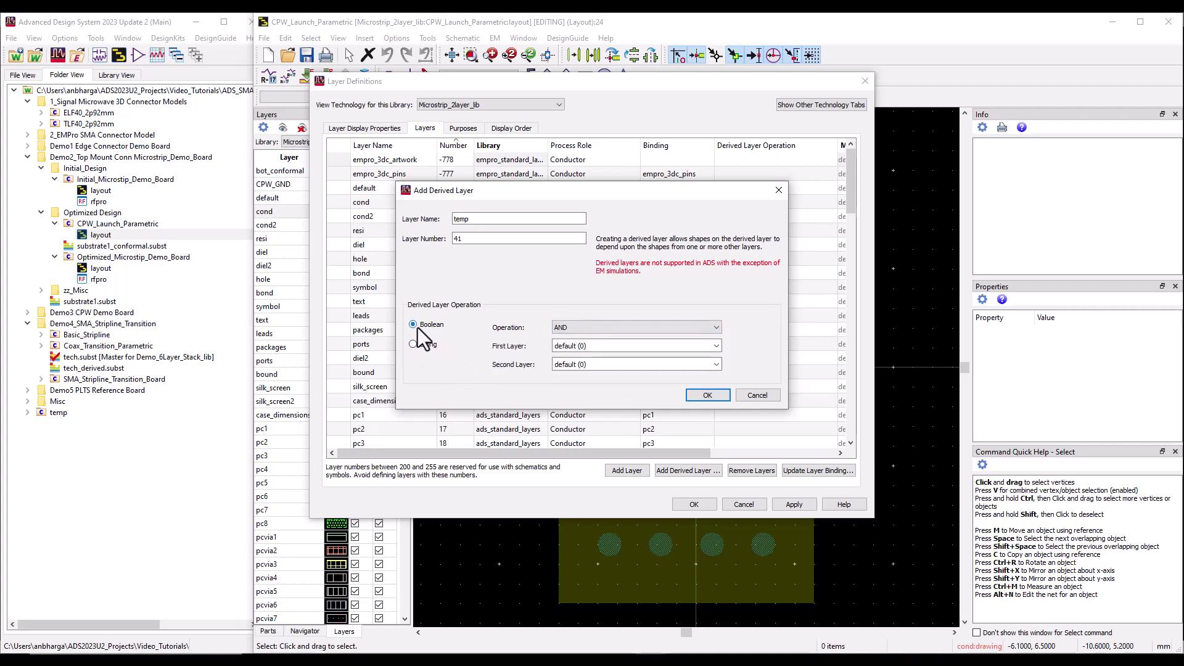
Define the temp derived layer as a Boolean DIFF of cond2 and resi, and cancel out of the layer definitions
left_click(576, 324)
left_click(568, 354)
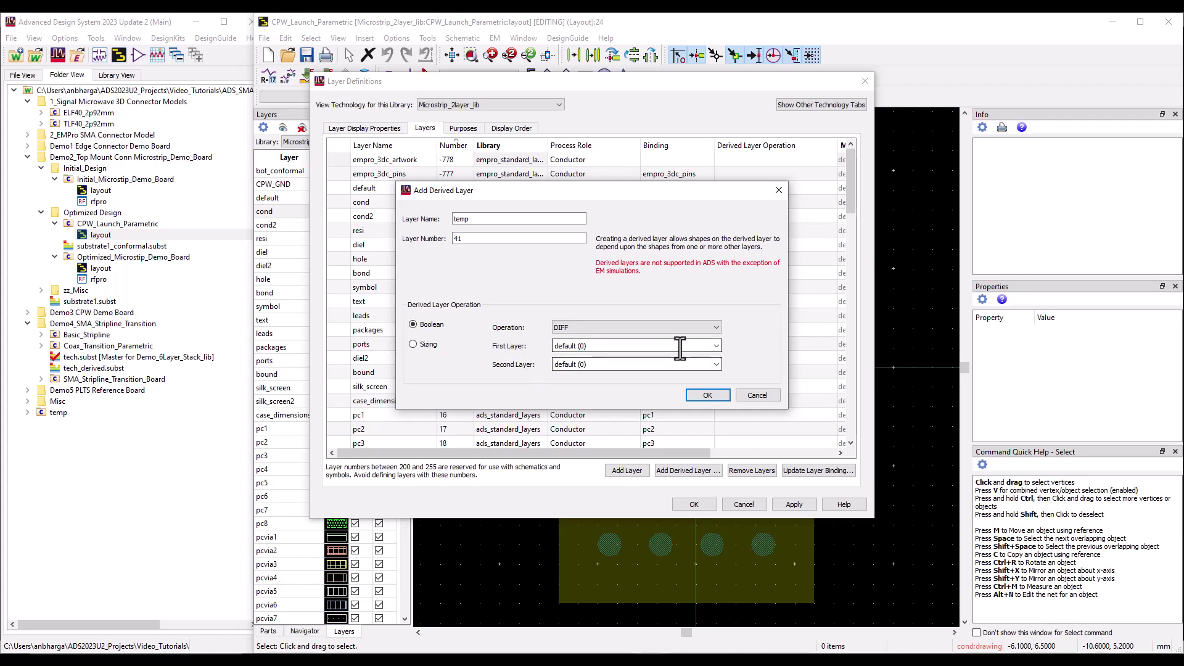
left_click(715, 346)
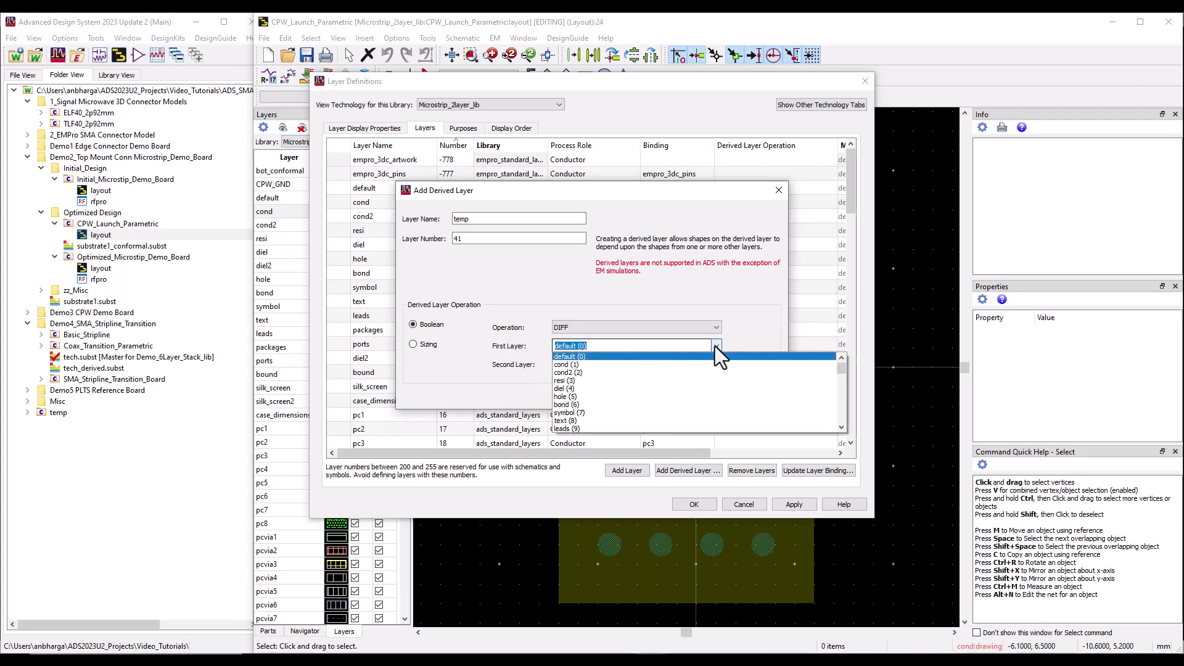
left_click(584, 374)
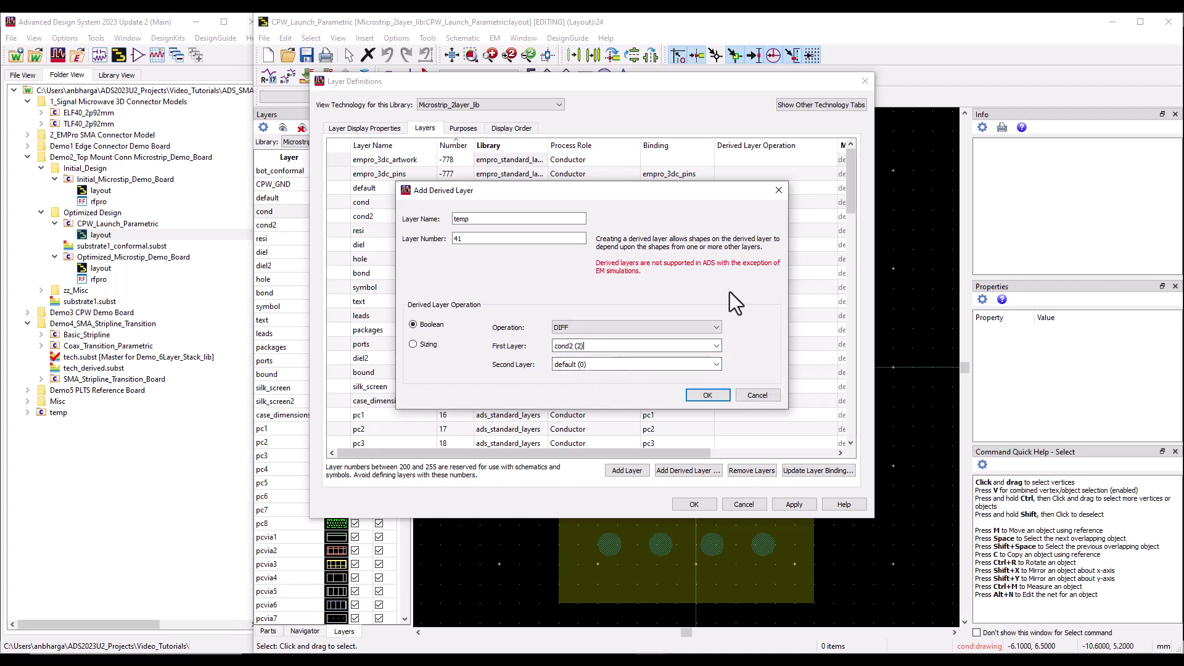
left_click(715, 366)
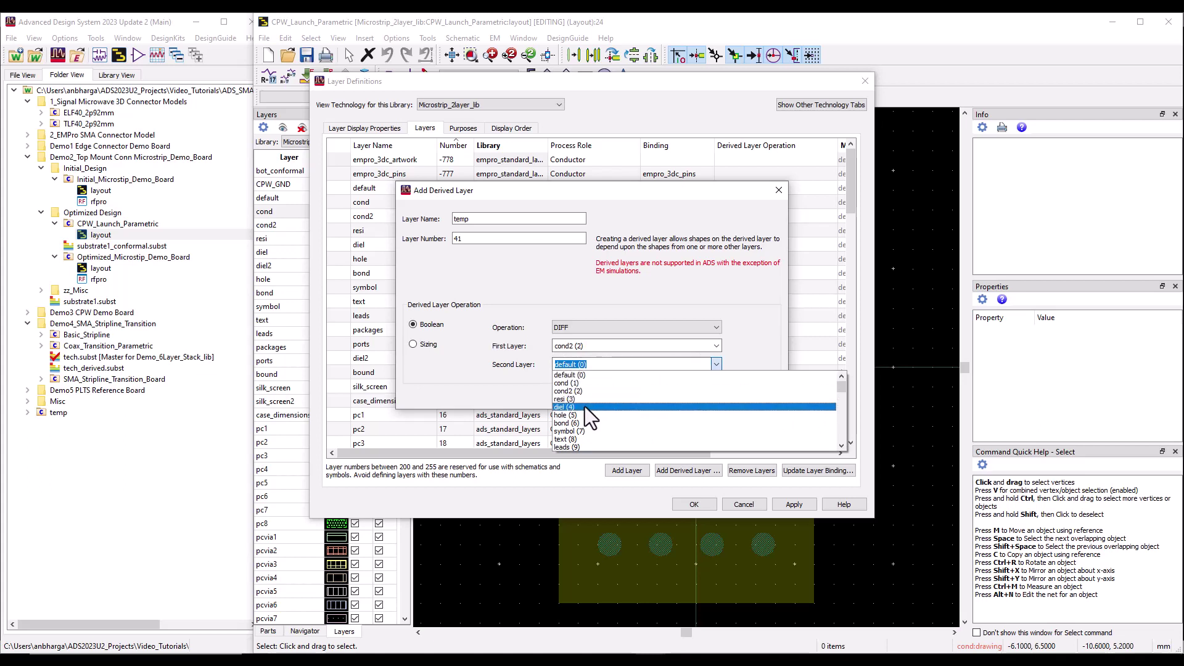
left_click(578, 400)
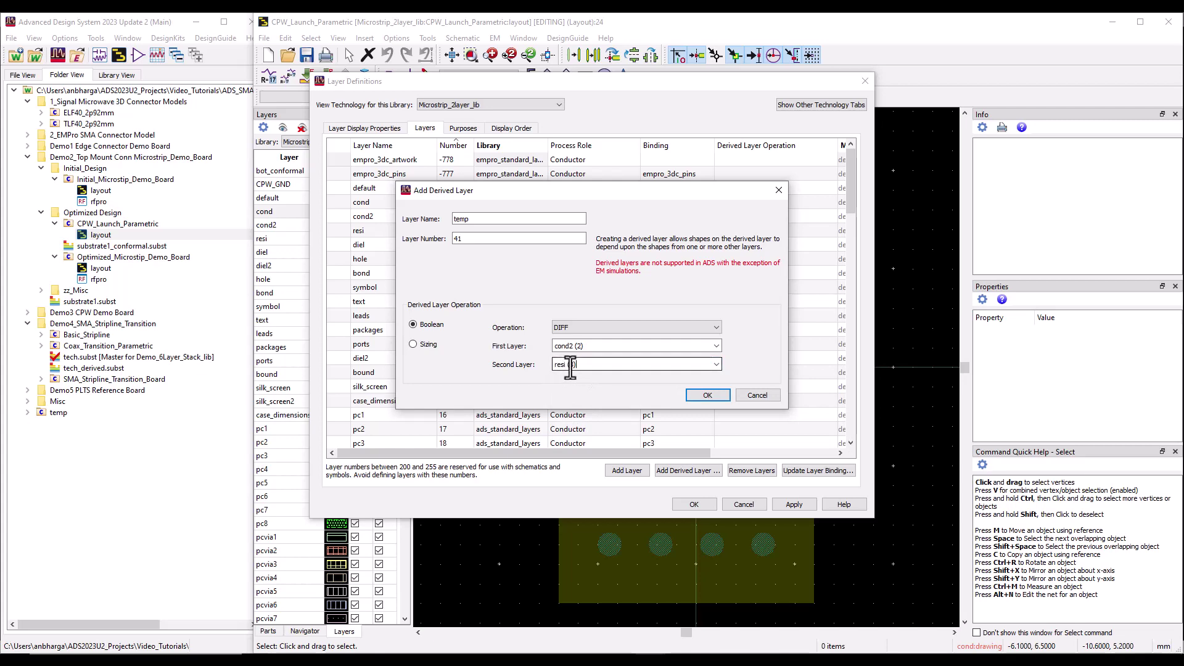
left_click(708, 396)
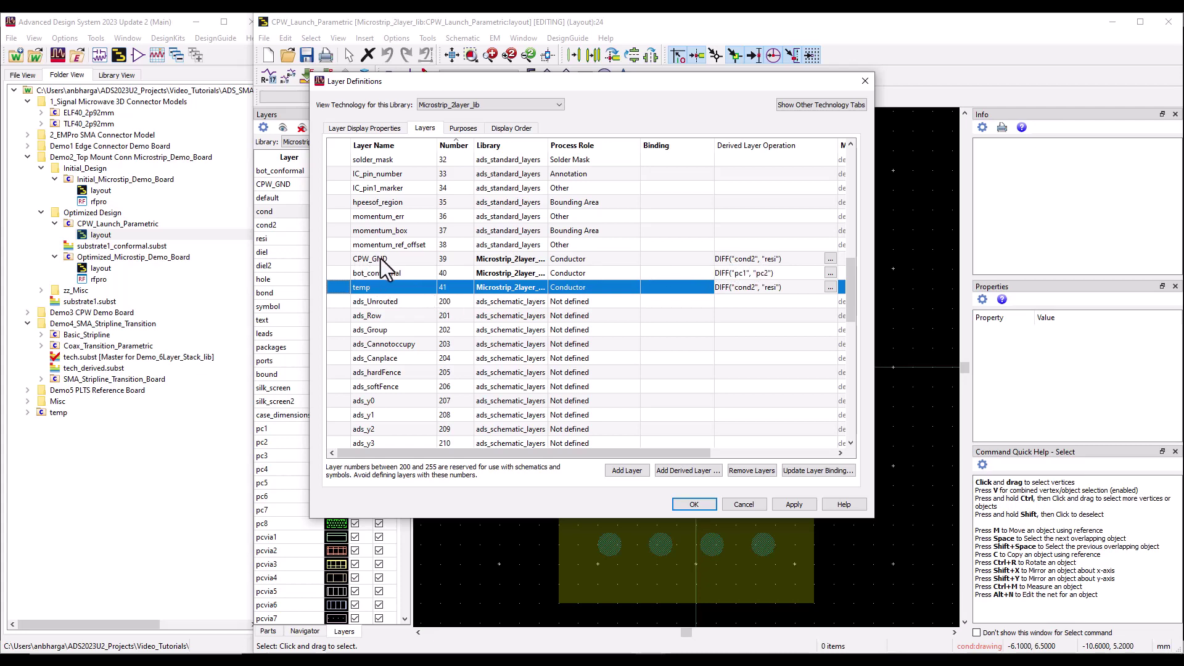
left_click(736, 505)
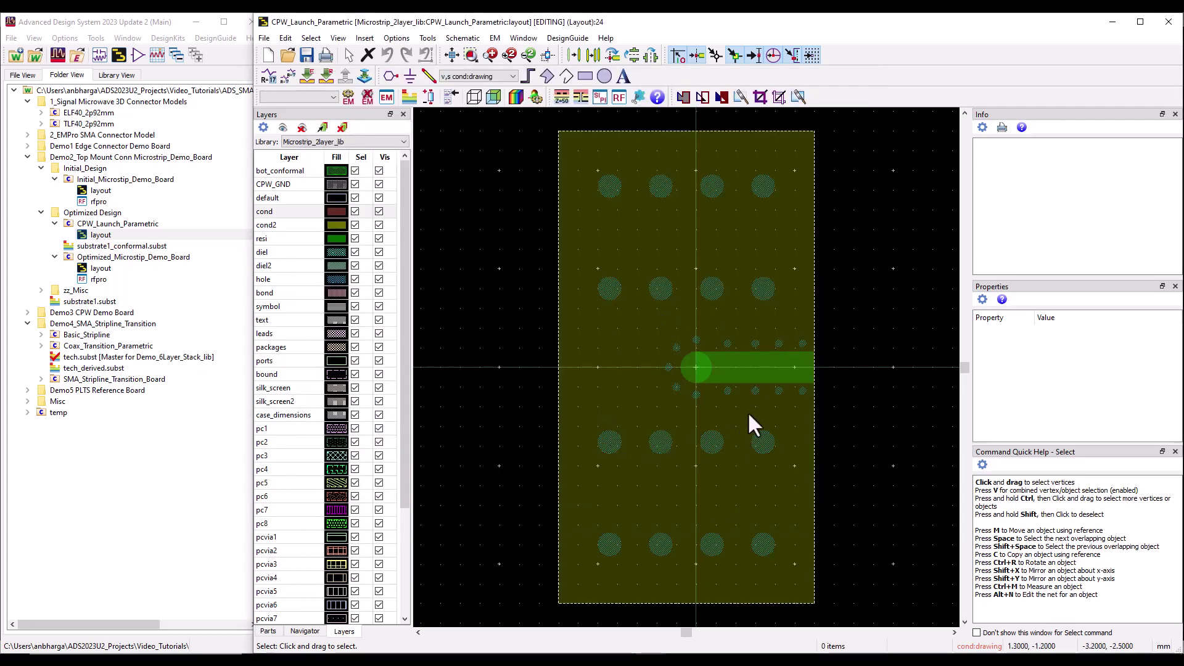
Open the substrate1_conformal substrate and examine its conductor layers and the layer mapping options of the top interface
left_click(131, 248)
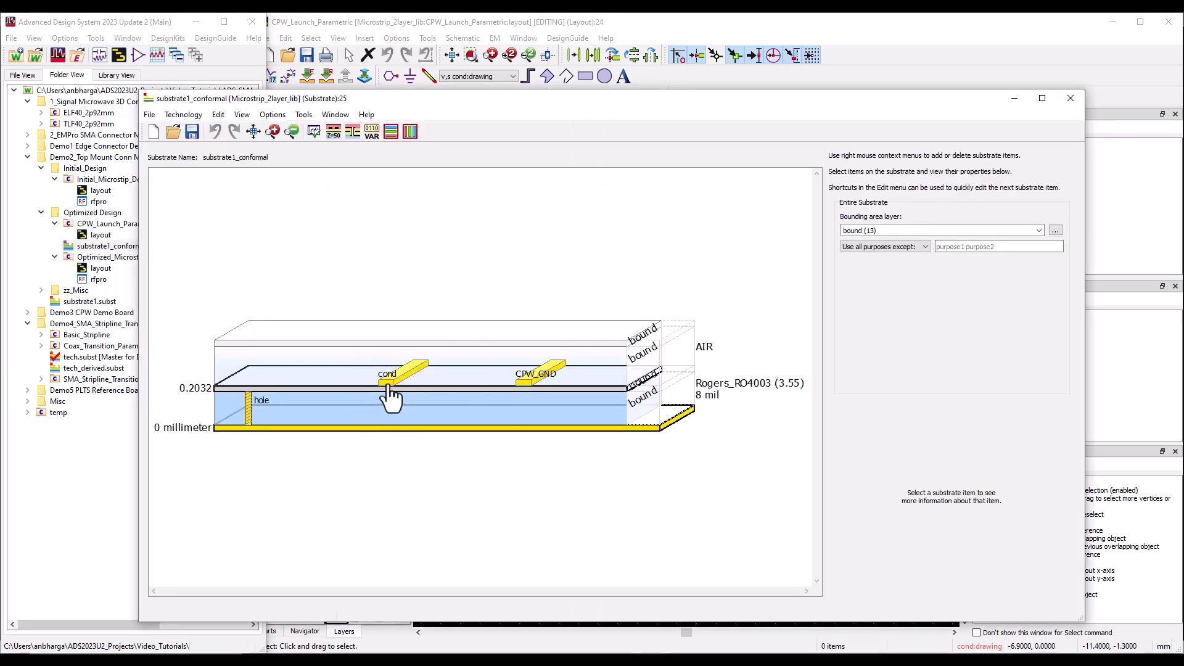
mouse_move(394, 385)
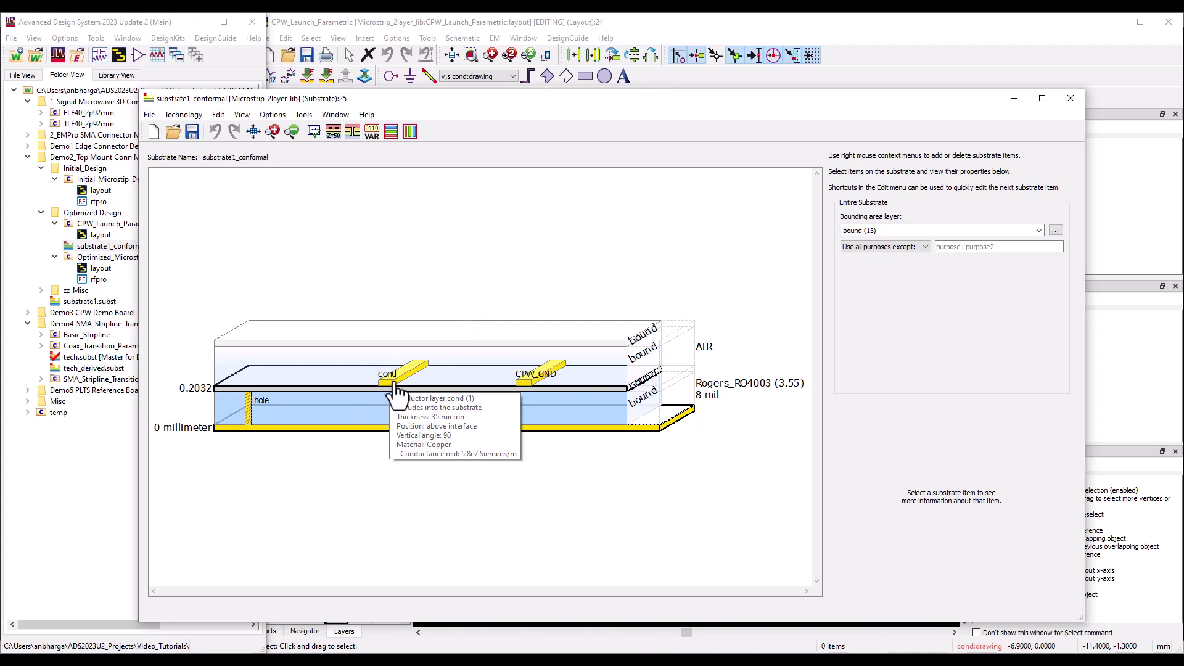
mouse_move(247, 426)
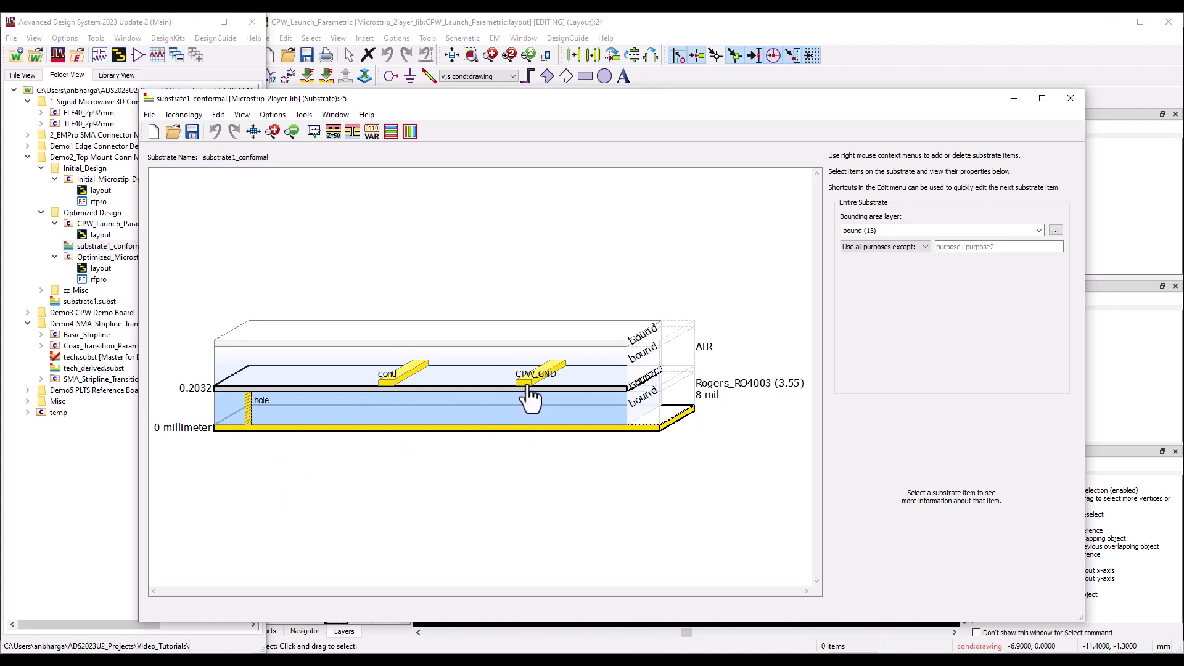
right_click(568, 387)
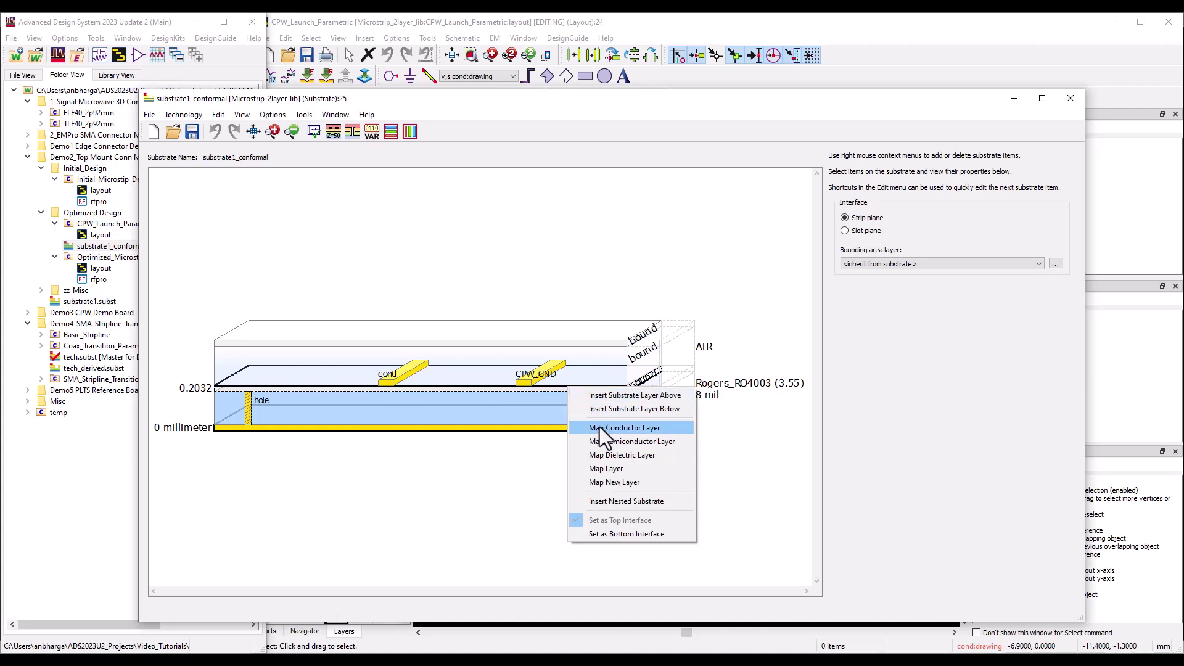
left_click(601, 431)
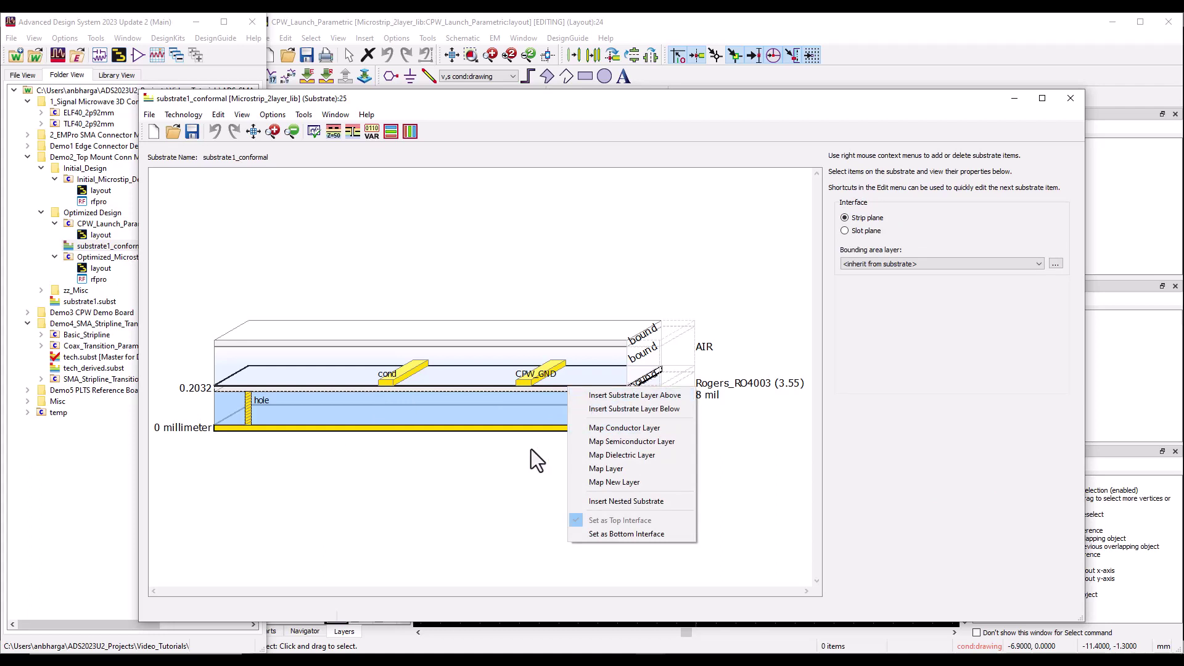
Check the thickness of the CPW_GND and cond conductor layers, and close the substrate
left_click(531, 389)
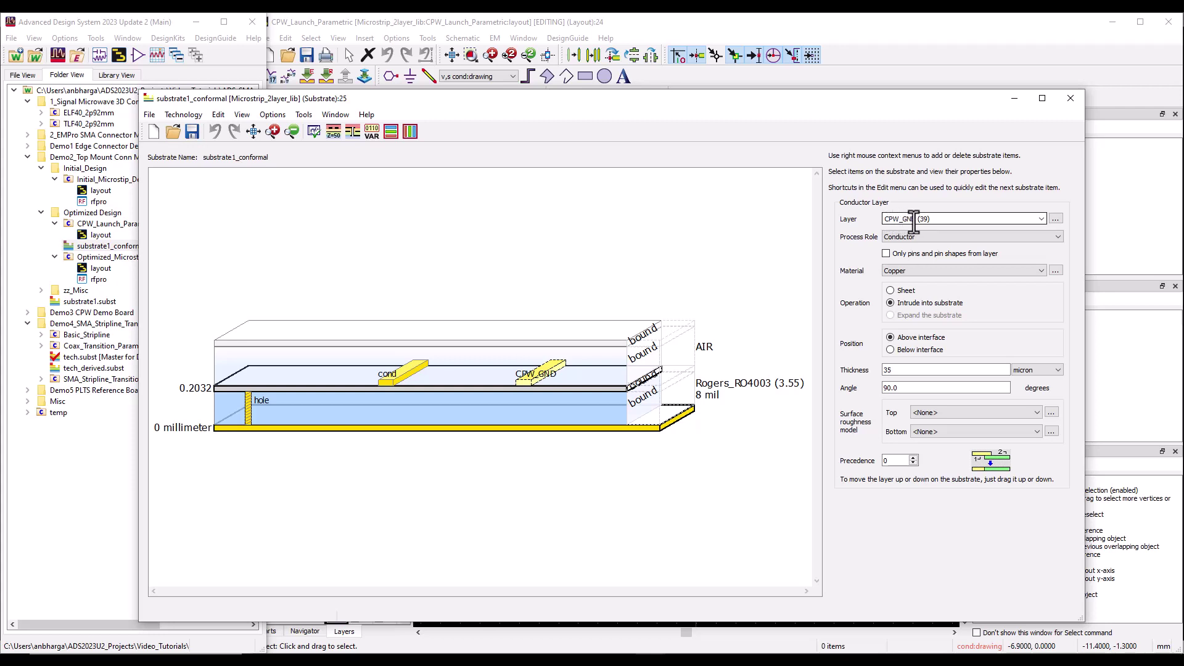
left_click(889, 370)
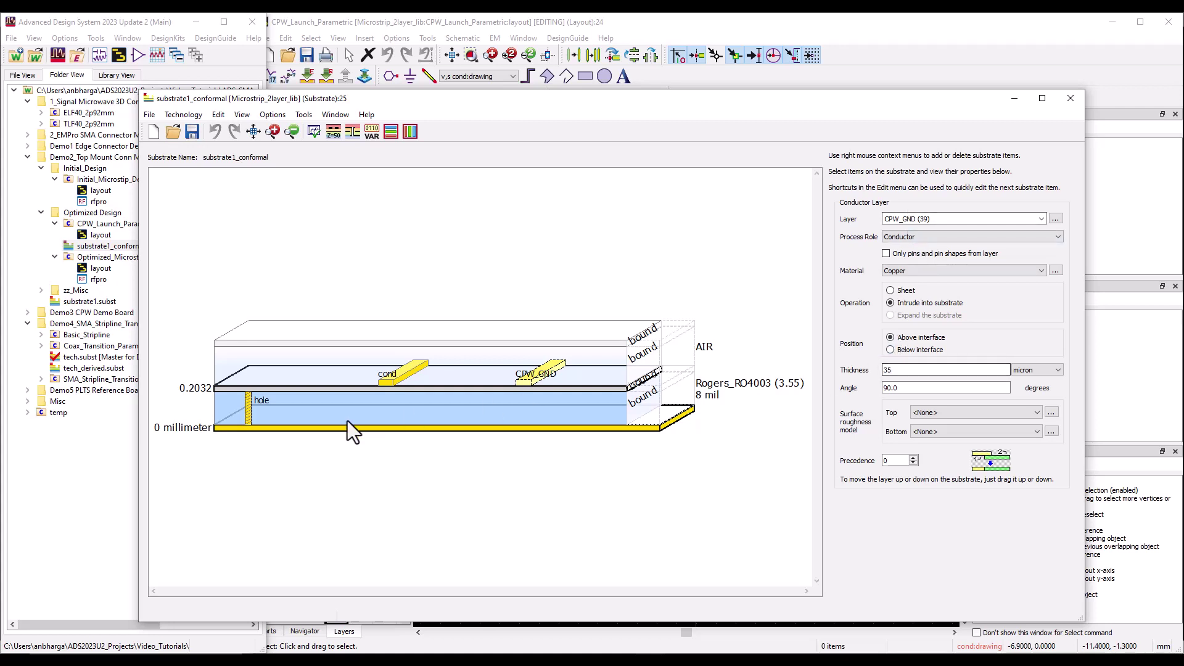
left_click(390, 380)
double_click(889, 370)
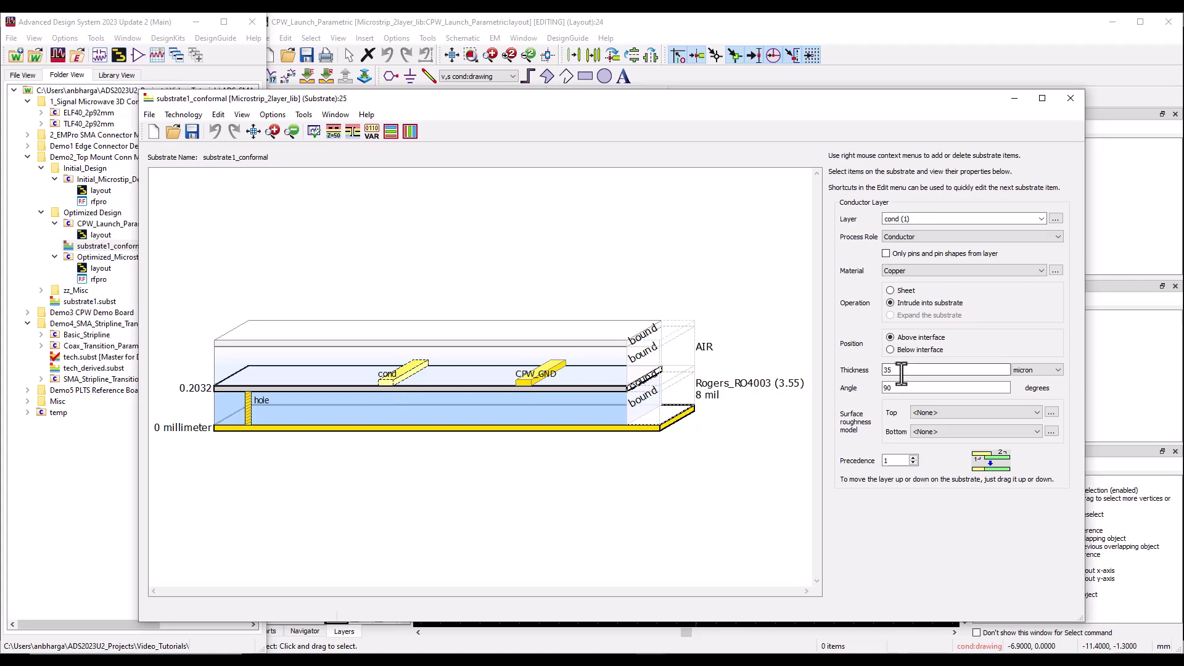
type("35")
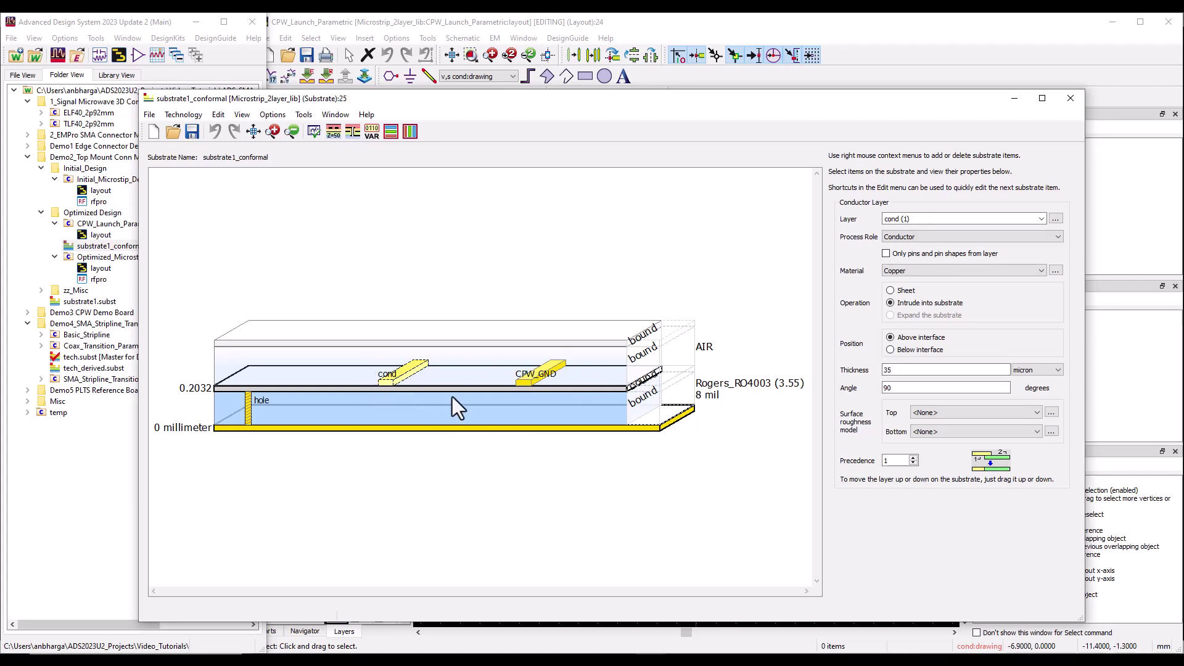
left_click(1070, 100)
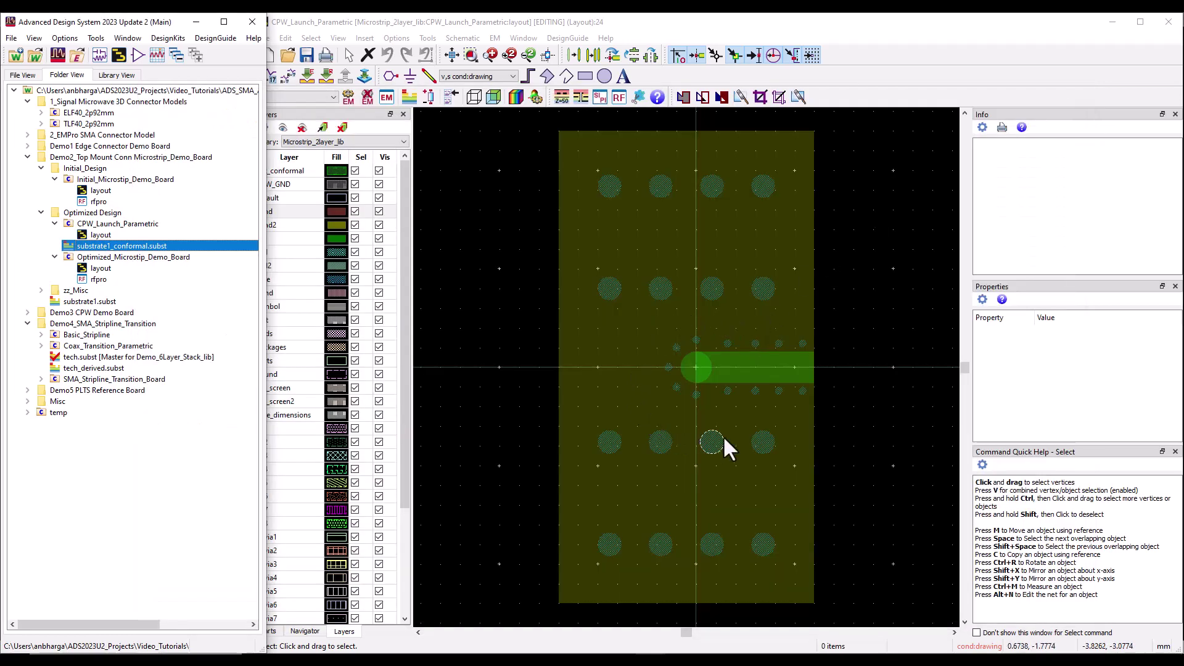
Create an RFPro setup named rfpro for the CPW_Launch_Parametric layout using substrate1_conformal, and close the RFPro window
left_click(620, 98)
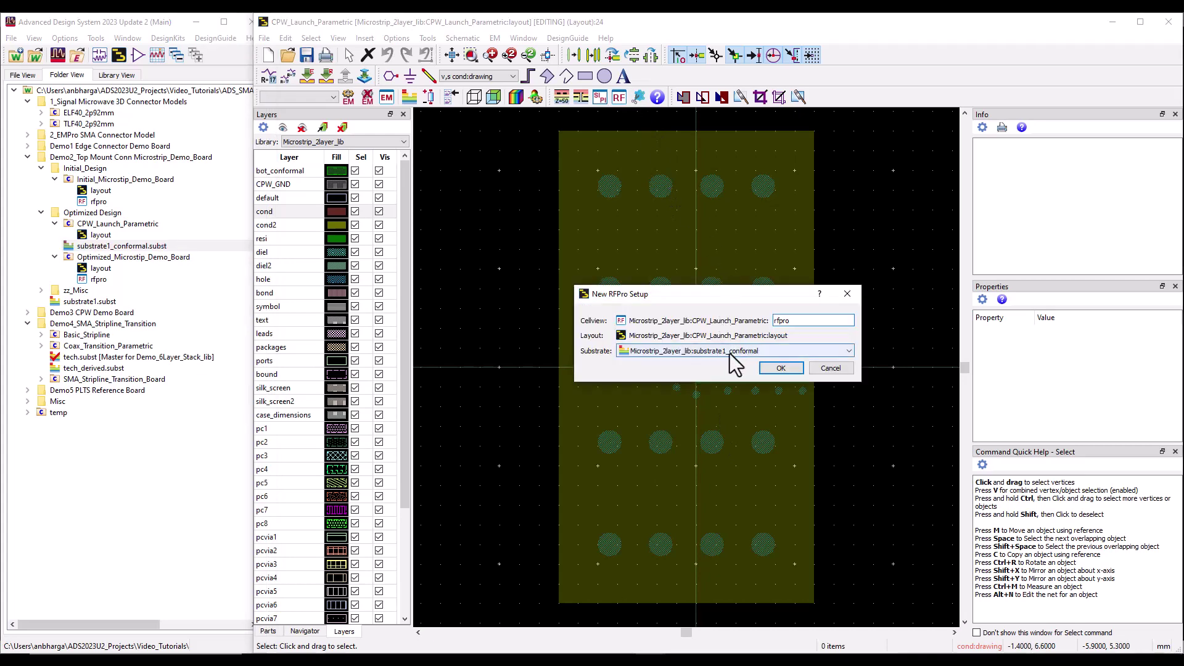
left_click(779, 368)
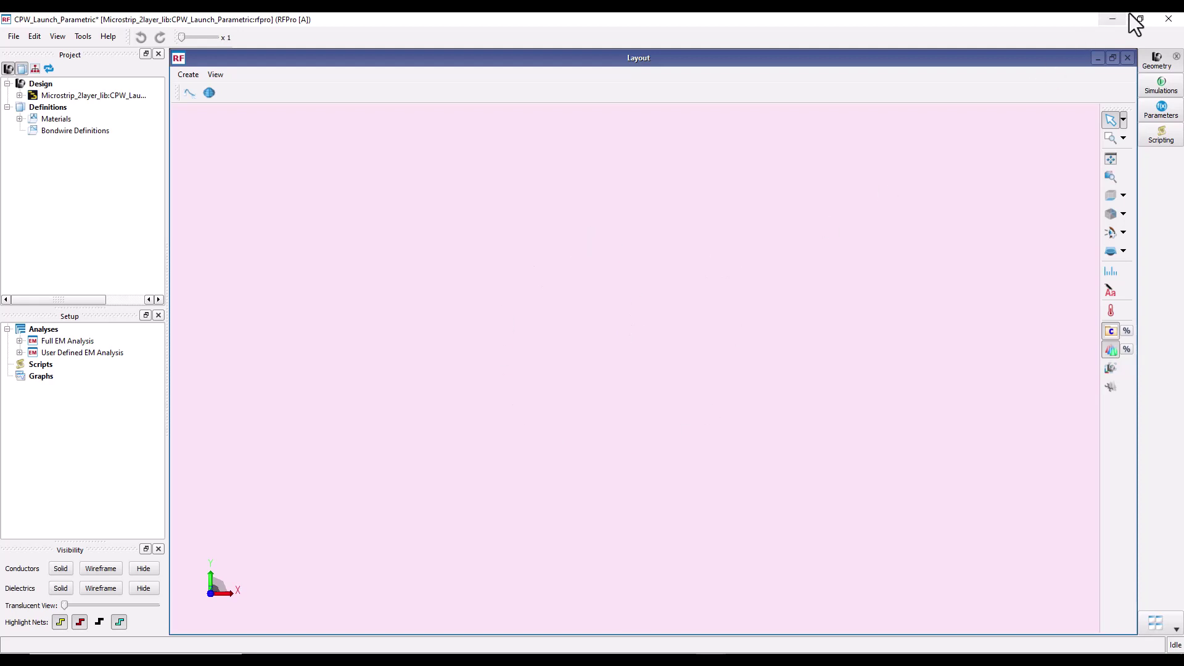
left_click(1169, 19)
left_click(581, 349)
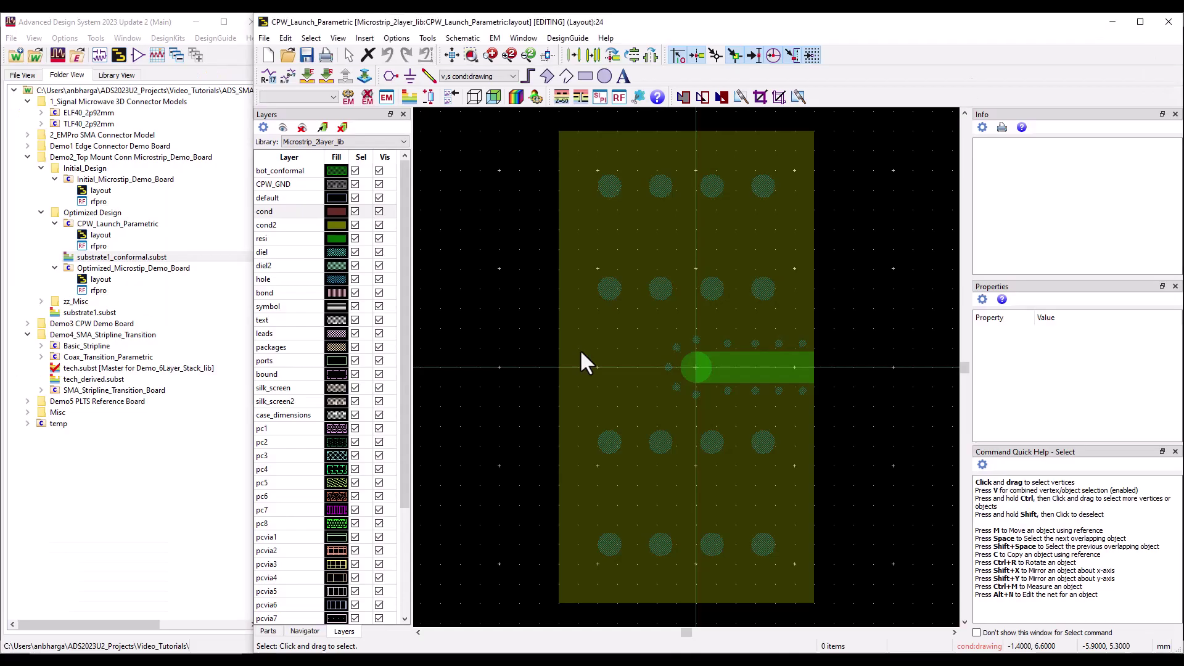
Check the bounding area layer of substrate1_conformal, and draw a bound-layer rectangle enclosing the launch layout with clearance on all sides
double_click(127, 258)
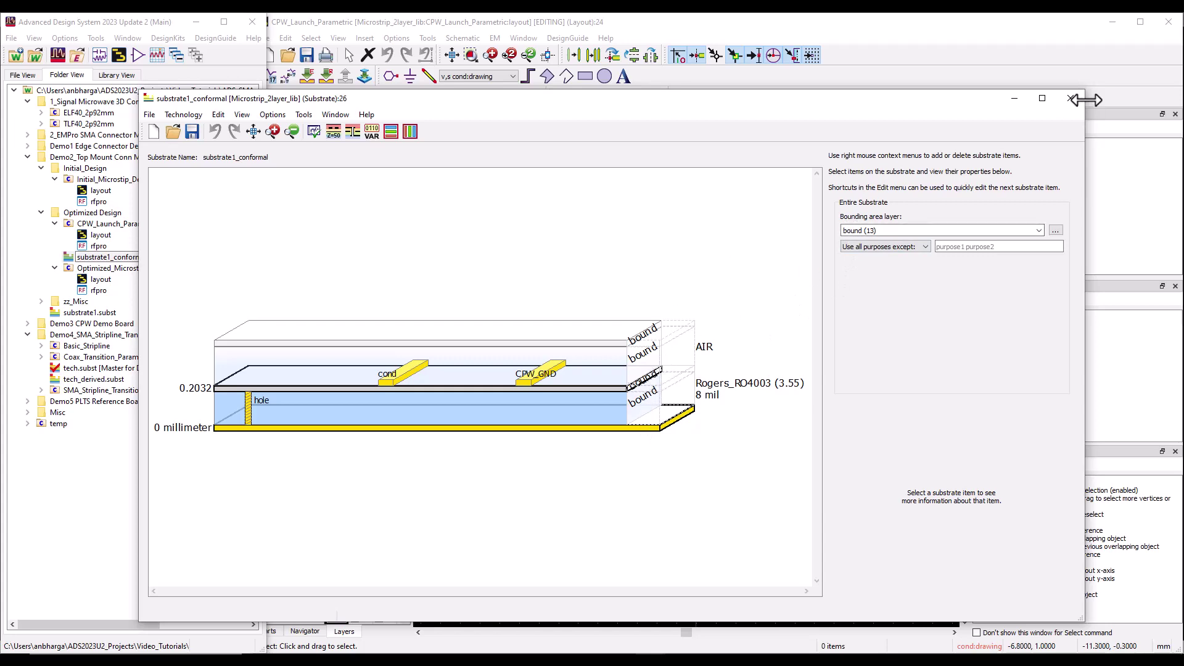
left_click(1068, 98)
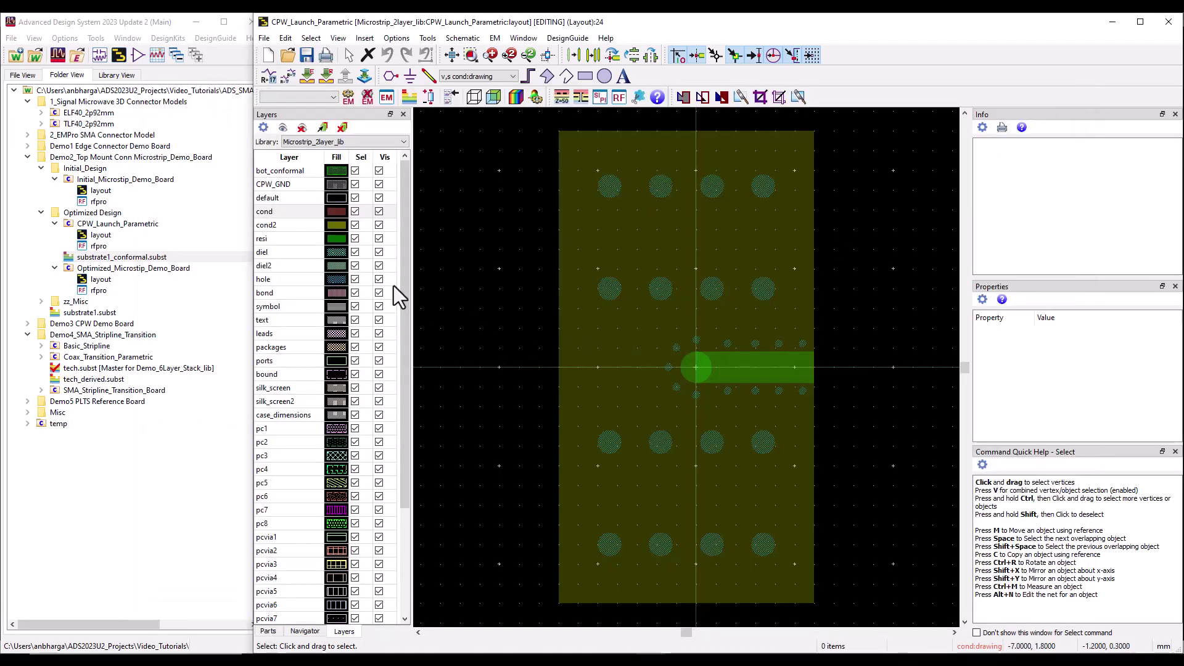
left_click(277, 370)
scroll(689, 317, "down", 2)
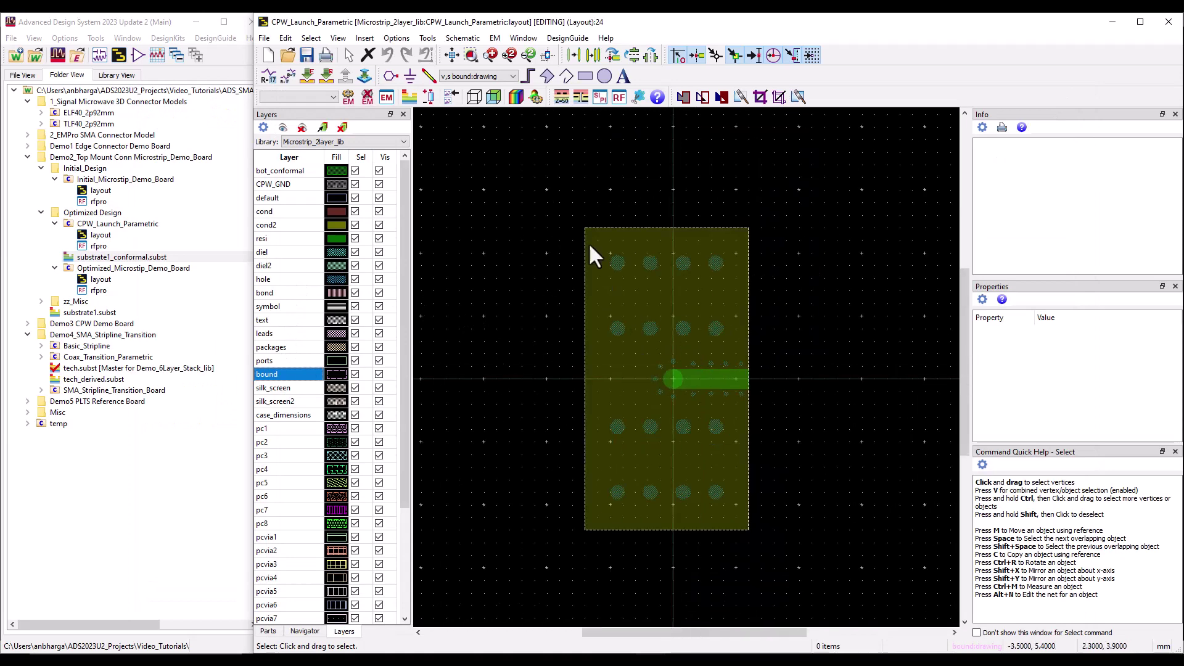
left_click(585, 76)
left_click(504, 185)
left_click(867, 580)
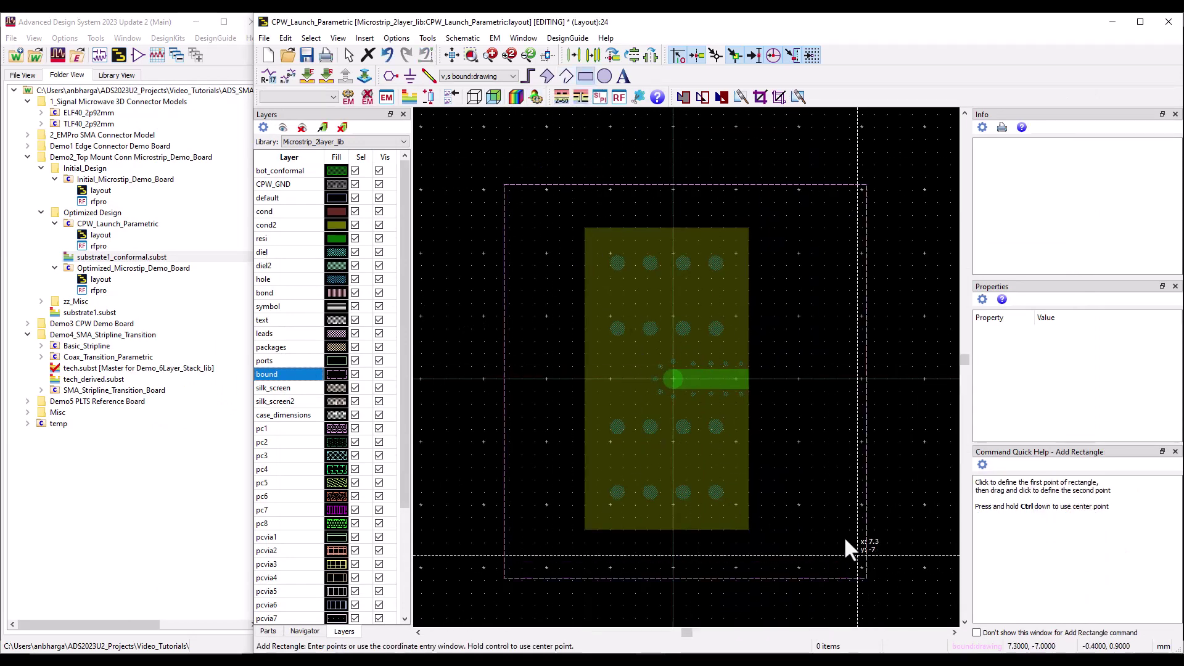
key("Escape")
Save the modified layout, launch it in RFPro, and examine the slotted ground plane and its vias in 3D
left_click(620, 97)
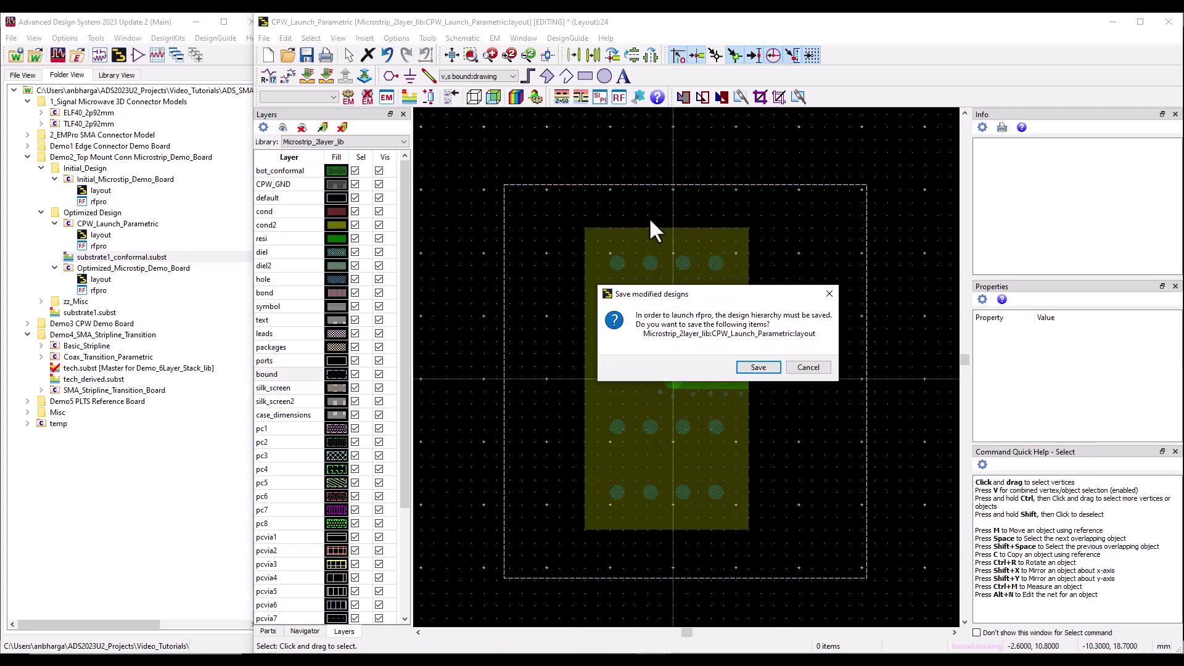
left_click(751, 370)
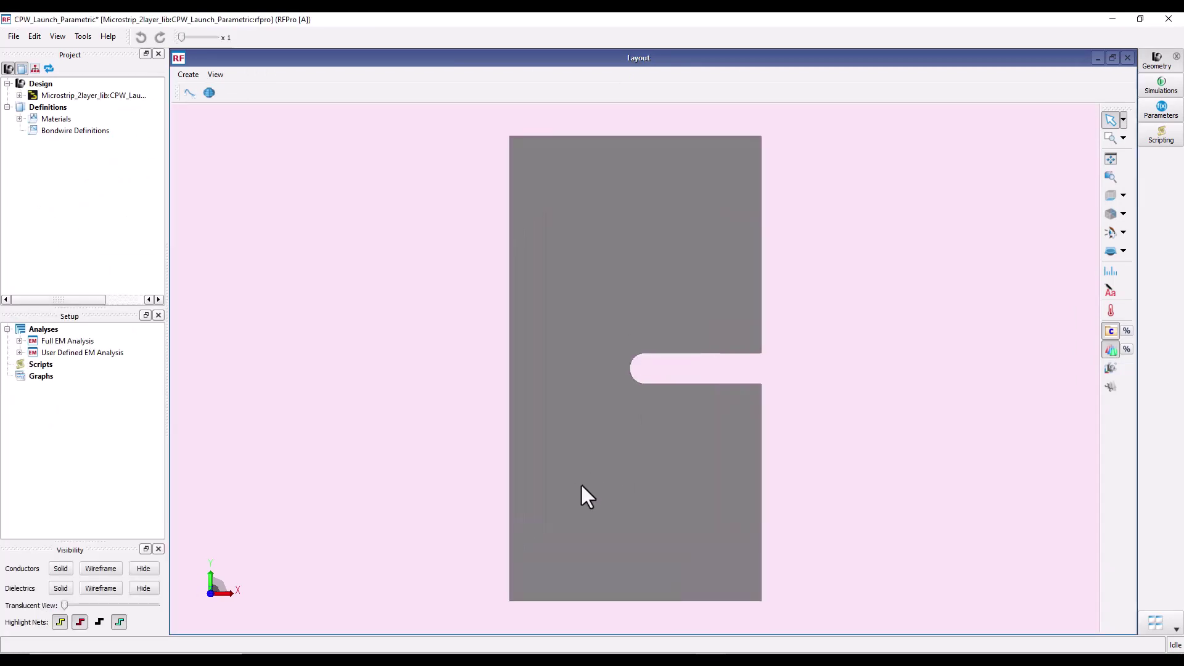
left_click_drag(580, 484, 531, 382)
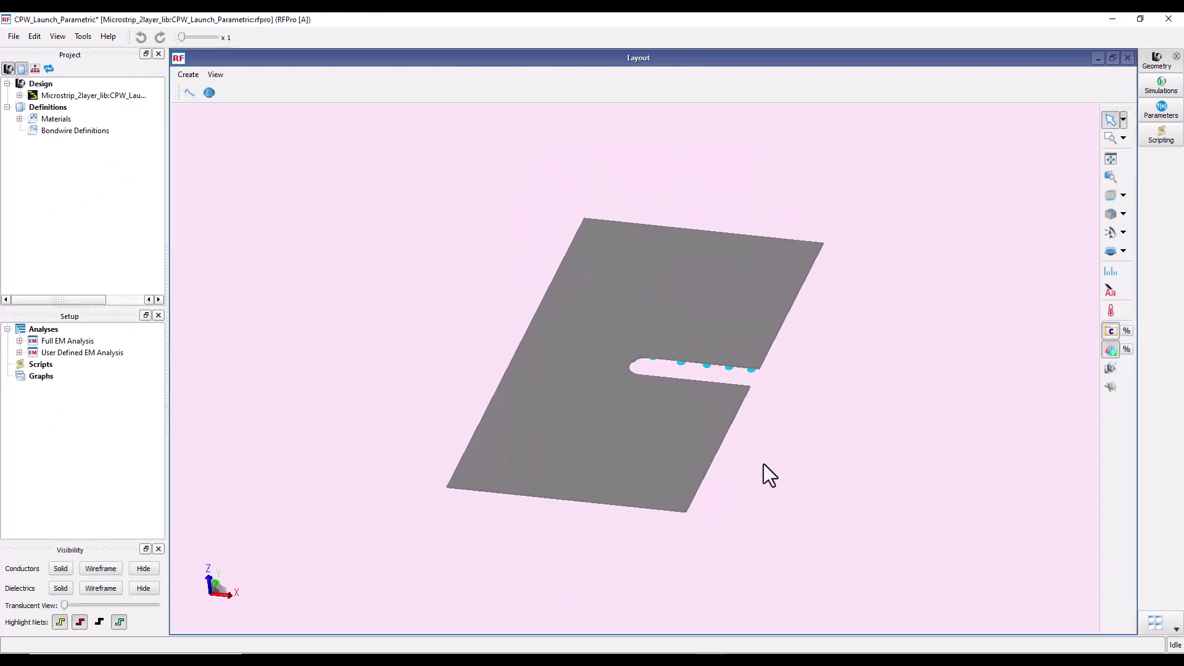
left_click_drag(764, 464, 716, 471)
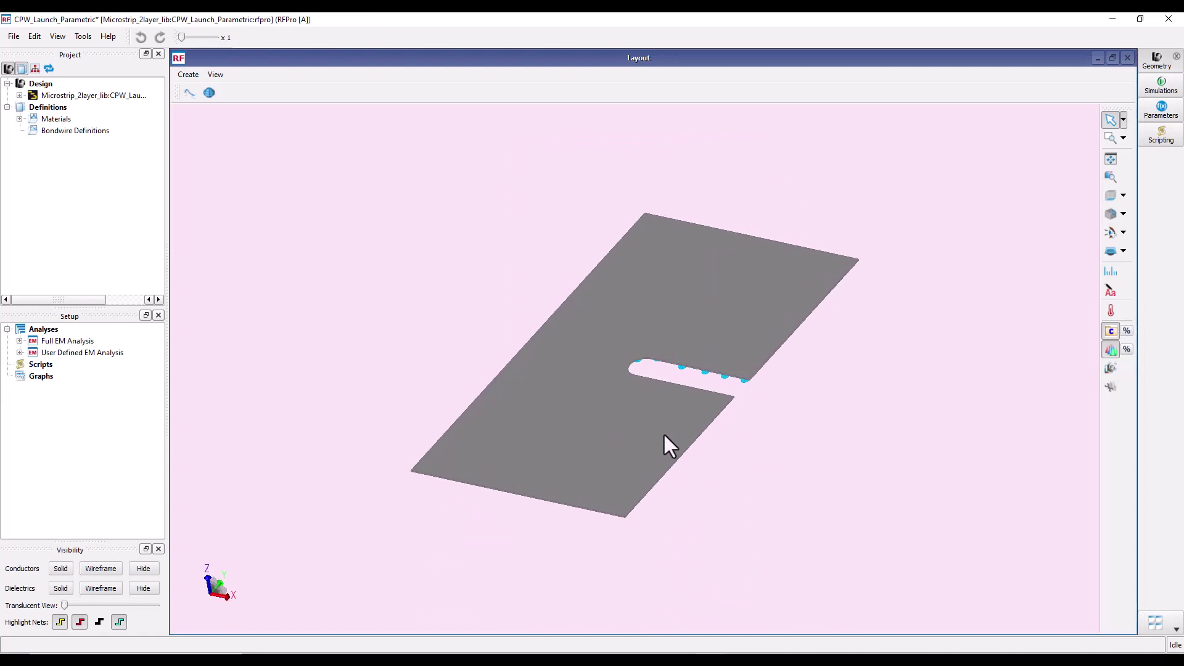
Expand the substrate's conductors in the RFPro project and highlight the CPW_GND layer in the 3D view
left_click(19, 96)
left_click(32, 131)
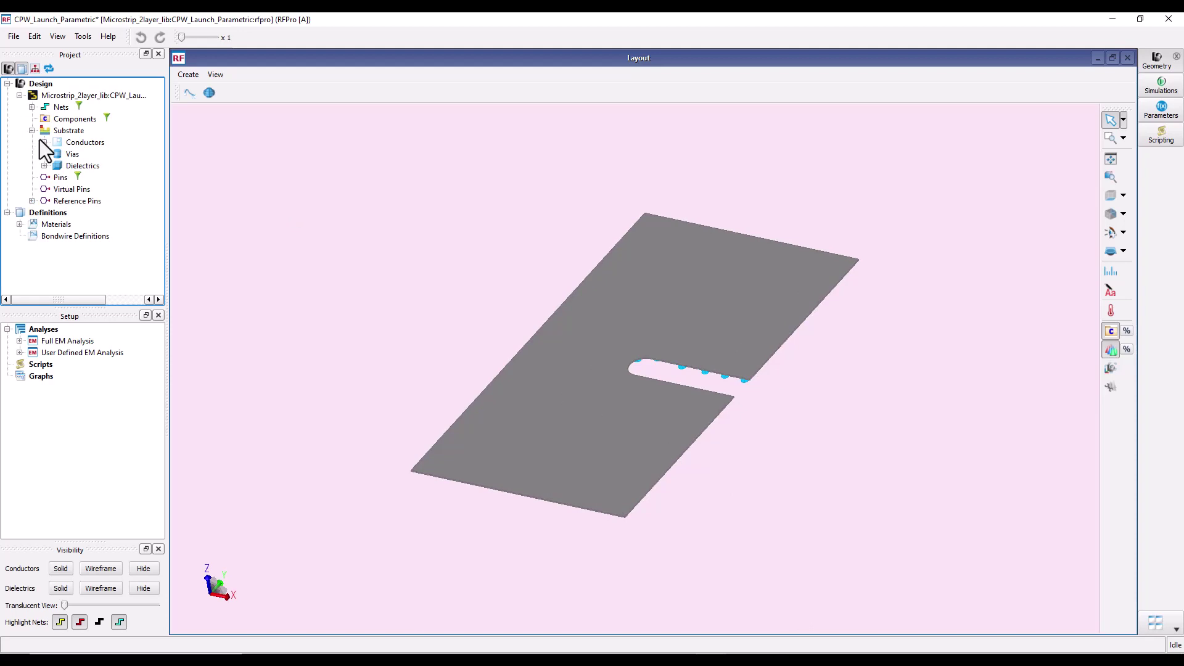
left_click(44, 142)
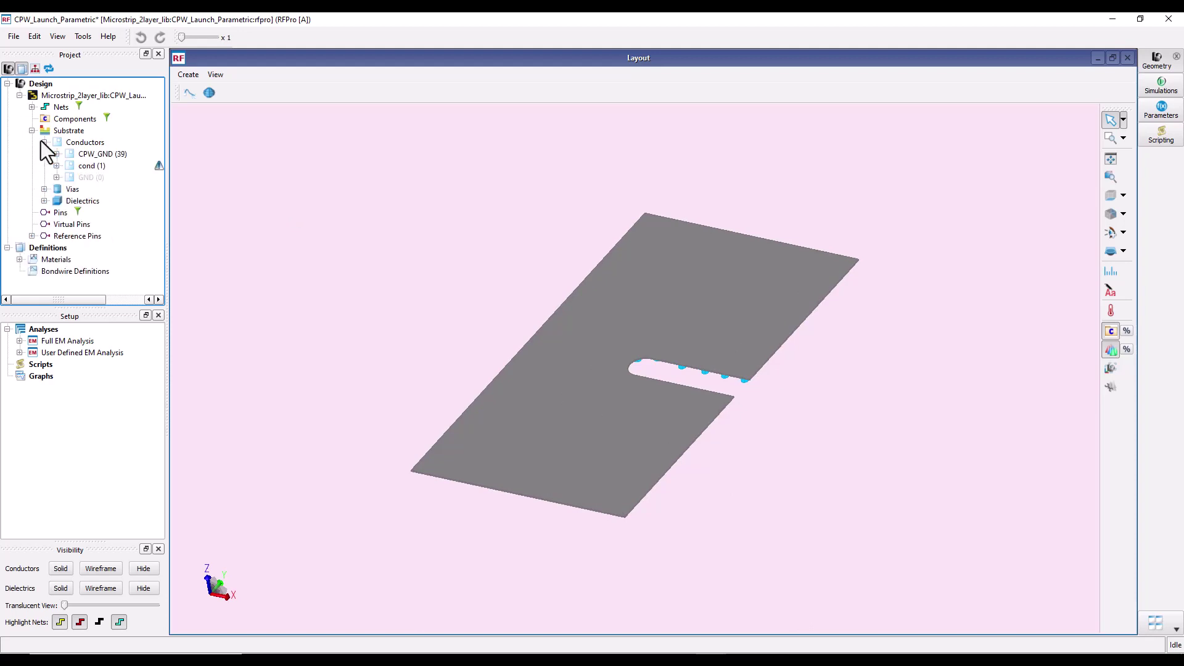
left_click(104, 155)
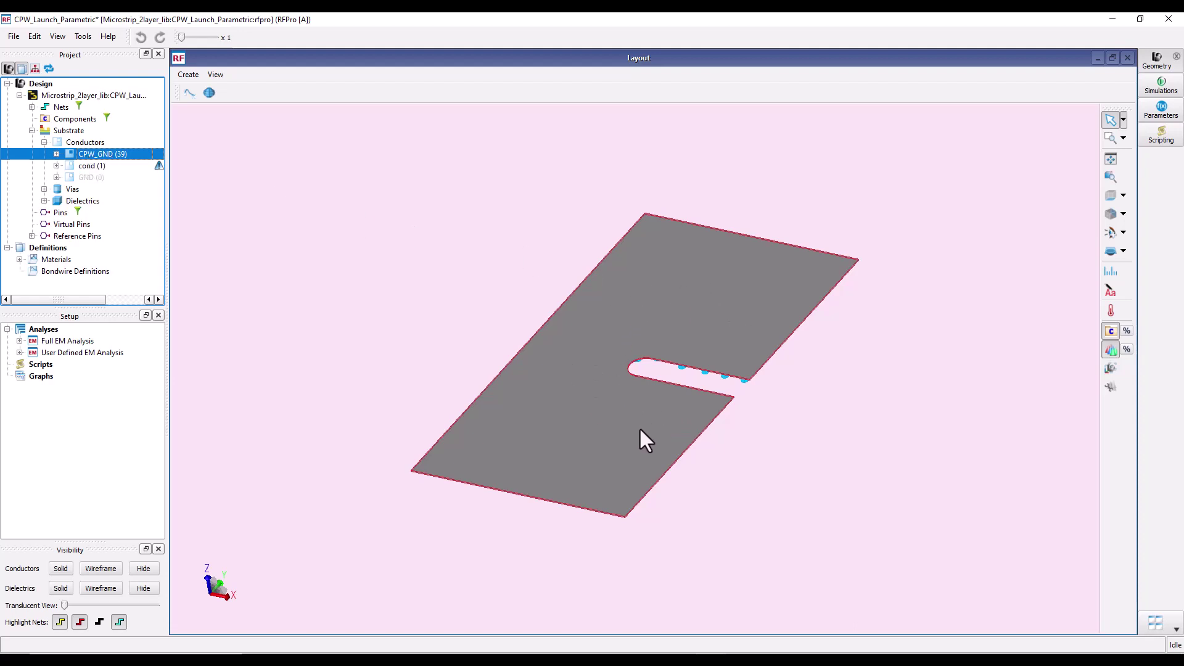
Examine the highlighted CPW_GND plane and its slot from different angles, and close the RFPro project
scroll(667, 432, "up", 5)
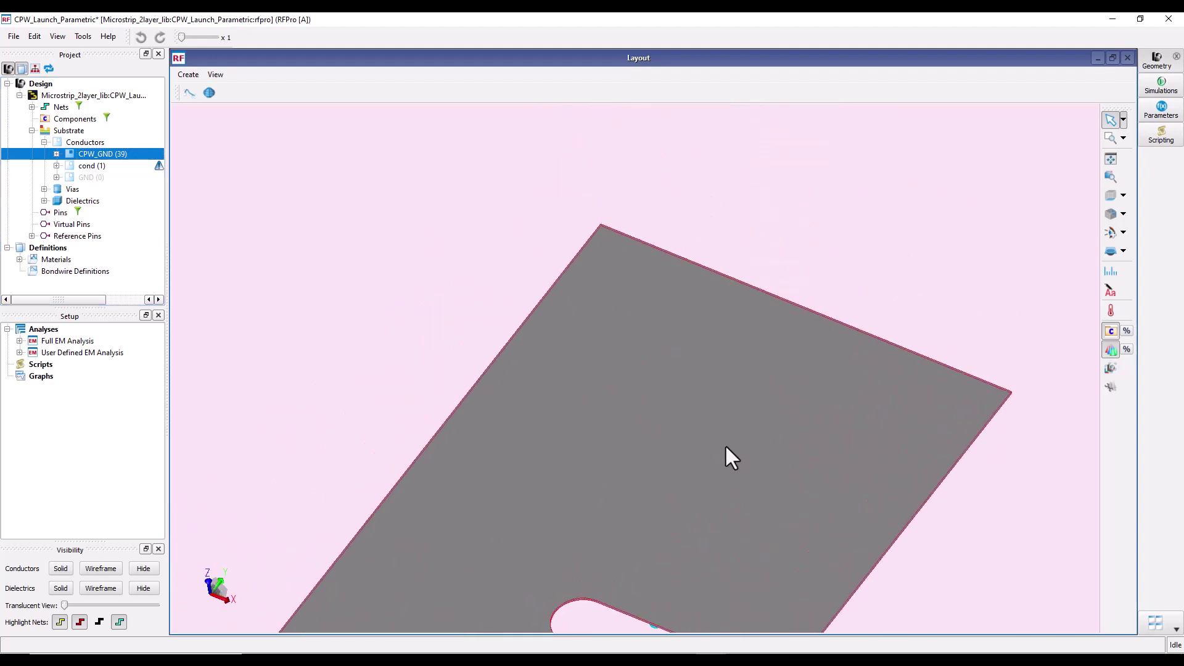
scroll(753, 312, "down", 3)
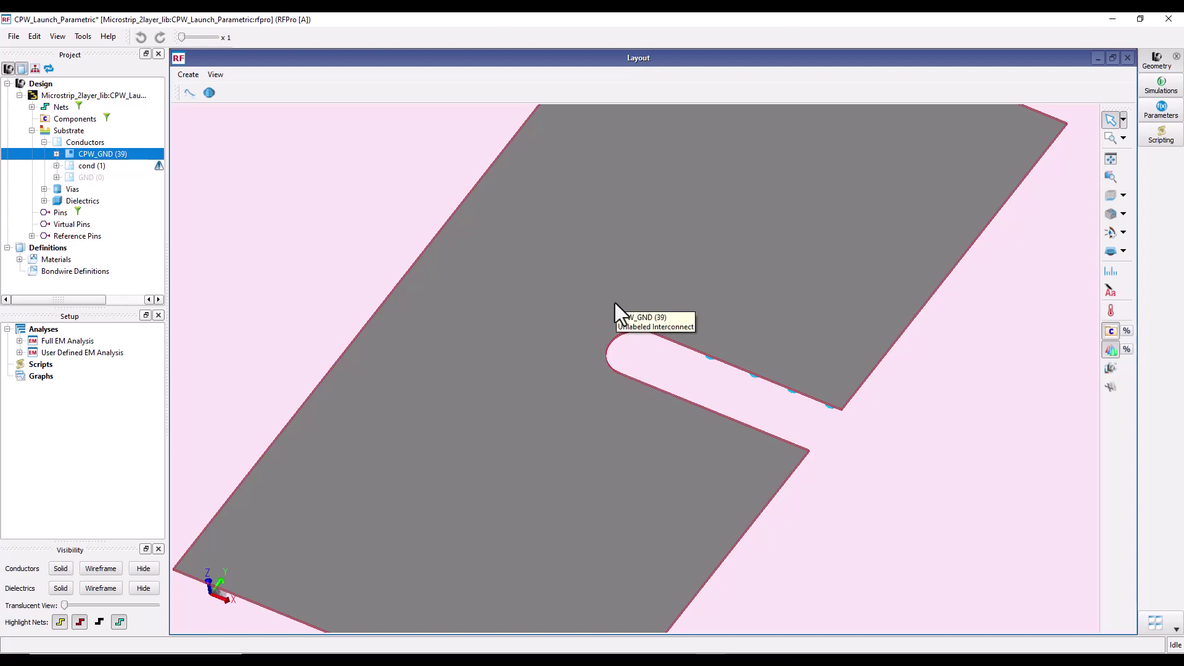
scroll(703, 468, "down", 10)
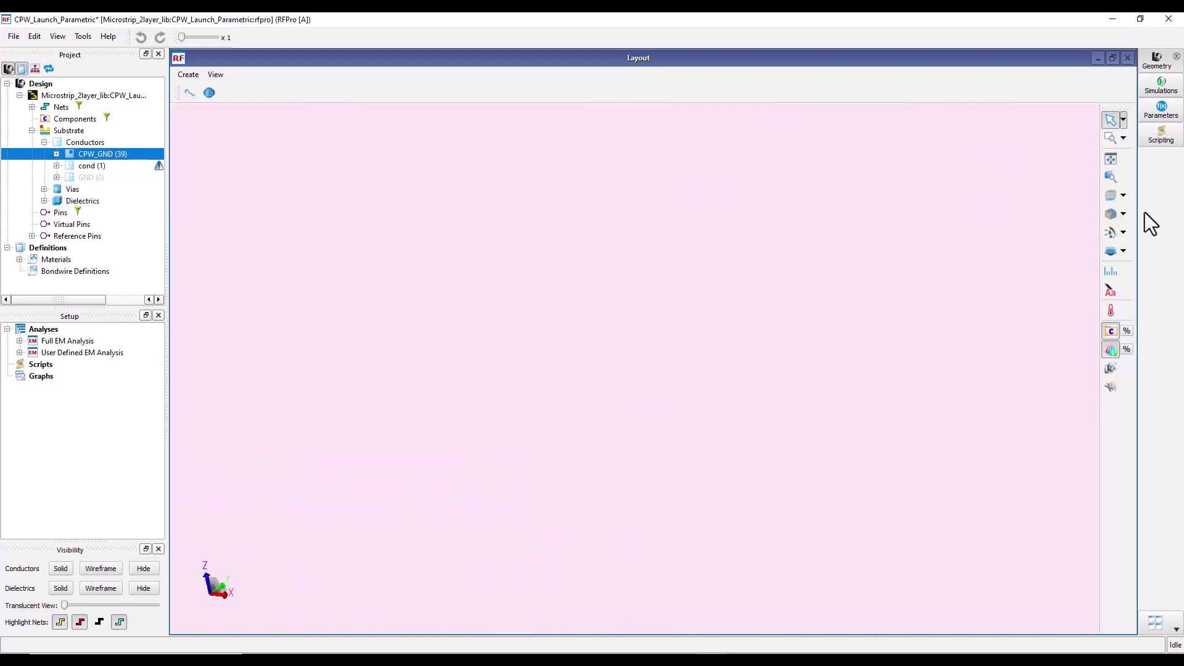
left_click(1111, 176)
left_click_drag(726, 391, 716, 460)
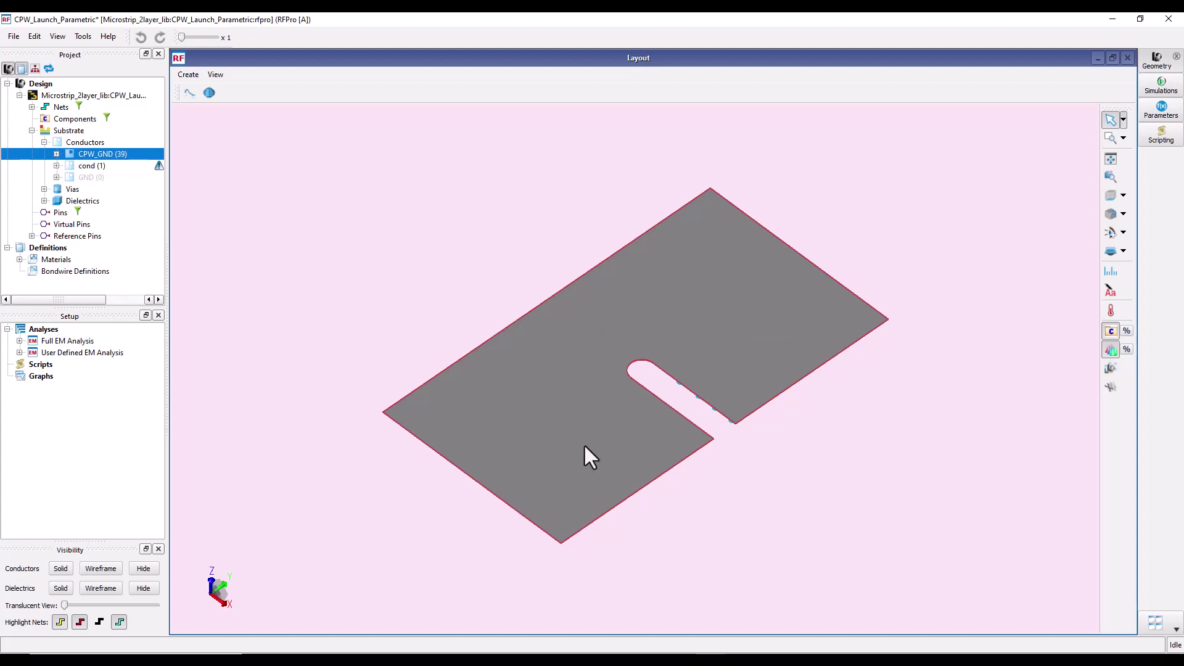
scroll(646, 446, "down", 3)
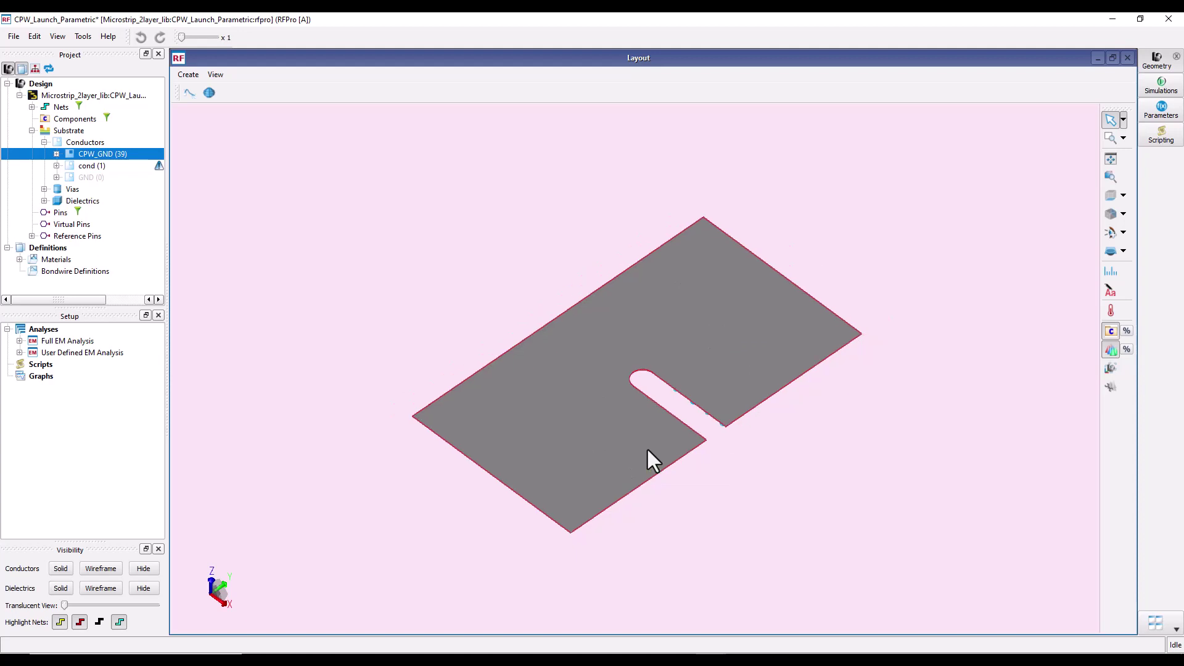
scroll(648, 449, "up", 1)
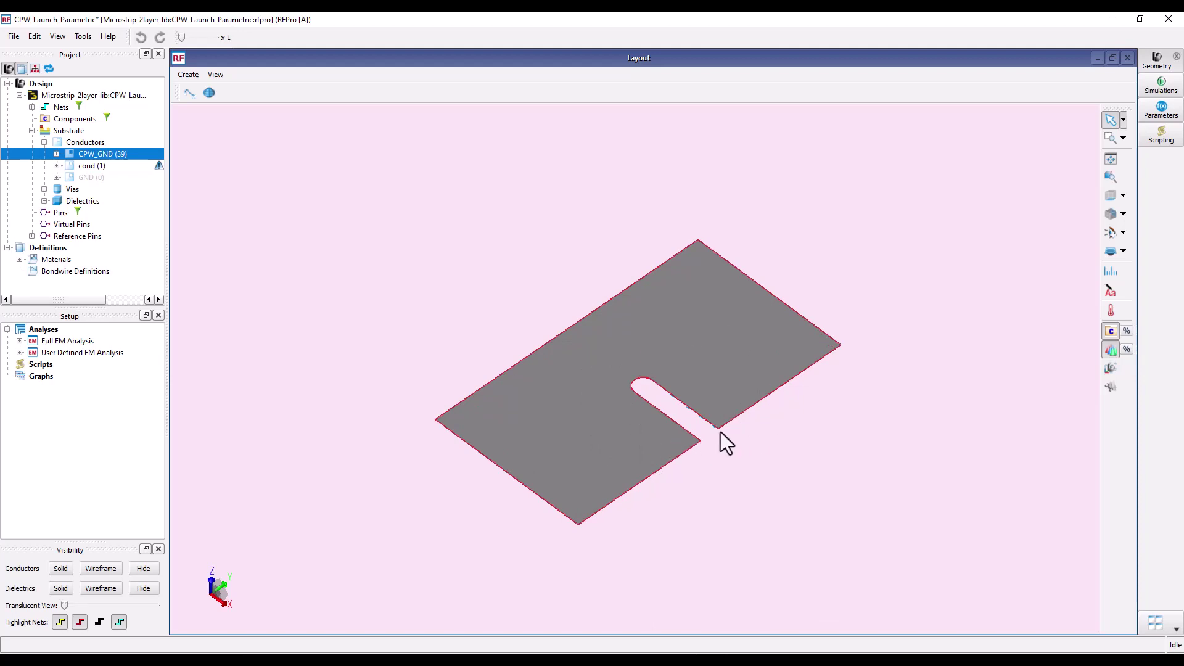
left_click(1174, 22)
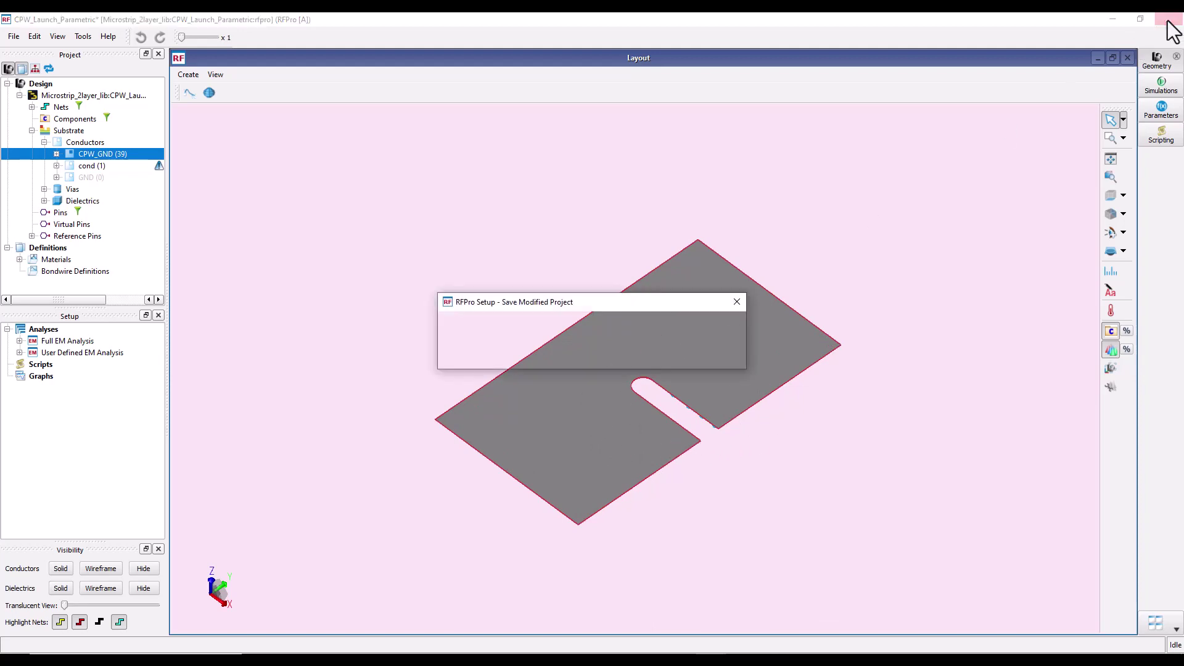
left_click(601, 354)
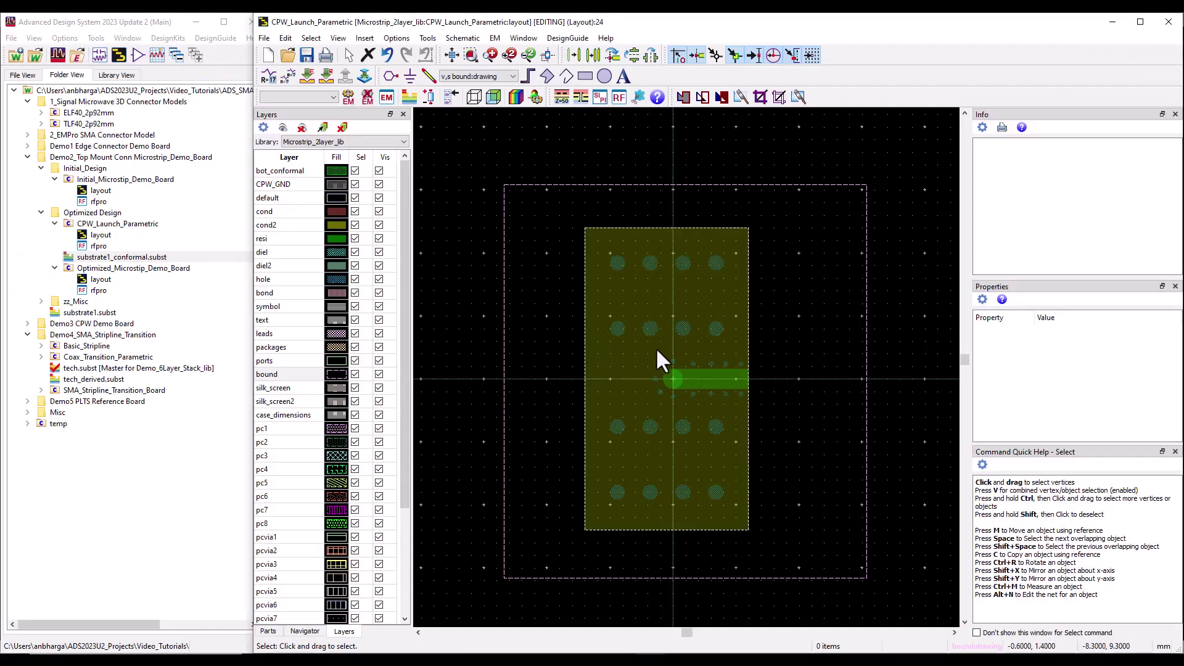
Delete the bound-layer rectangle around the launch, and close the CPW_Launch_Parametric layout without saving
left_click(585, 189)
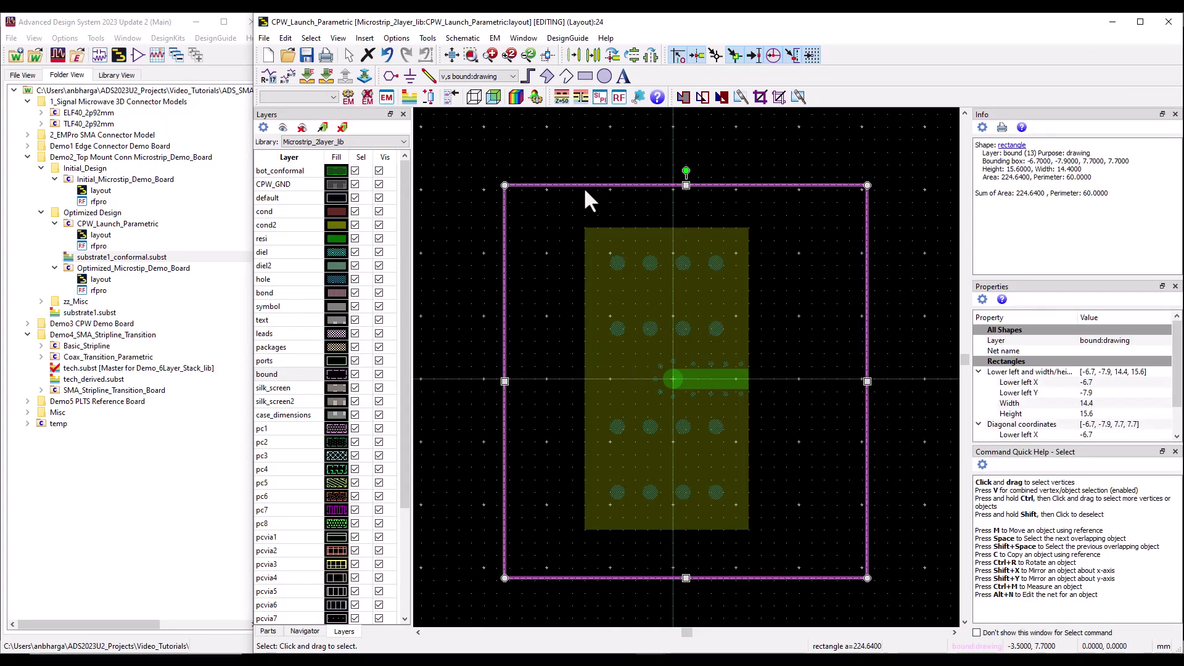
key("Delete")
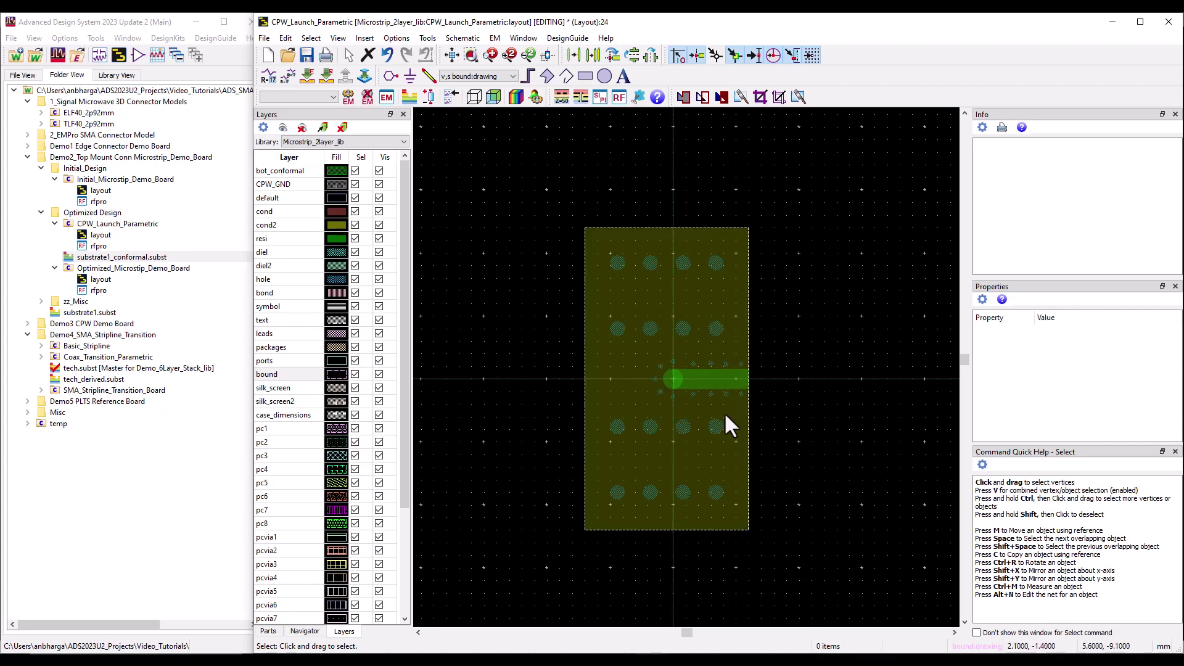
left_click(1169, 21)
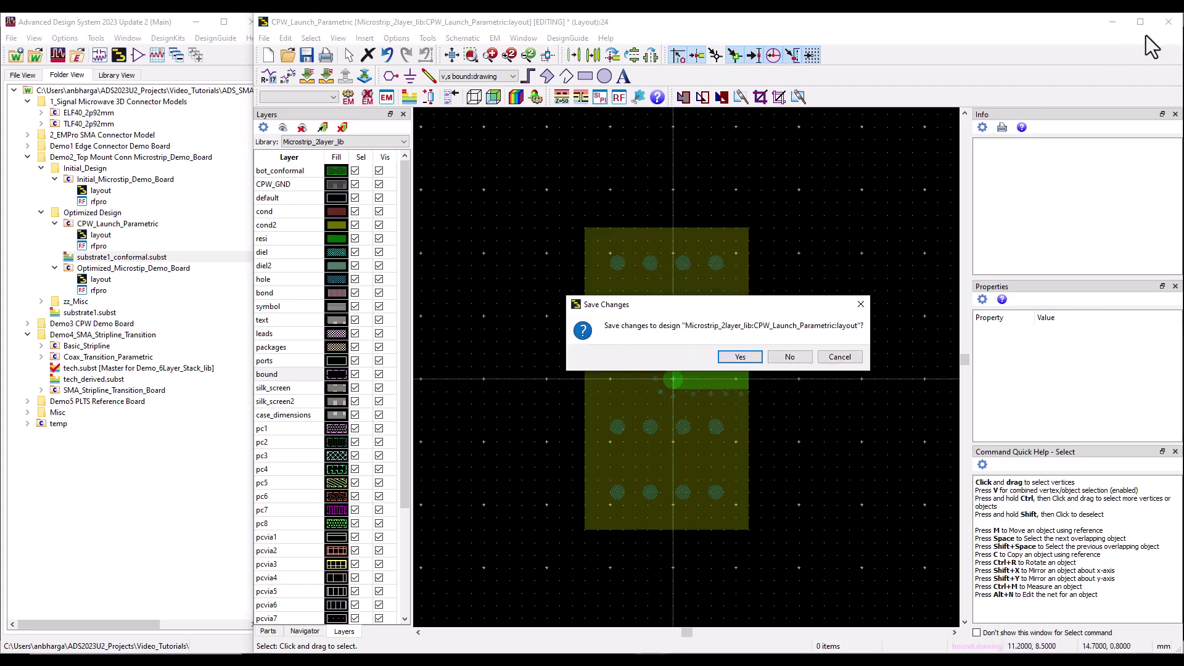
left_click(784, 359)
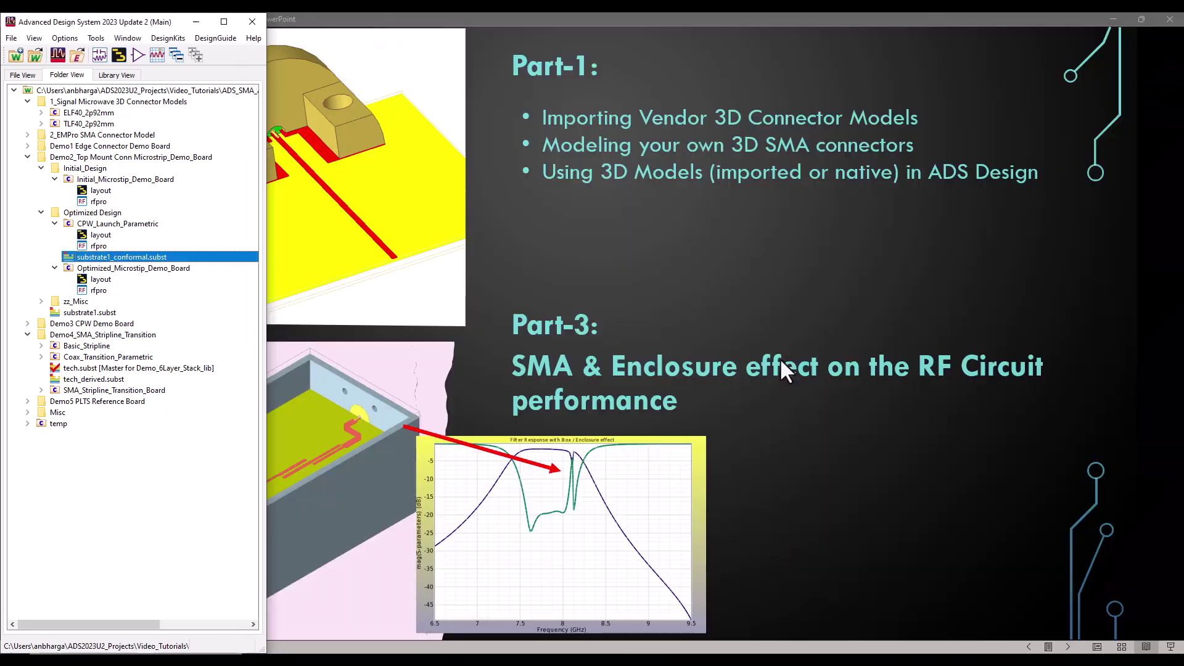
Open the Optimized_Microstip_Demo_Board layout and check the instance parameters of its CPW_Launch_Parametric component
double_click(101, 280)
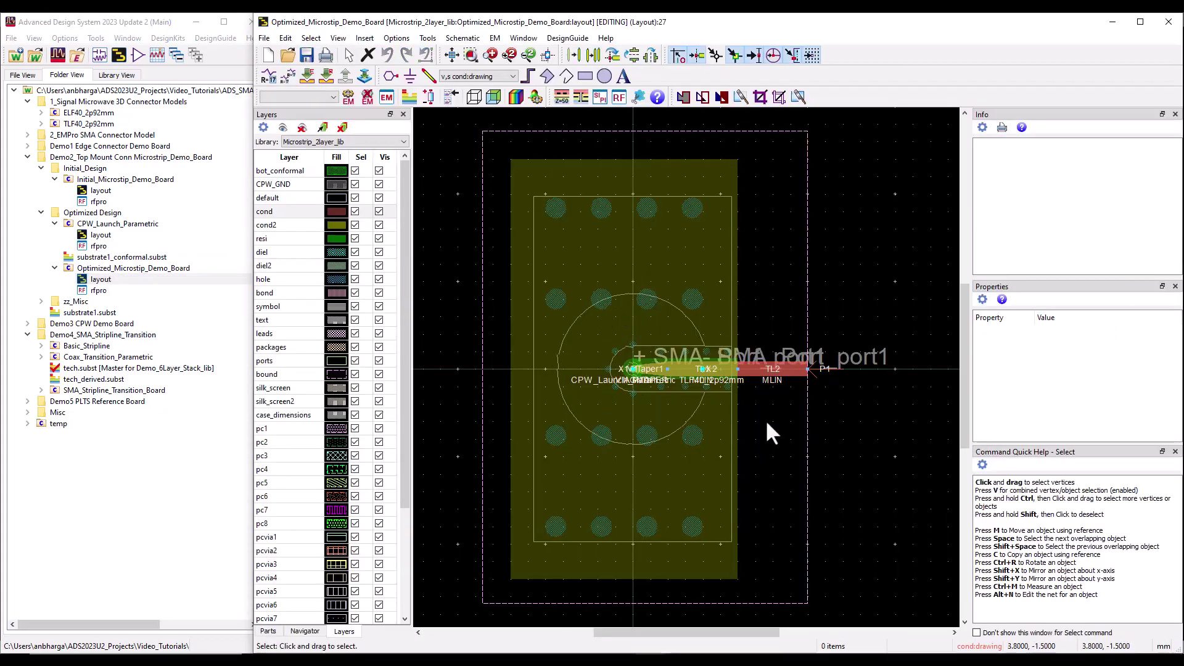
left_click(707, 275)
double_click(708, 270)
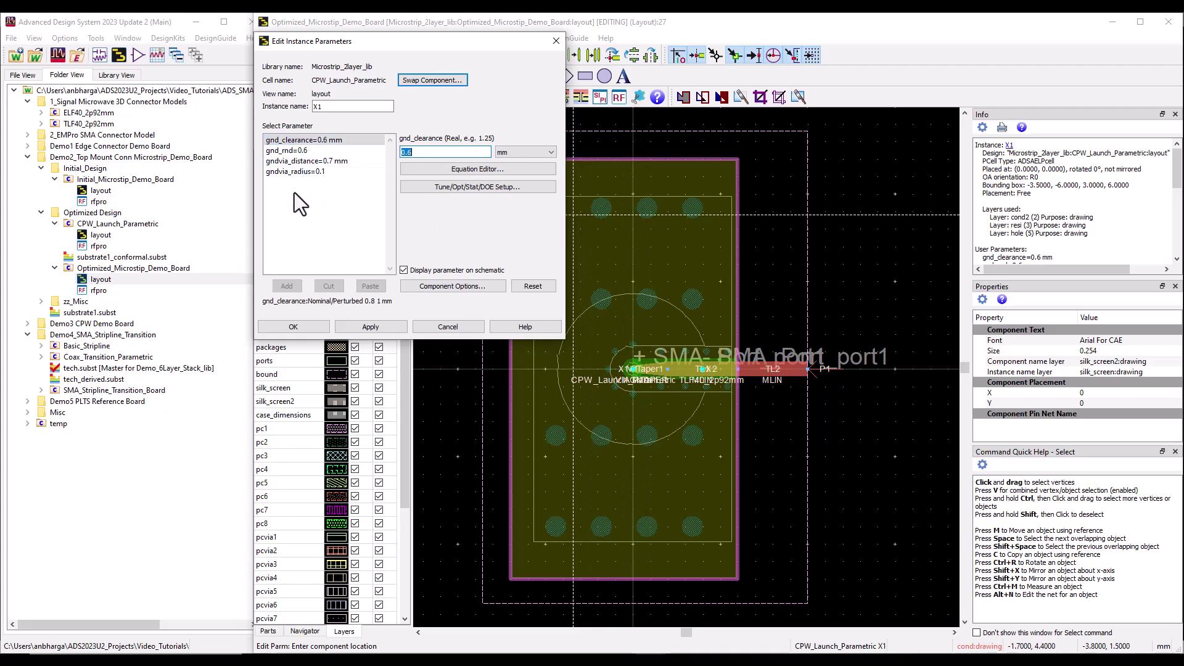
left_click(458, 328)
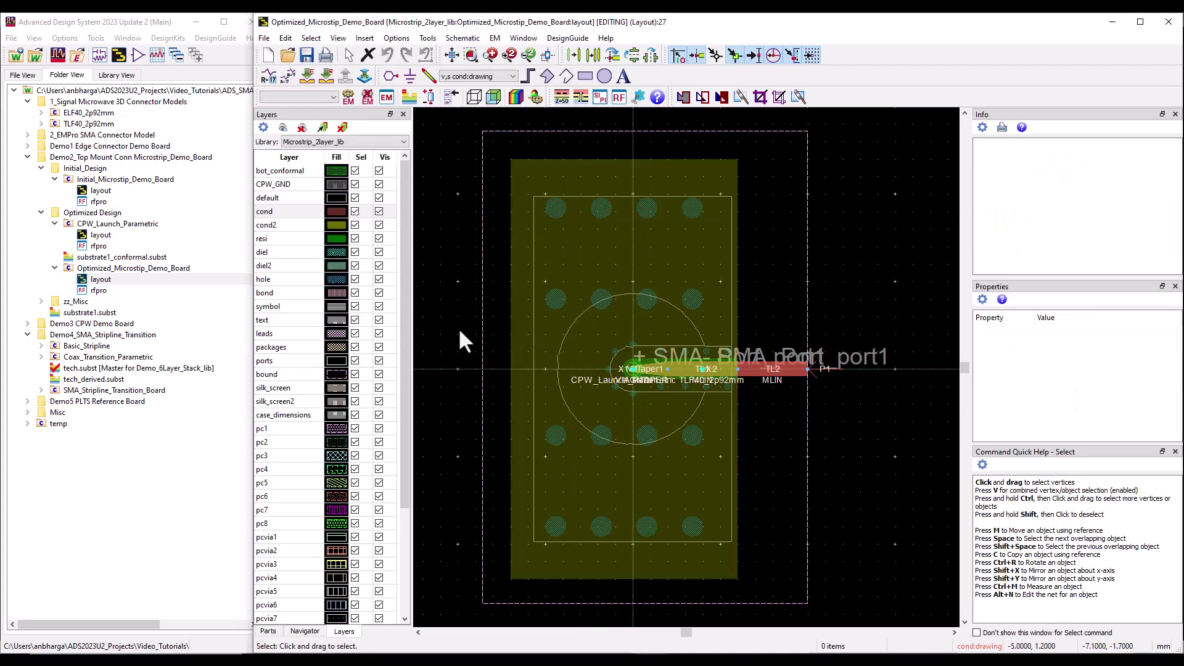
Launch the demo board layout in RFPro and check its project parameters gndvia_r and gndclear
left_click(618, 97)
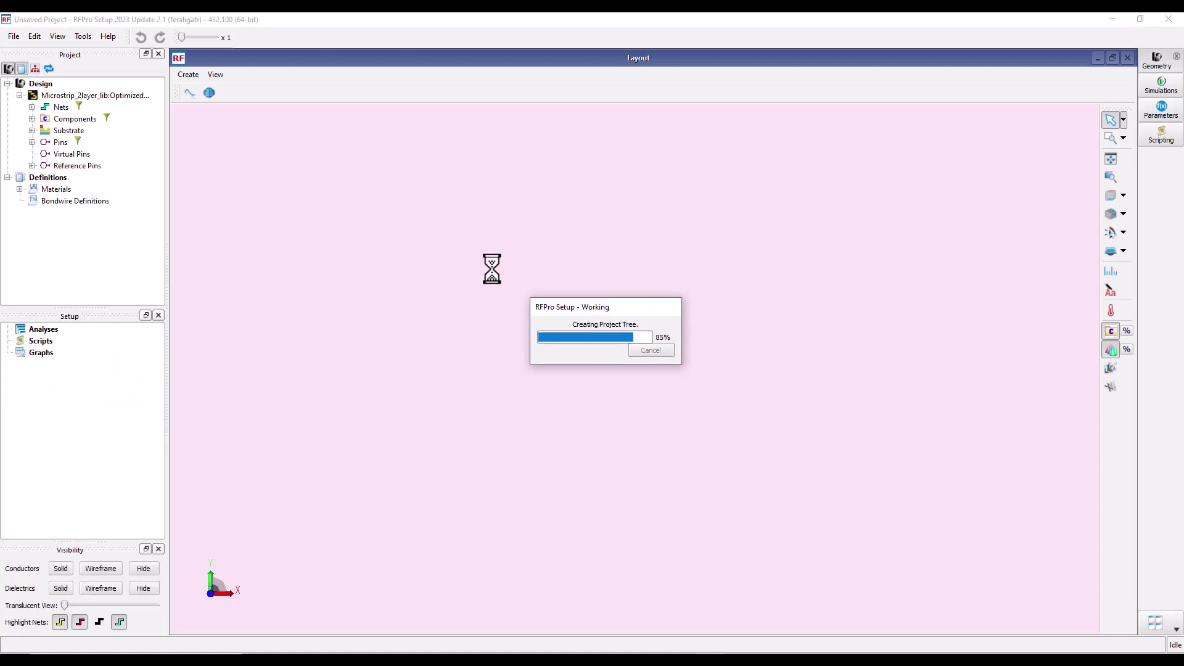
left_click(1160, 111)
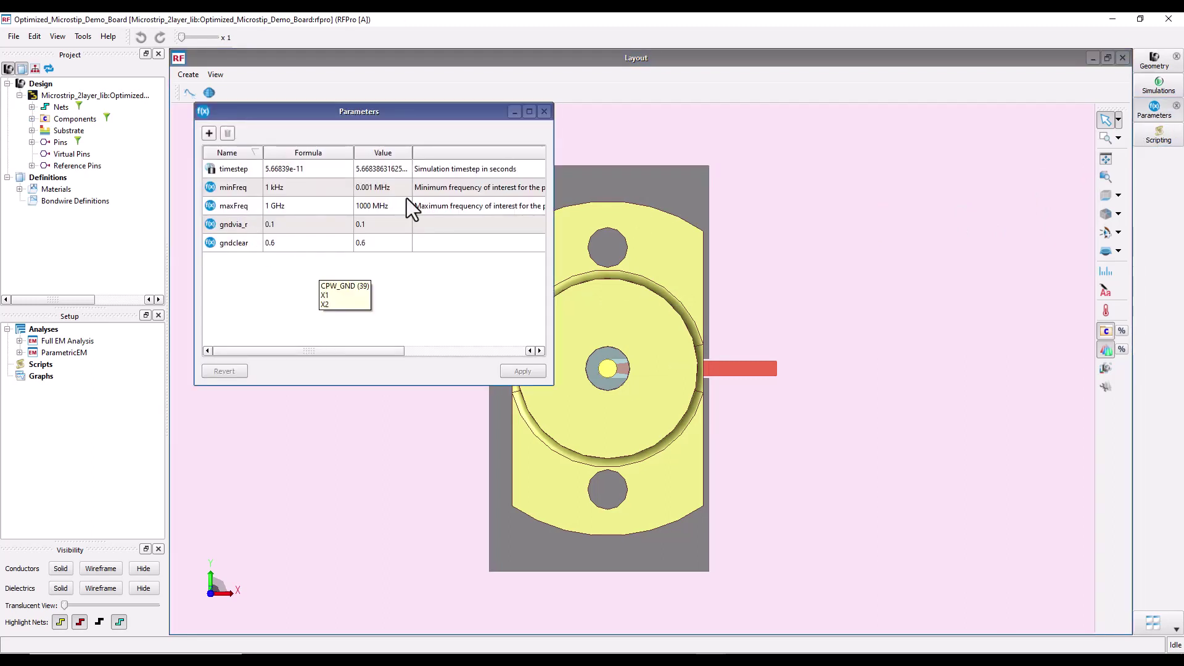
left_click(544, 111)
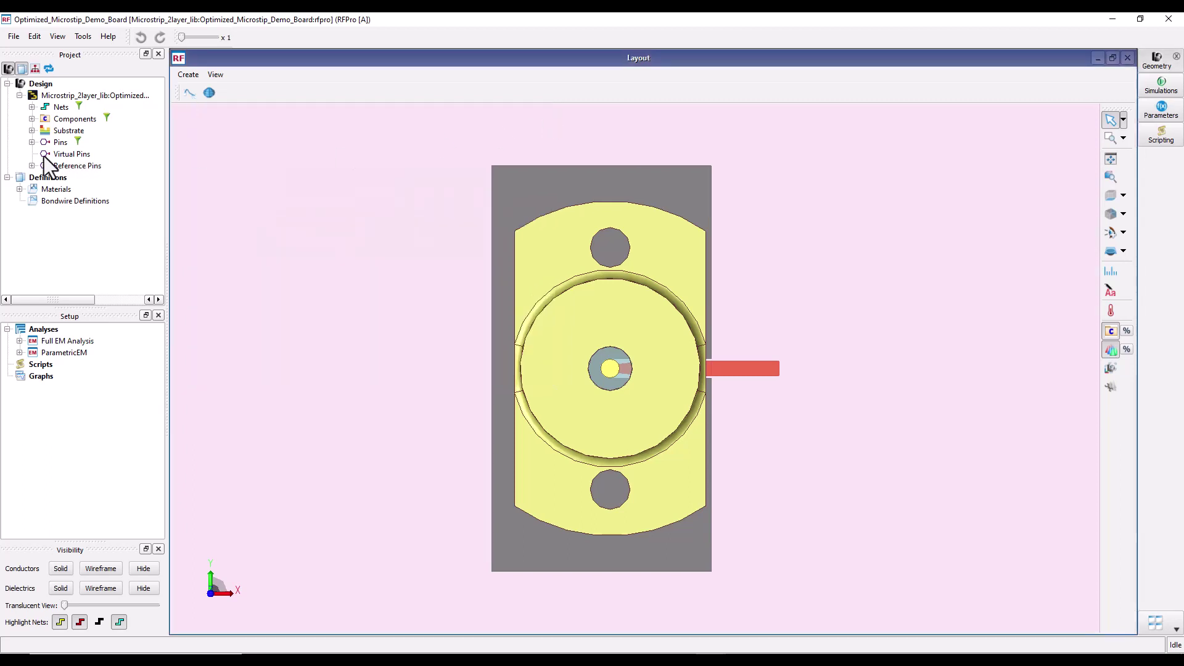
Check which formulas drive the design parameters of the CPW_Launch_Parametric component, and leave them unmodified
left_click(32, 119)
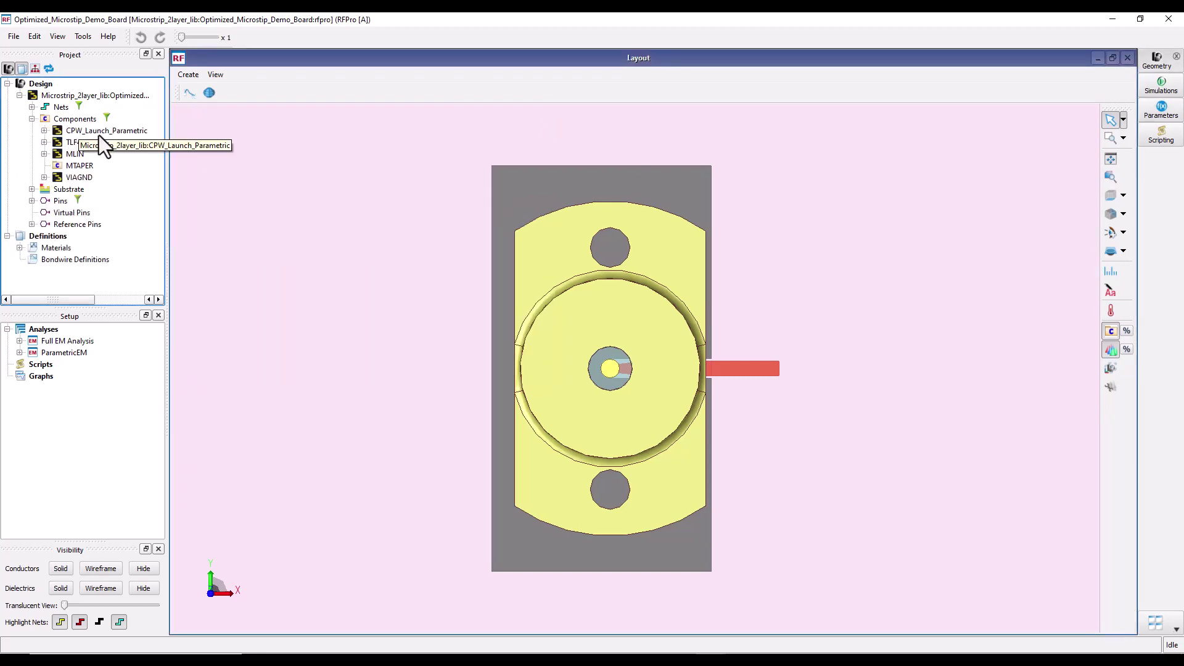
left_click(98, 133)
right_click(98, 133)
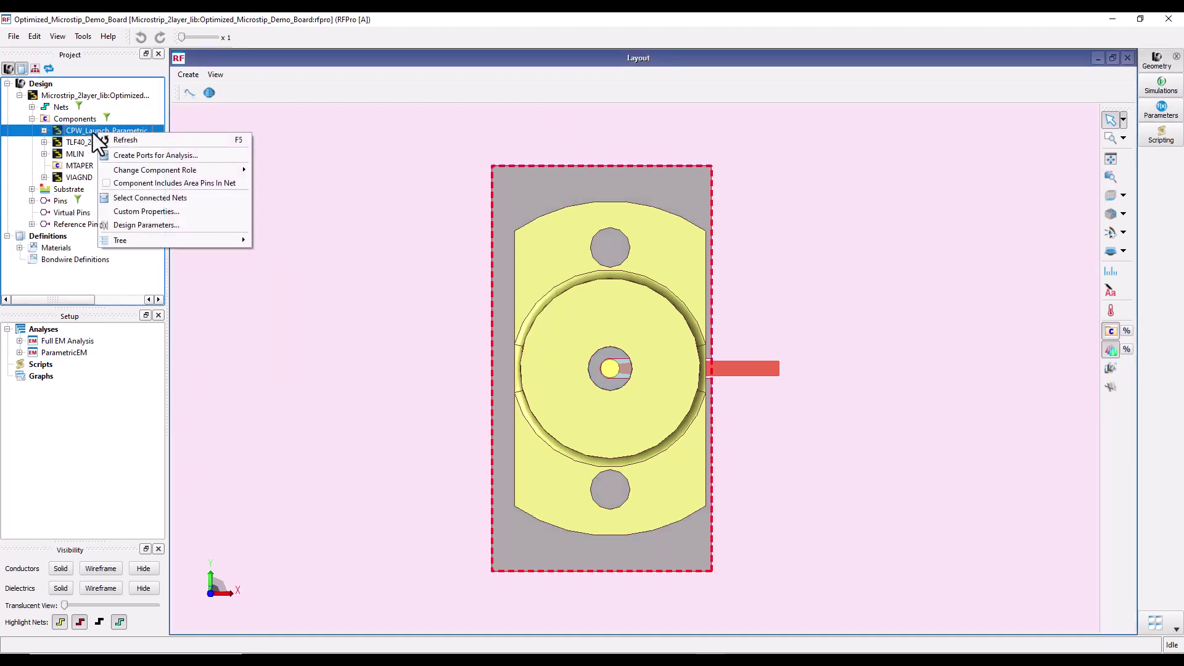
left_click(137, 225)
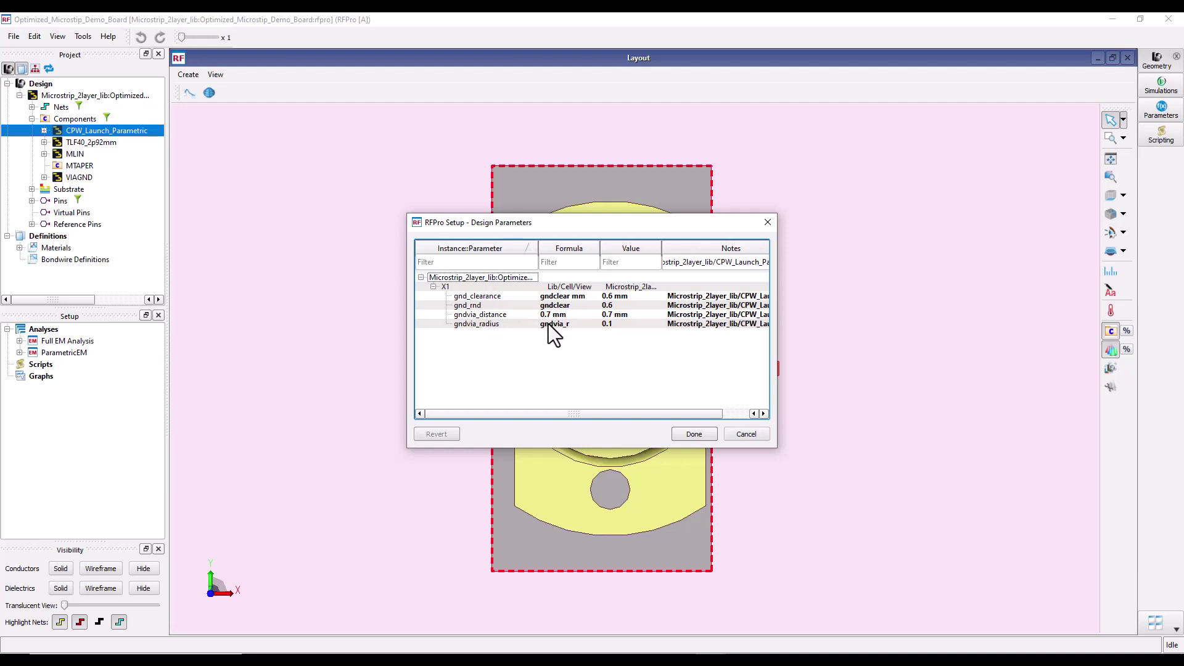
left_click(739, 435)
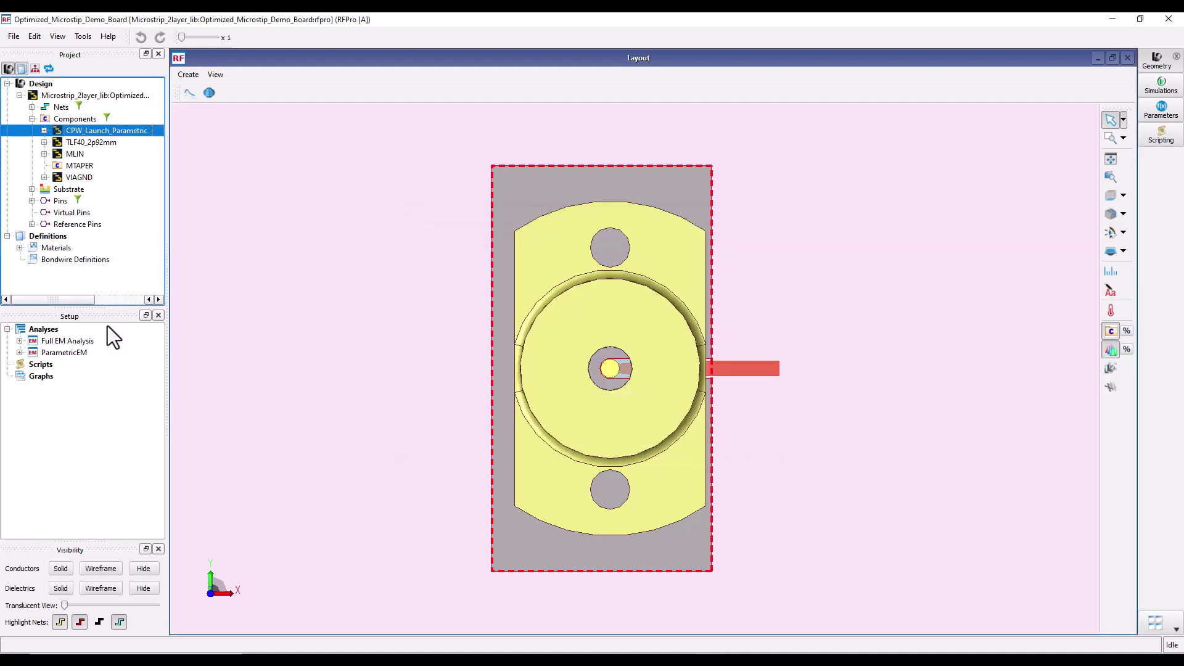
Review the ParametricEM analysis options, covering the frequency plan, the gndclear and gndvia_r sweep values and the simulation resources
left_click(20, 353)
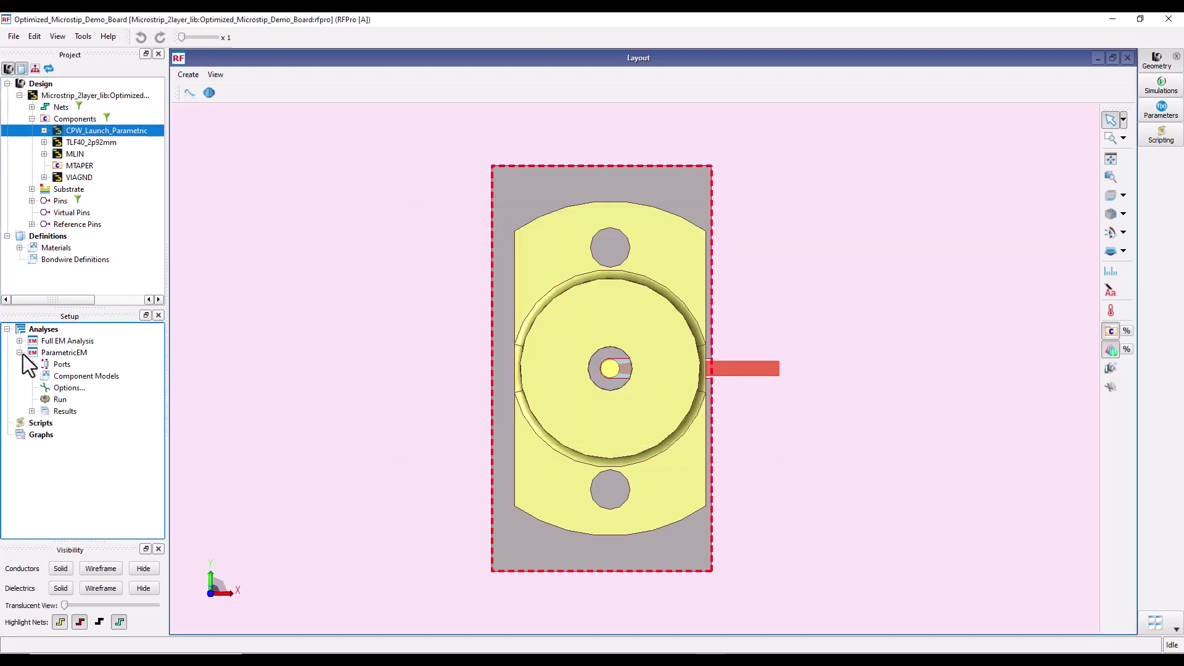
left_click(69, 388)
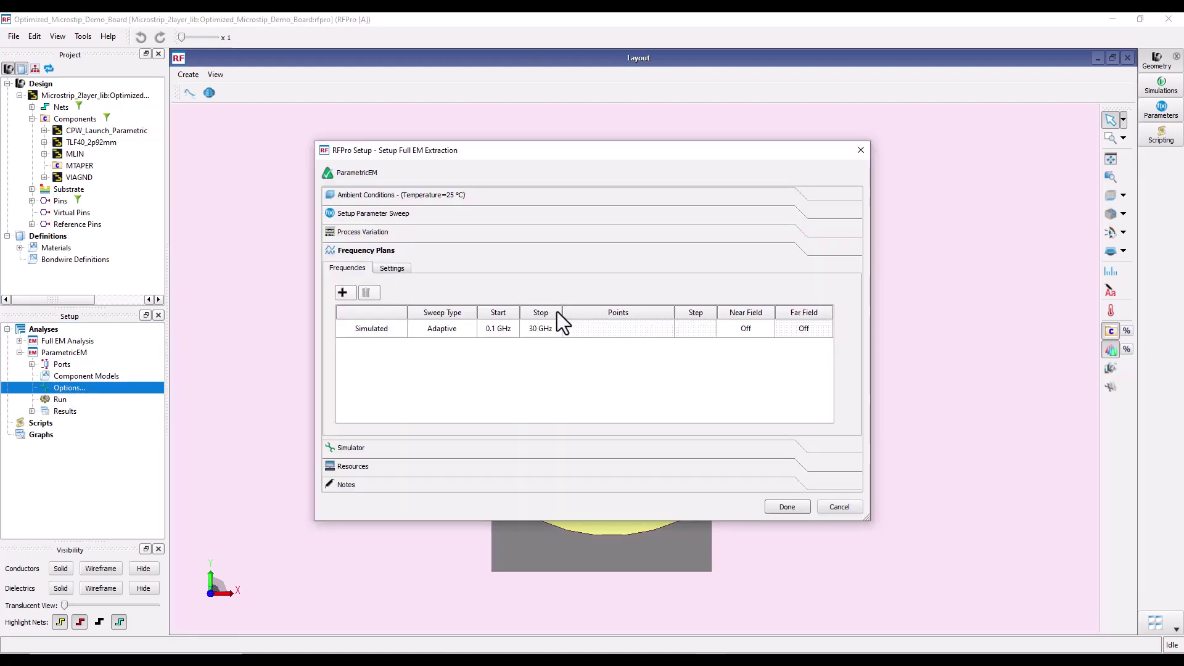
left_click(383, 214)
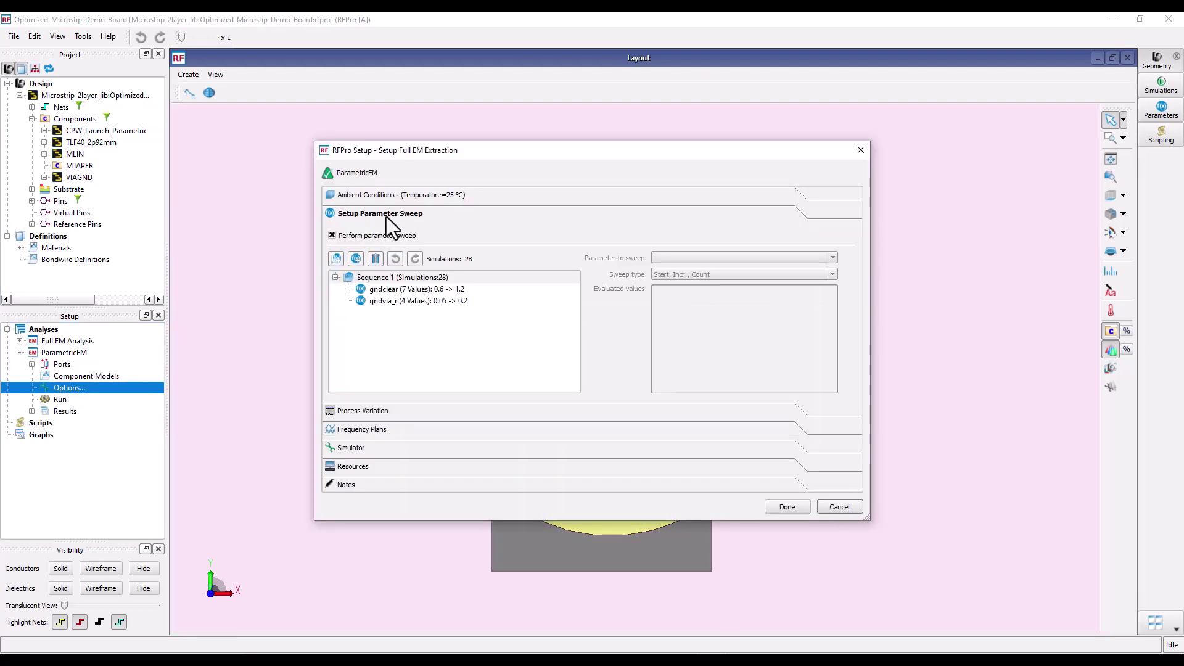
left_click(424, 293)
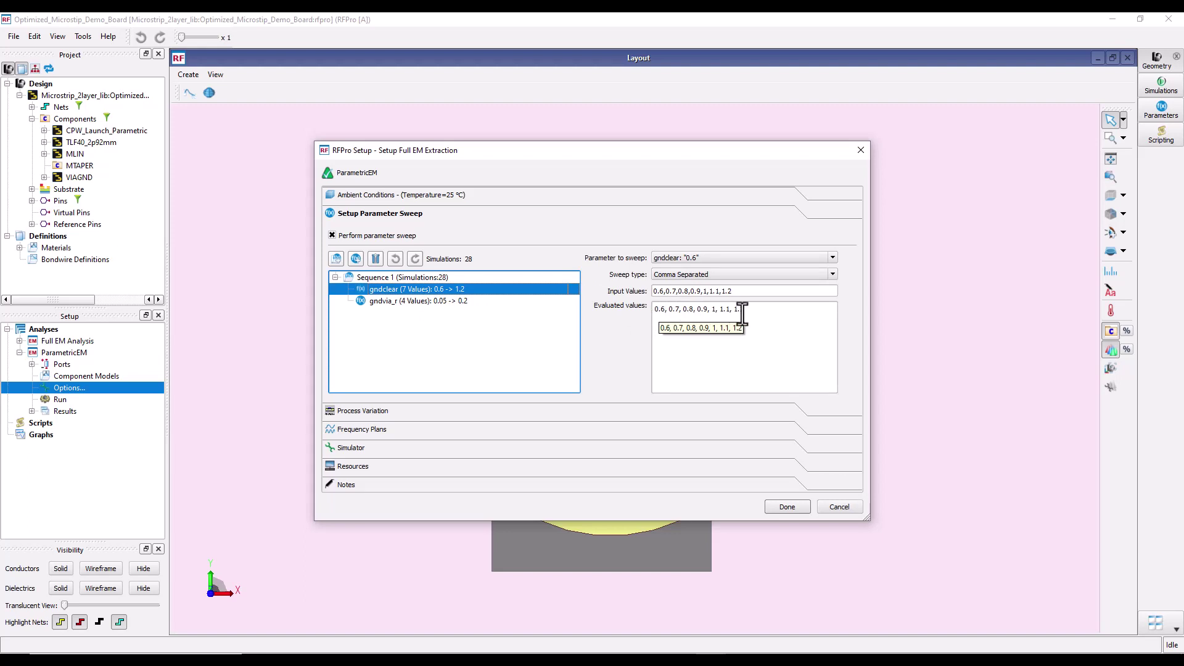
left_click(409, 302)
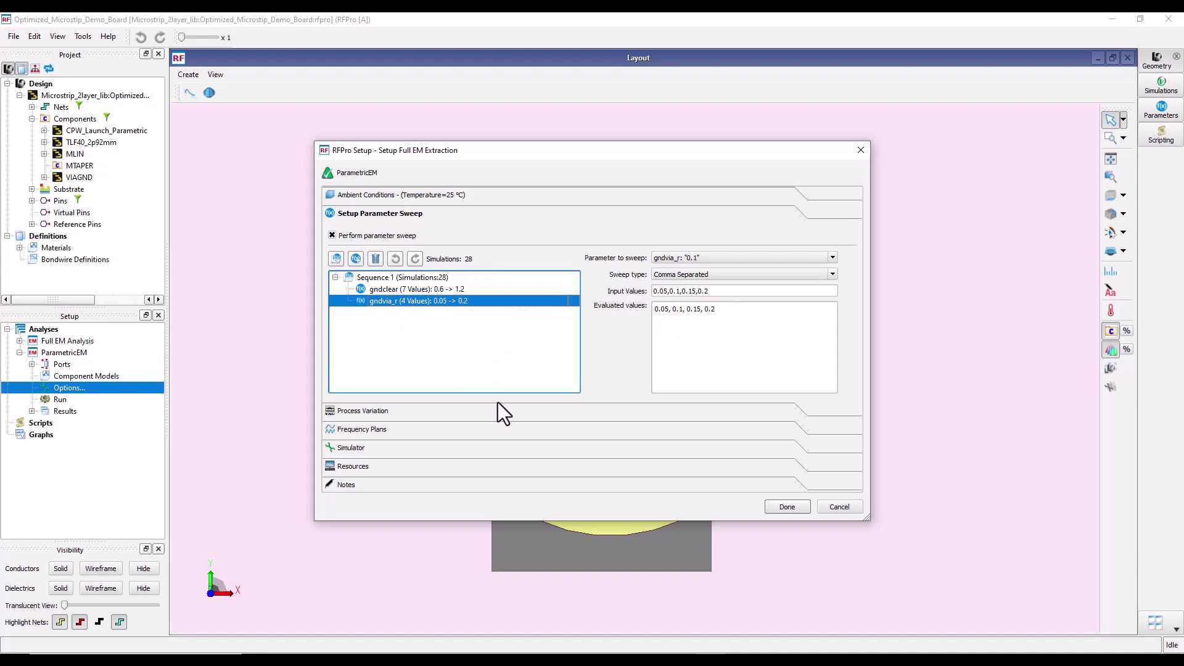
left_click(500, 473)
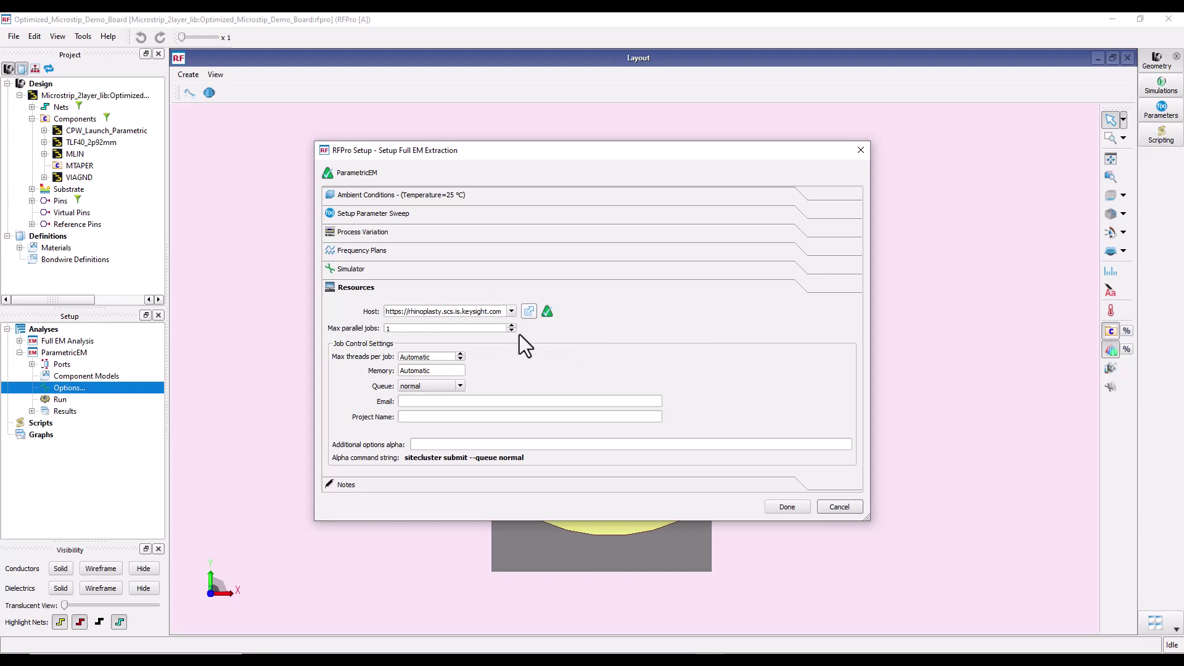
left_click(827, 507)
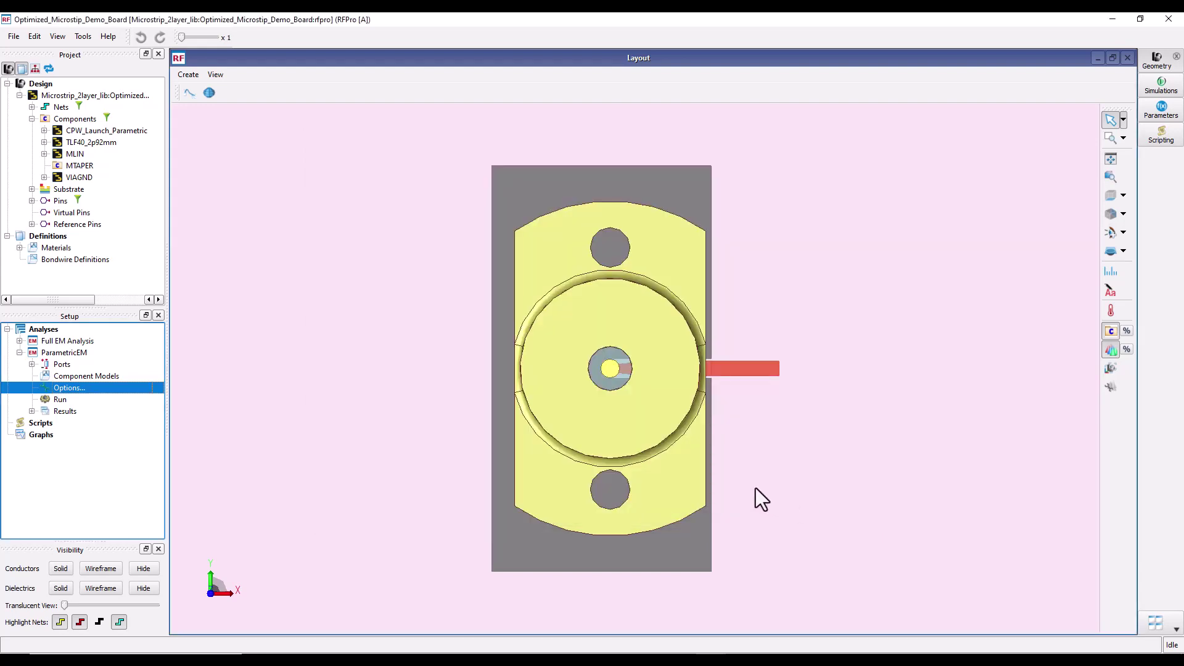
Show the S-parameter results of the ParametricEM analysis in a maximized plot window
right_click(69, 353)
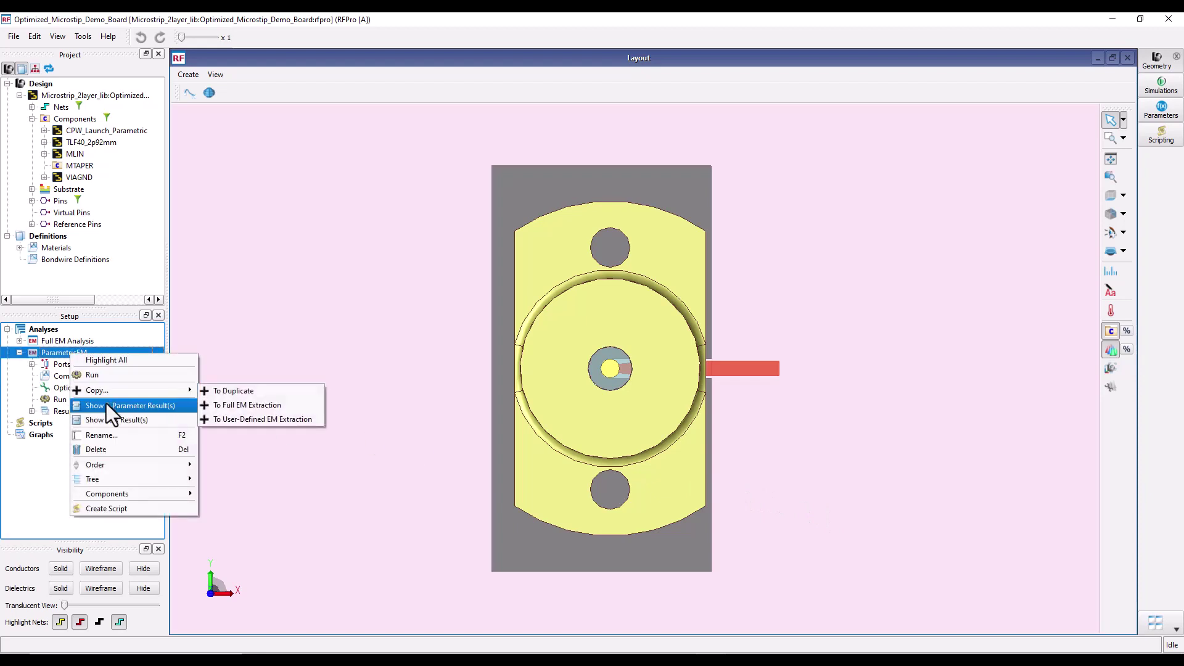
key("Escape")
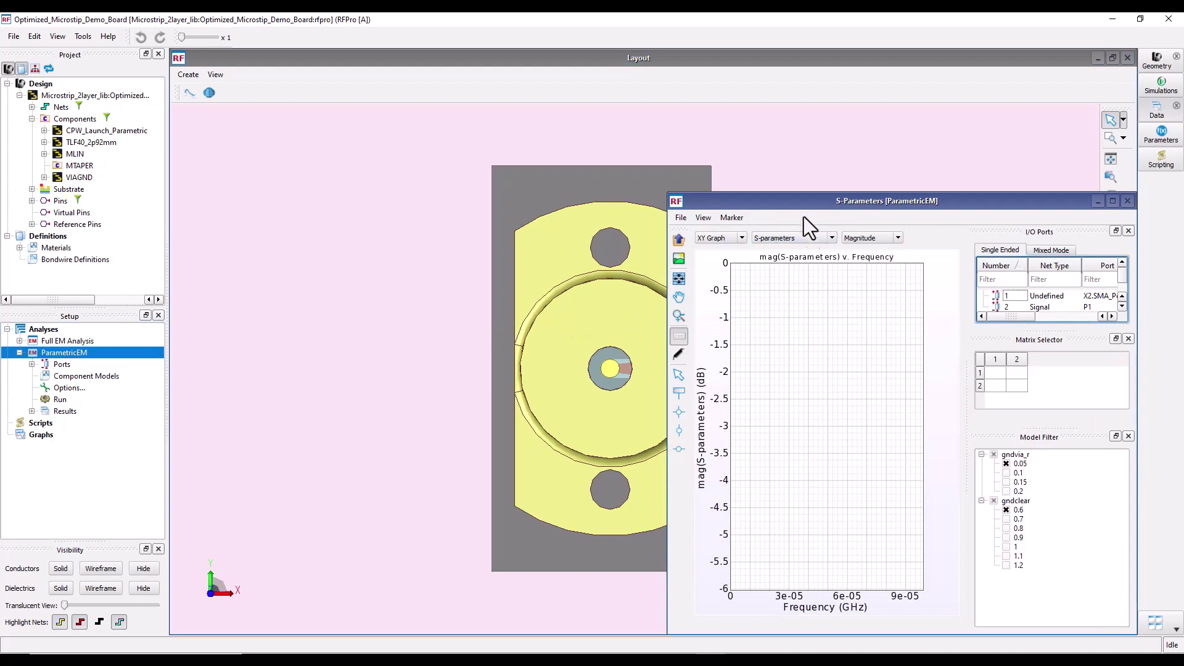
double_click(796, 205)
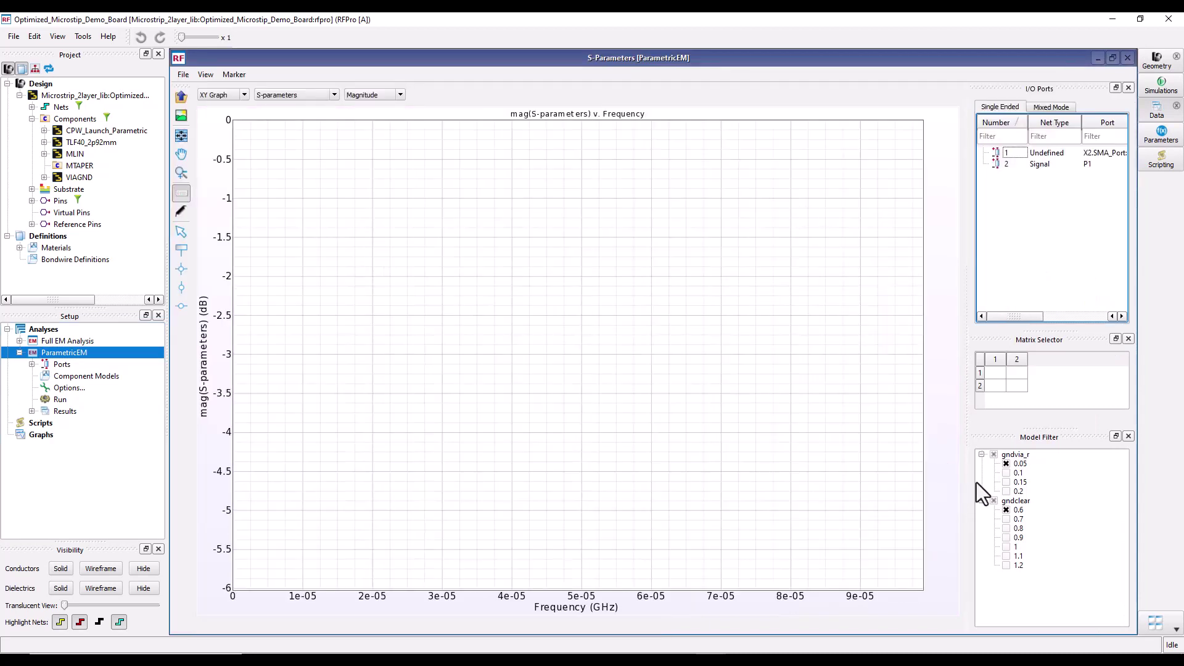
Plot S11 for all gndvia_r and gndclear values of the ParametricEM sweep, and move the legend below the curves
left_click(994, 455)
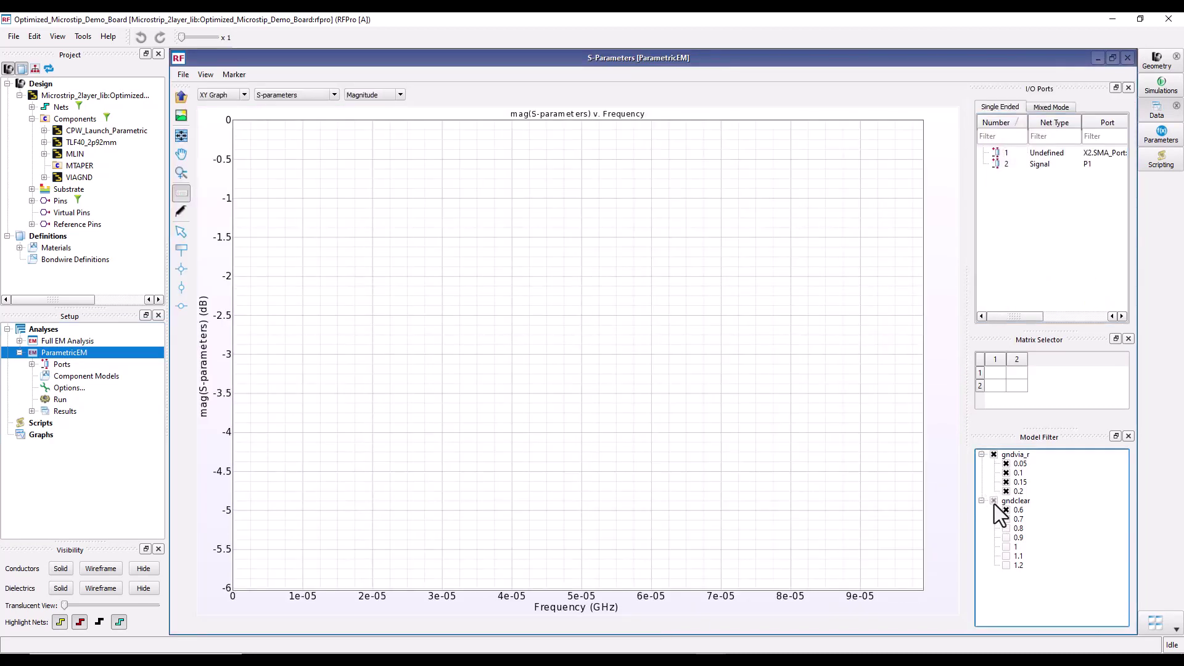
left_click(994, 501)
left_click(996, 375)
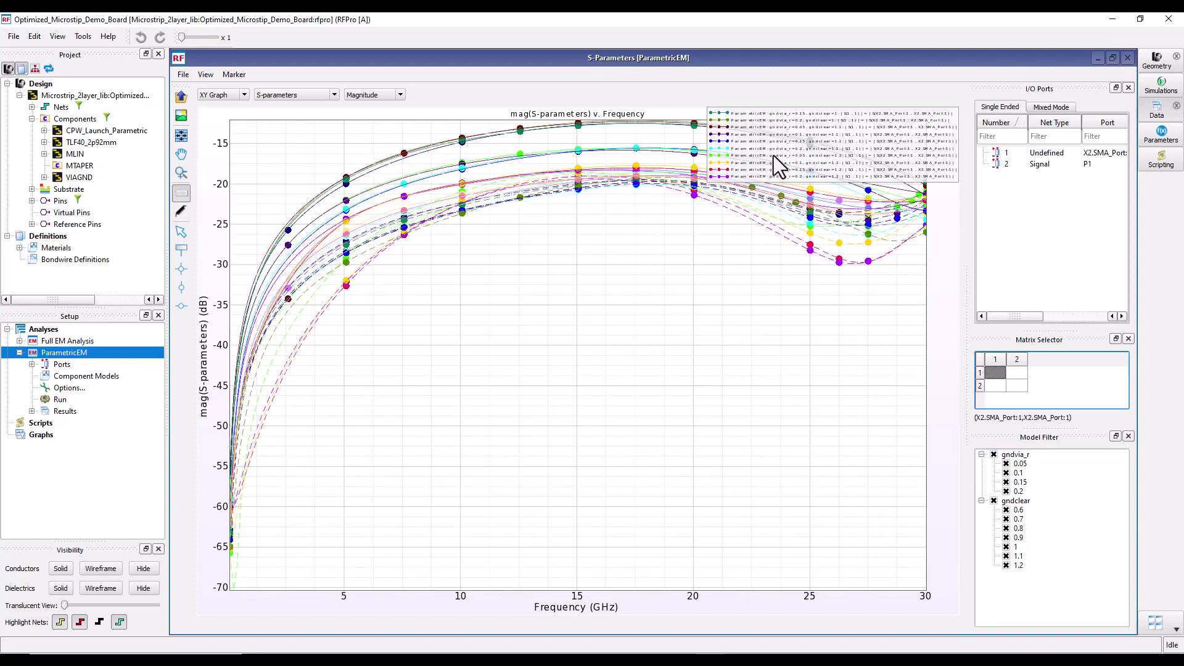
left_click_drag(774, 156, 639, 392)
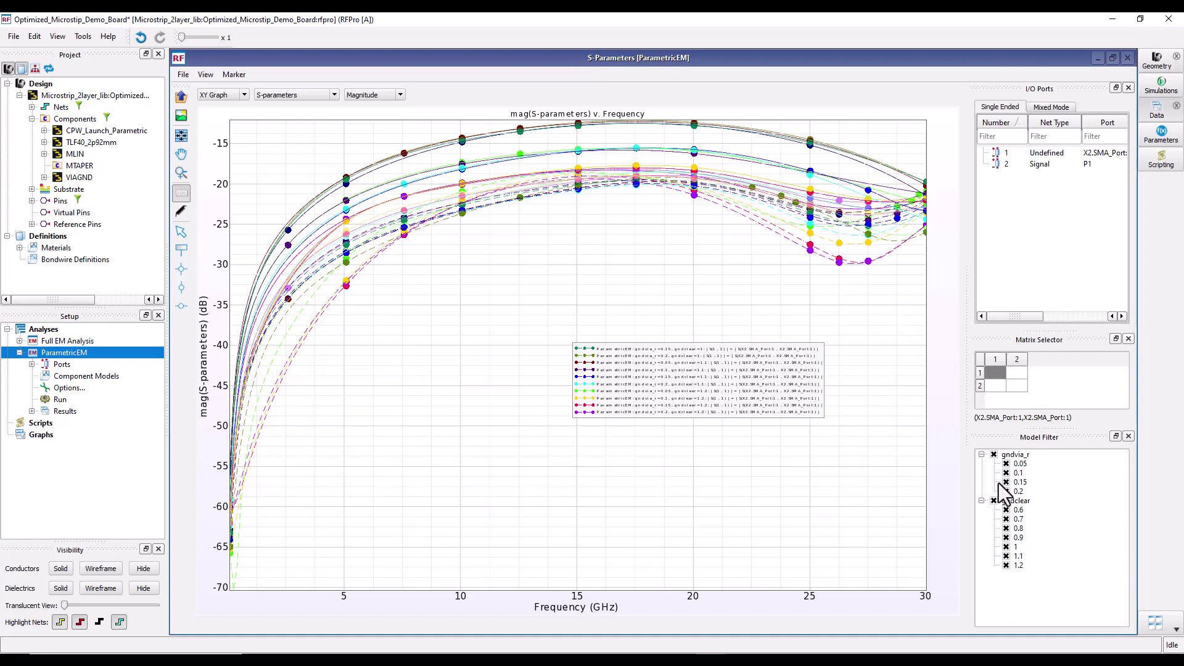
Limit the plot to gndvia_r 0.2 and gndclear 1.1, and view its S11 together with S12, followed by S12 alone
left_click(993, 454)
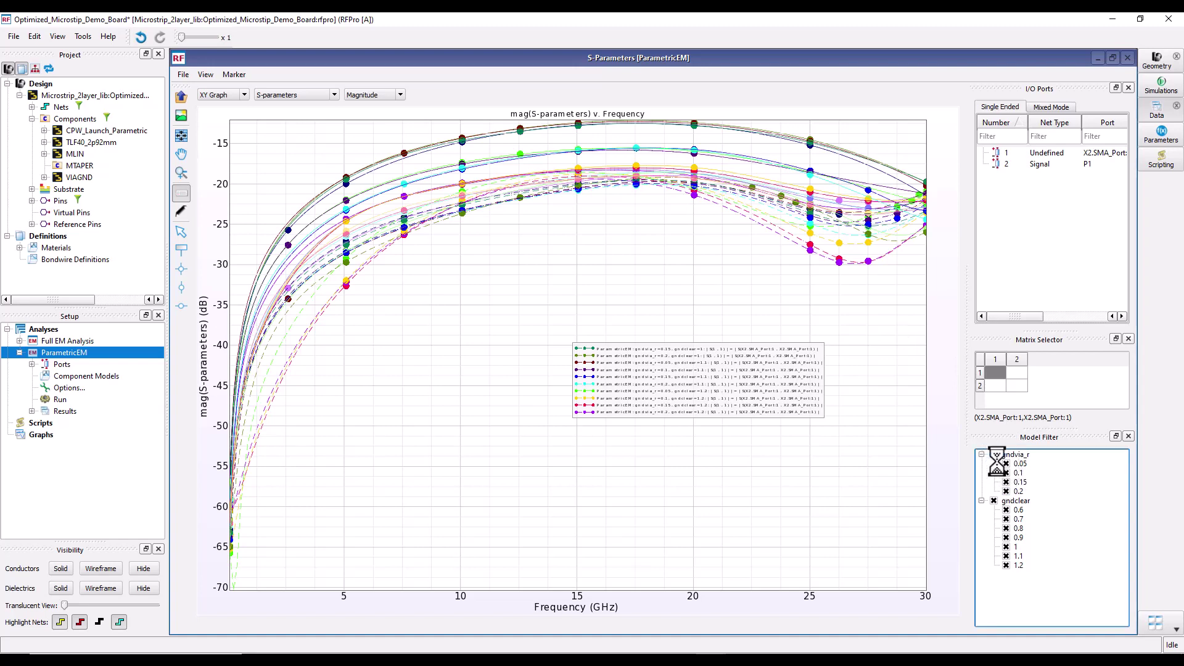
left_click(994, 501)
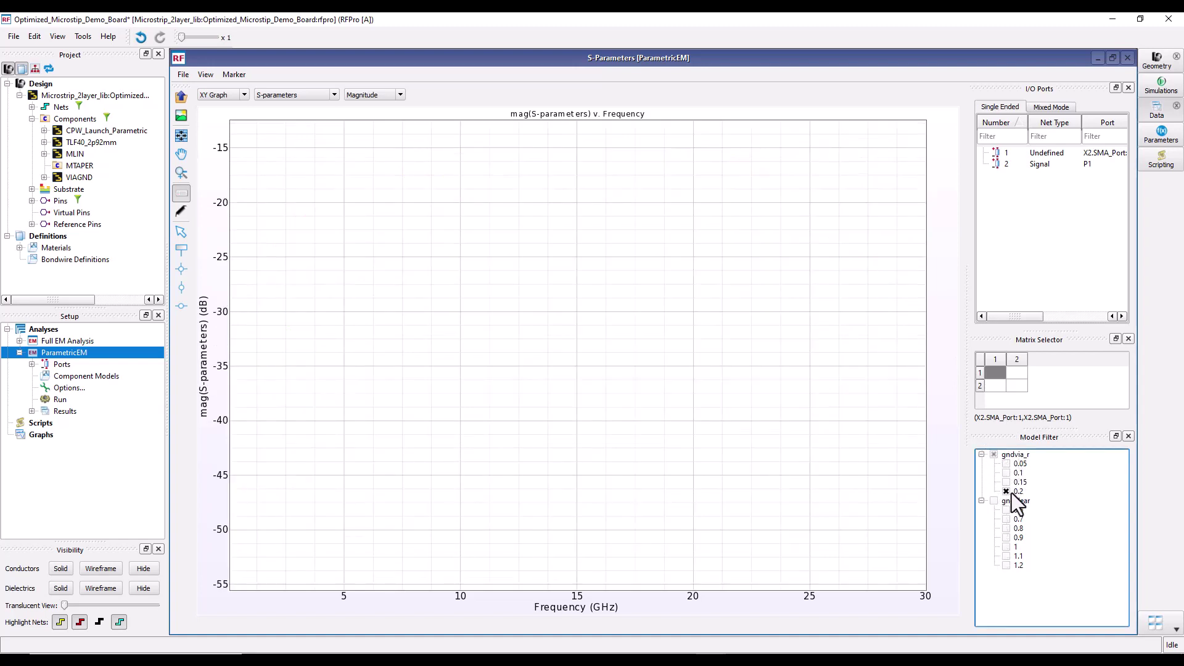
left_click(1006, 556)
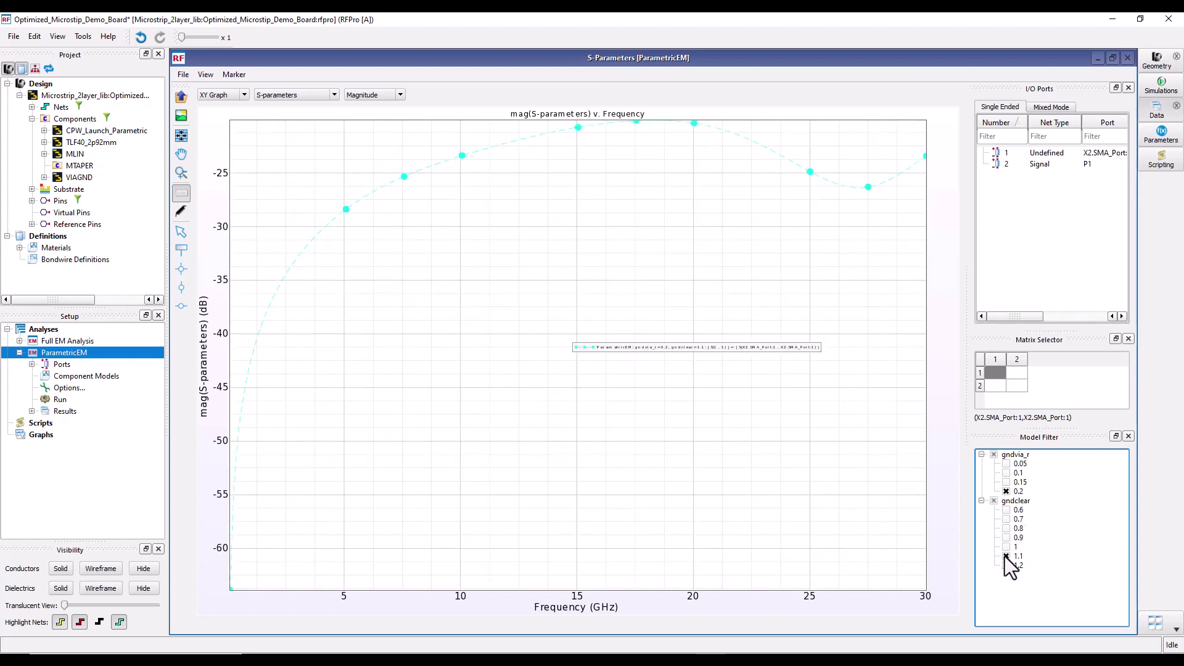
left_click(1017, 372)
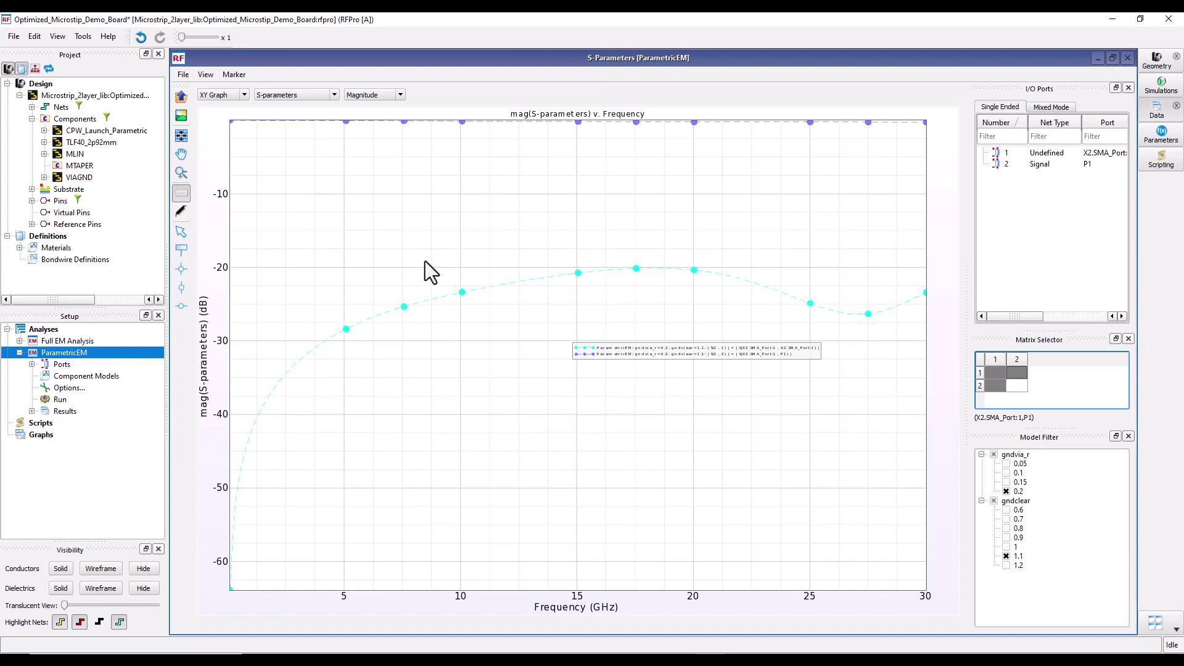
left_click(1000, 372)
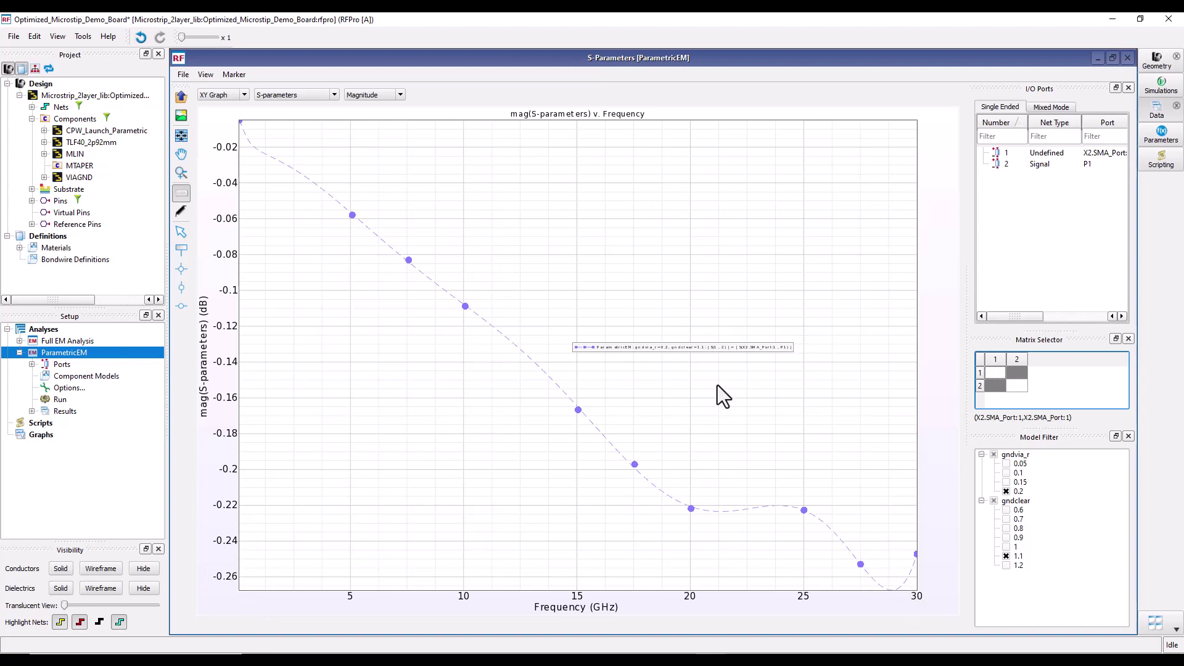
Close the S-parameter plot and examine the optimized microstrip board with its mounted SMA connector in 3D from several angles
left_click(1127, 58)
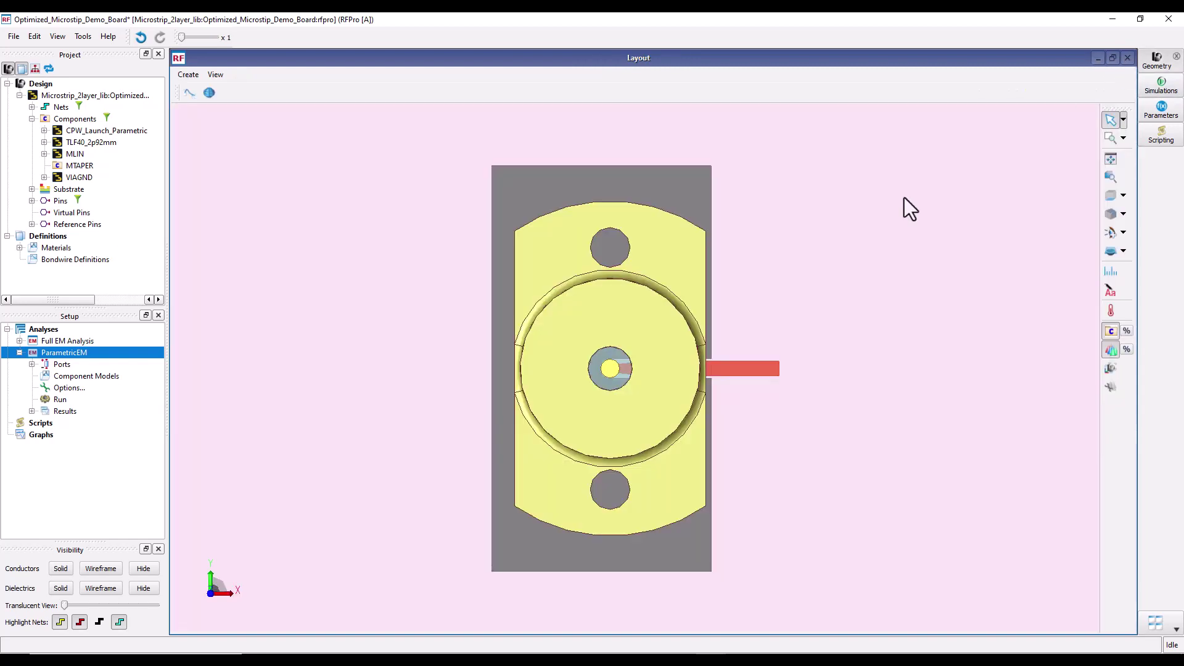
left_click_drag(528, 340, 579, 332)
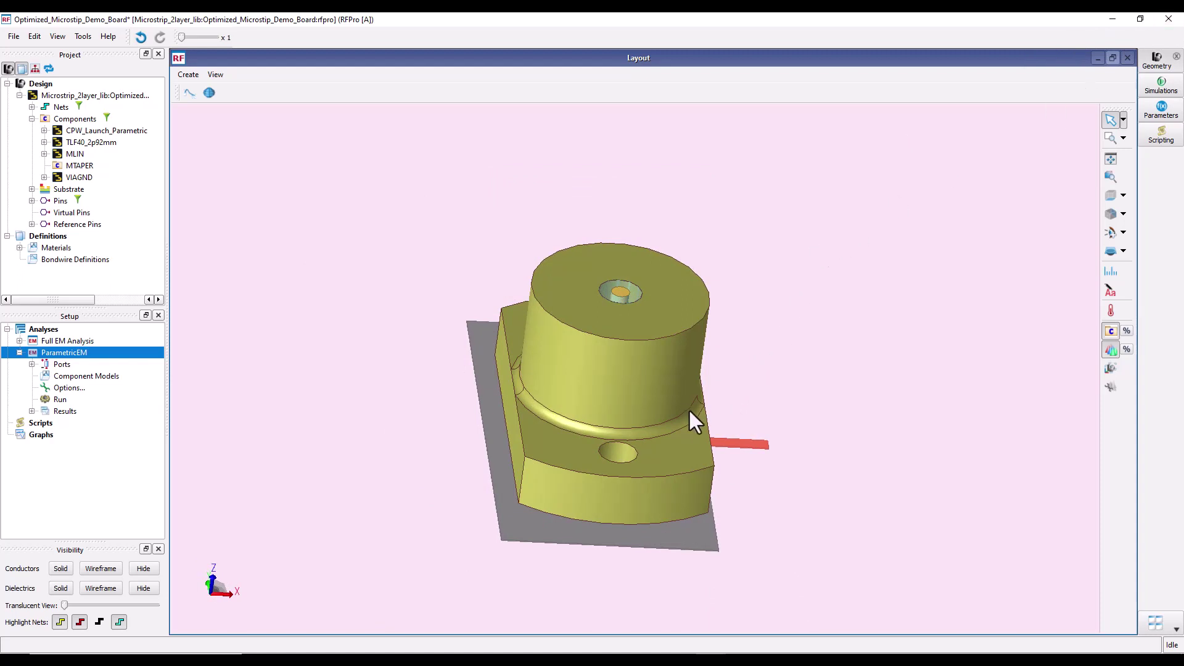
left_click_drag(663, 502, 613, 442)
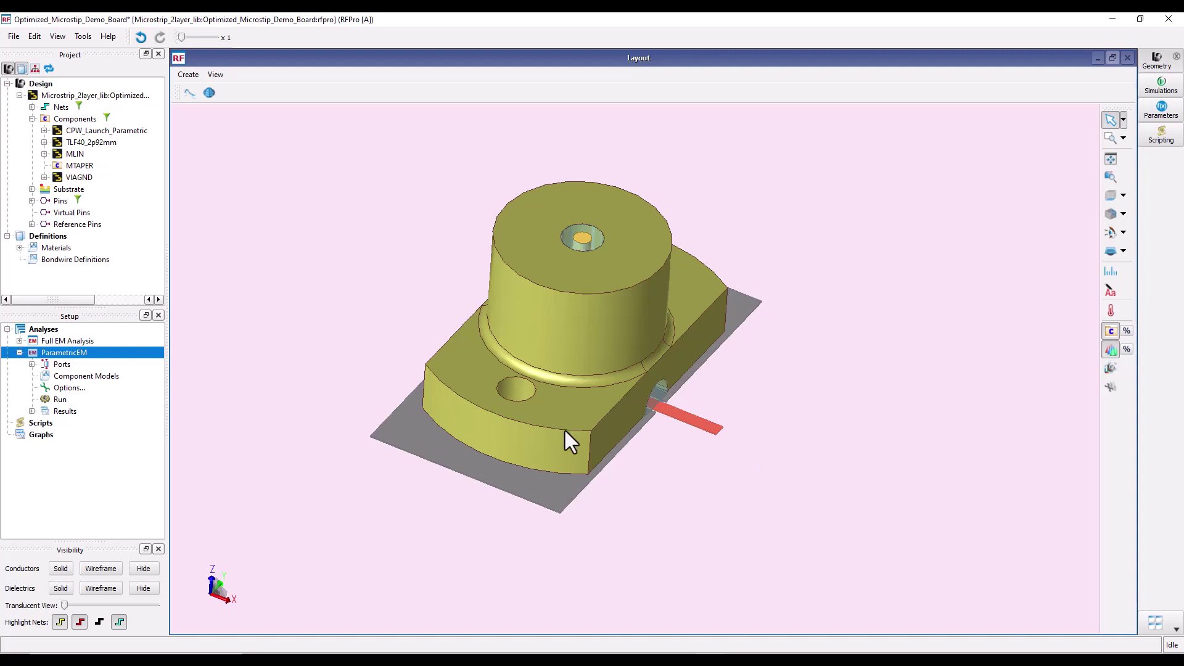
Close the optimized board's RFPro project without saving the changes, and close its layout
left_click(1169, 18)
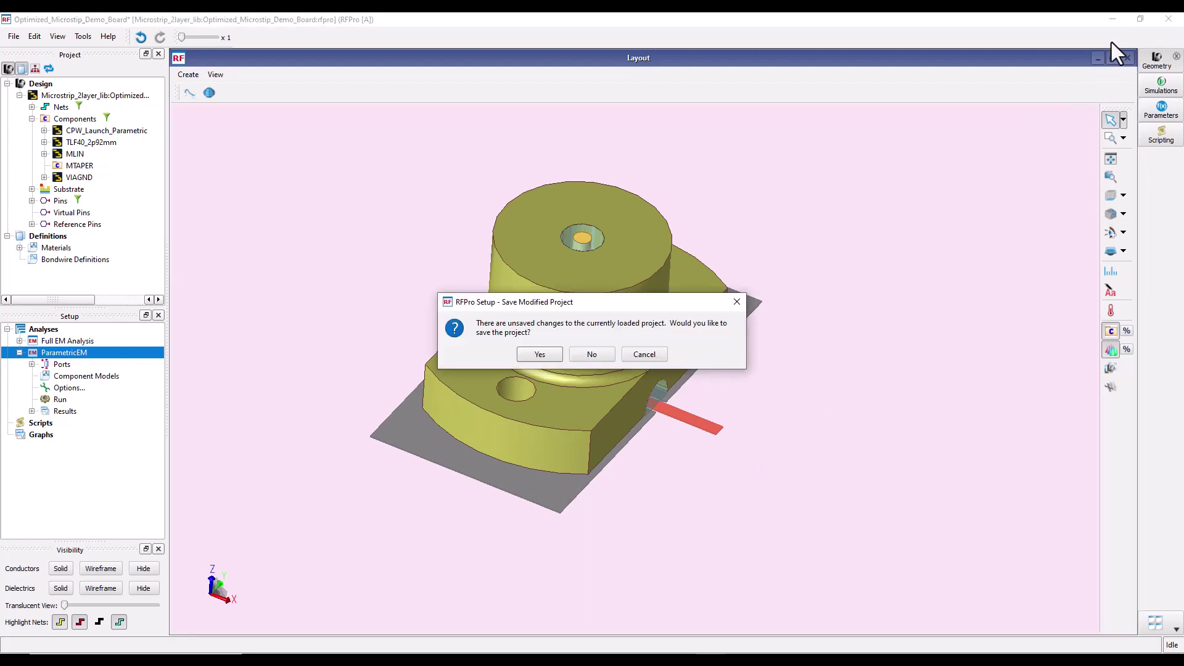
left_click(587, 354)
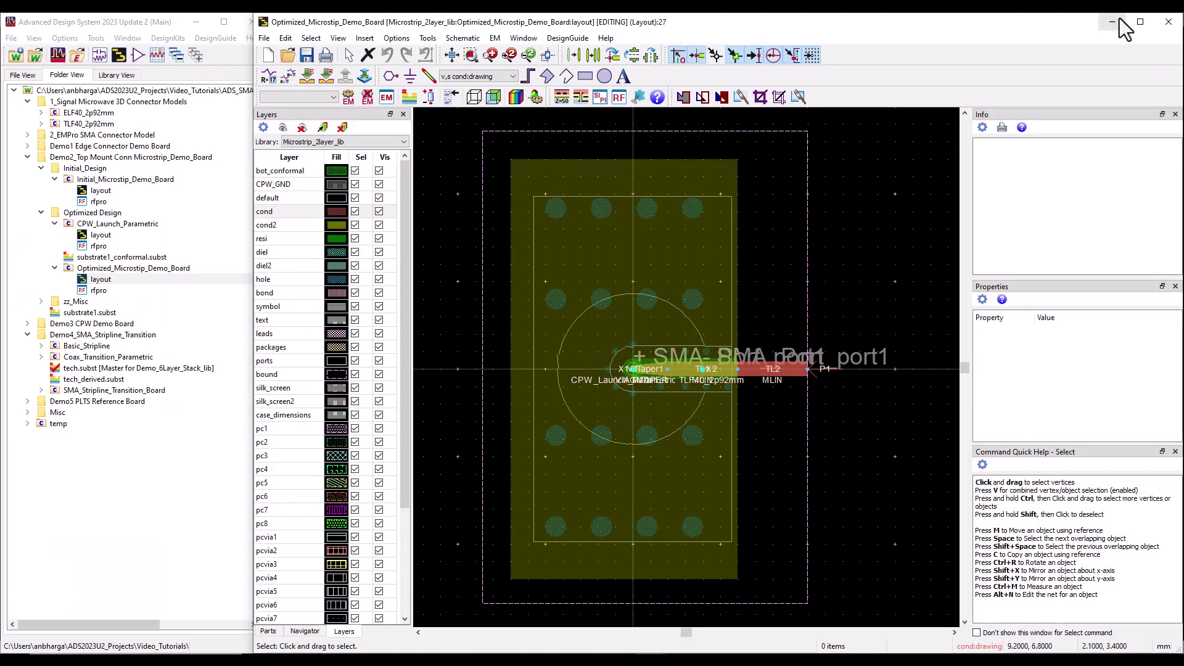
left_click(1172, 23)
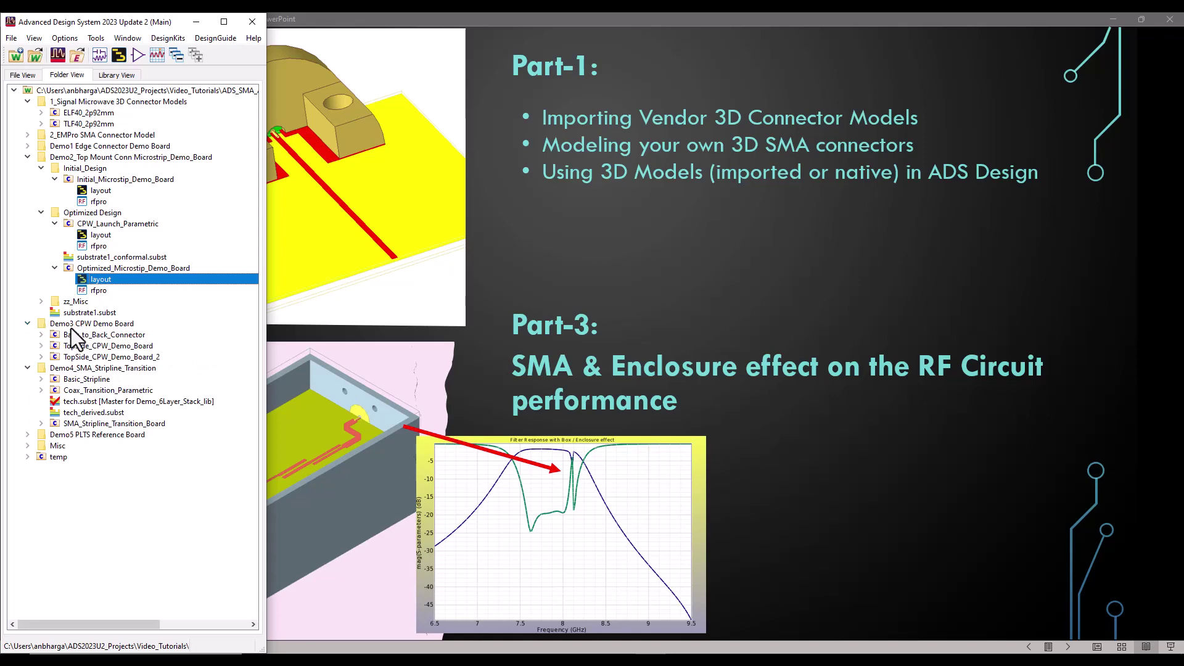
Open the TopSide_CPW_Demo_Board layout from the Demo3 CPW Demo Board folder and launch it in RFPro
left_click(41, 346)
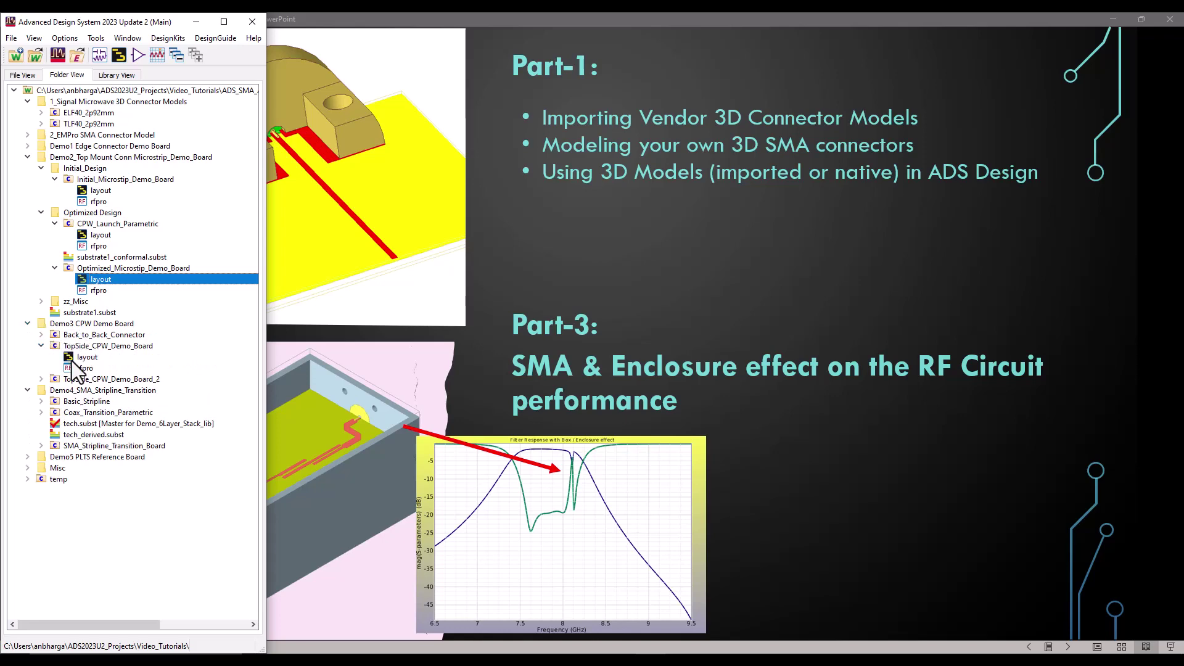
double_click(80, 358)
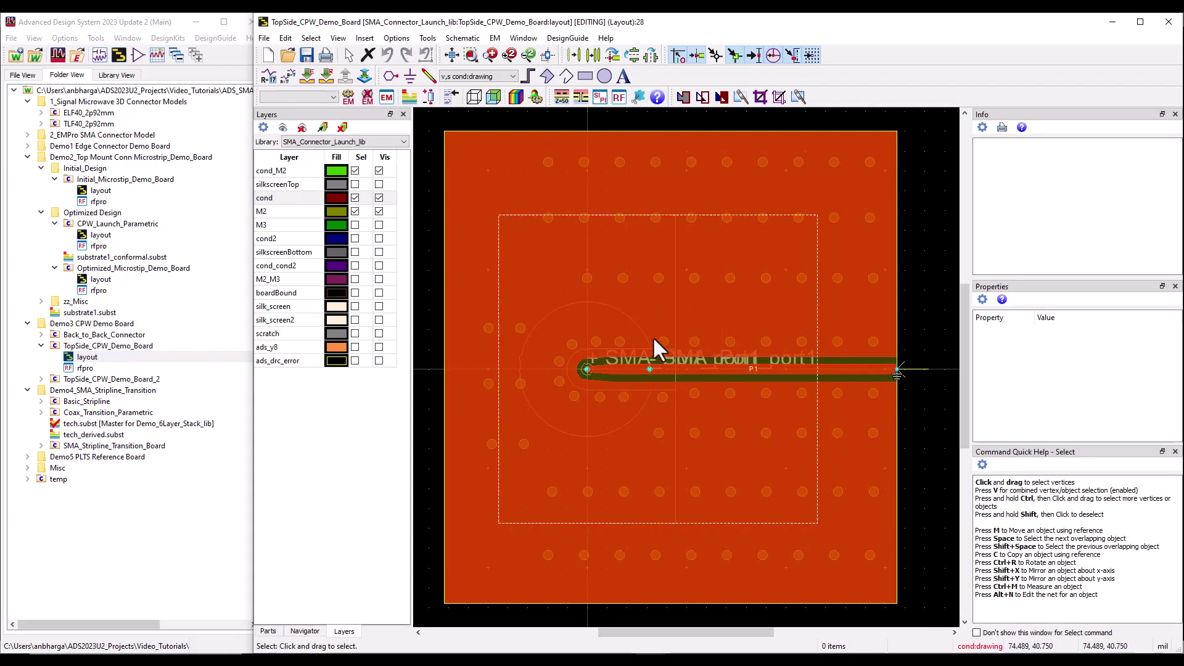
left_click(619, 97)
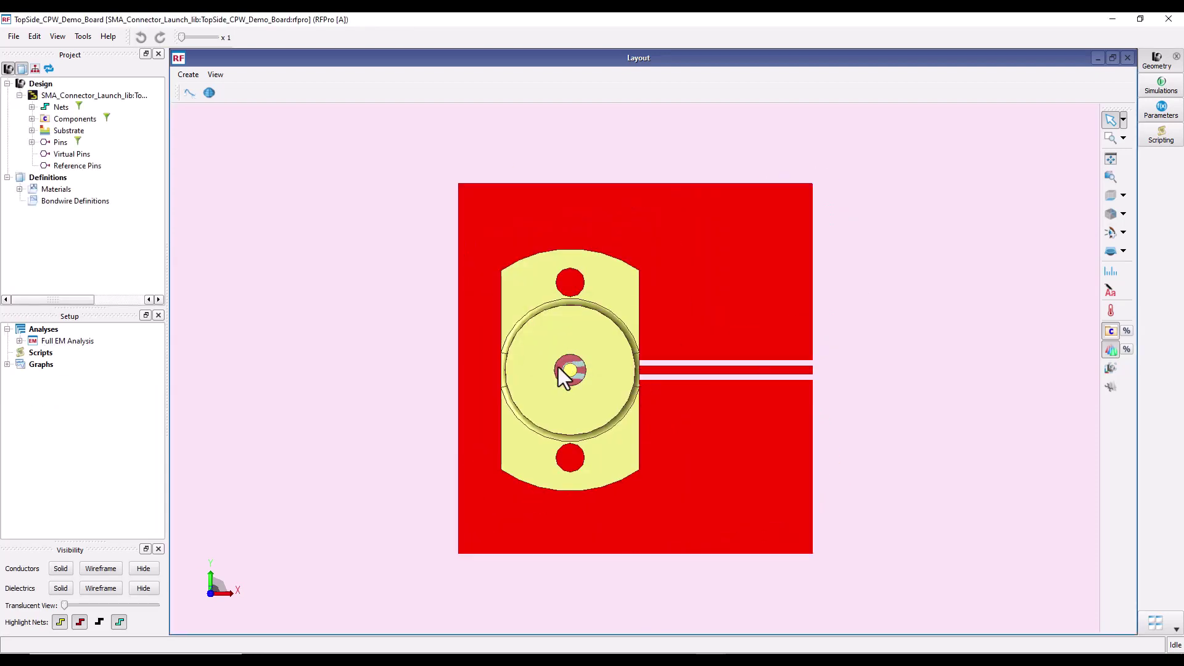
Examine the CPW board in 3D, covering the signal pin launch, the surrounding ground vias and the SMA connector on the opposite side
left_click_drag(631, 498, 609, 375)
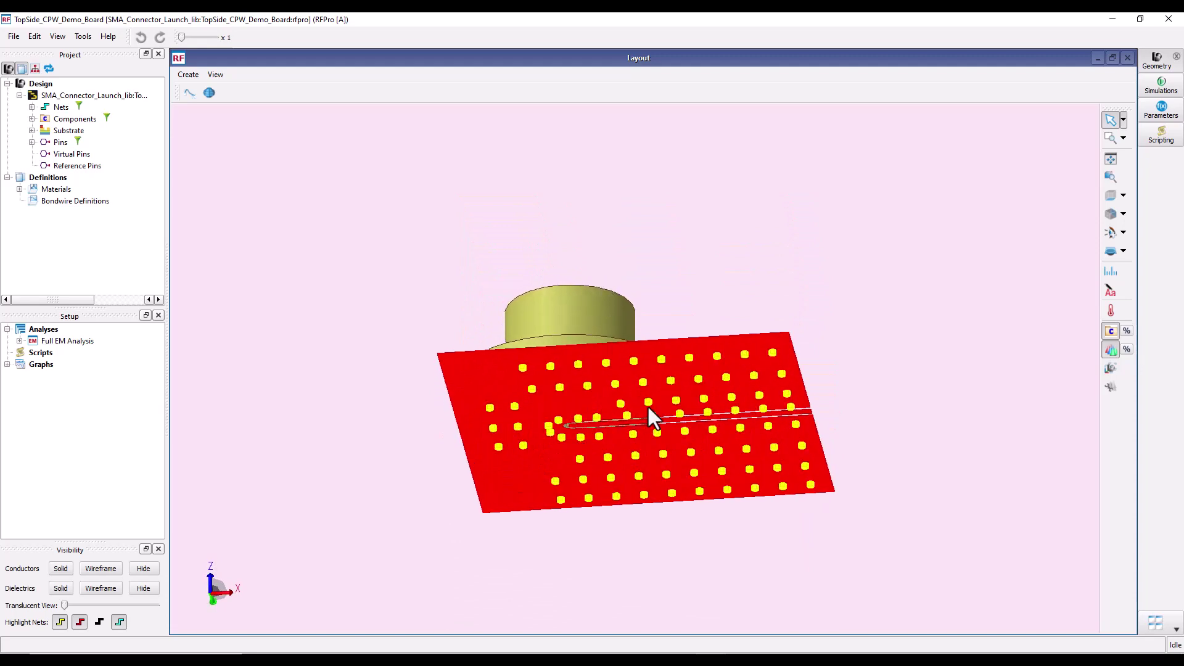
scroll(601, 441, "up", 6)
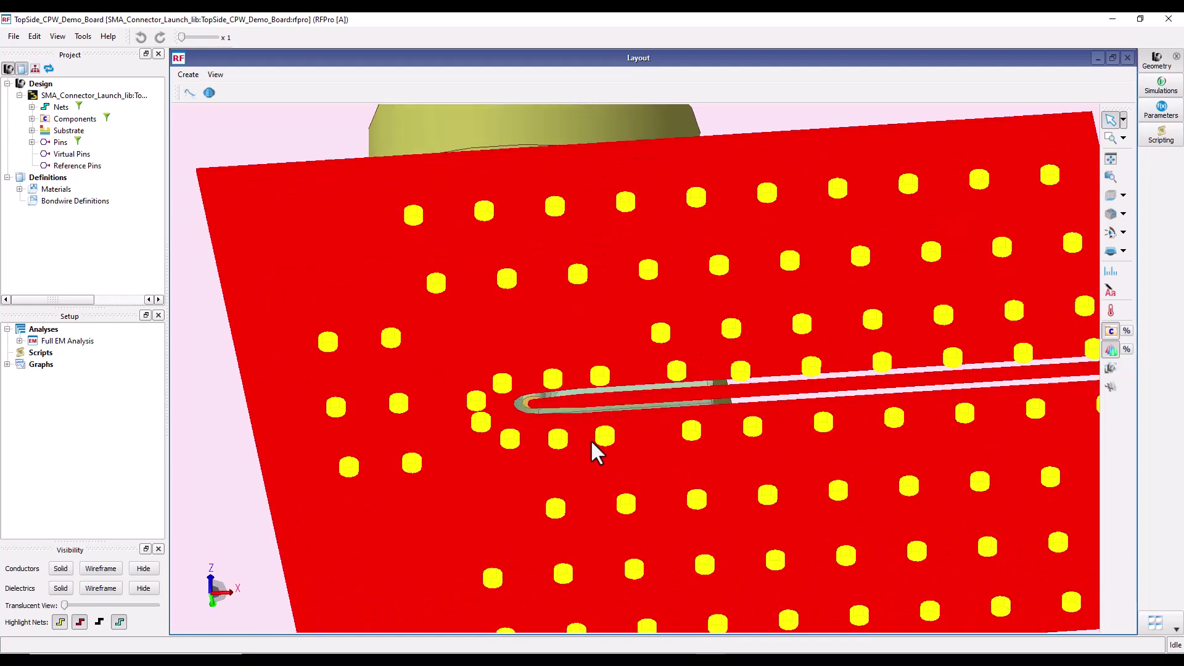
left_click_drag(592, 442, 600, 368)
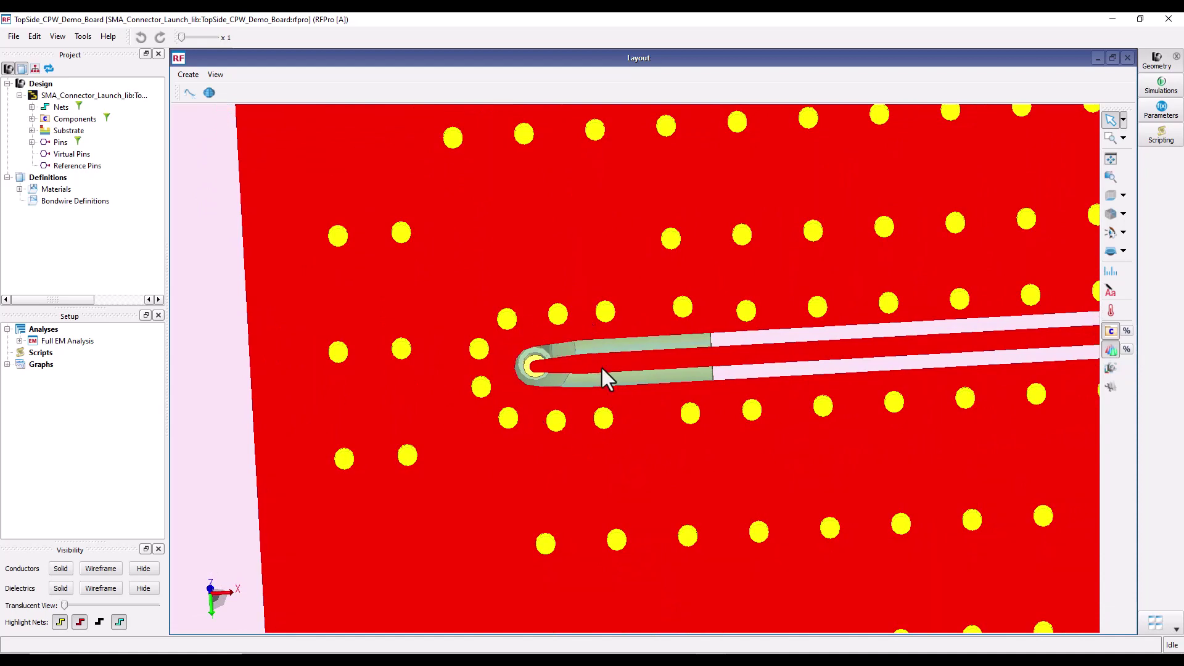
scroll(602, 368, "up", 2)
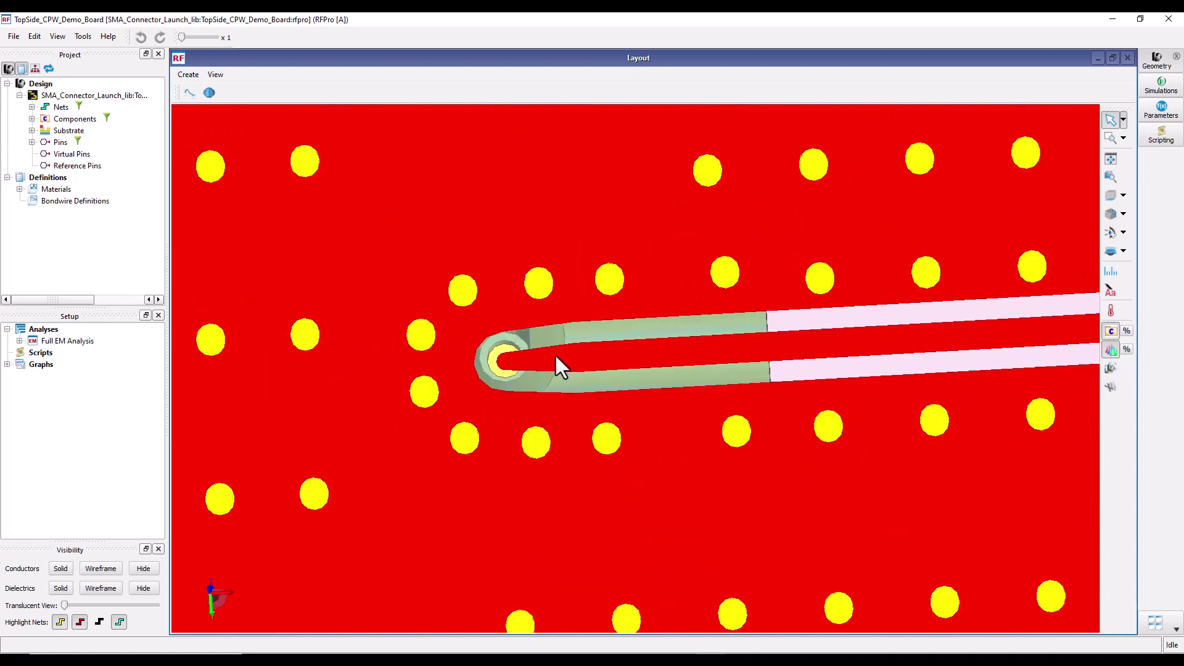
scroll(563, 361, "up", 1)
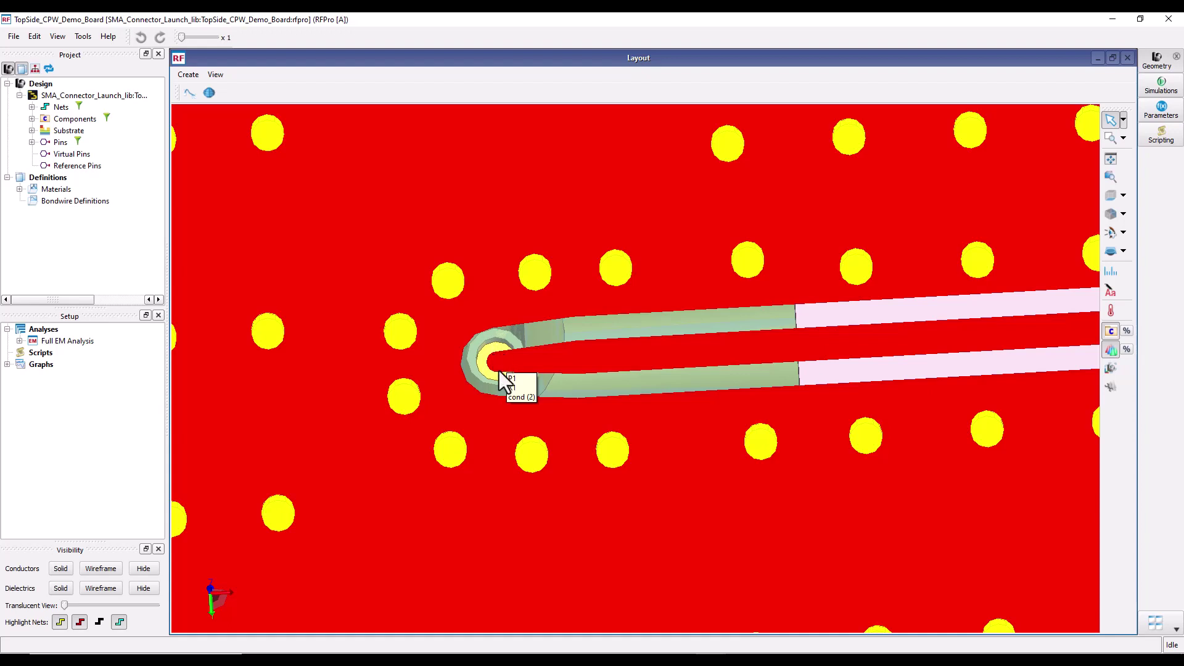
left_click_drag(593, 398, 595, 380)
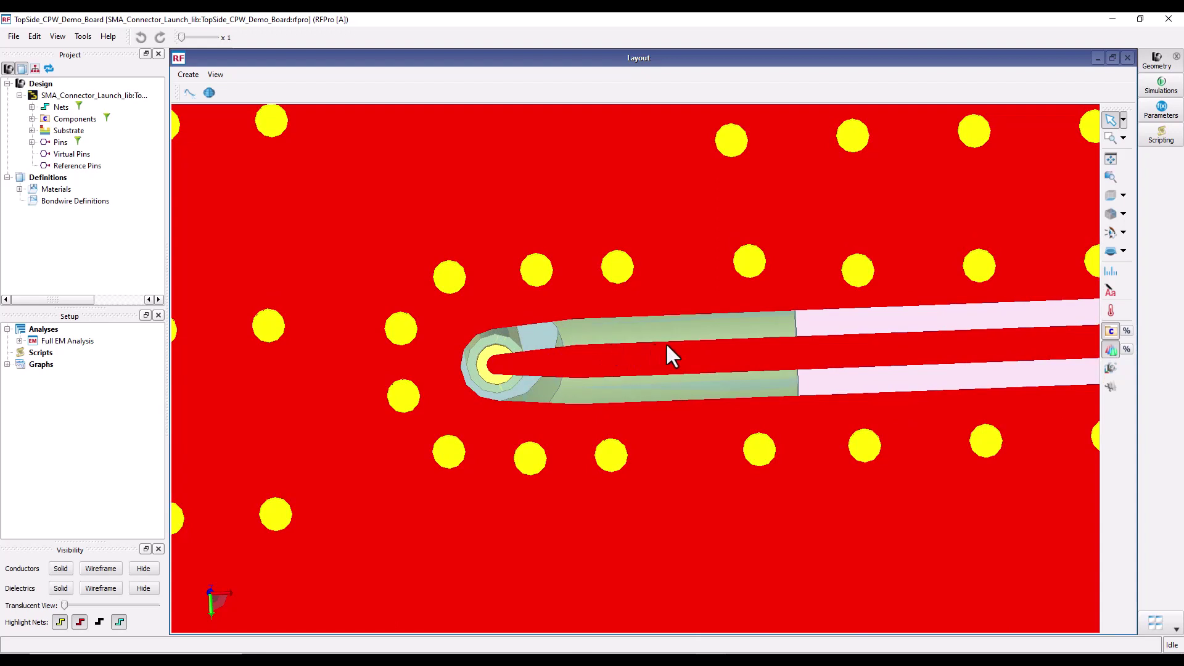
scroll(759, 349, "down", 2)
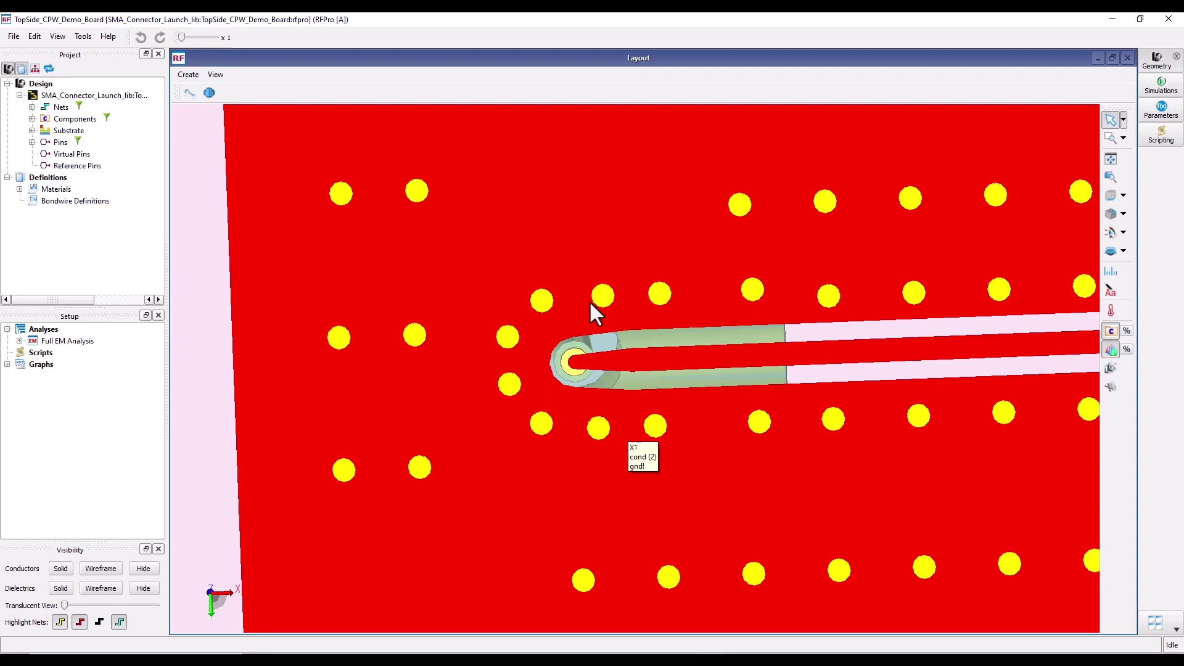
scroll(728, 312, "down", 1)
left_click_drag(727, 312, 652, 479)
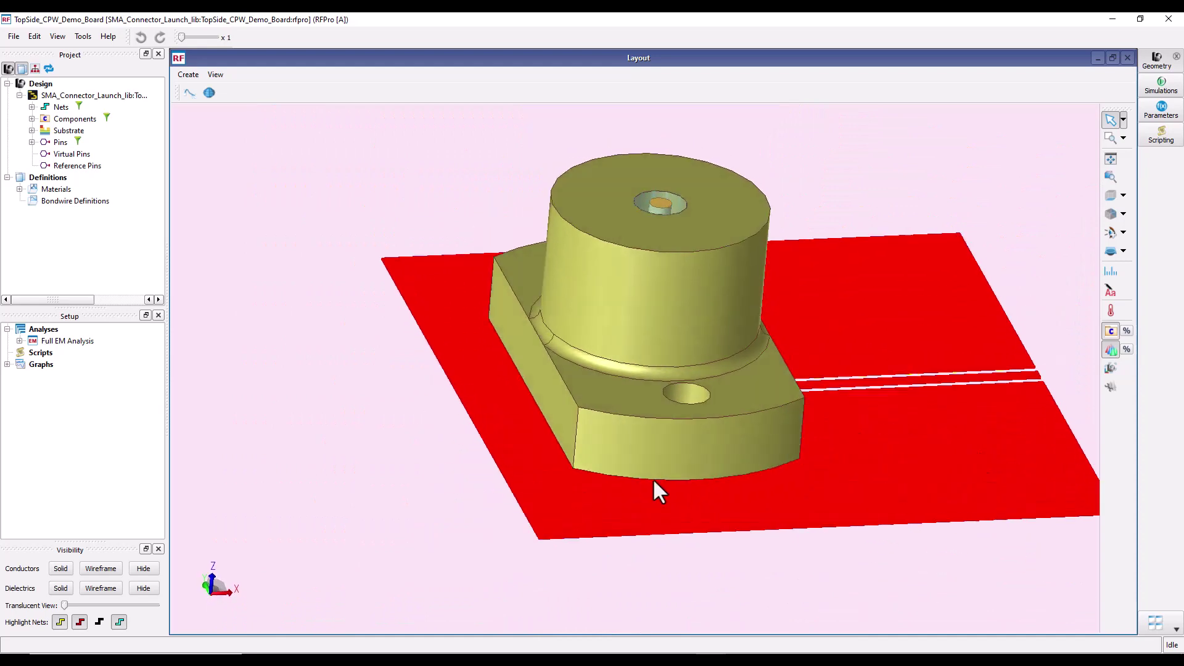
Show the S-parameters of the Full EM Analysis in a maximized plot, viewing S11 and, separately, S12
right_click(80, 341)
left_click(131, 394)
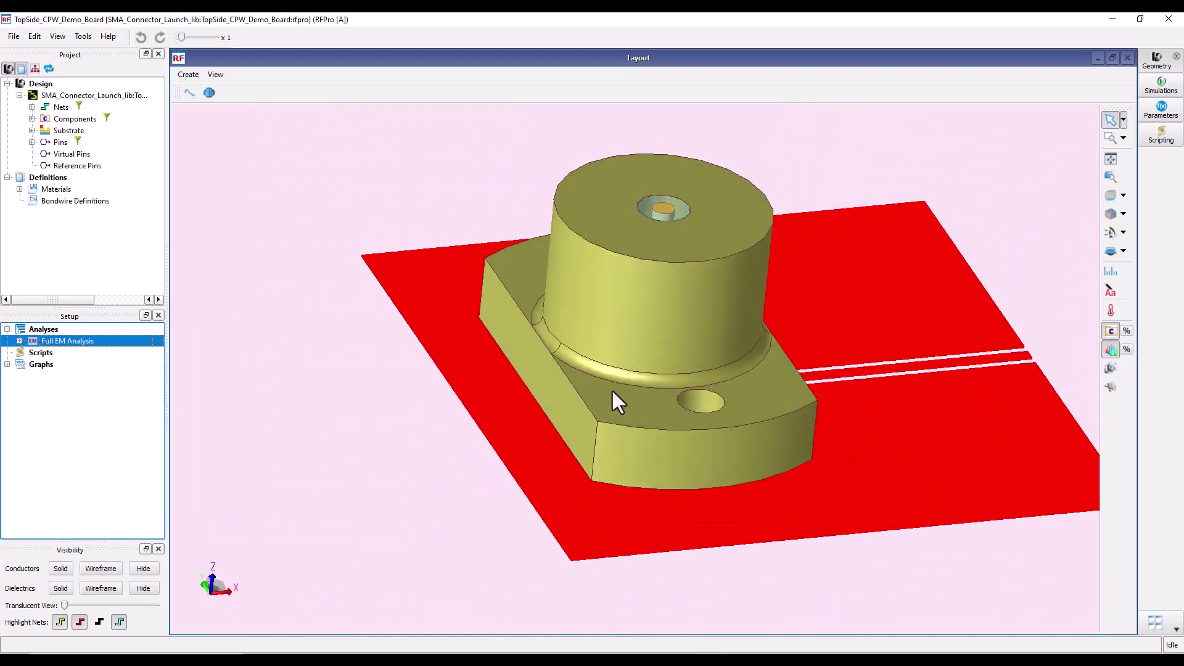
double_click(759, 319)
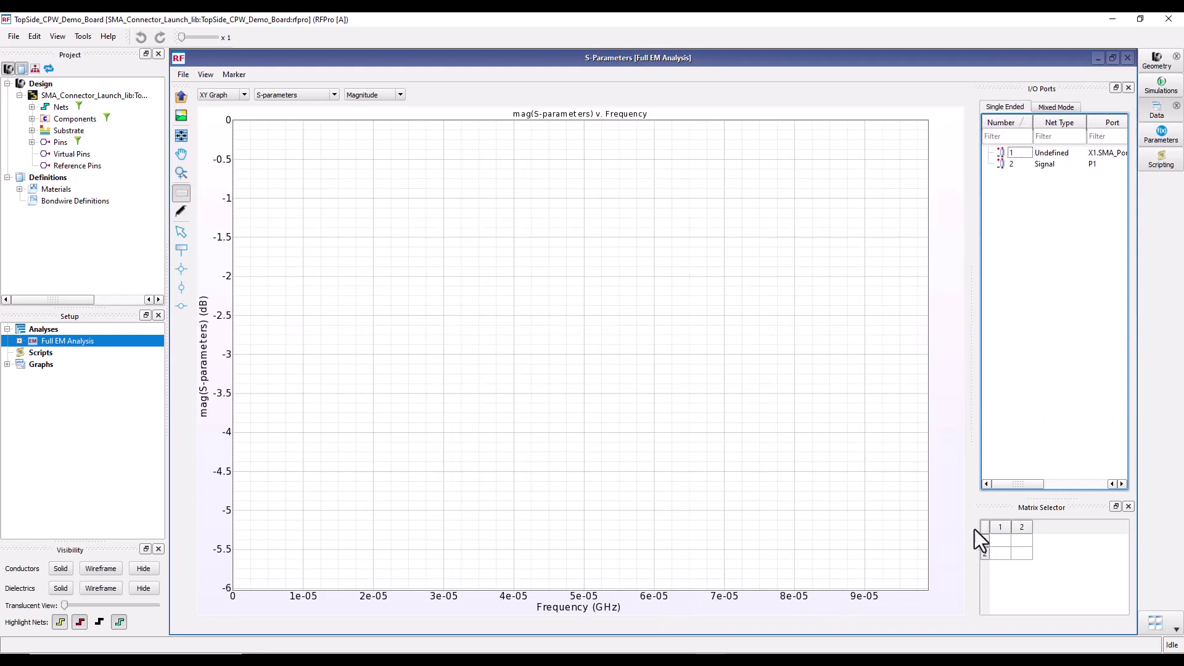
left_click(999, 541)
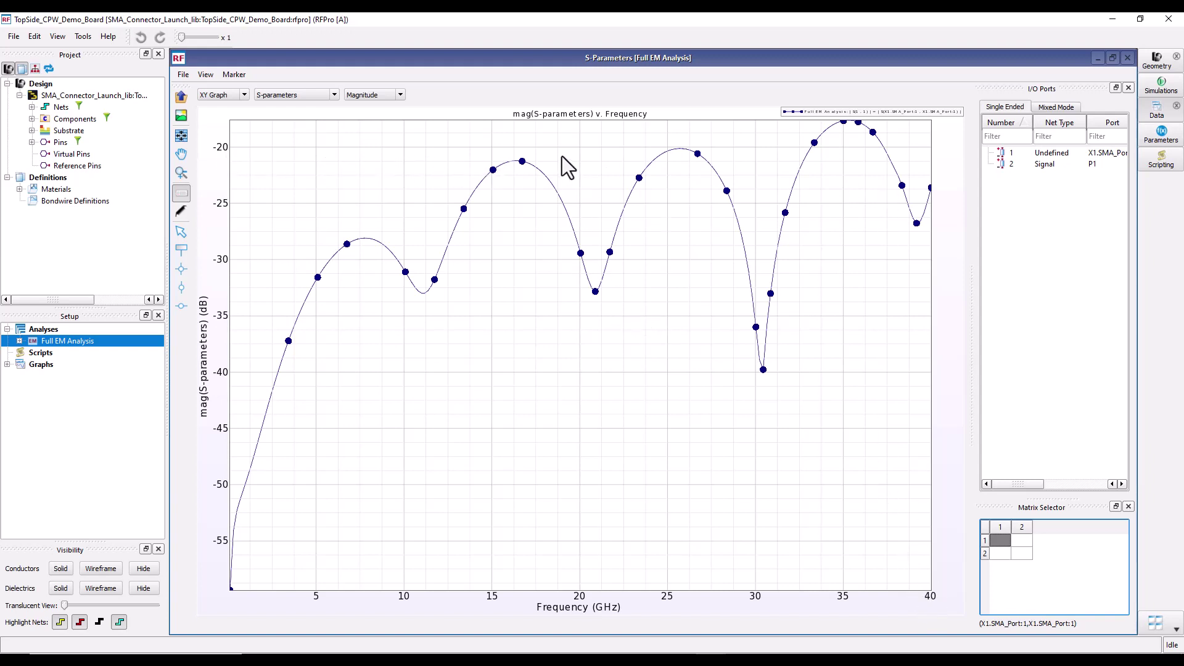
left_click(1025, 541)
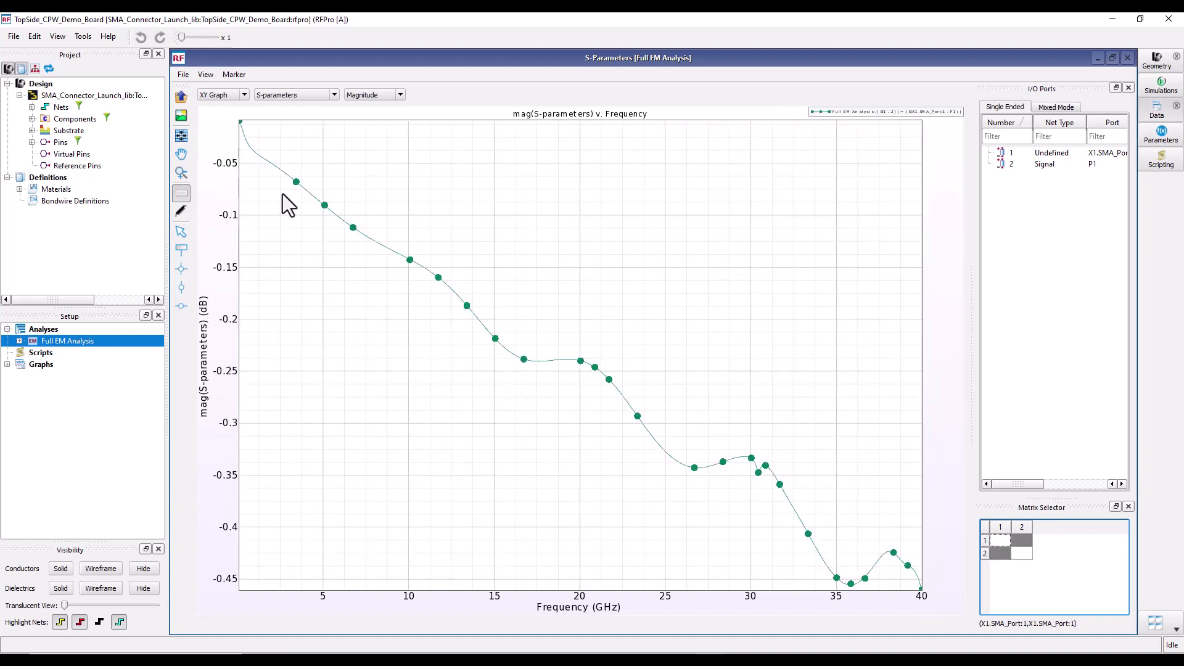
Inspect in 3D where the CPW line exits the connector with the plot closed, and close the board's RFPro project and layout
left_click(1128, 58)
left_click_drag(871, 425, 651, 412)
scroll(649, 408, "down", 2)
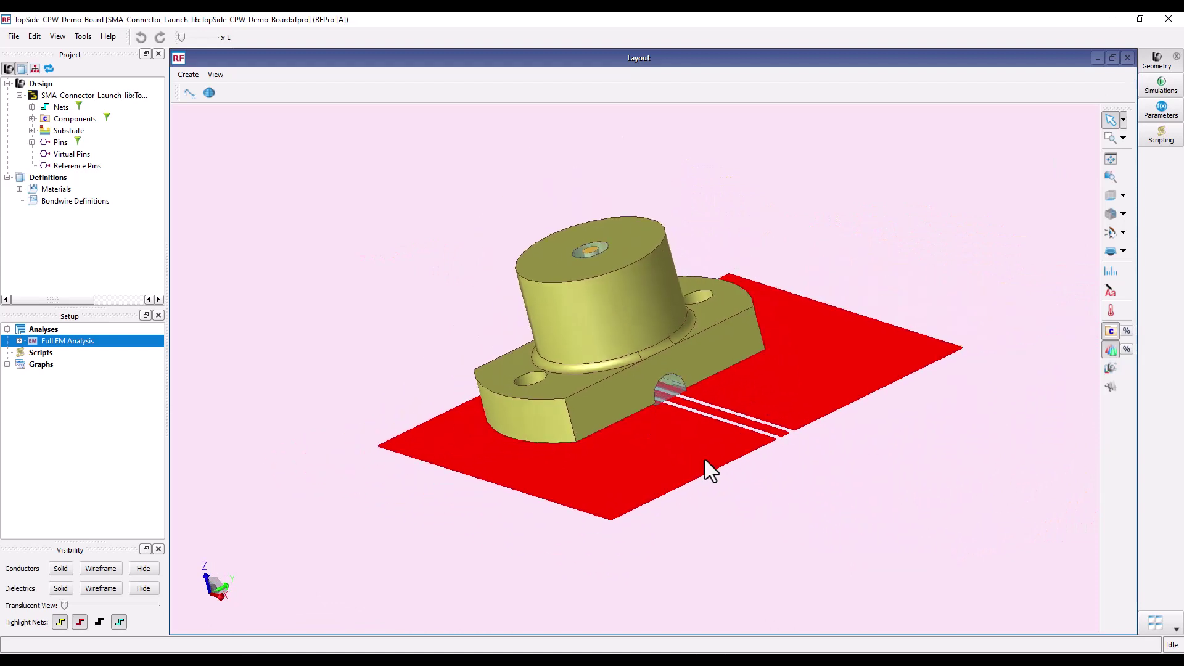
left_click_drag(750, 486, 746, 516)
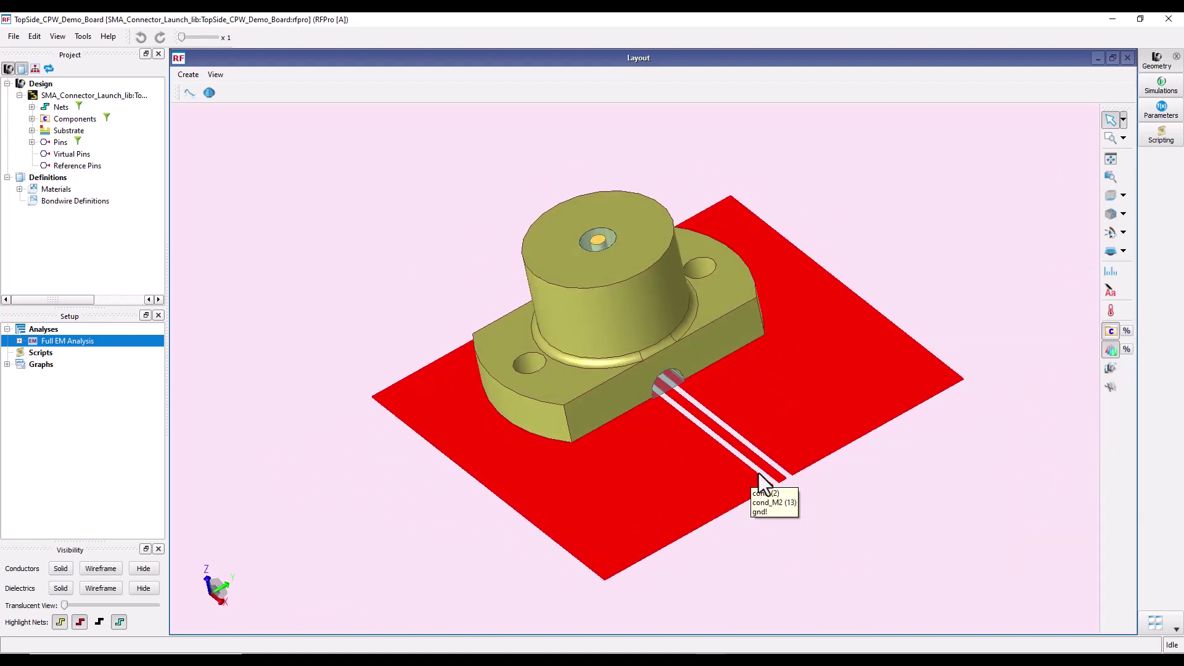
left_click(1169, 19)
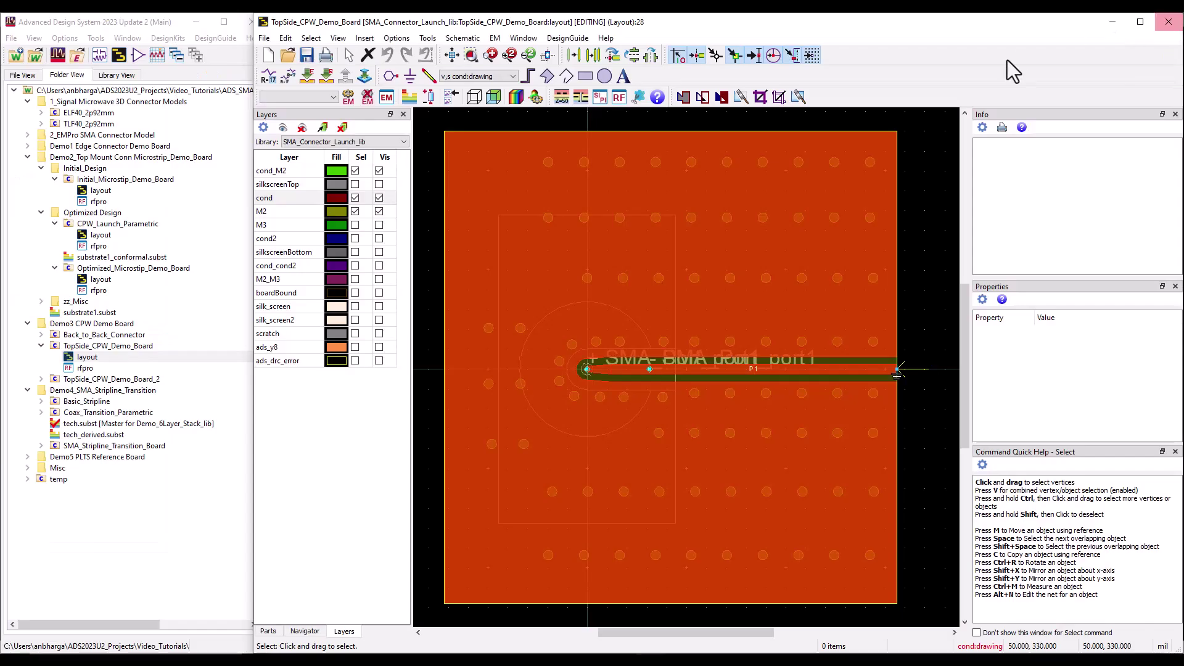
left_click(1169, 22)
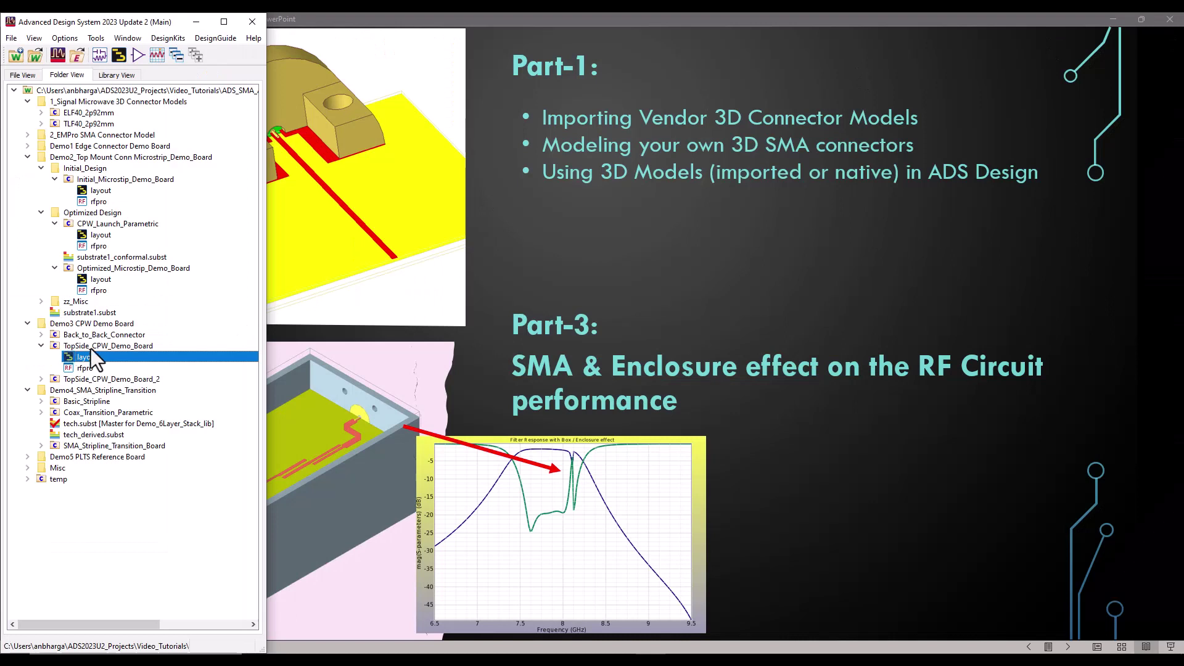
Expand the Basic_Stripline cell under Demo4_SMA_Stripline_Transition, and collapse the Demo2 and Demo3 folders in the workspace tree
left_click(41, 401)
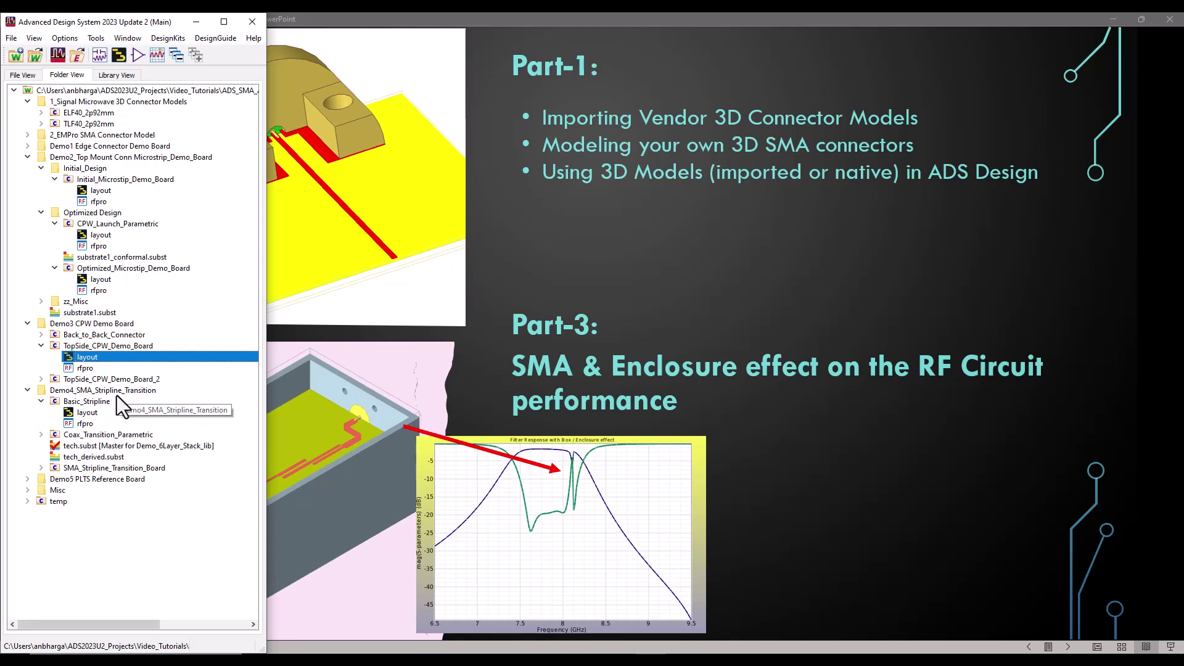
left_click(27, 158)
left_click(27, 169)
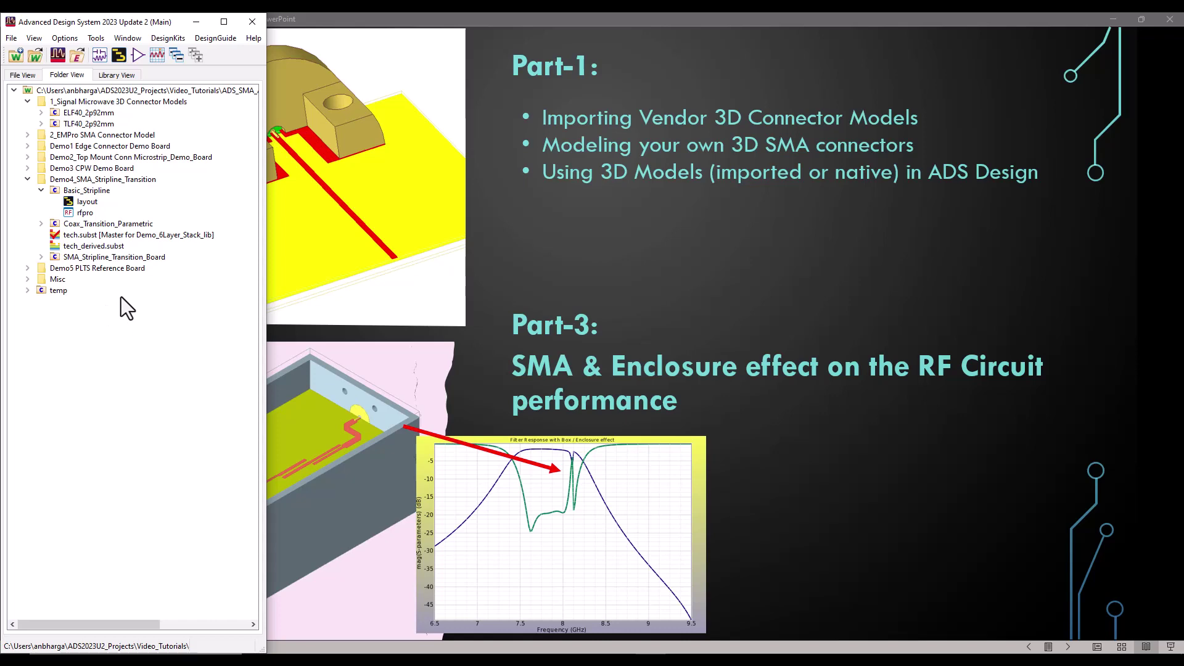
Review the tech_derived substrate's six-layer FR_4 stackup, including the M4 conductor layer's properties, and close it
left_click(94, 246)
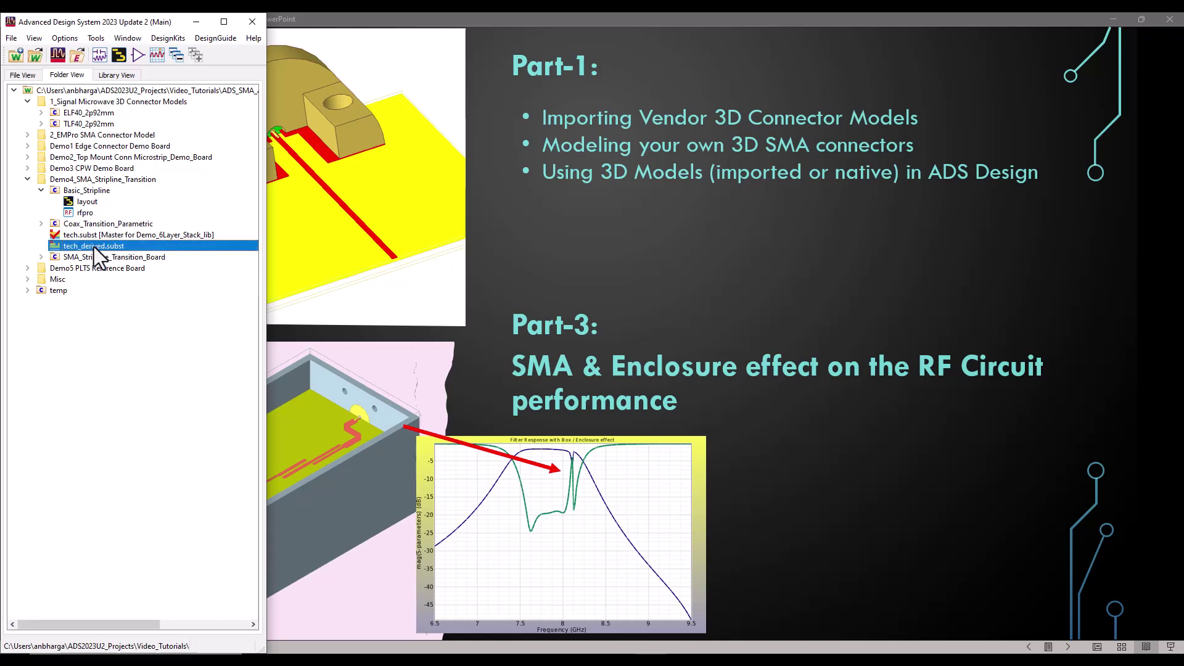
double_click(94, 246)
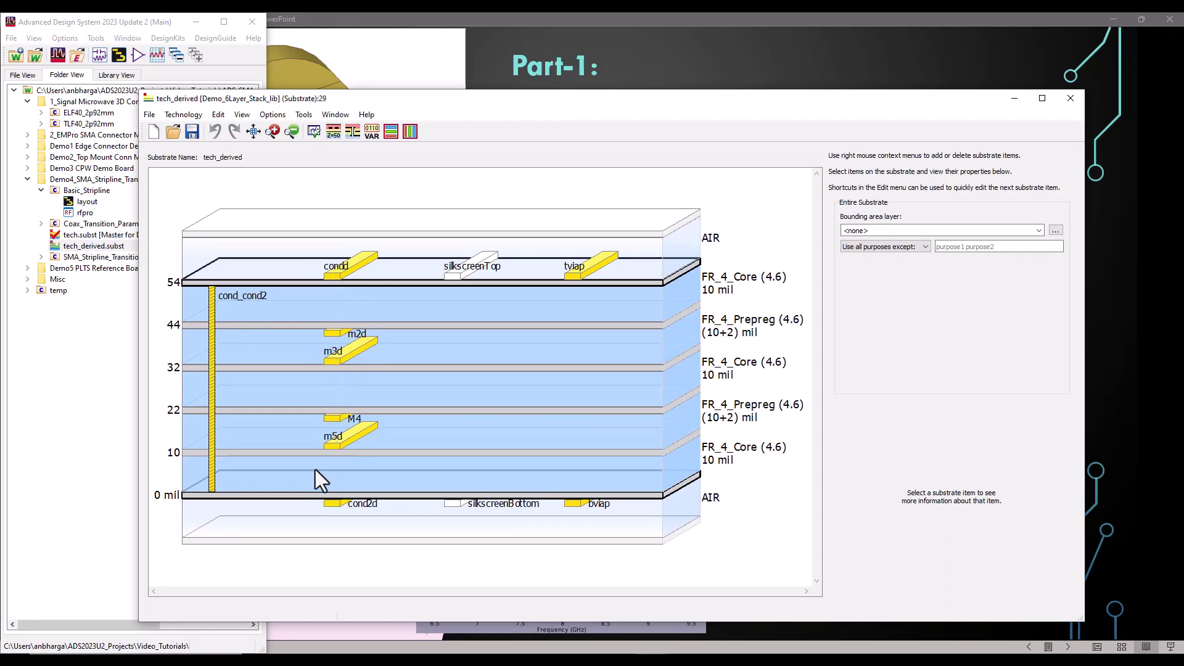
mouse_move(331, 475)
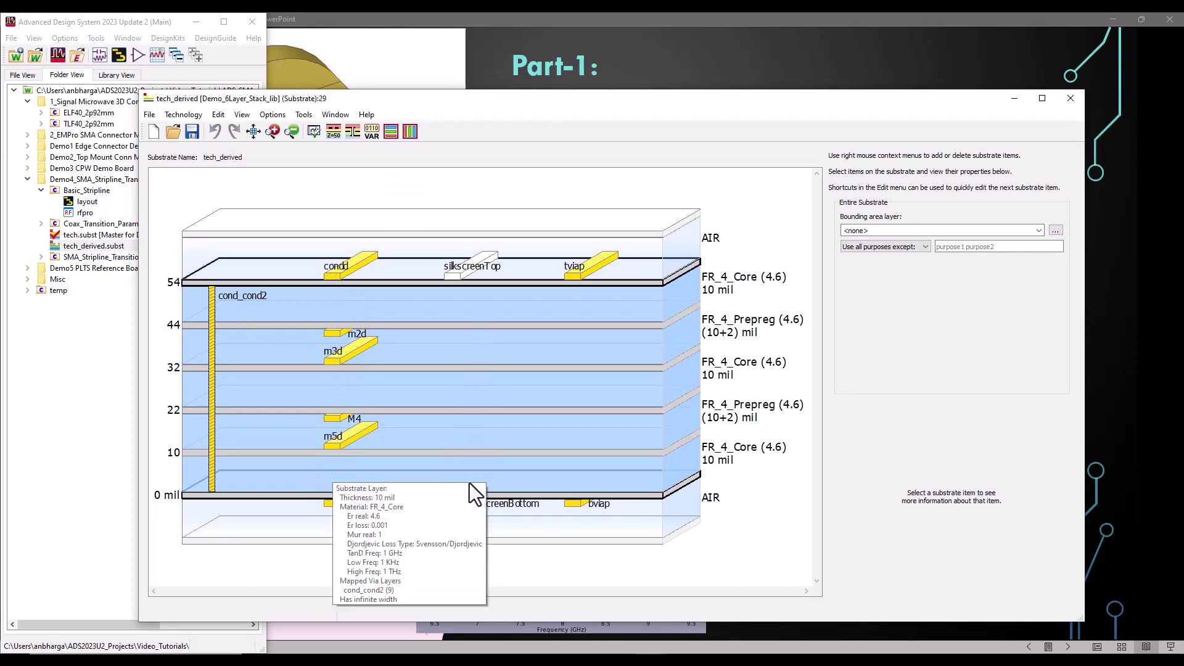
left_click(336, 419)
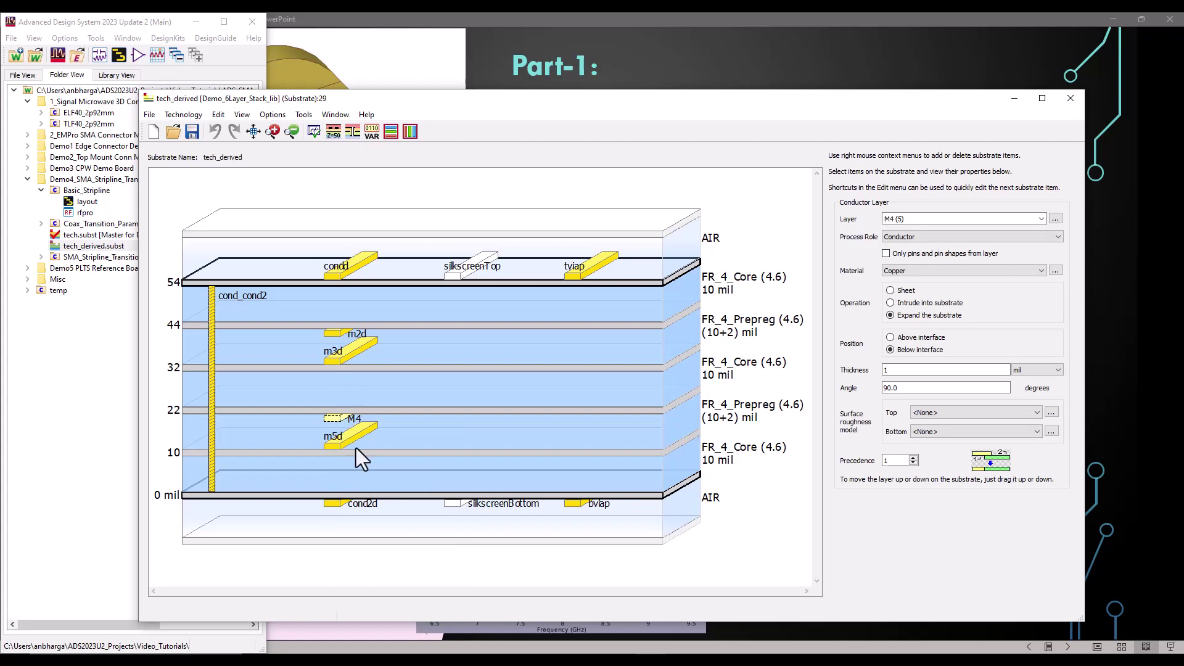
left_click(1071, 98)
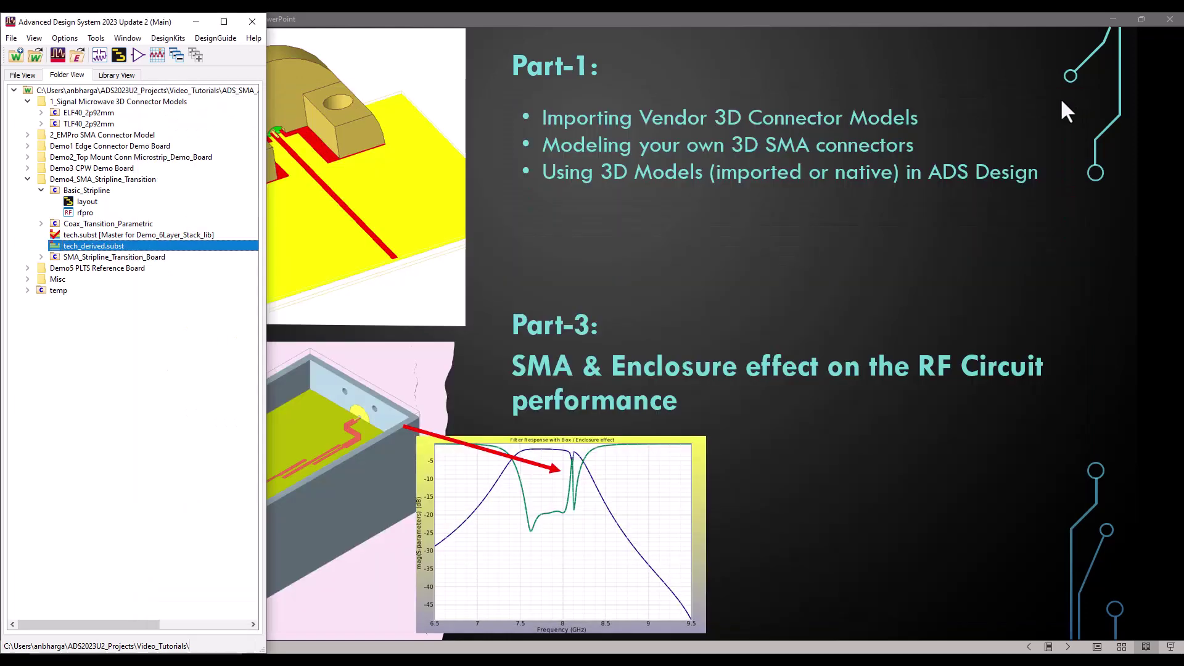
Open the Basic_Stripline layout and its RFPro project, and view the Full EM Analysis S11 and, separately, S12 in a maximized plot
double_click(86, 201)
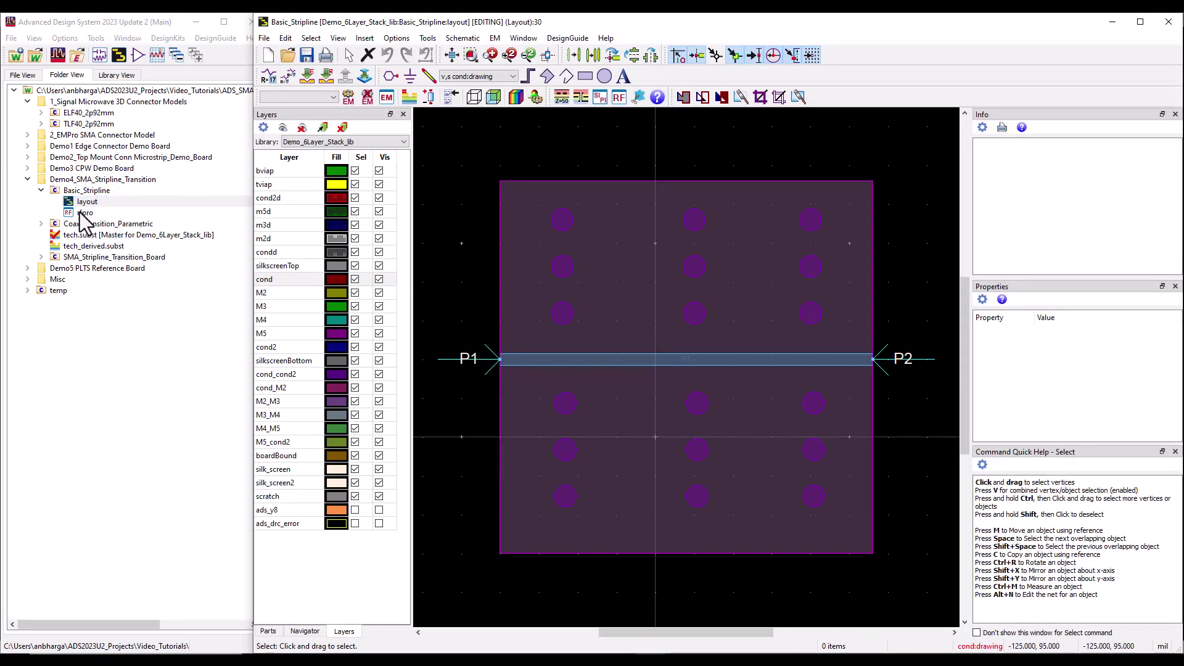
double_click(81, 213)
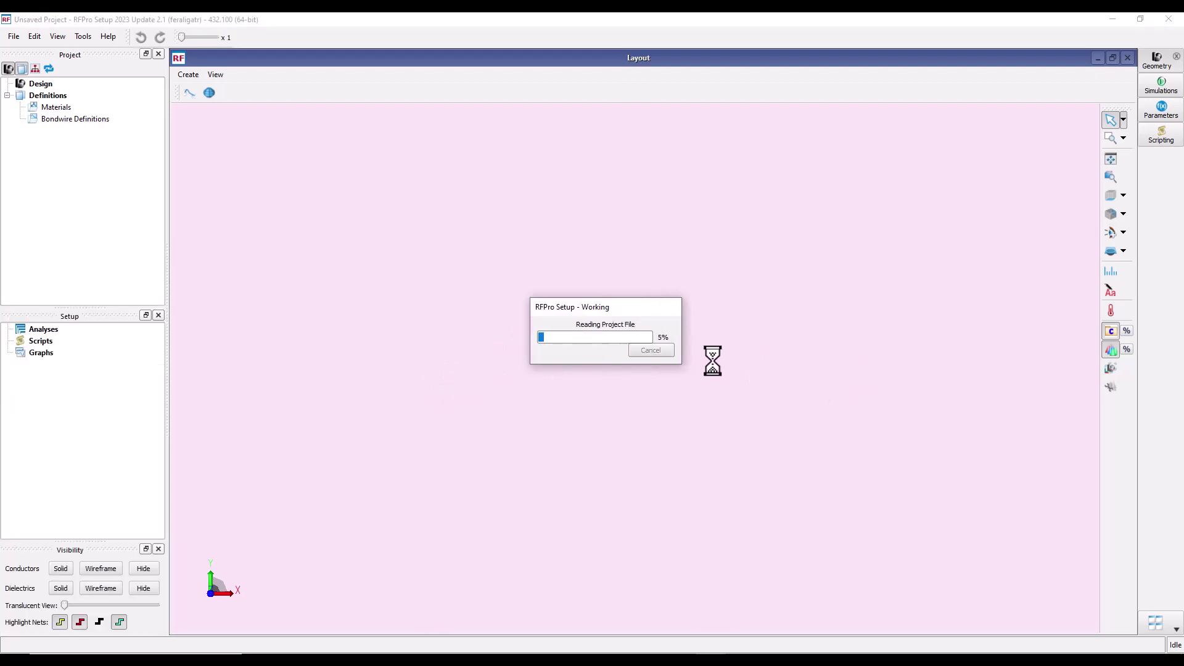
right_click(79, 343)
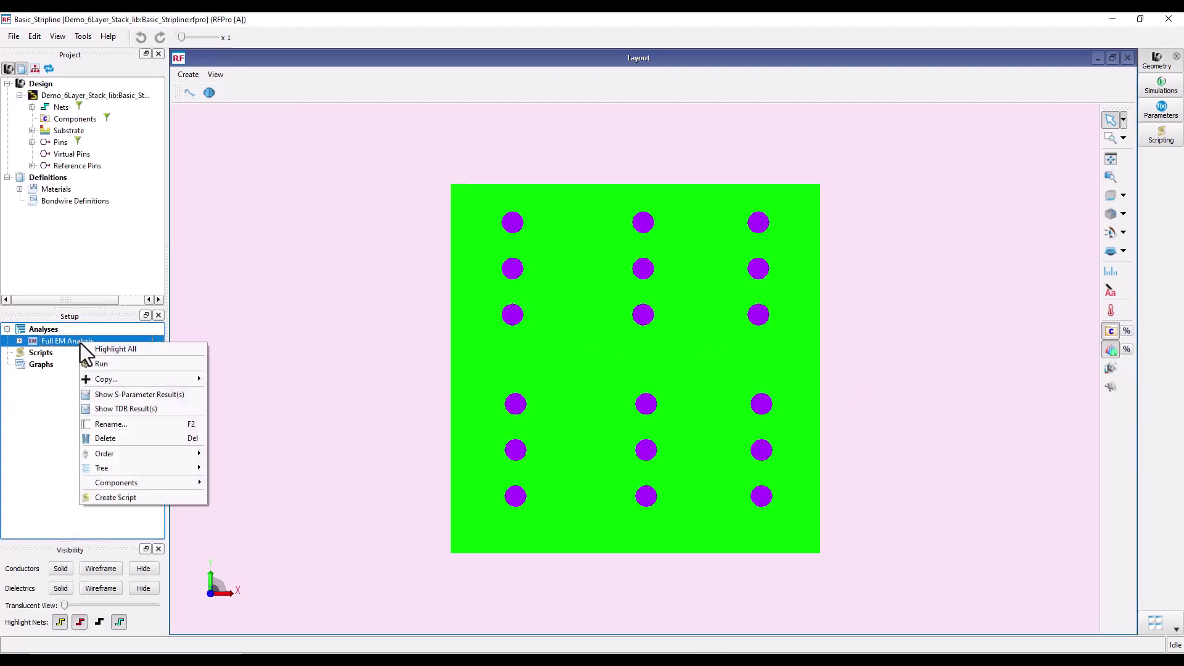
key("Escape")
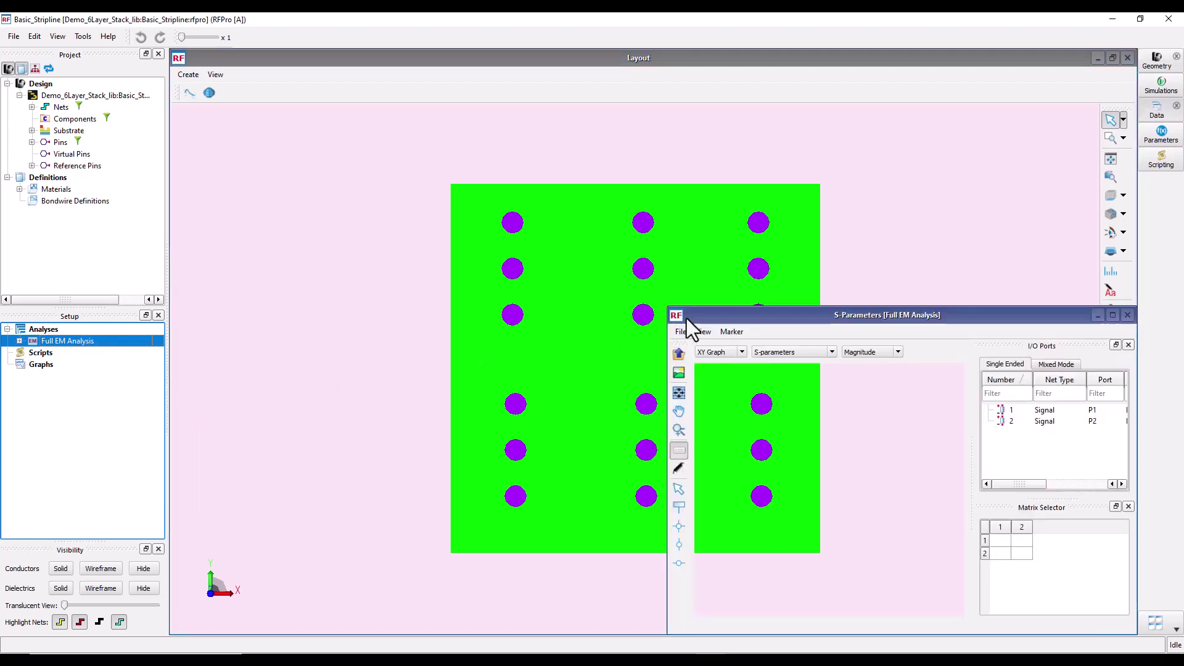
left_click(998, 541)
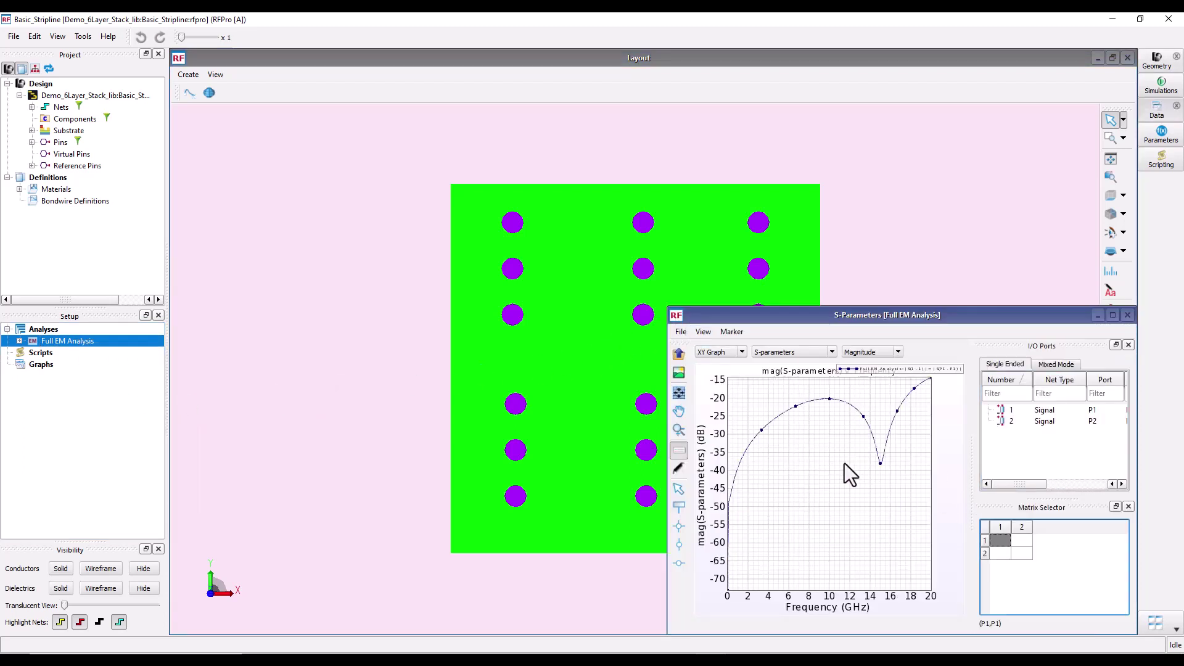
double_click(907, 316)
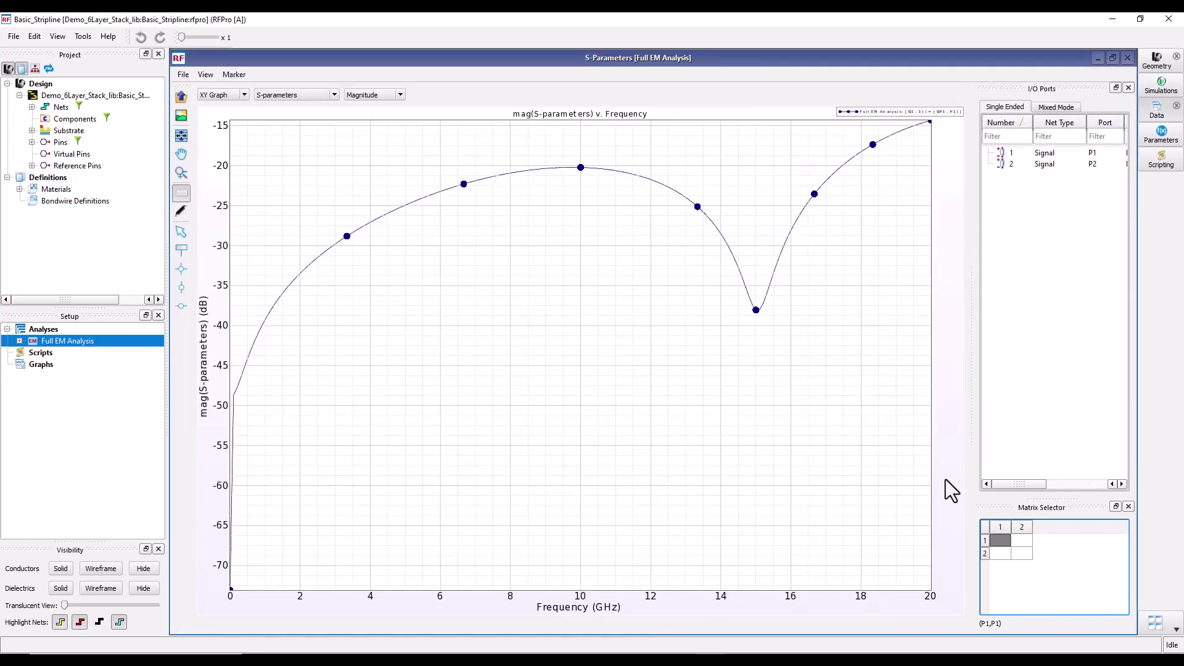
left_click(1020, 540)
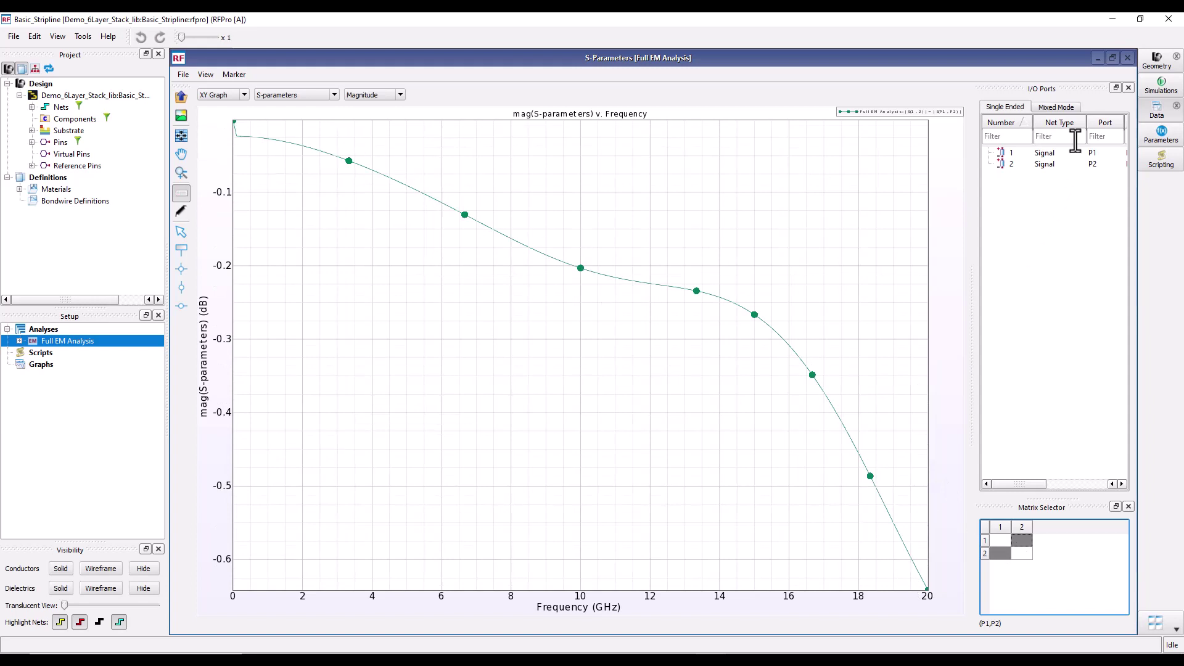
Close the S-parameter plot, inspect the stripline between its ground planes and vias in 3D, and close the RFPro project
left_click(1127, 58)
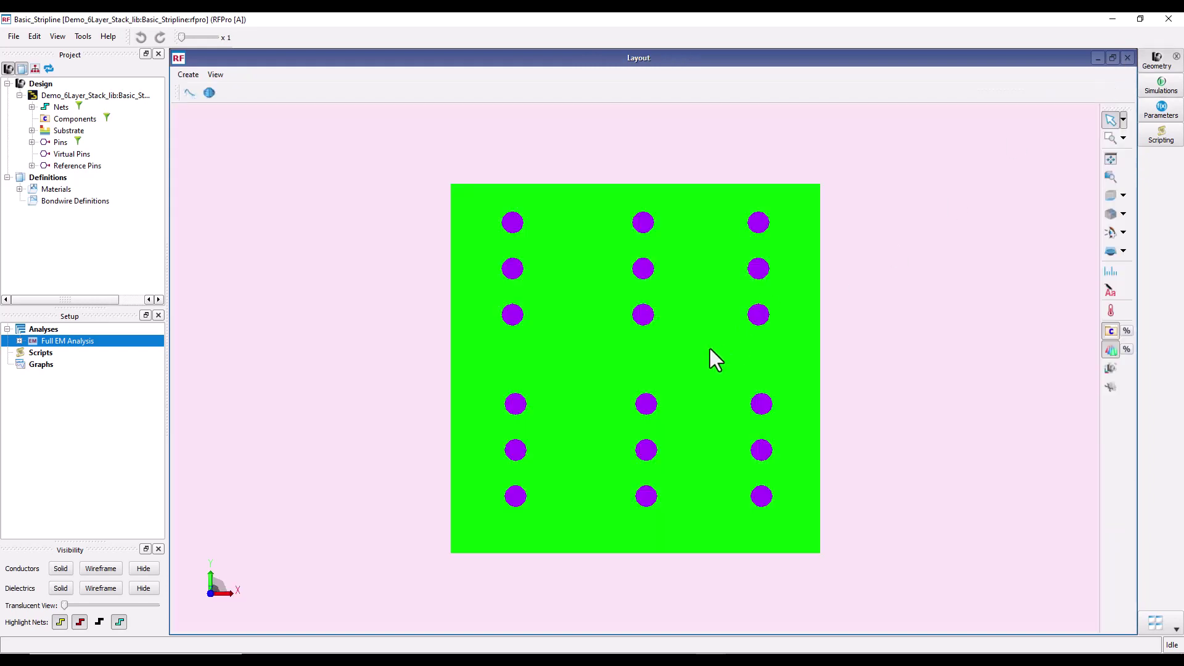
left_click_drag(709, 349, 749, 254)
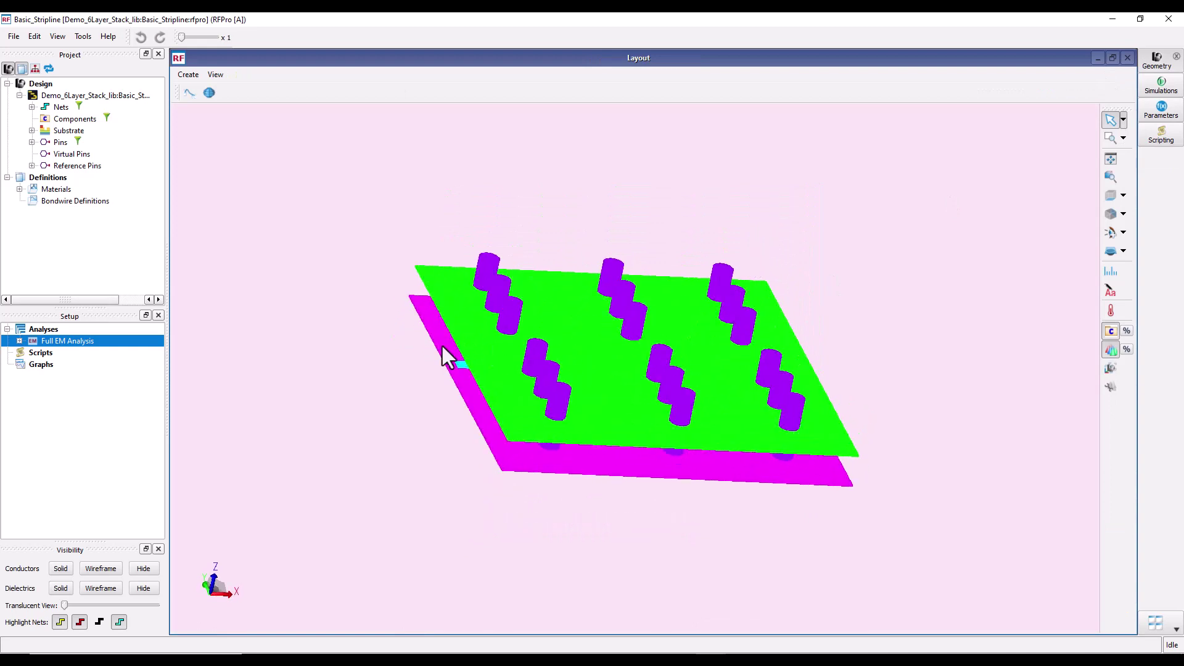
left_click_drag(449, 309, 460, 357)
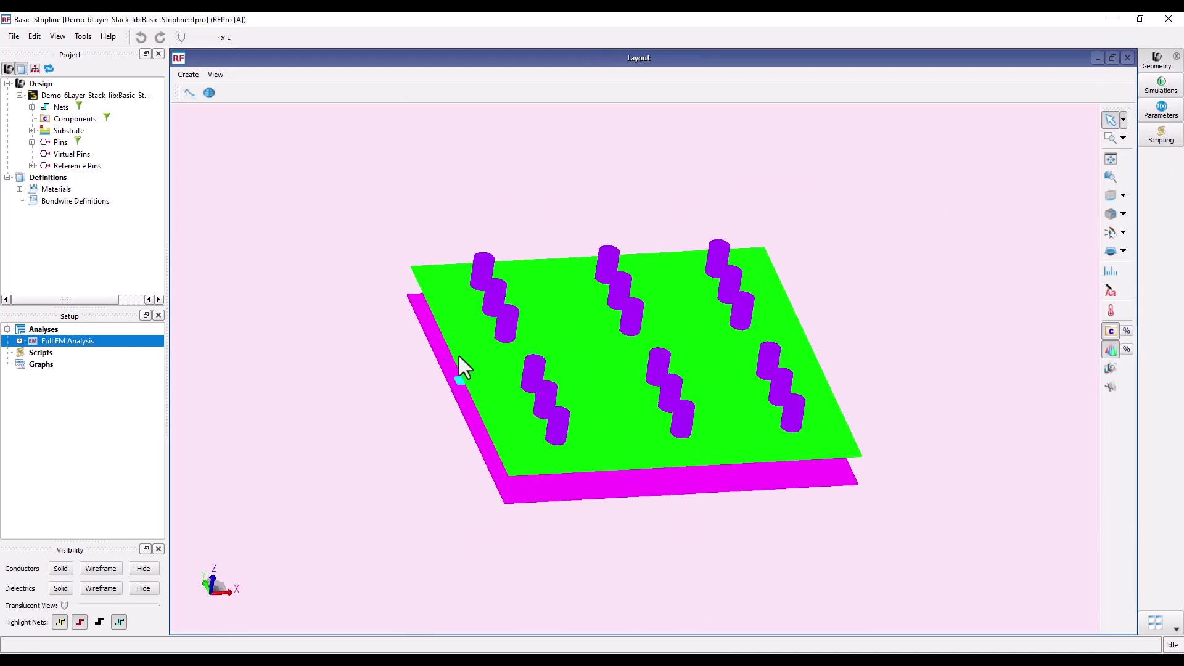
left_click(1169, 18)
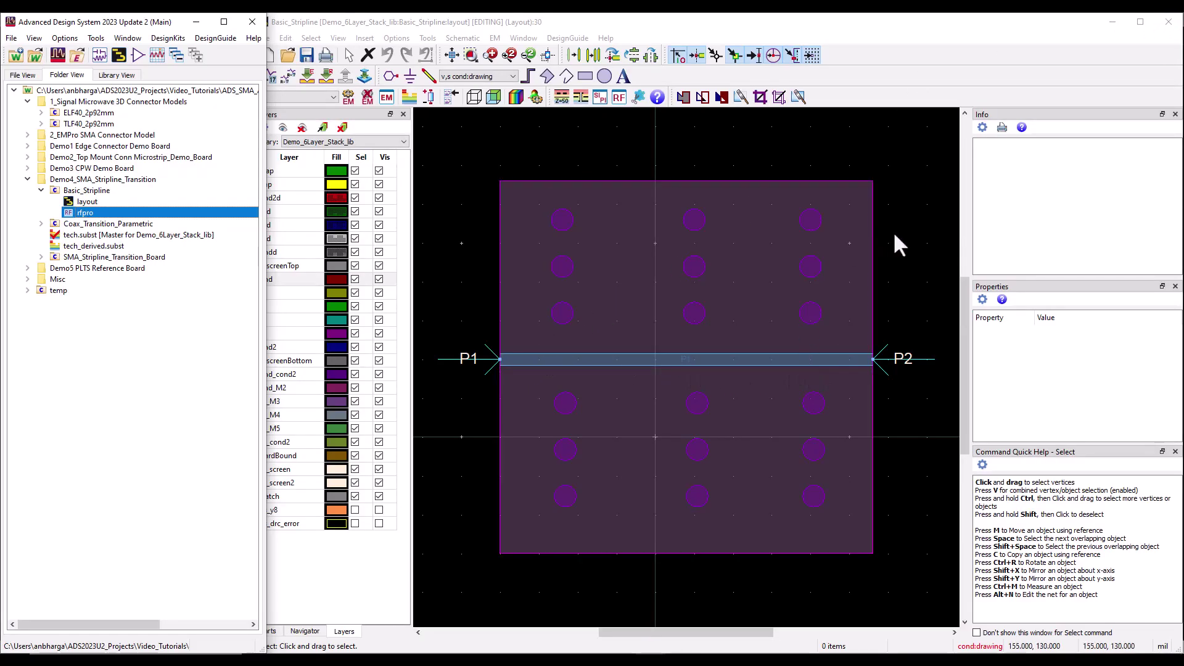
Collapse the Basic_Stripline cell, and view the signal via and four surrounding ground vias in the Coax_Transition_Parametric layout
left_click(41, 190)
left_click(41, 201)
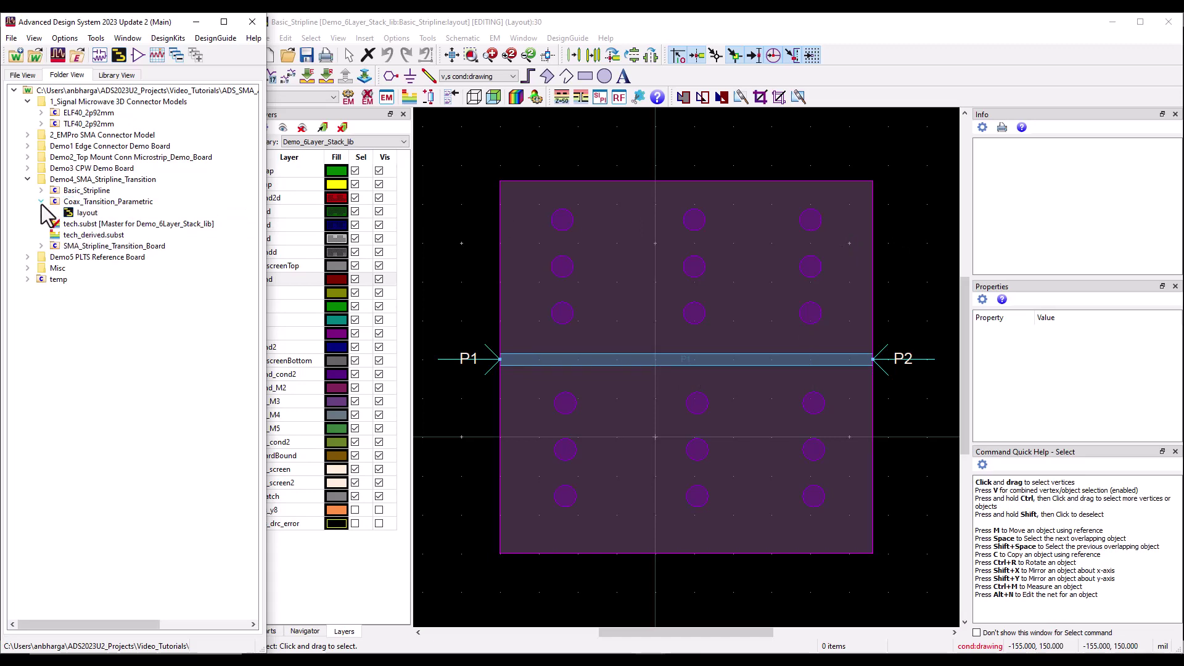
double_click(80, 213)
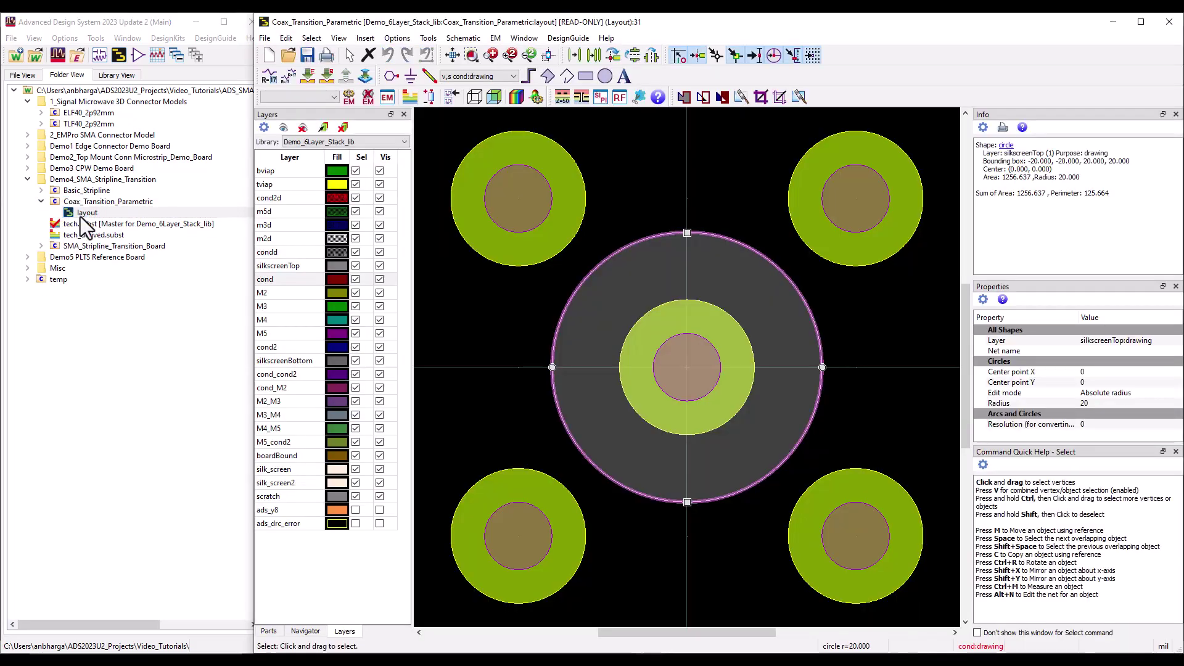
scroll(529, 425, "down", 3)
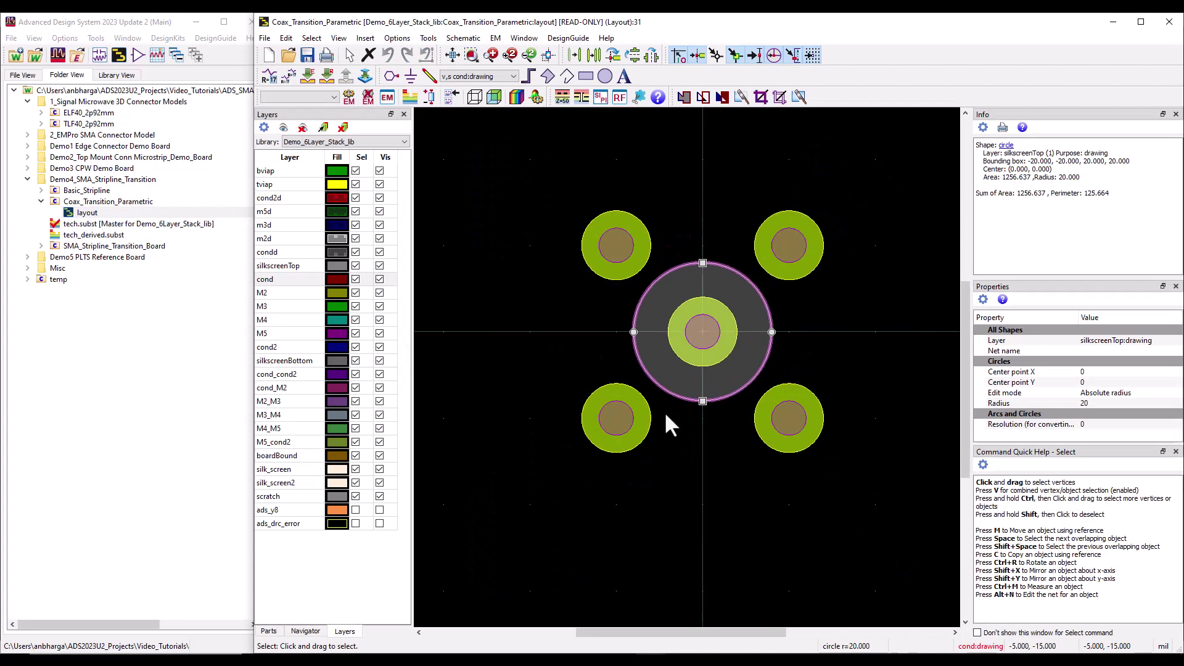
left_click(825, 330)
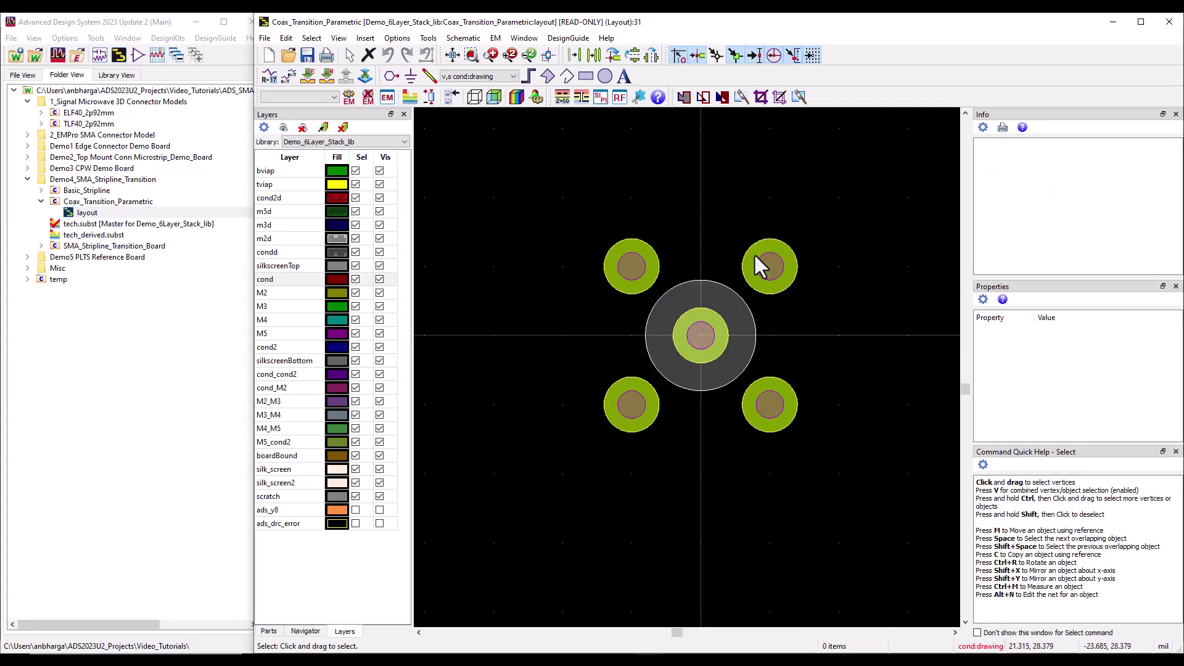
scroll(627, 364, "up", 2)
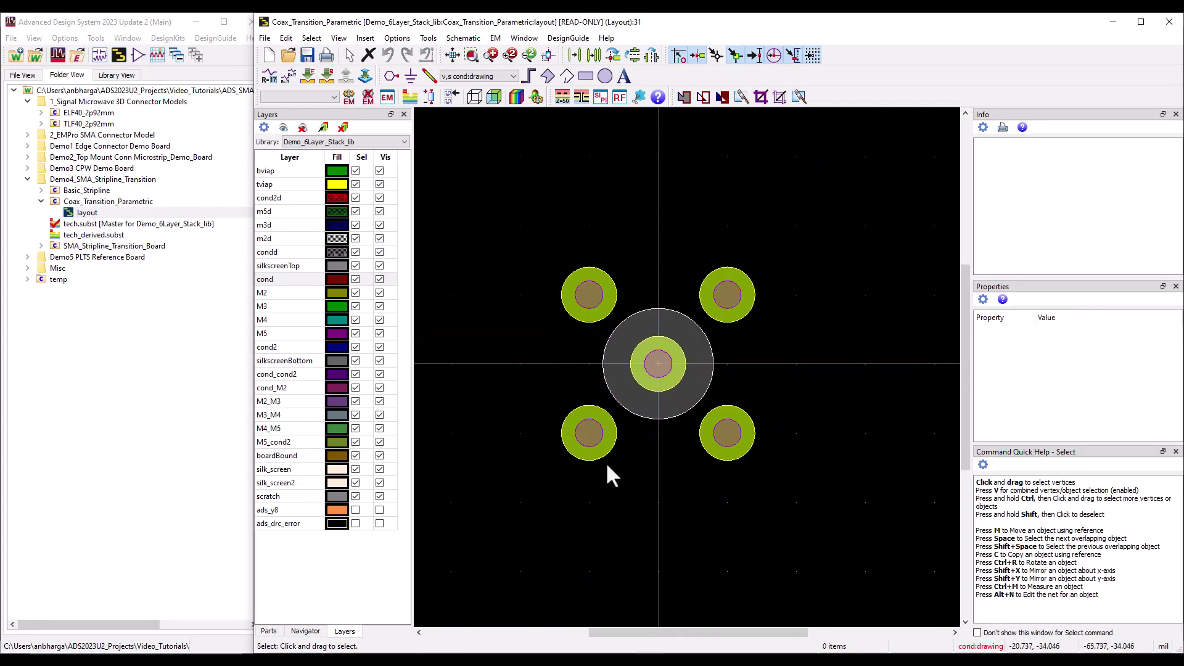
Inspect the coax transition vias in 3D, check the layer of the clearance circle around the signal via, and return to the 2D view
key("ctrl+3")
left_click_drag(638, 494, 506, 444)
key("Escape")
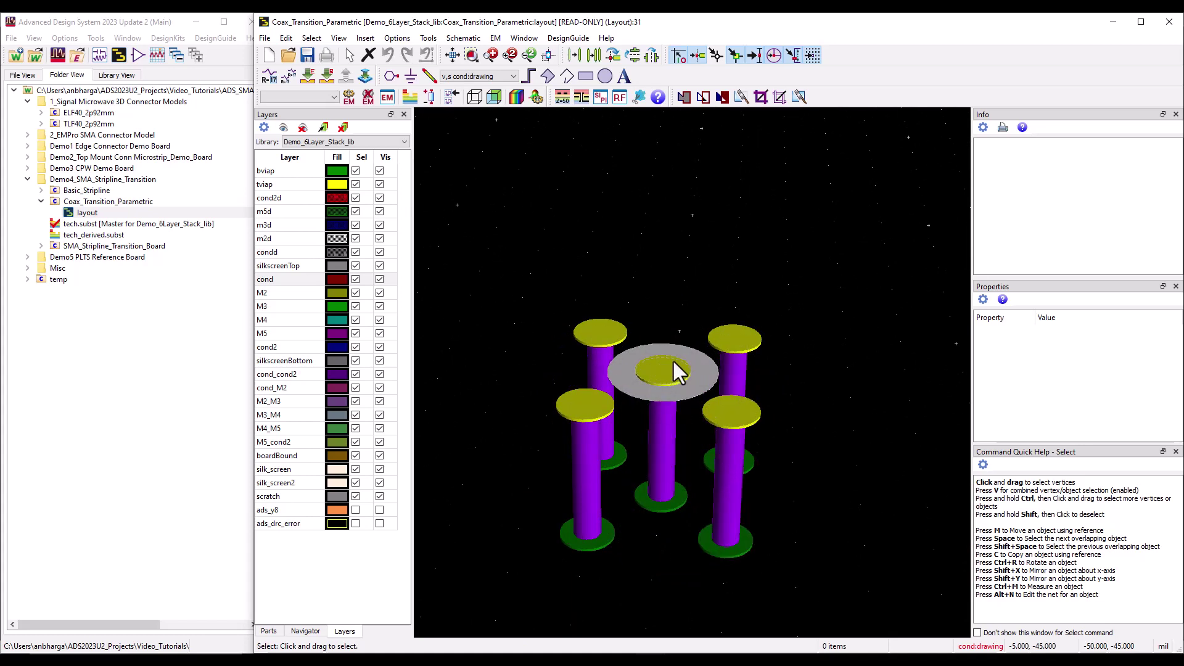
left_click(615, 372)
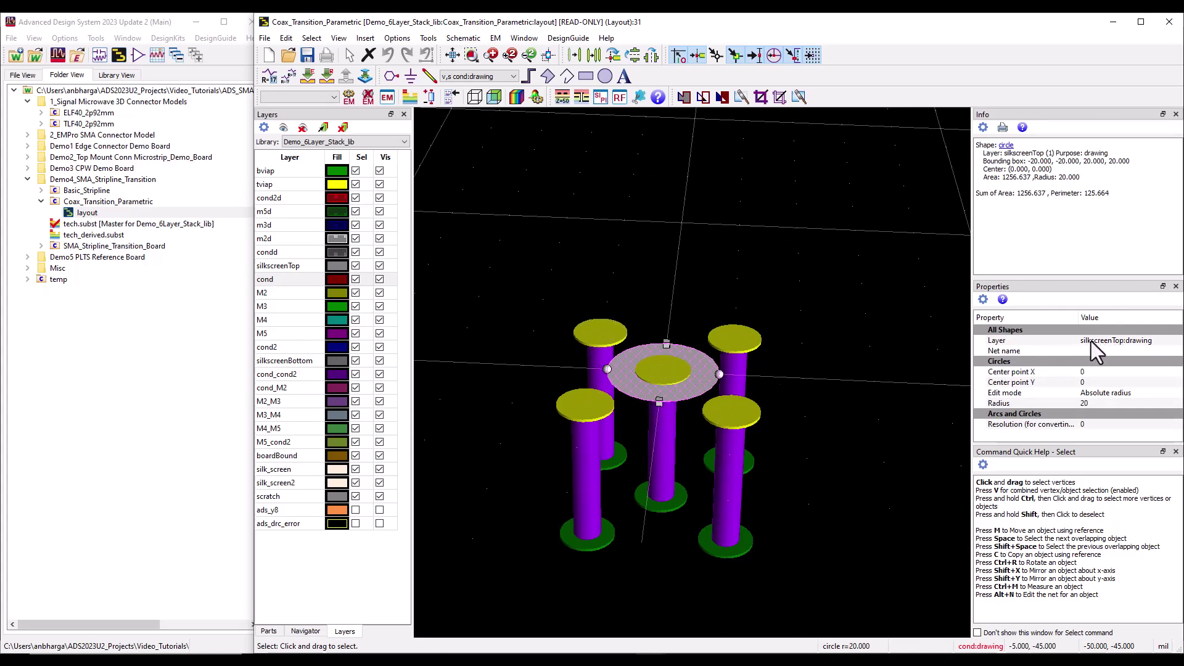
key("ctrl+3")
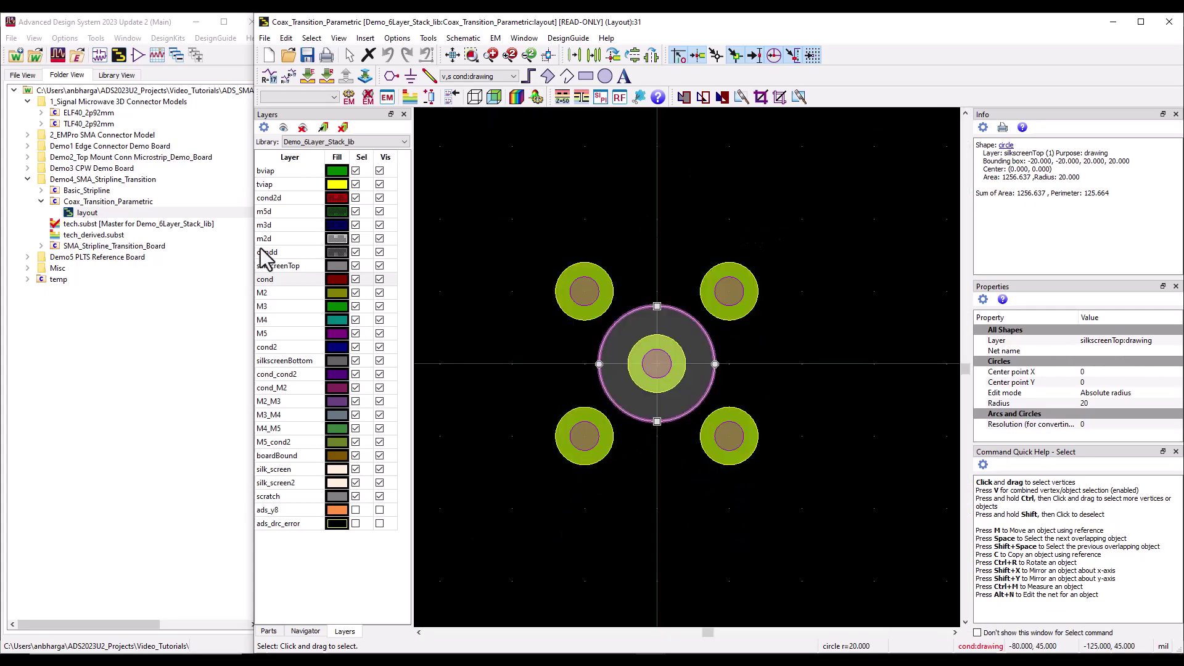
Open the rfpro_derived project of the SMA_Stripline_Transition_Board cell and close its Parametric_EM S-parameter plot
left_click(41, 246)
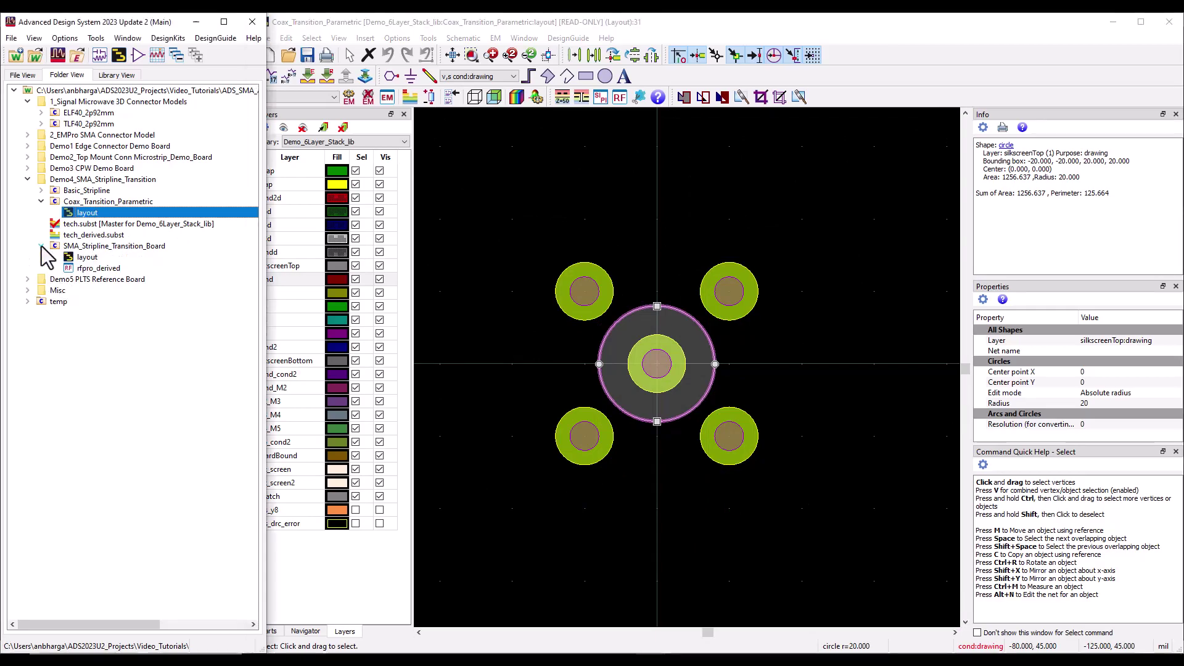
double_click(87, 268)
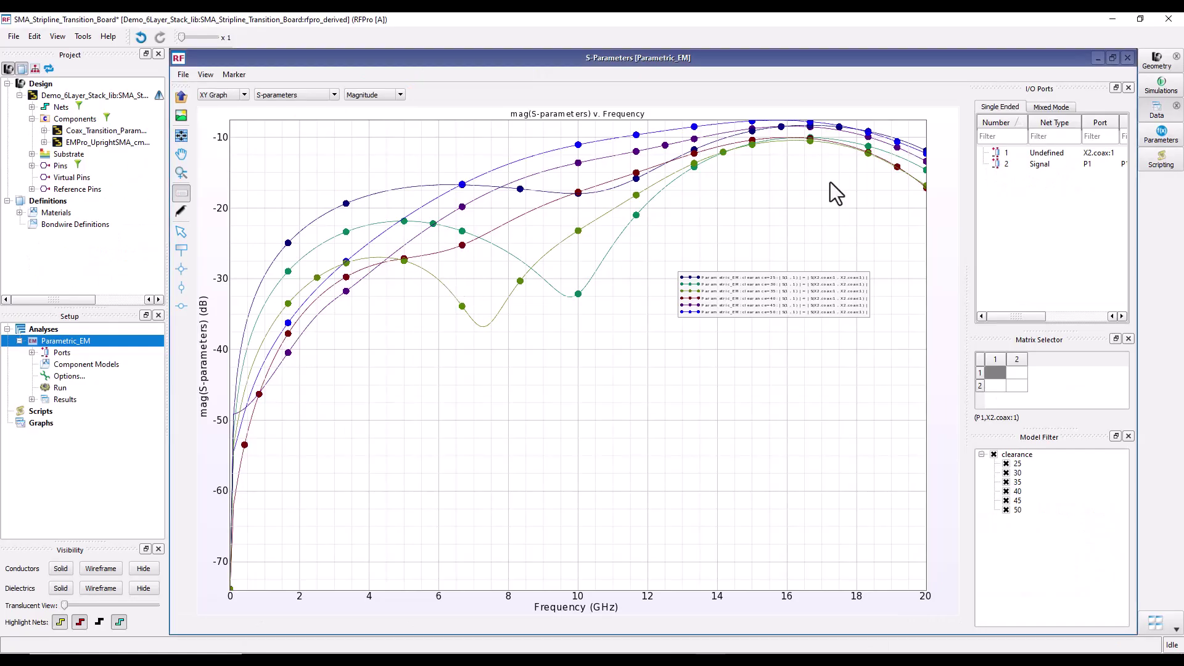
left_click(1126, 57)
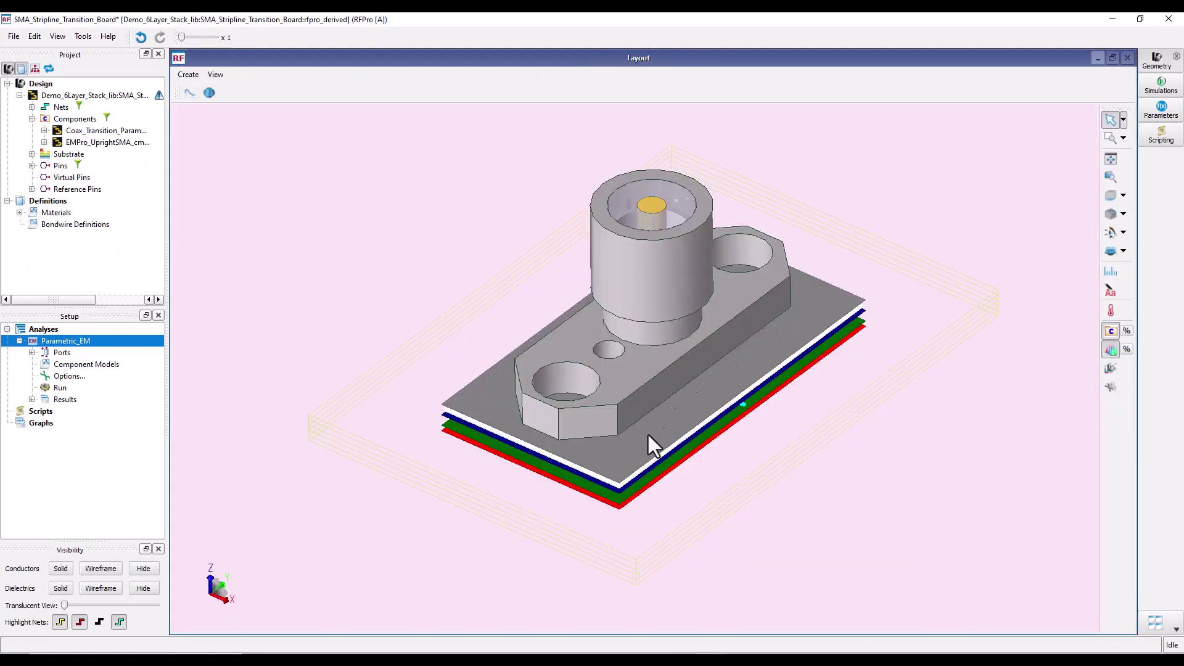
Examine the underside of the transition board in 3D, closing in on the clearance hole around the signal via and its stripline connection
left_click_drag(649, 436, 608, 380)
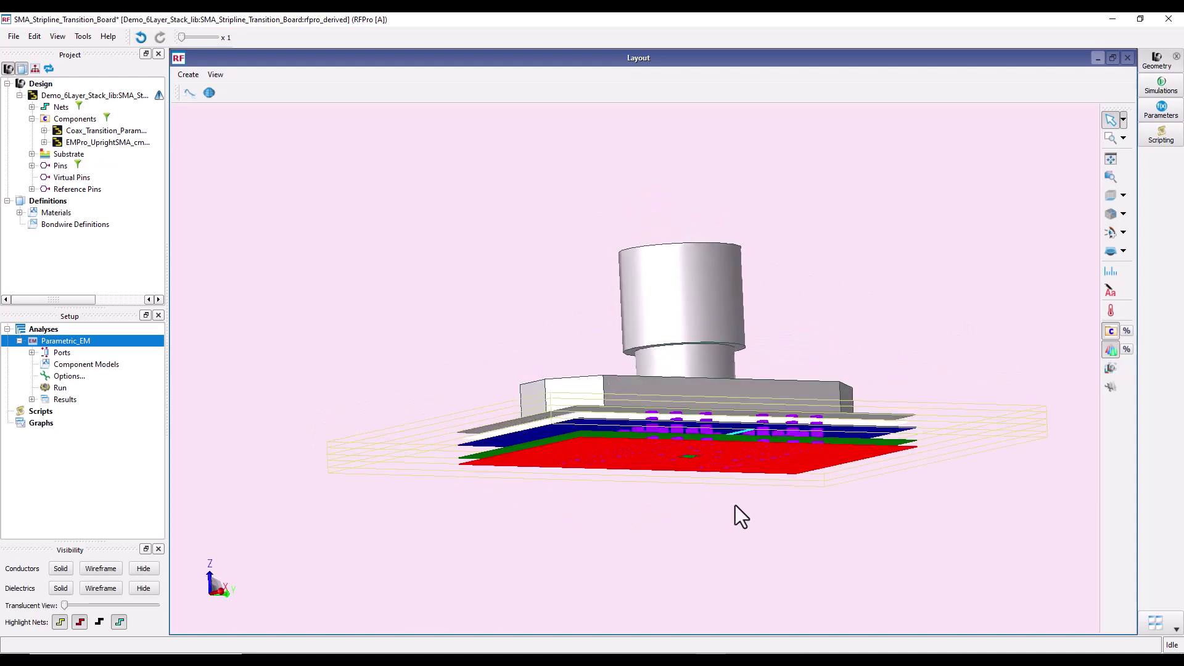
scroll(735, 507, "up", 10)
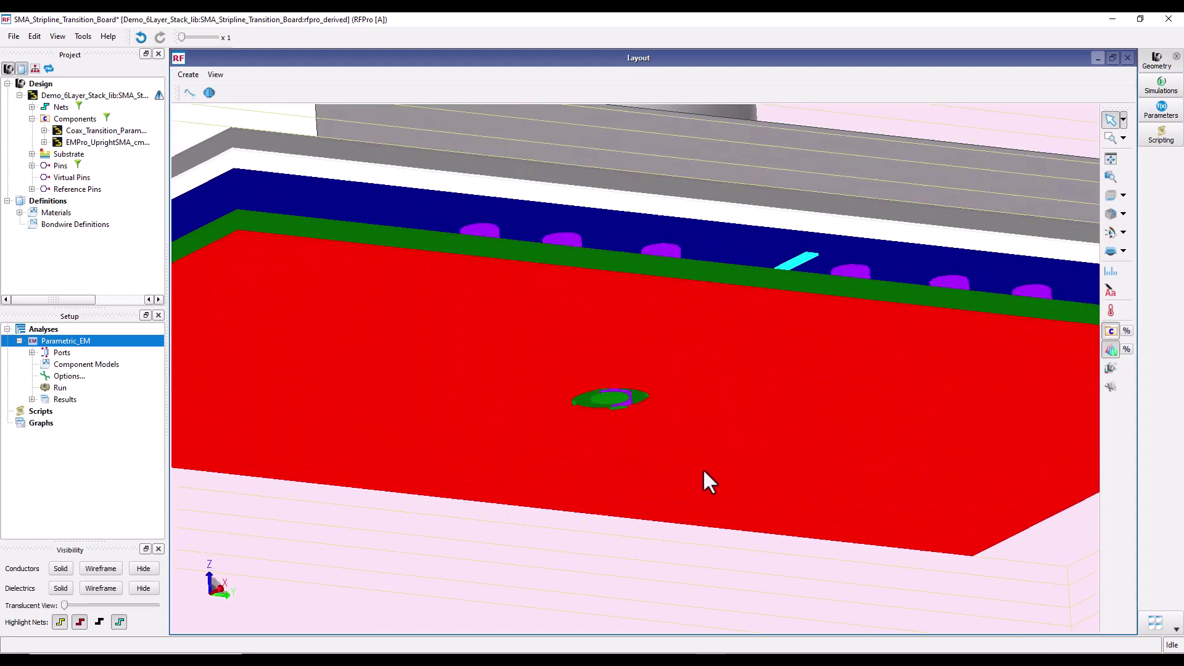
scroll(703, 472, "up", 1)
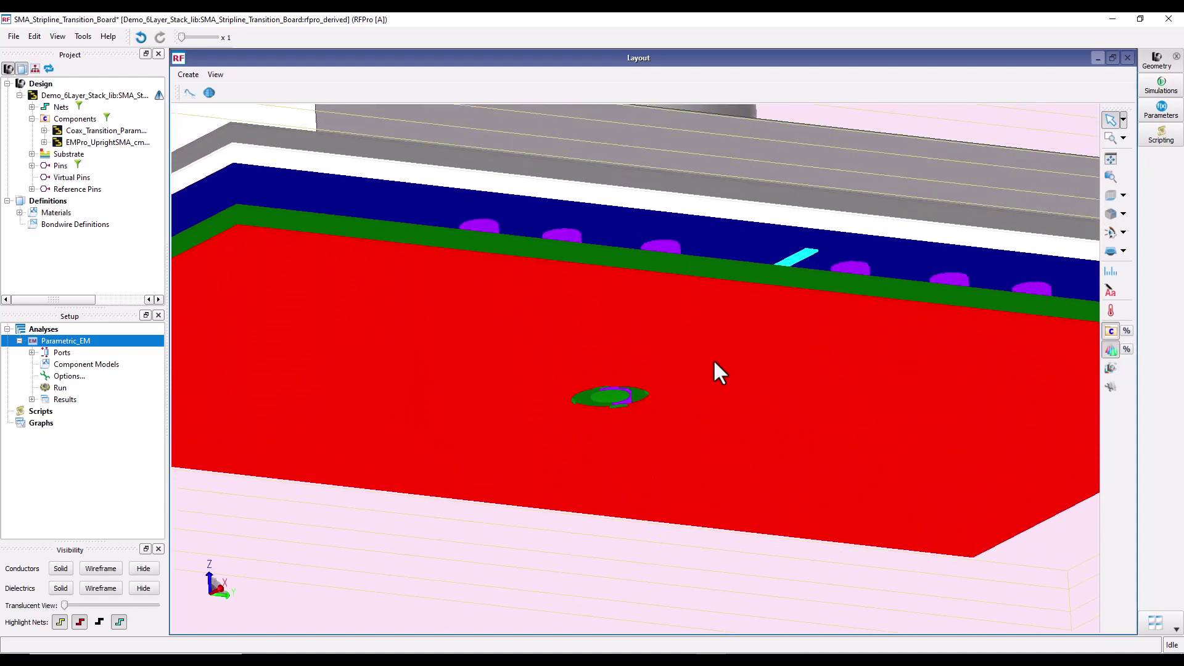
mouse_move(714, 363)
left_mouse_down()
mouse_move(645, 417)
mouse_move(616, 476)
mouse_move(623, 403)
mouse_move(595, 484)
left_mouse_up()
scroll(629, 417, "up", 5)
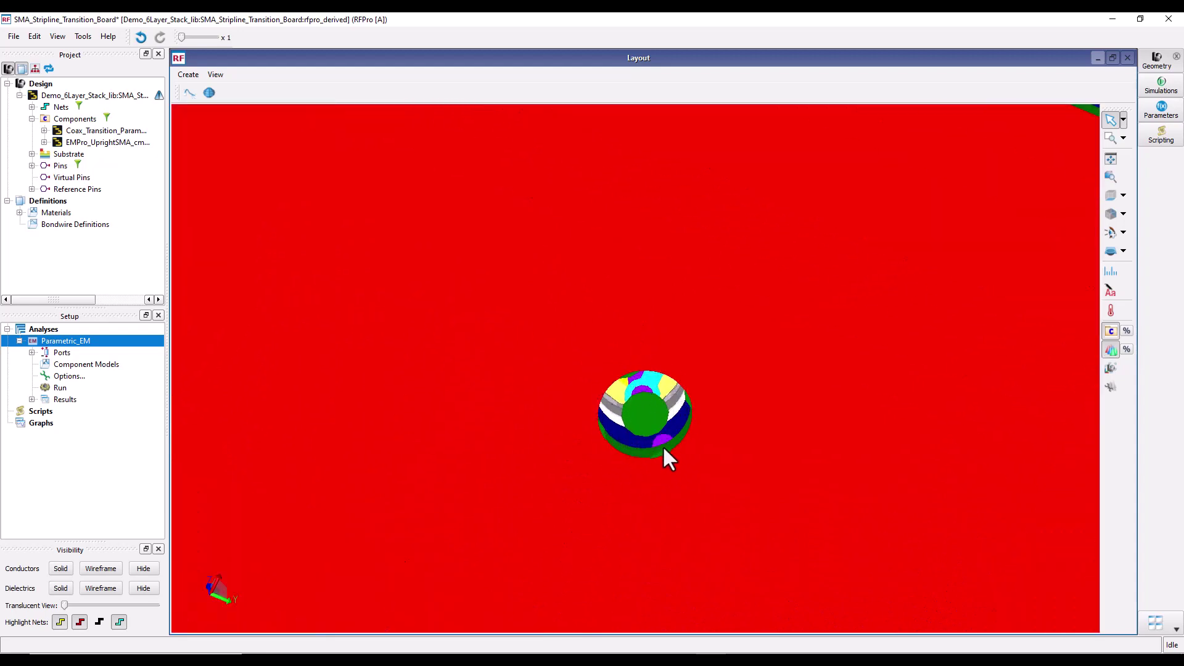
left_click_drag(663, 449, 655, 409)
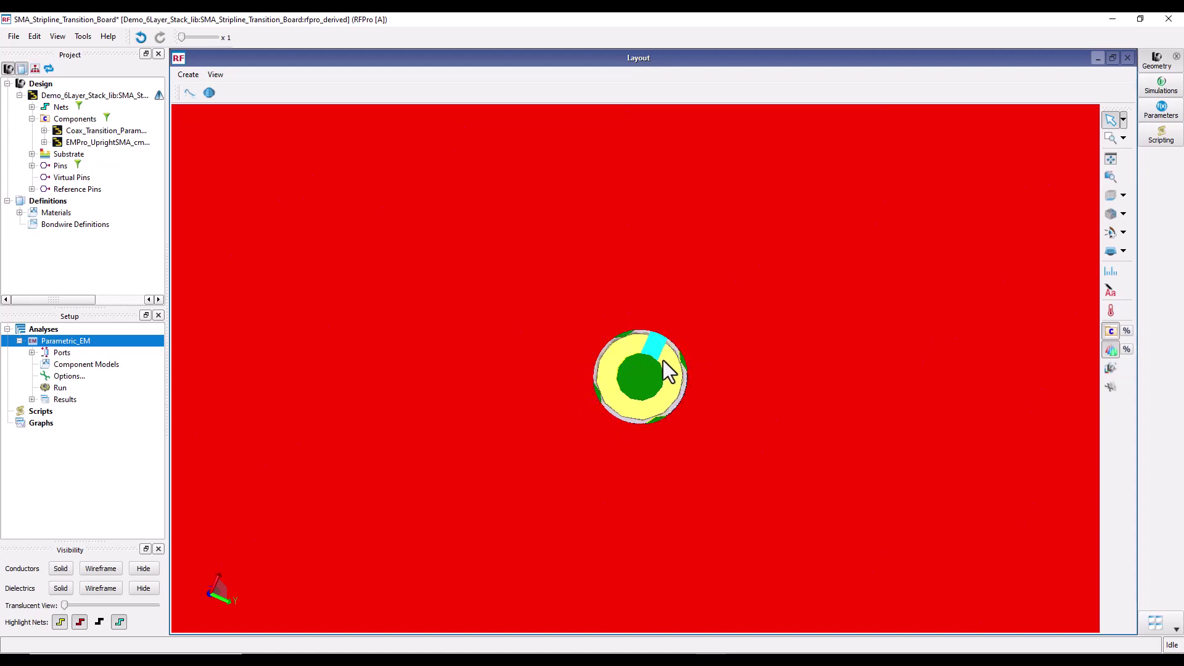
Check the layer stack, stripline and signal via pad from the board's side, ending with an overall 3D view of the SMA connector
left_click_drag(663, 361, 620, 436)
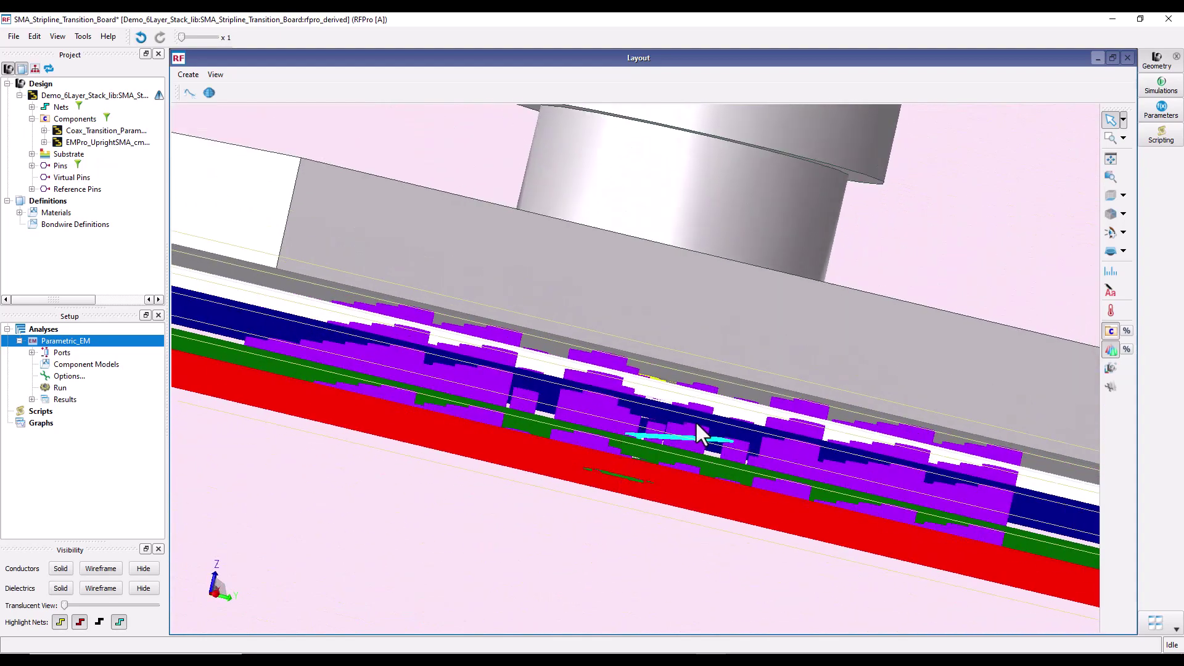
mouse_move(618, 476)
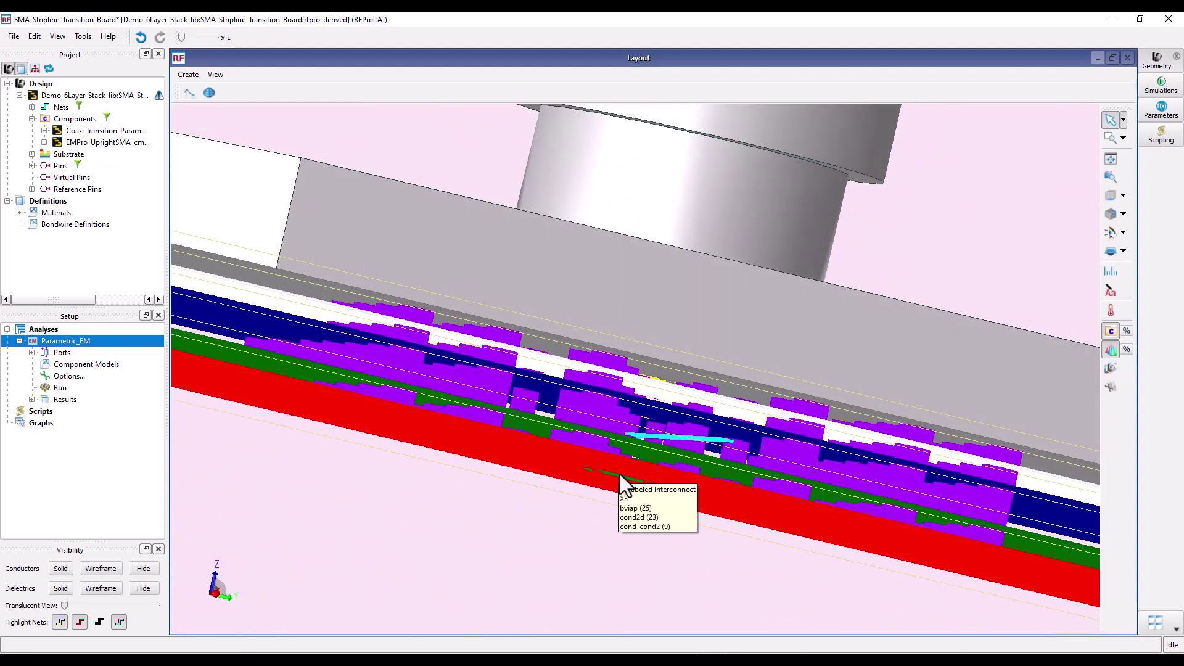
left_click_drag(621, 474, 726, 436)
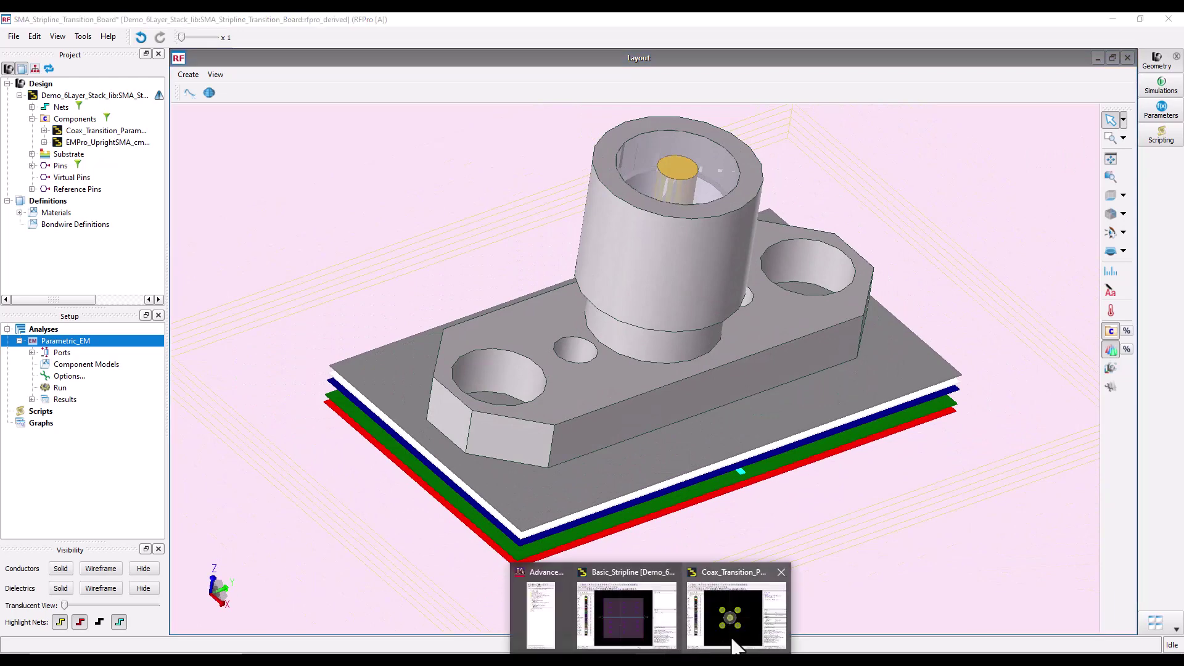
Switch back to Advanced Design System and open the tech_derived substrate of the SMA stripline transition demo
left_click(715, 617)
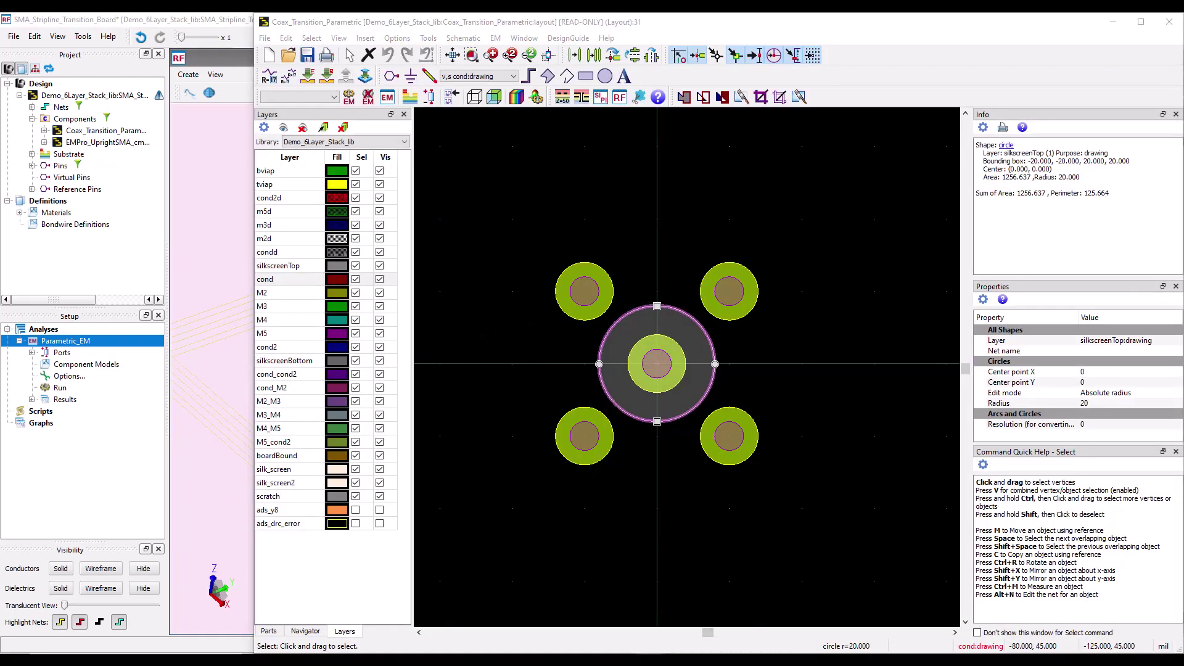
left_click(554, 620)
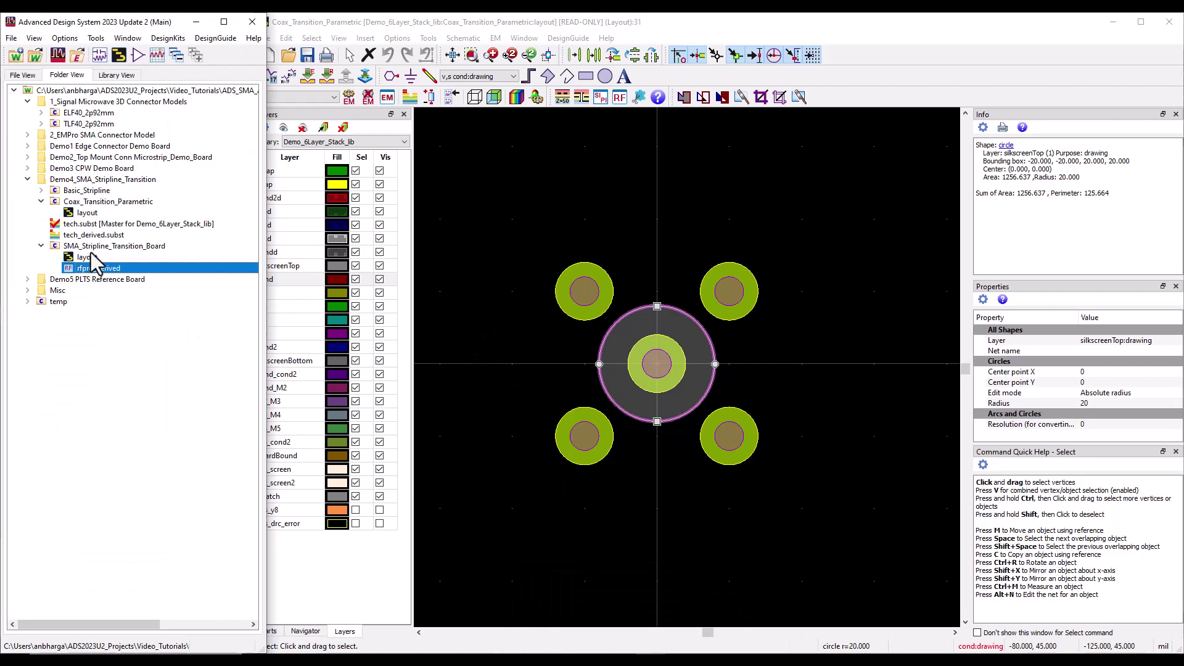
double_click(96, 236)
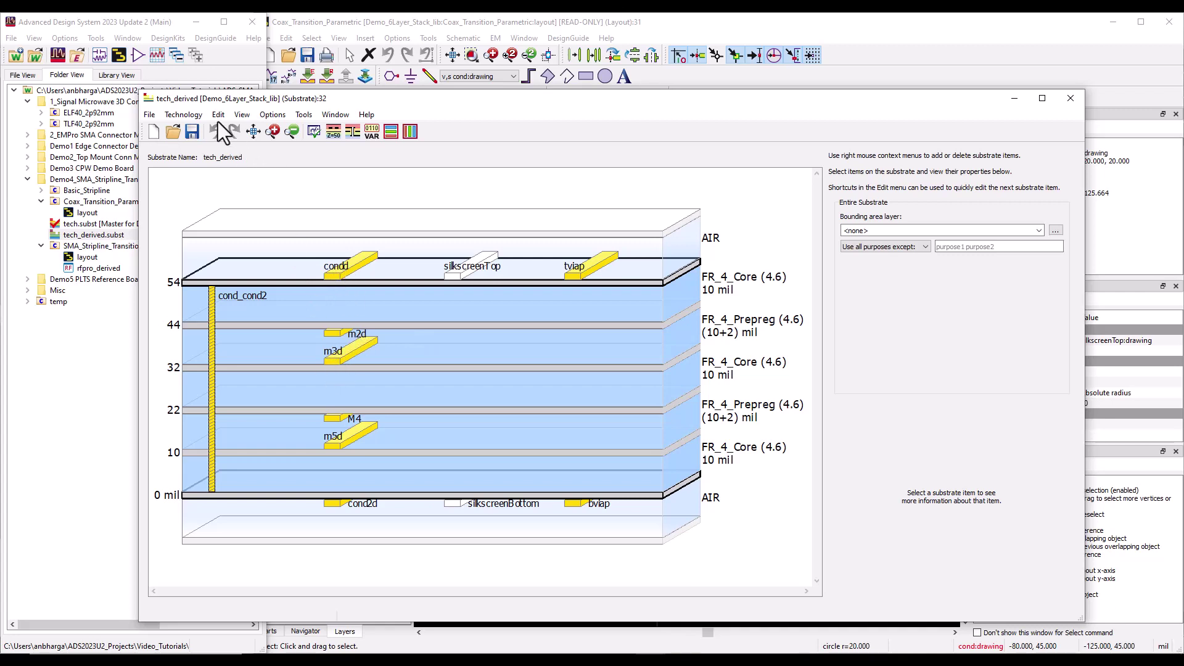
left_click(183, 114)
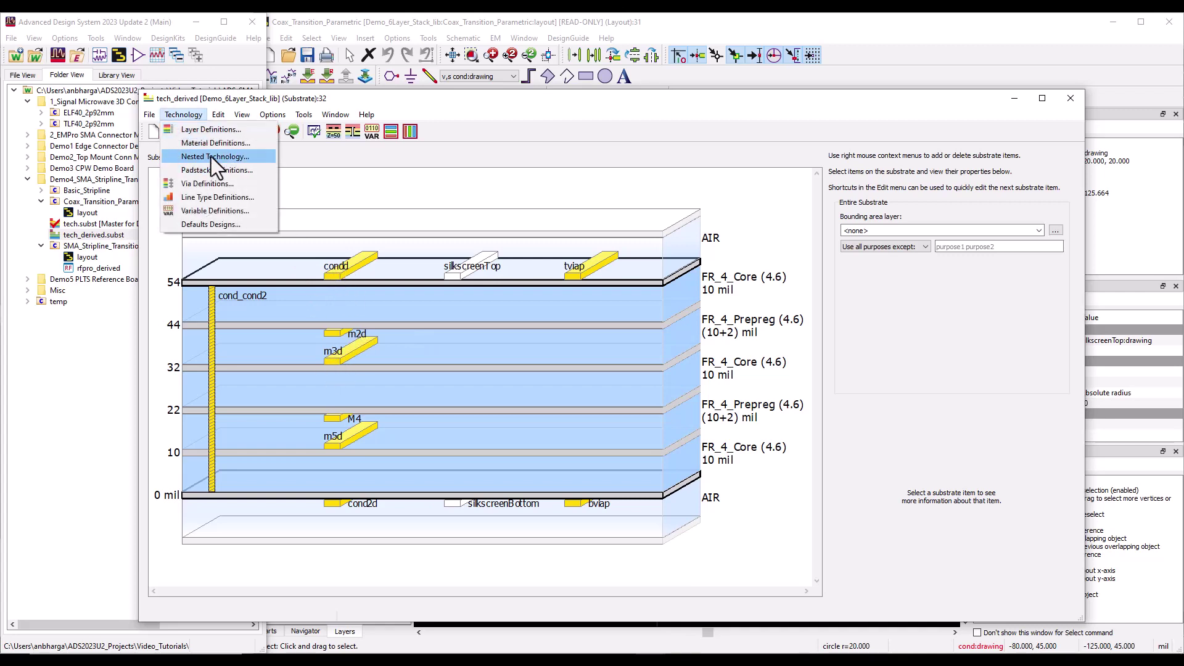
left_click(212, 142)
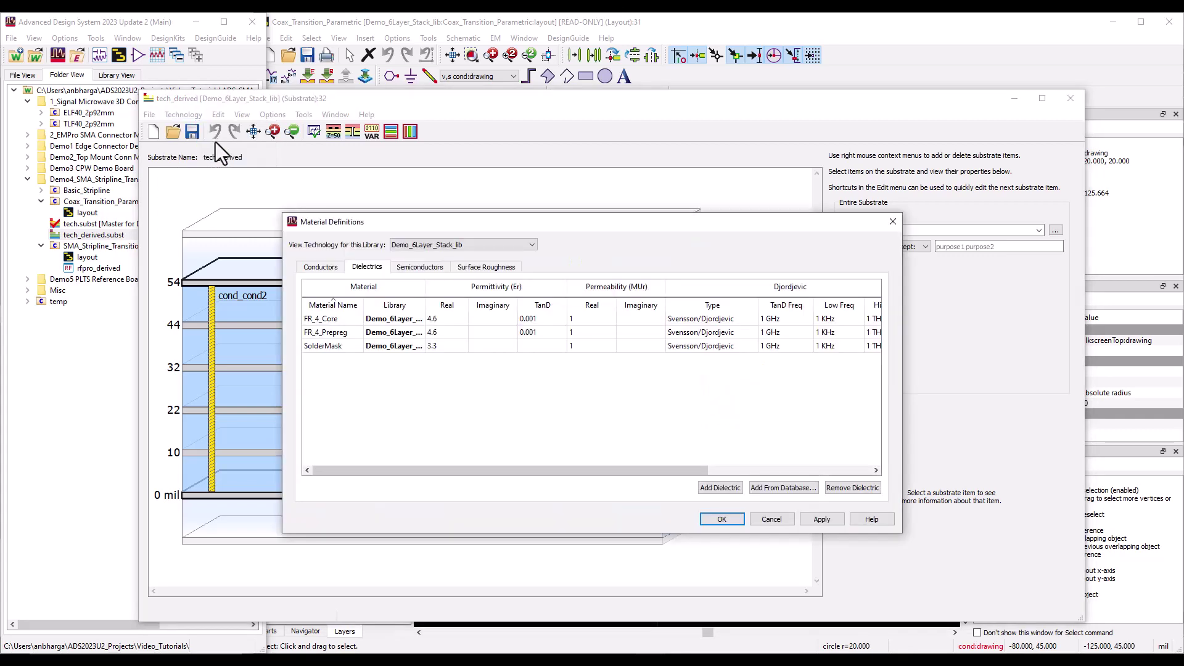
left_click(893, 222)
Review the derived layer operations of condd, m2d, m3d, m5d and cond2d in the substrate's layer definitions, without changing anything
left_click(183, 115)
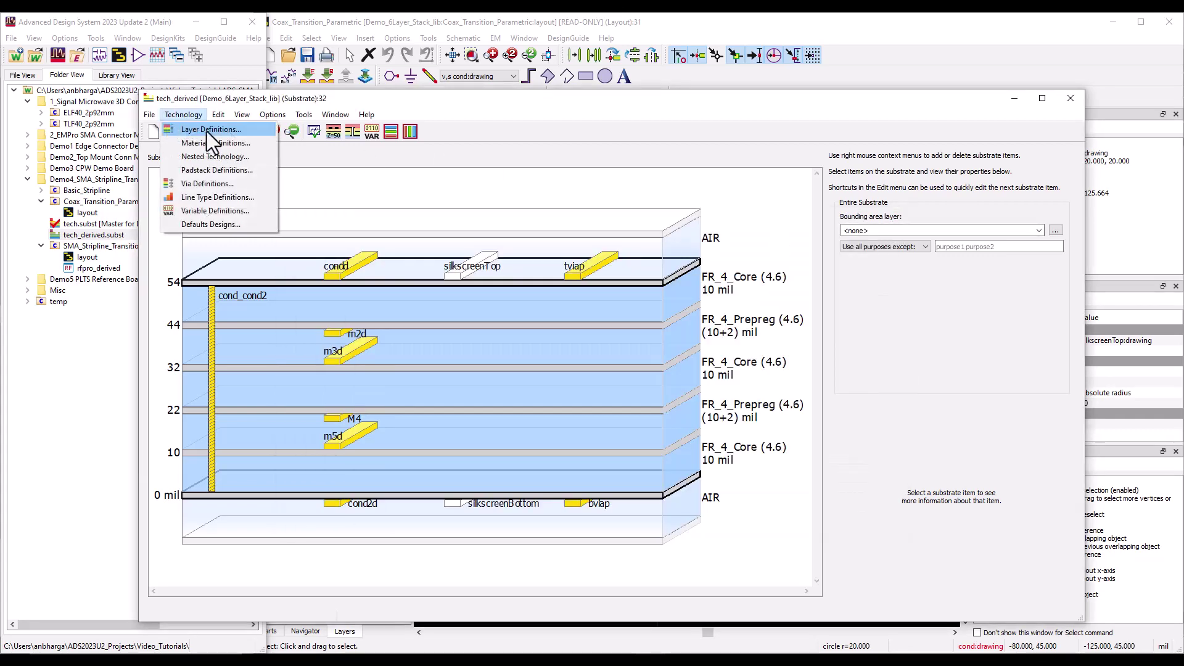
left_click(206, 131)
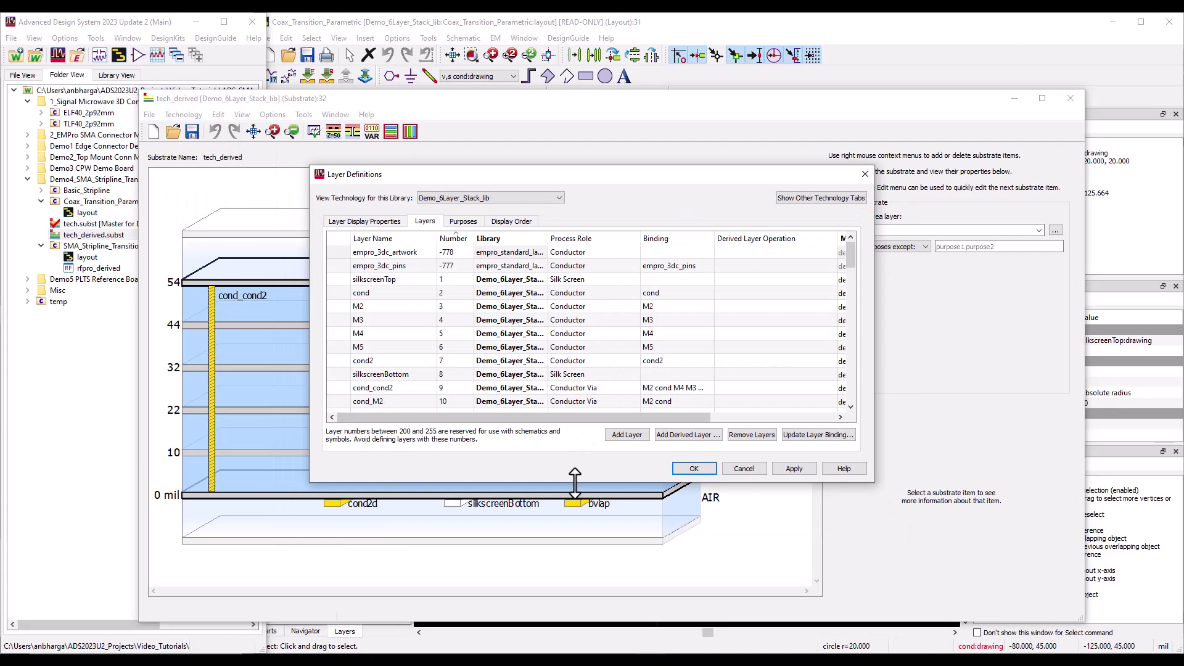
left_click_drag(573, 482, 575, 598)
scroll(475, 405, "down", 6)
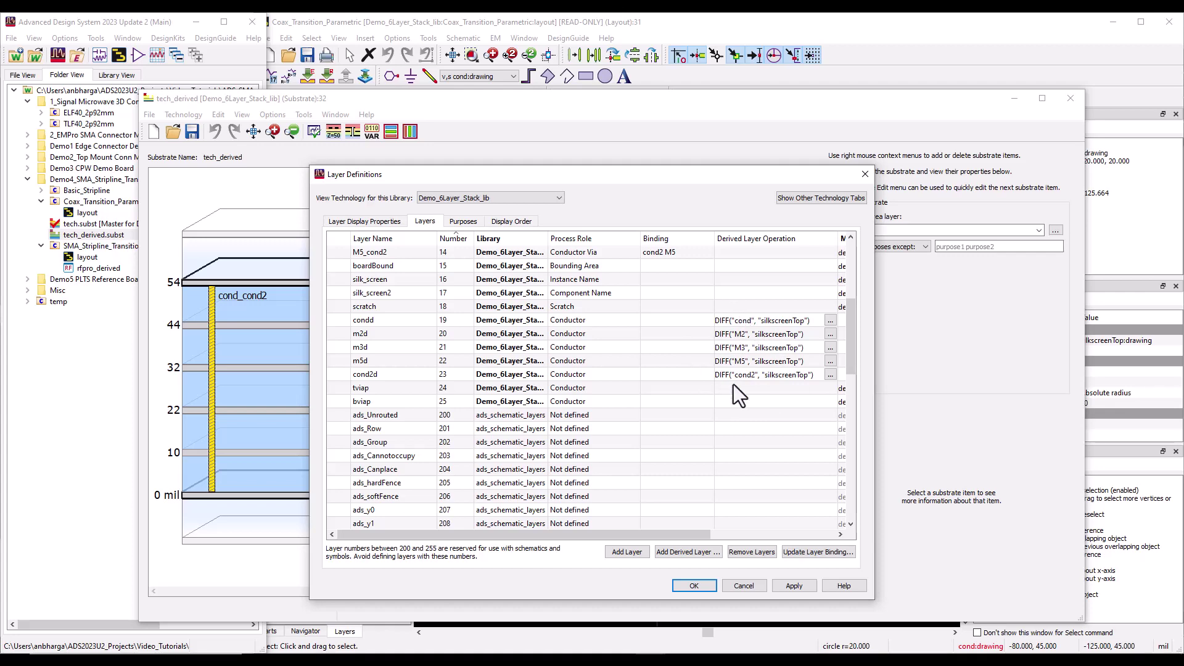
left_click(743, 587)
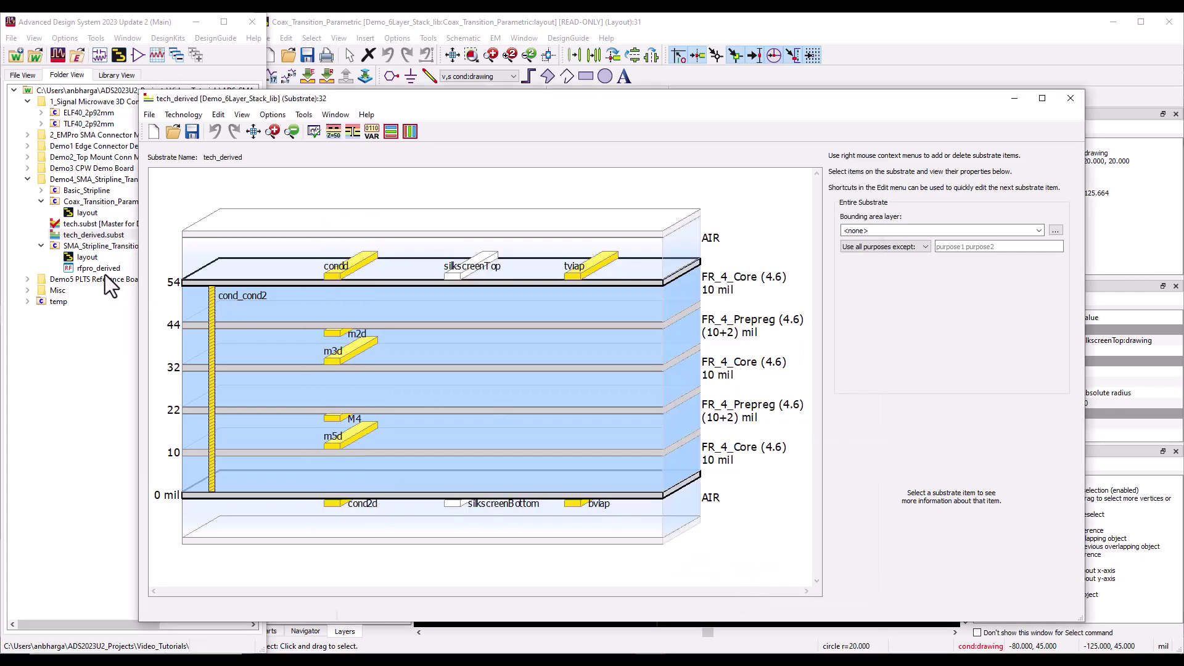
Open the SMA_Stripline_Transition_Board layout and cycle through the overlapping board-size plane rectangles to check their layers
double_click(85, 259)
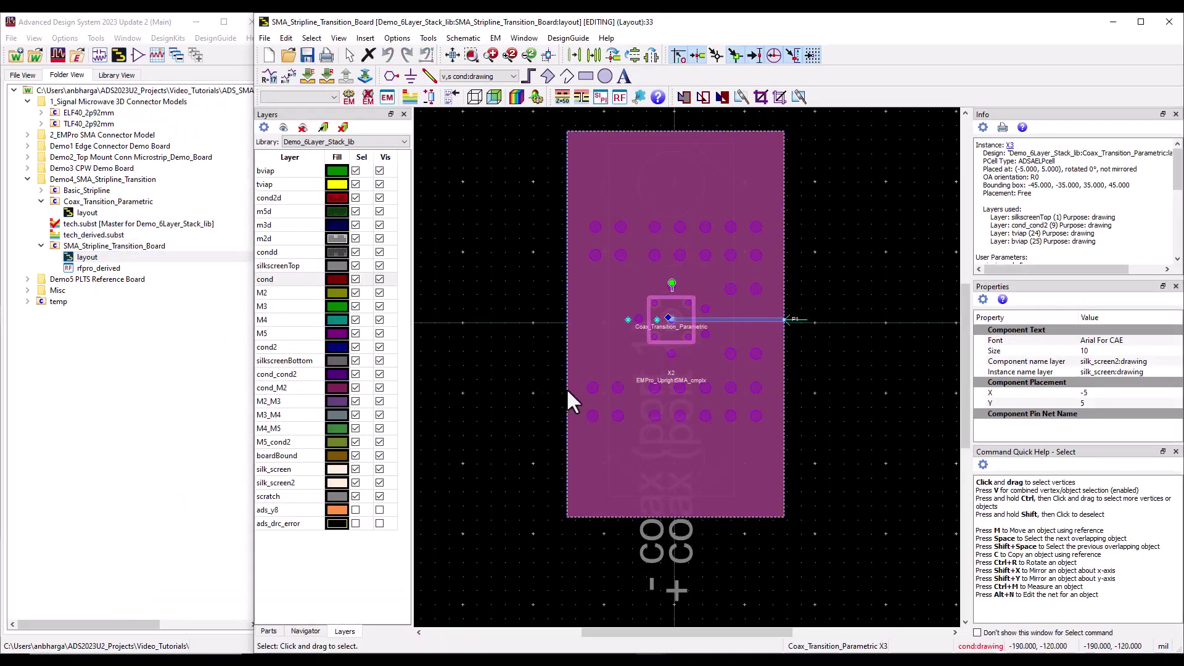
left_click(488, 373)
left_click(719, 161)
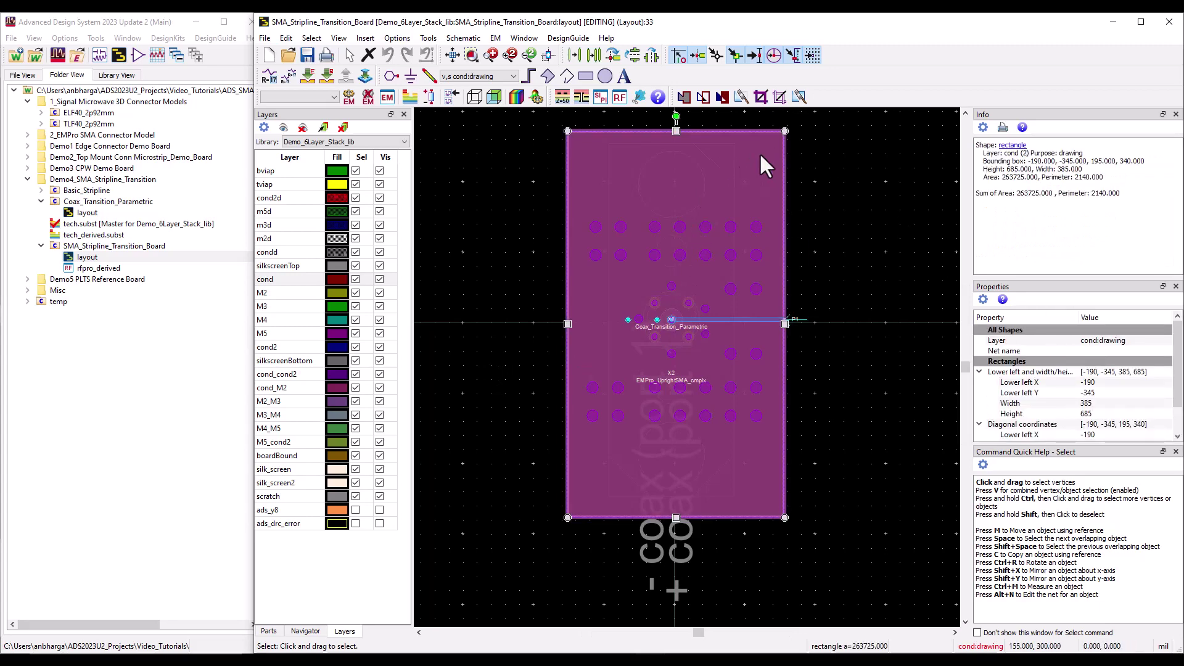
key("space")
key("space")
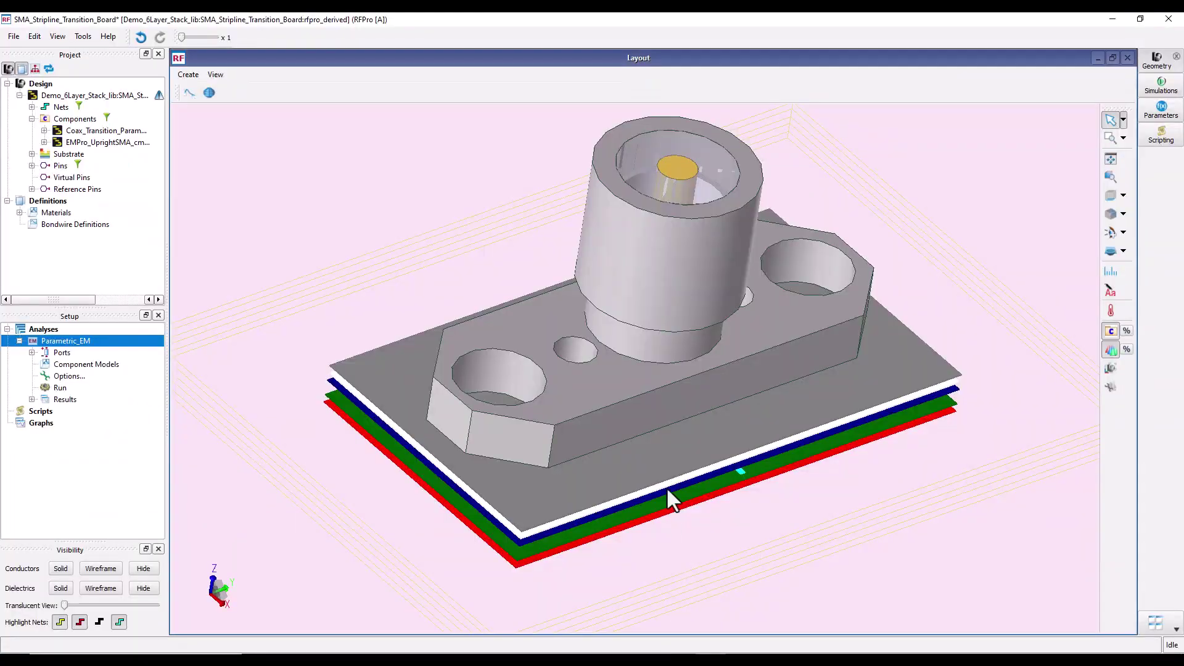
Switch to RFPro and check the design parameters of the Coax_Transition_Parametric component, cancelling without changes
left_click_drag(666, 487, 395, 365)
left_click(101, 130)
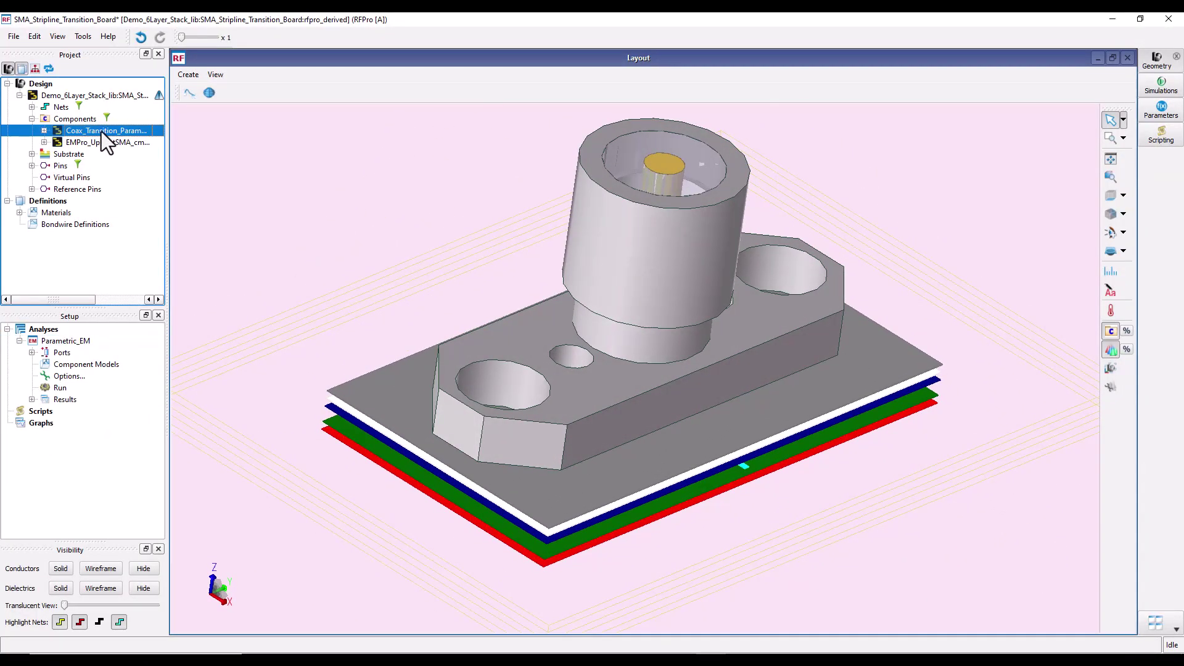
right_click(98, 132)
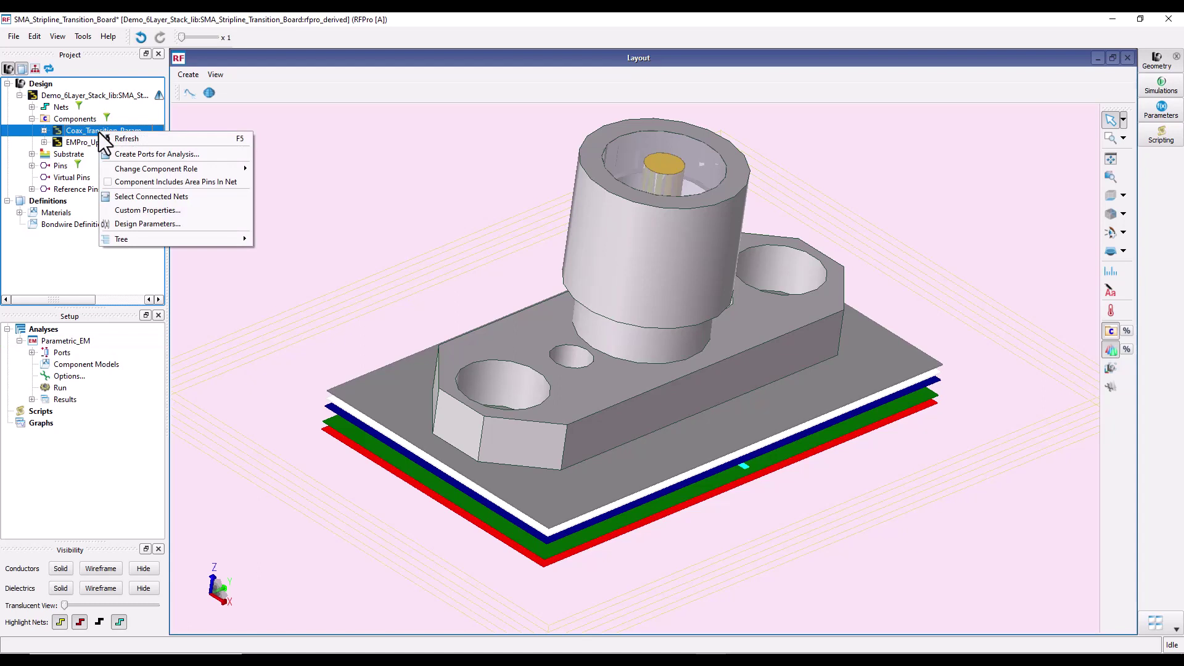
left_click(132, 223)
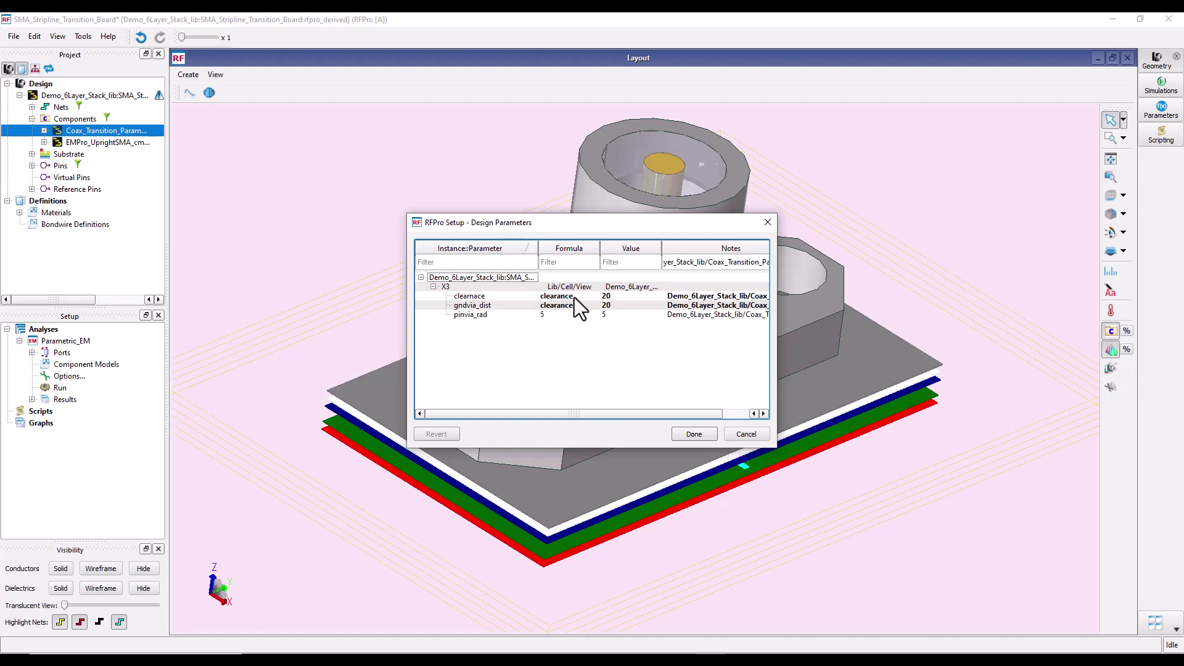
left_click(756, 434)
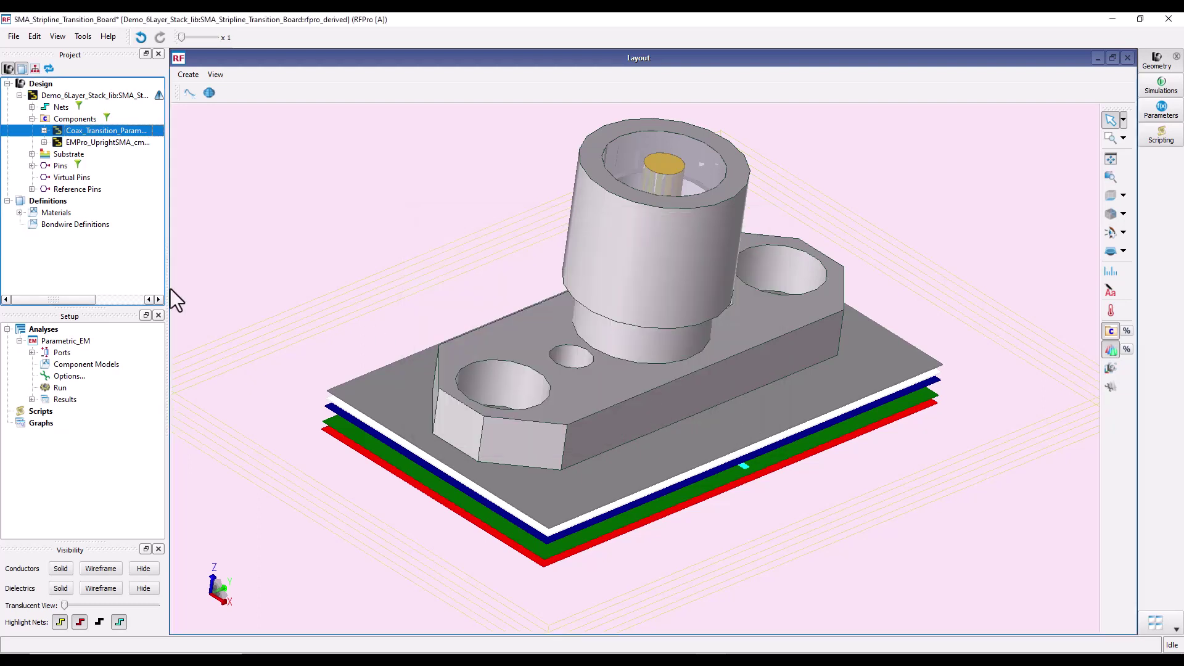
Check the clearance parameter sweep in the Parametric_EM analysis options and cancel without changes
left_click(68, 376)
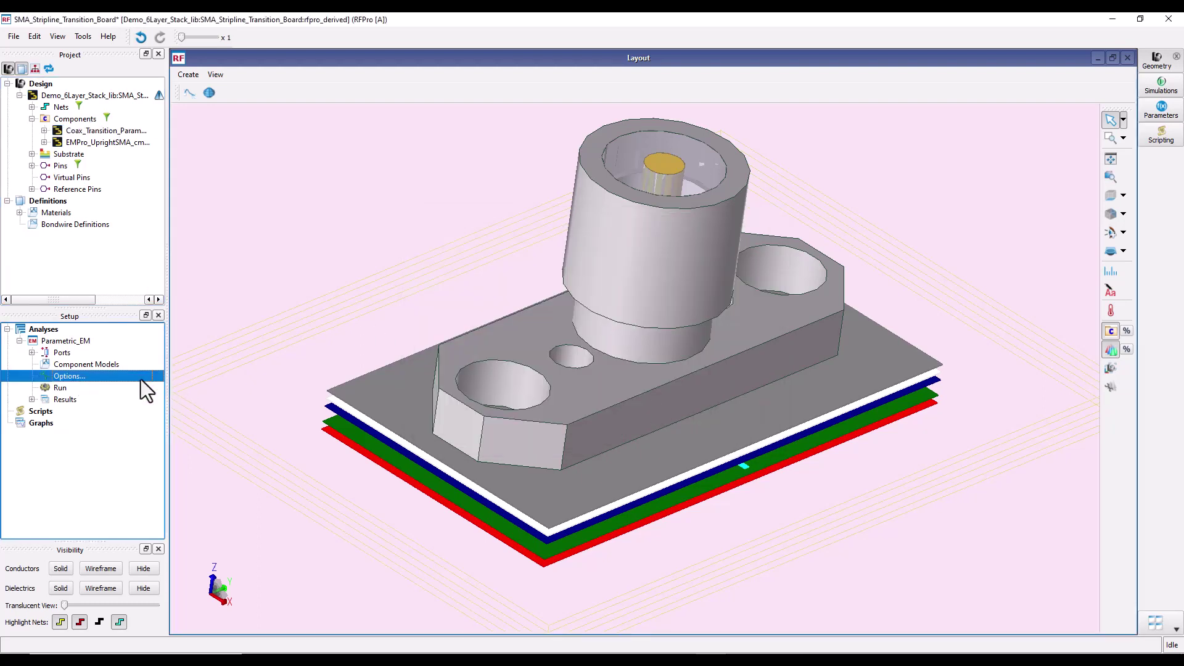
double_click(73, 379)
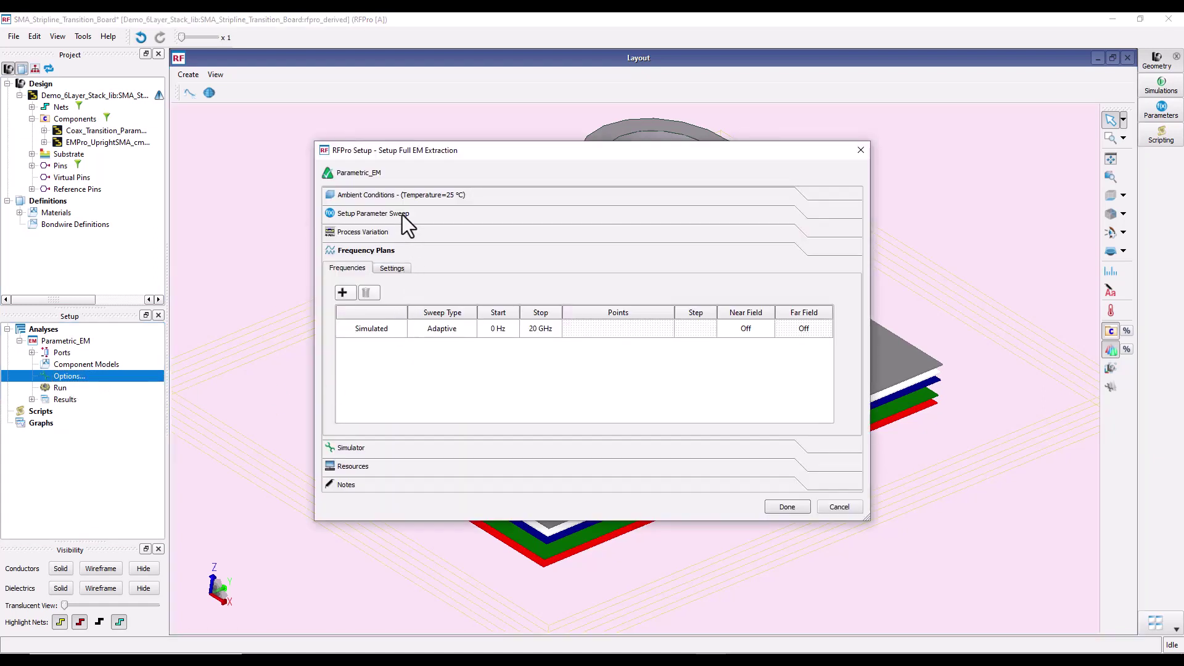
left_click(402, 214)
left_click(417, 290)
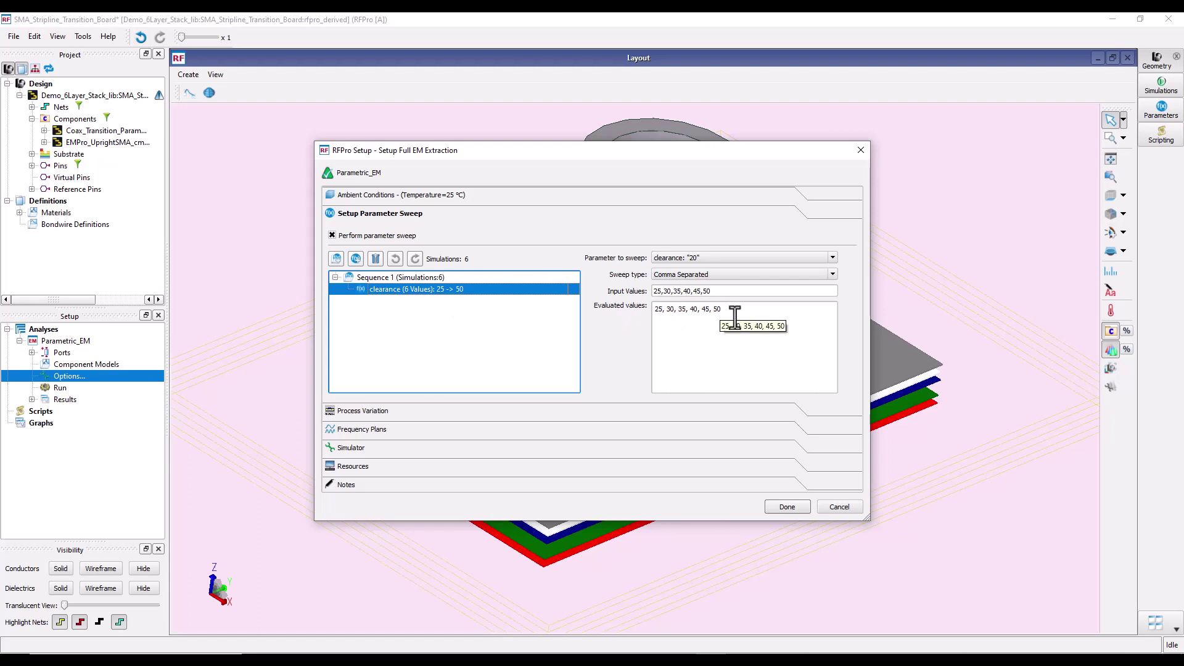
left_click(835, 507)
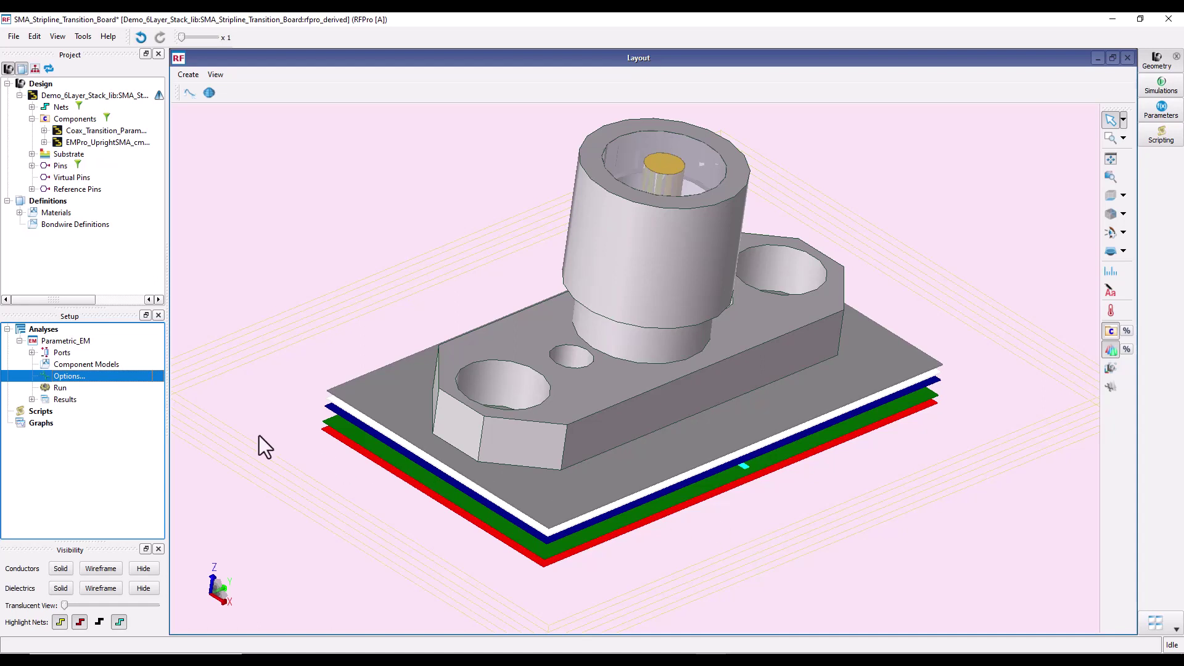
Show the S-parameter results of the Parametric_EM analysis in a maximized plot window
right_click(60, 341)
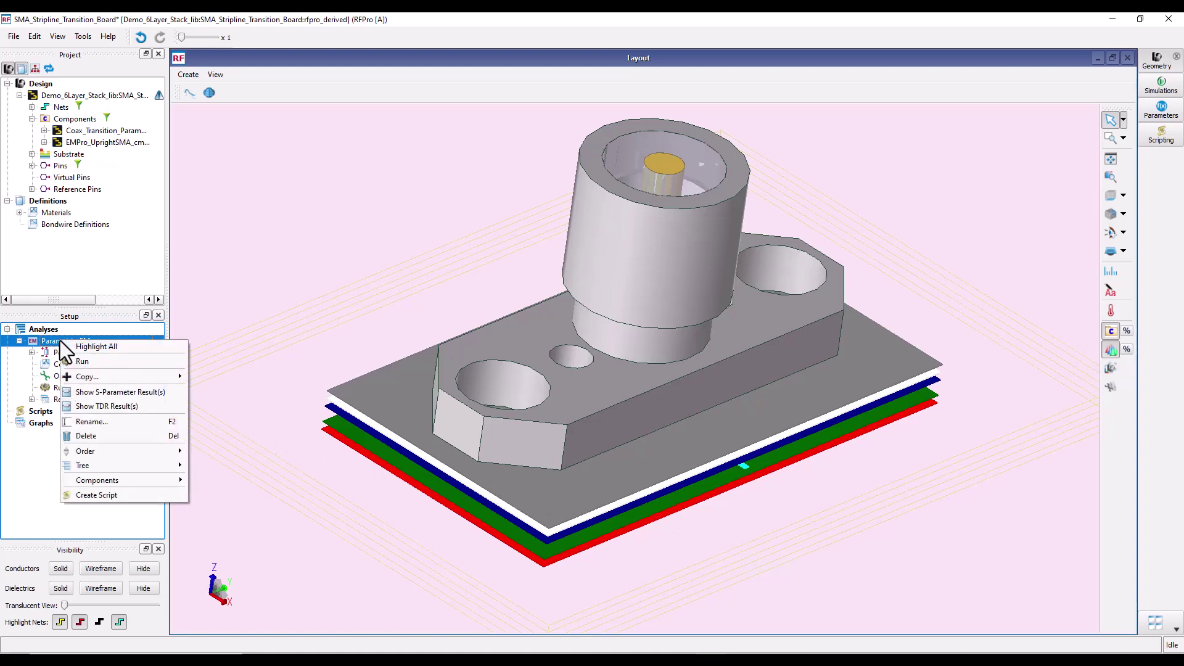
left_click(110, 394)
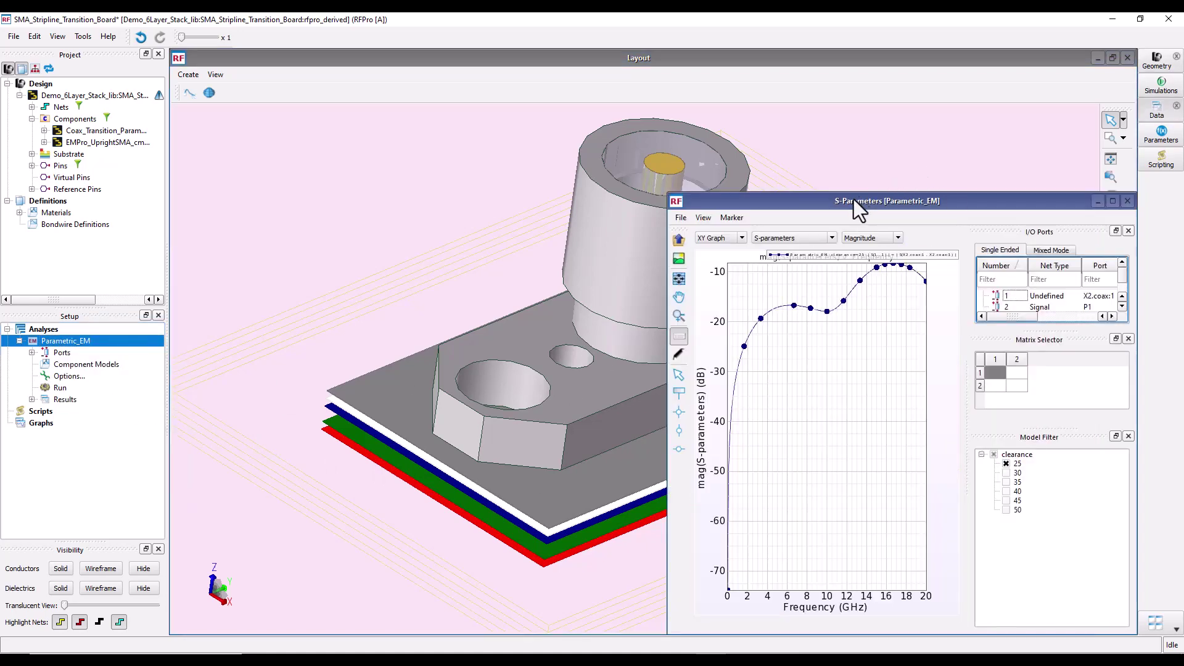
double_click(854, 198)
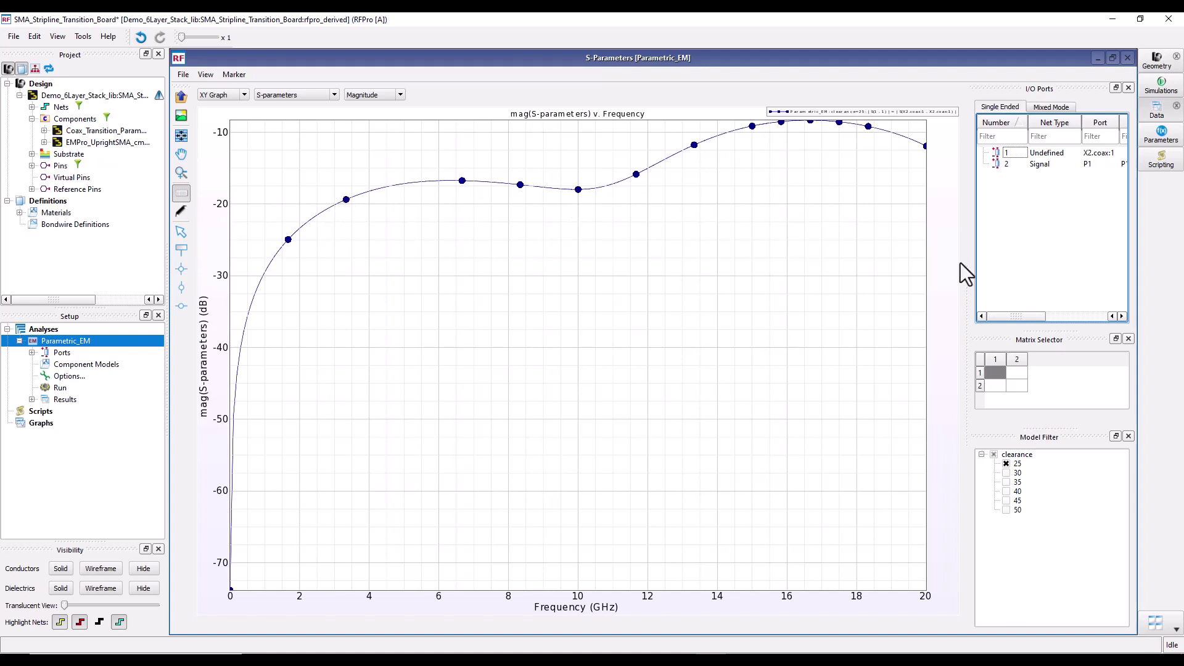
Compare the S-parameter curves for all clearances, clear them, and add 25, 30, 35, 40, 45 and 50 one at a time
left_click(994, 454)
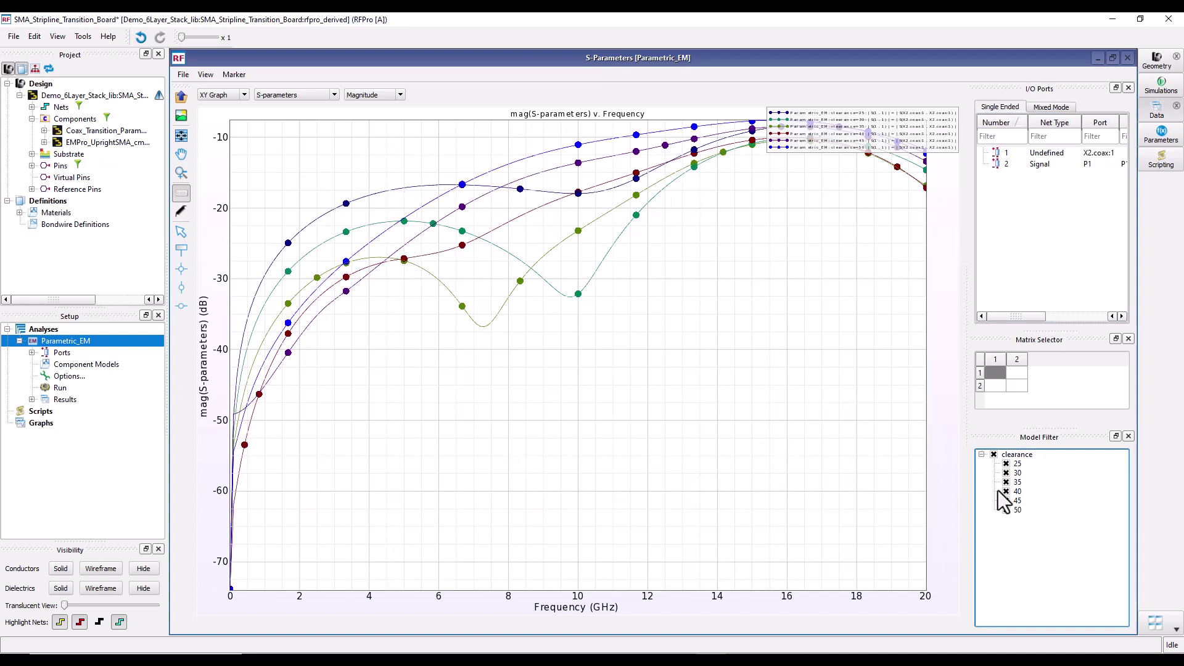
left_click(994, 454)
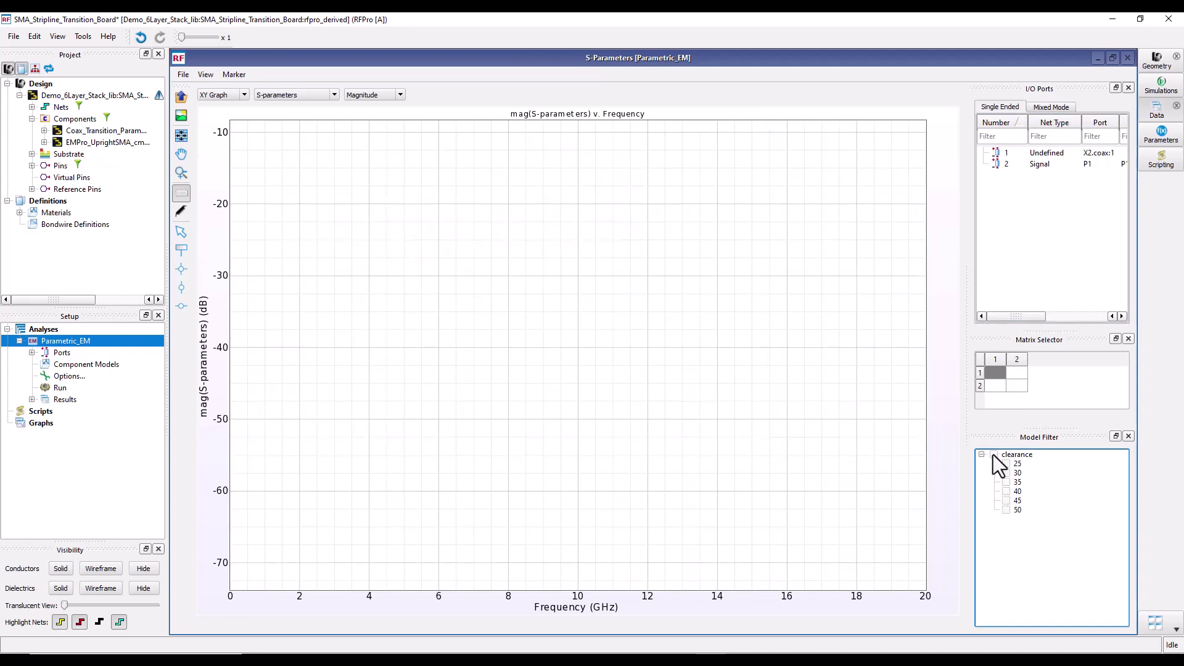
left_click(1006, 464)
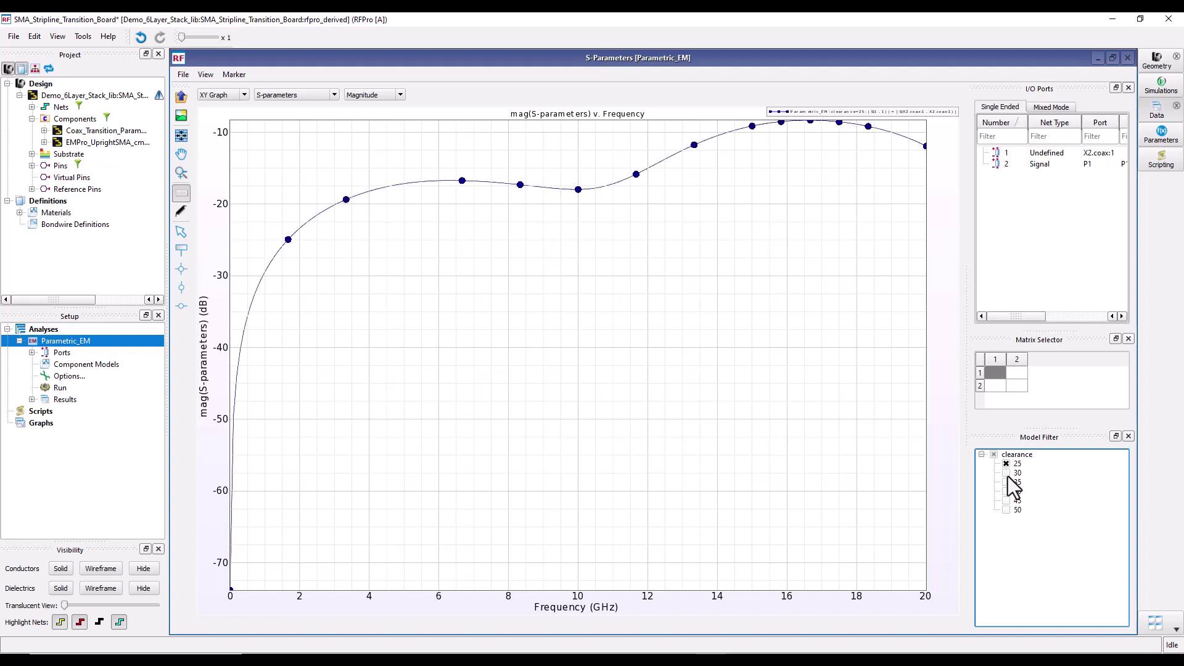
left_click(1006, 474)
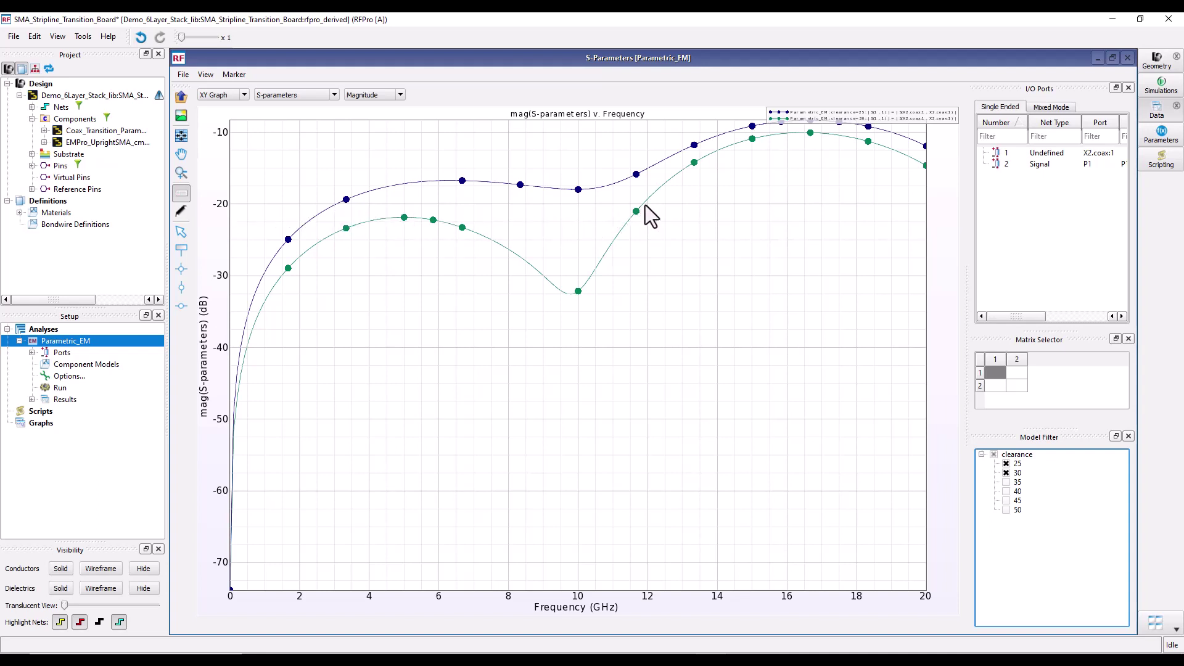
left_click(1006, 483)
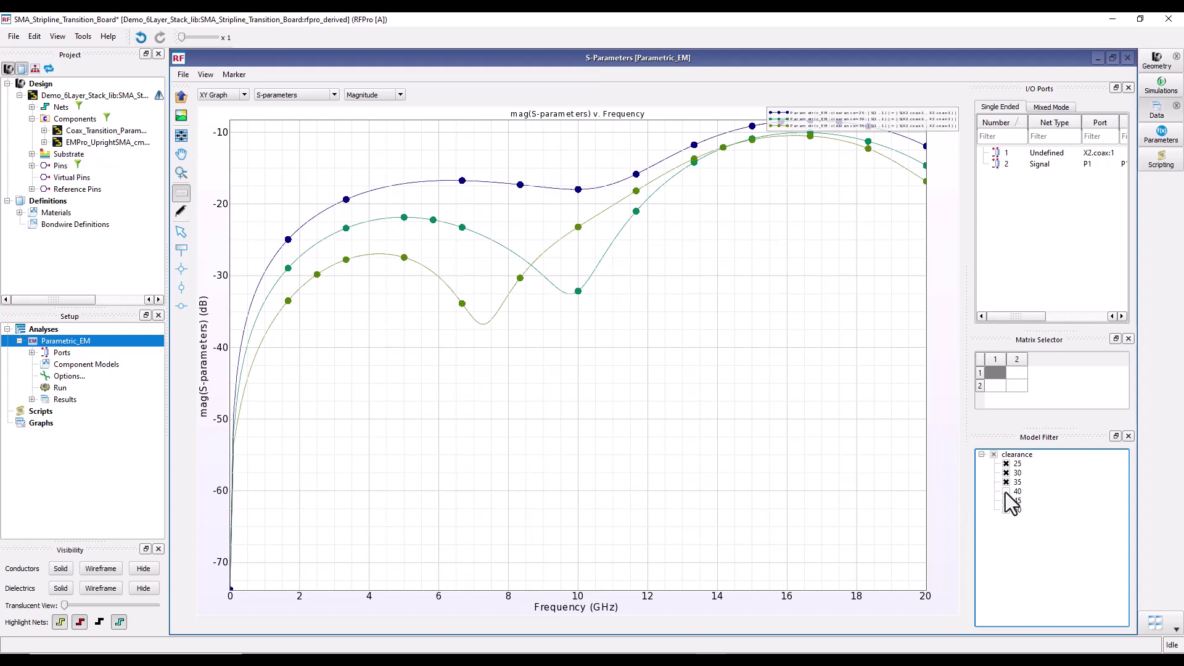
left_click(1005, 492)
left_click(1006, 502)
left_click(1005, 510)
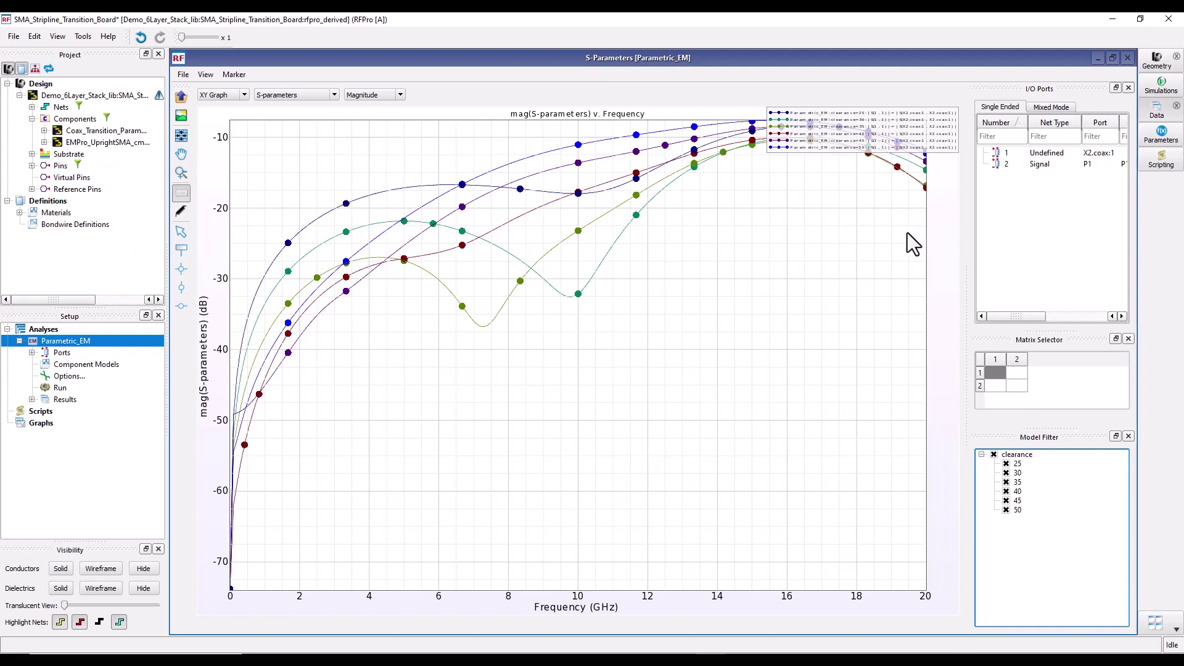
Close the RFPro project, clear the selection in the board layout, and switch to the PowerPoint slide show
left_click(1169, 18)
left_click(591, 354)
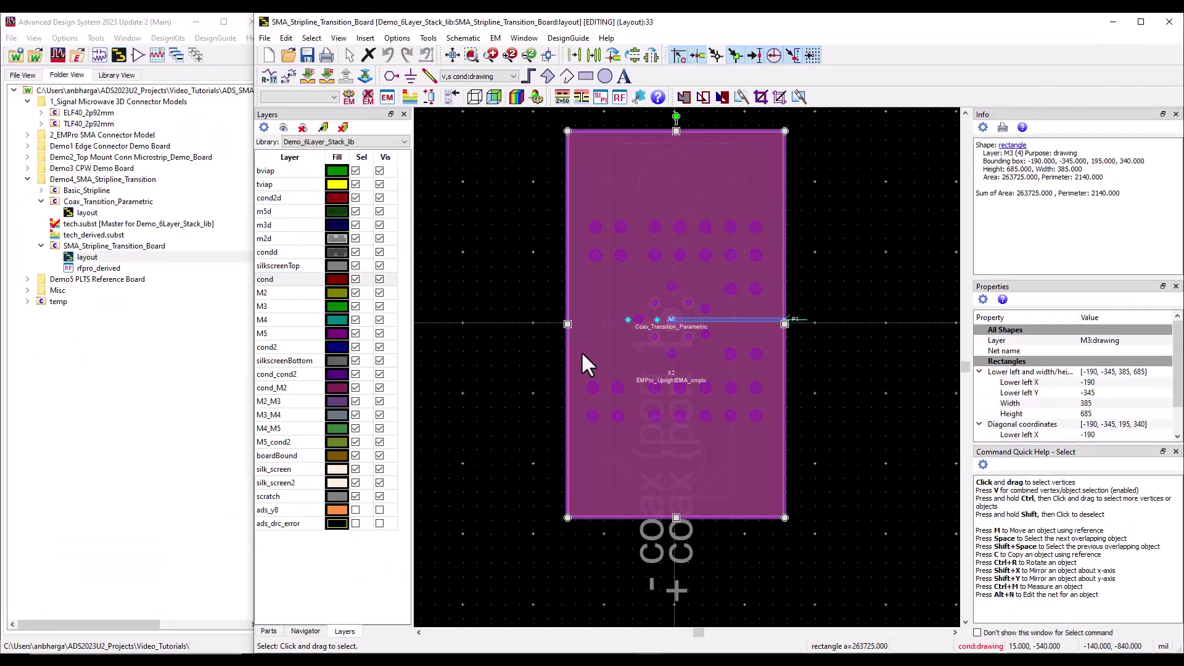
left_click(497, 272)
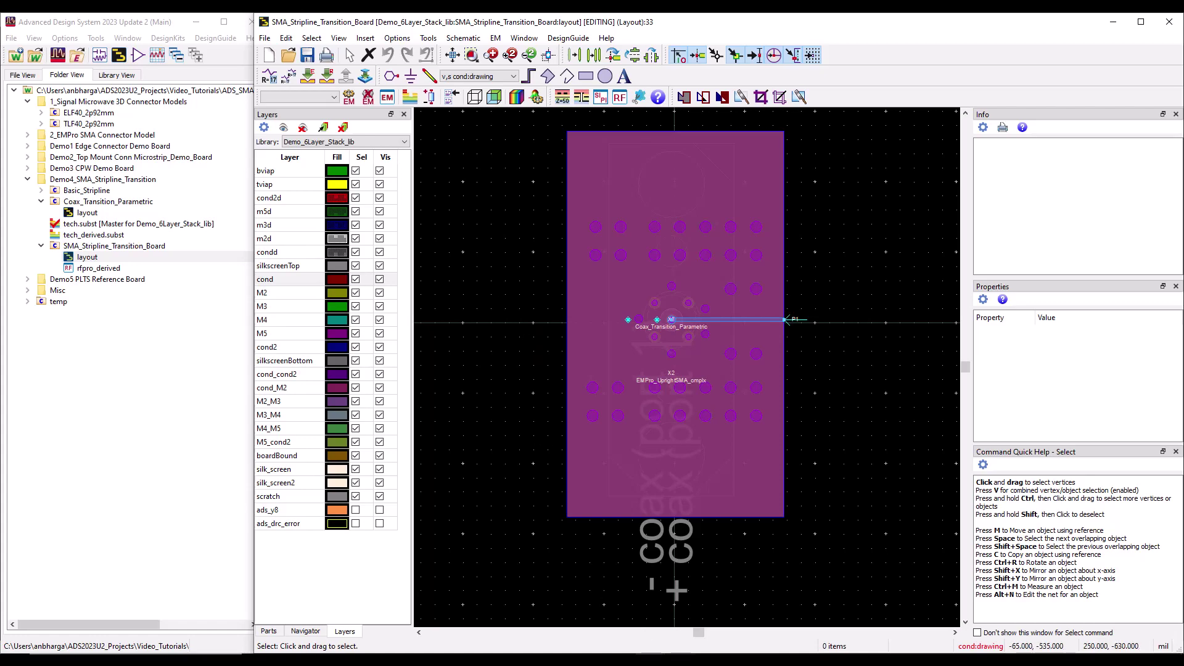
key("alt+Tab")
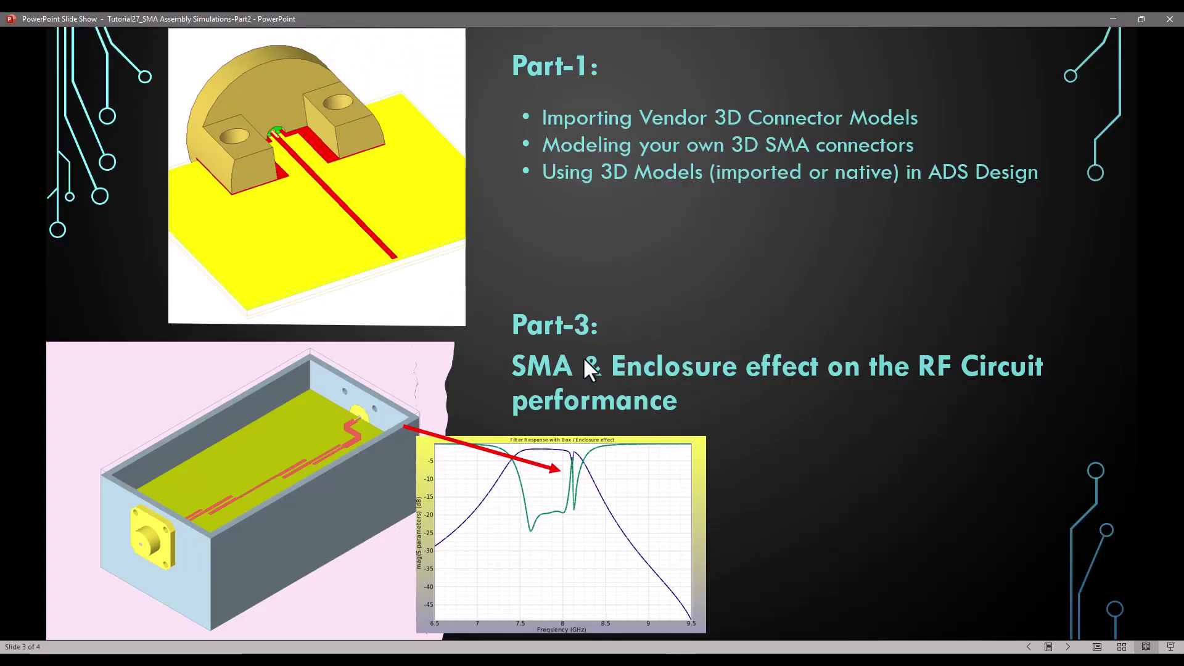